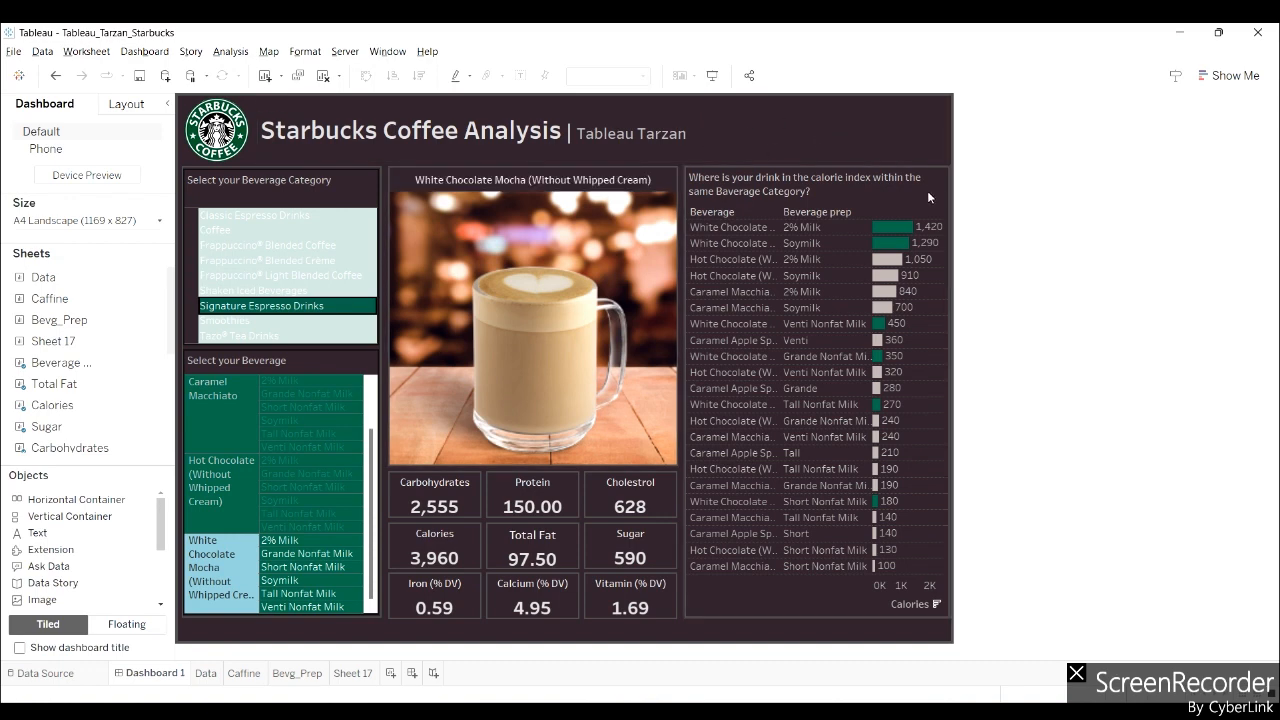
# Filter the dashboard to Frappuccino Blended Crème, viewing Strawberries & Crème, its Tall Nonfat Milk version, and Vanilla Bean with Soymilk
pyautogui.click(262, 261)
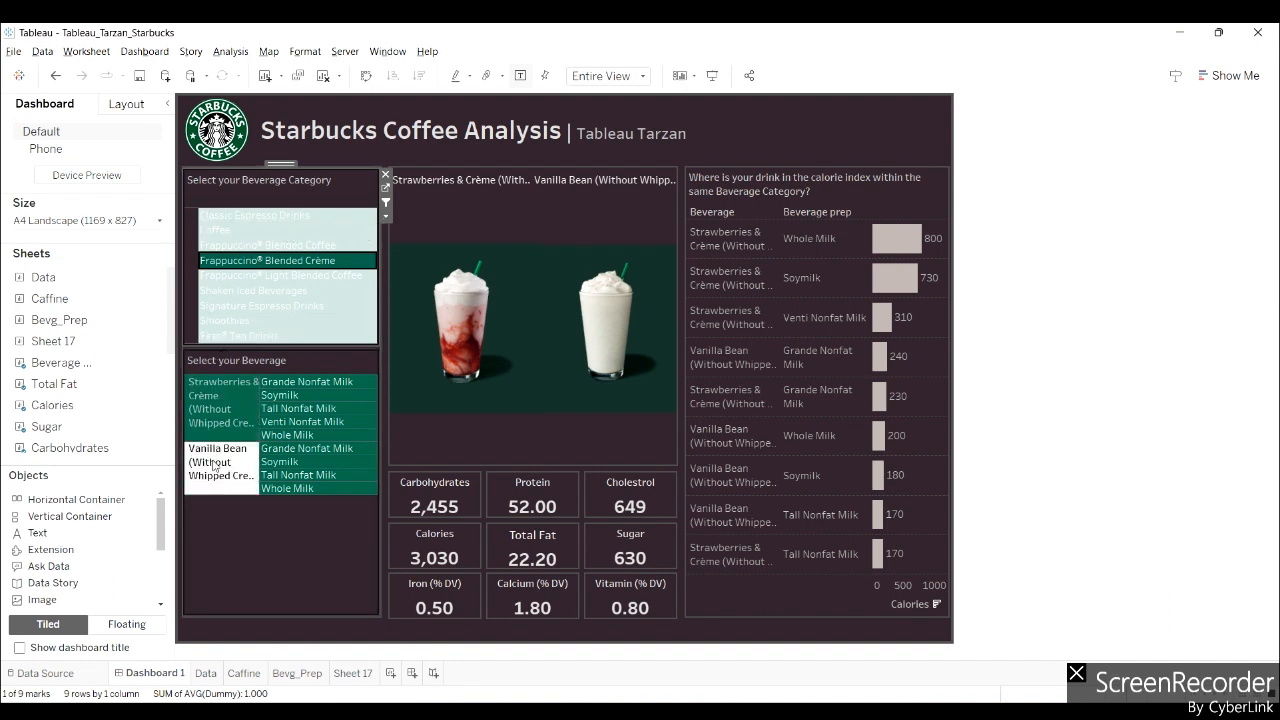
pyautogui.click(202, 413)
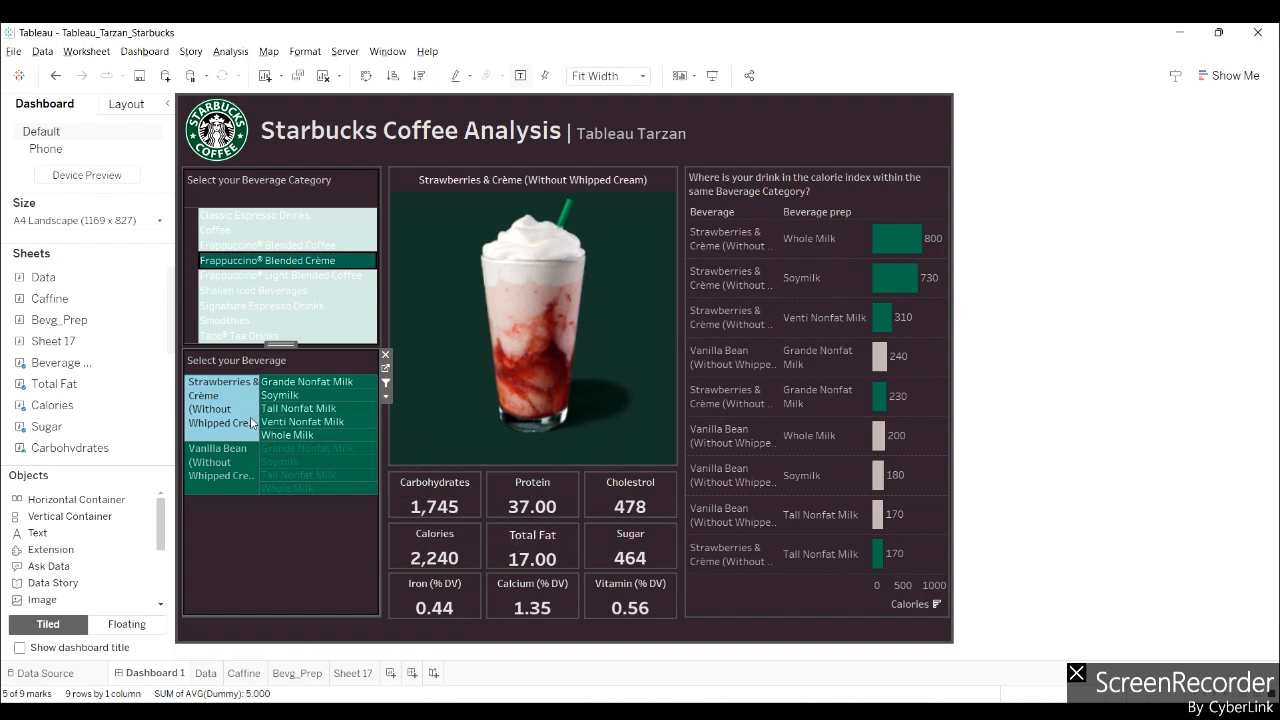
pyautogui.moveTo(907, 242)
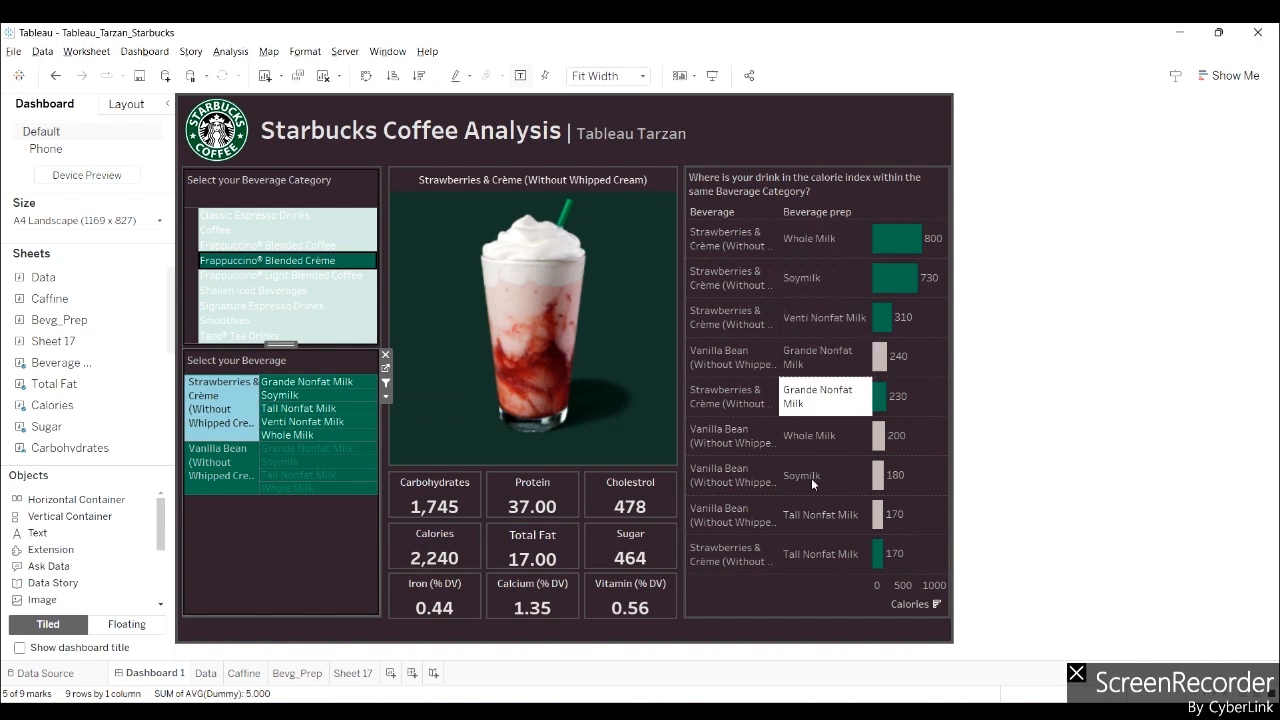
pyautogui.click(286, 409)
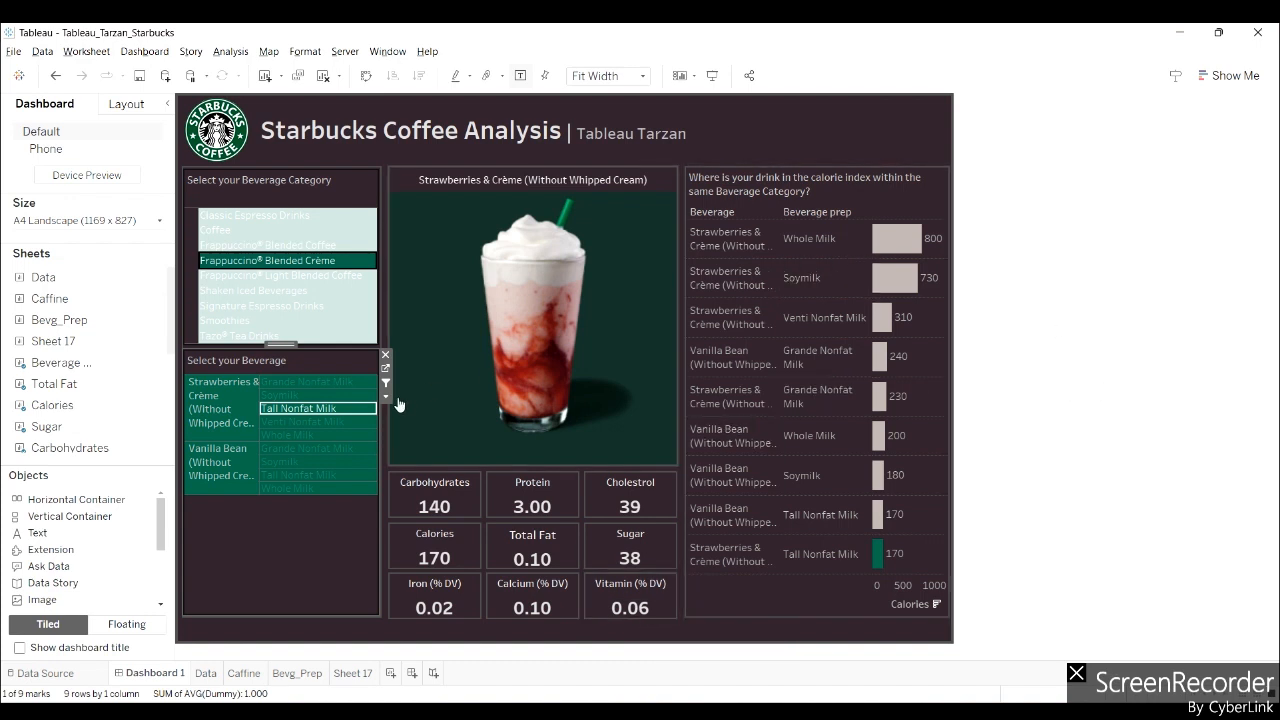
pyautogui.click(296, 462)
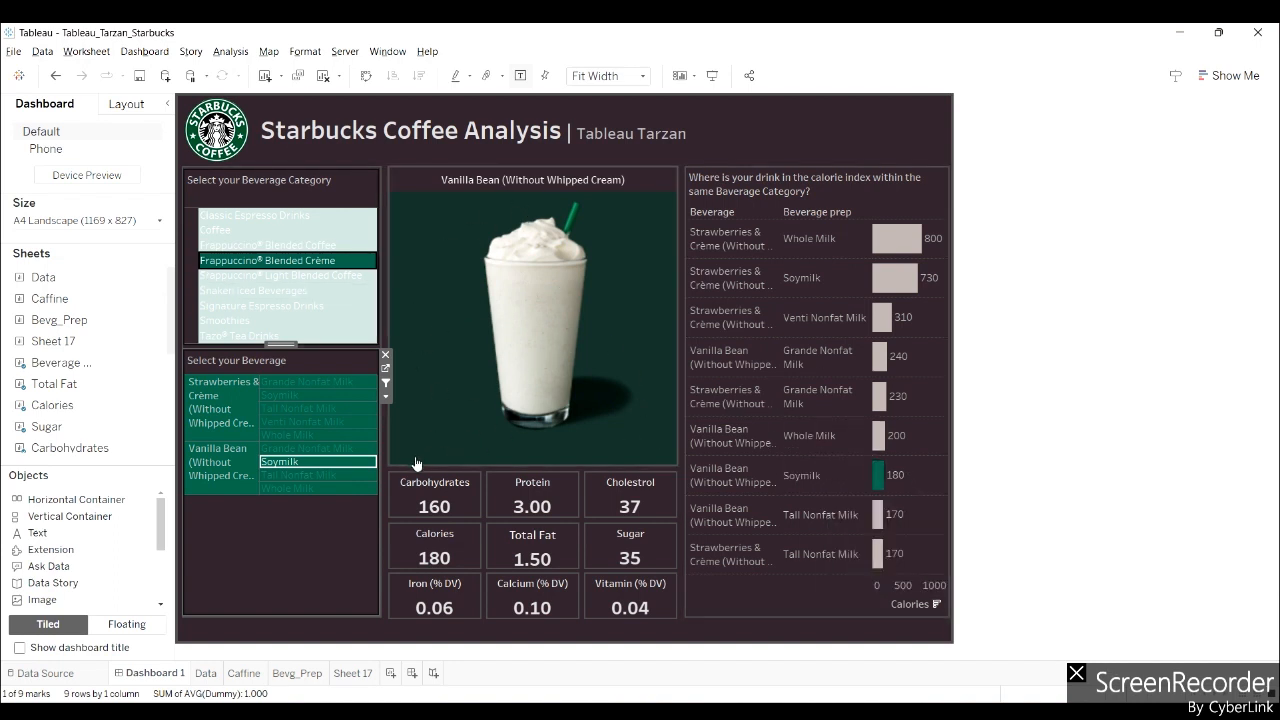
# Filter the dashboard to the Smoothies category and view the Banana Chocolate Smoothie prepared with Grande Nonfat Milk
pyautogui.click(237, 322)
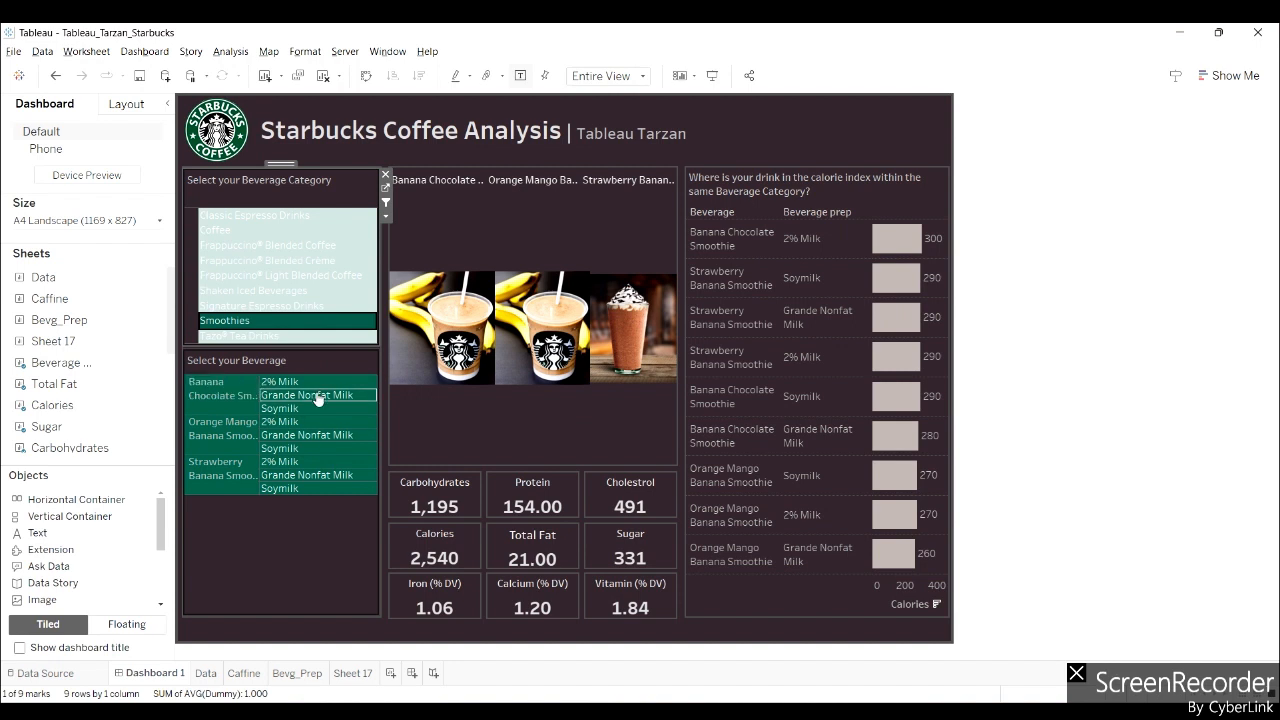
pyautogui.click(317, 400)
pyautogui.click(317, 397)
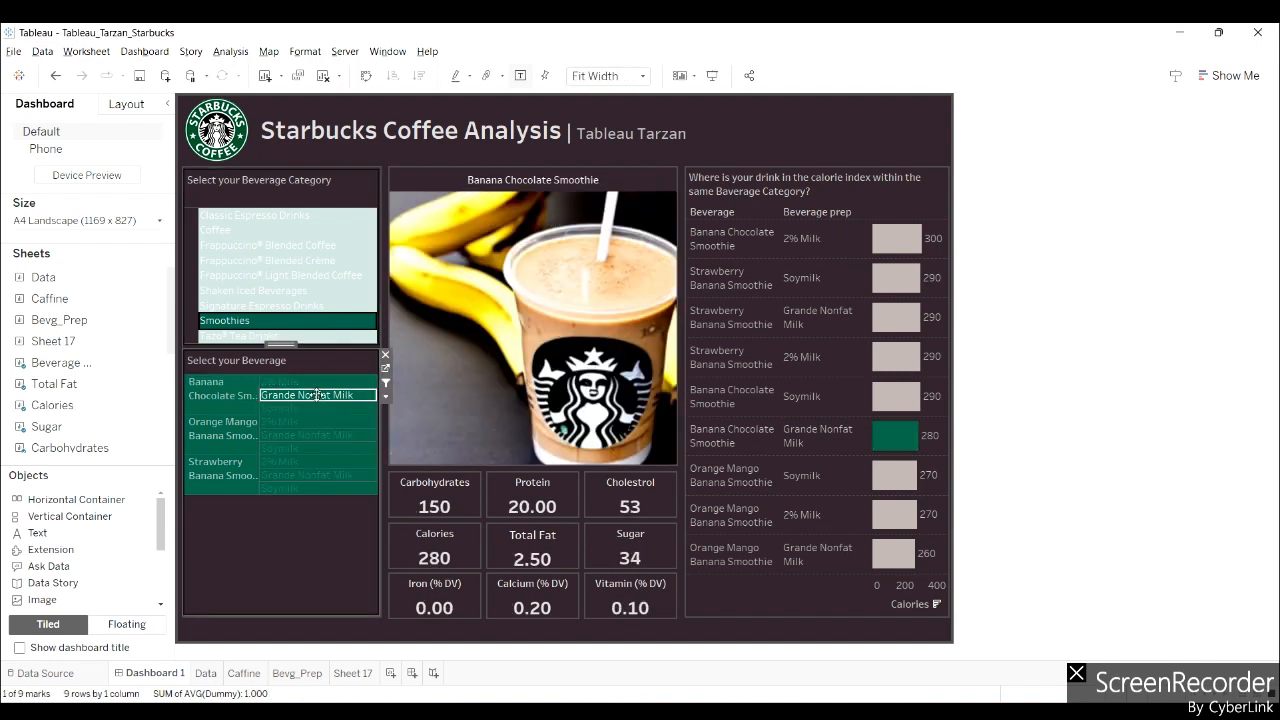
pyautogui.moveTo(446, 516)
# Switch to File Explorer and open the Starbucks_datadna CSV from the DataDNA Dataset Challenge - January 2023 folder in Excel
pyautogui.moveTo(361, 711)
pyautogui.click(365, 660)
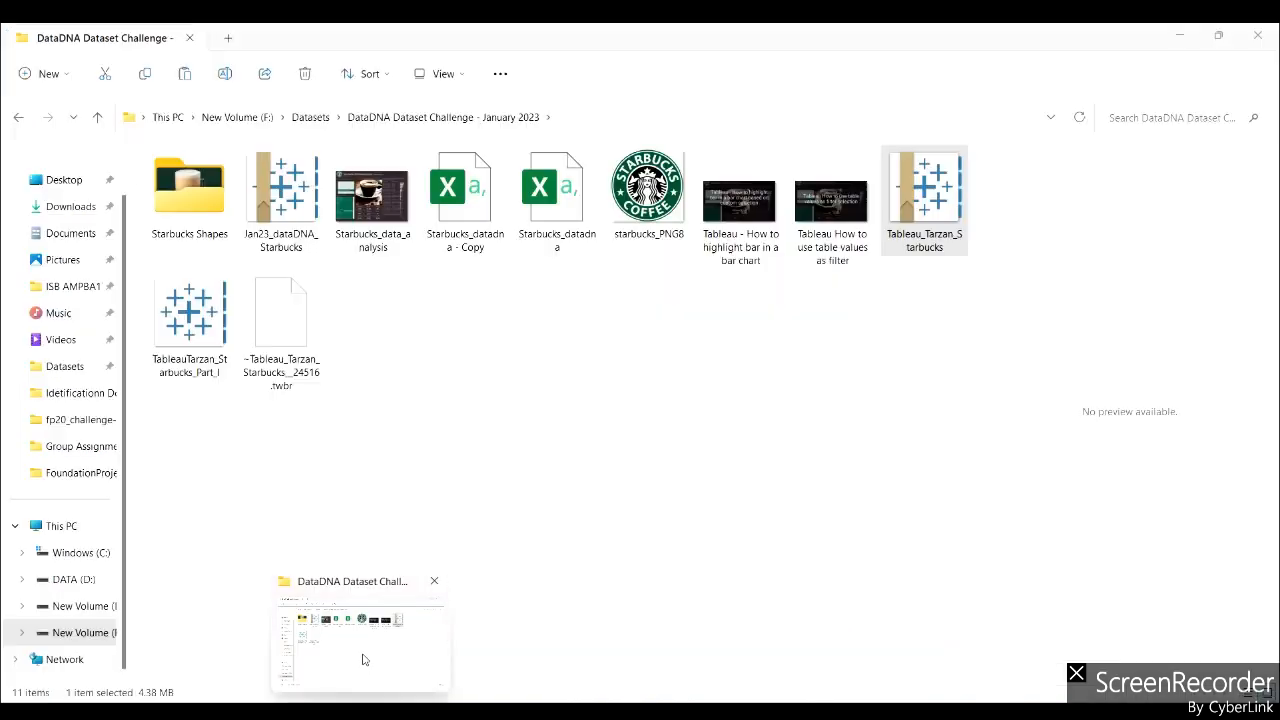
pyautogui.click(466, 237)
pyautogui.click(522, 234)
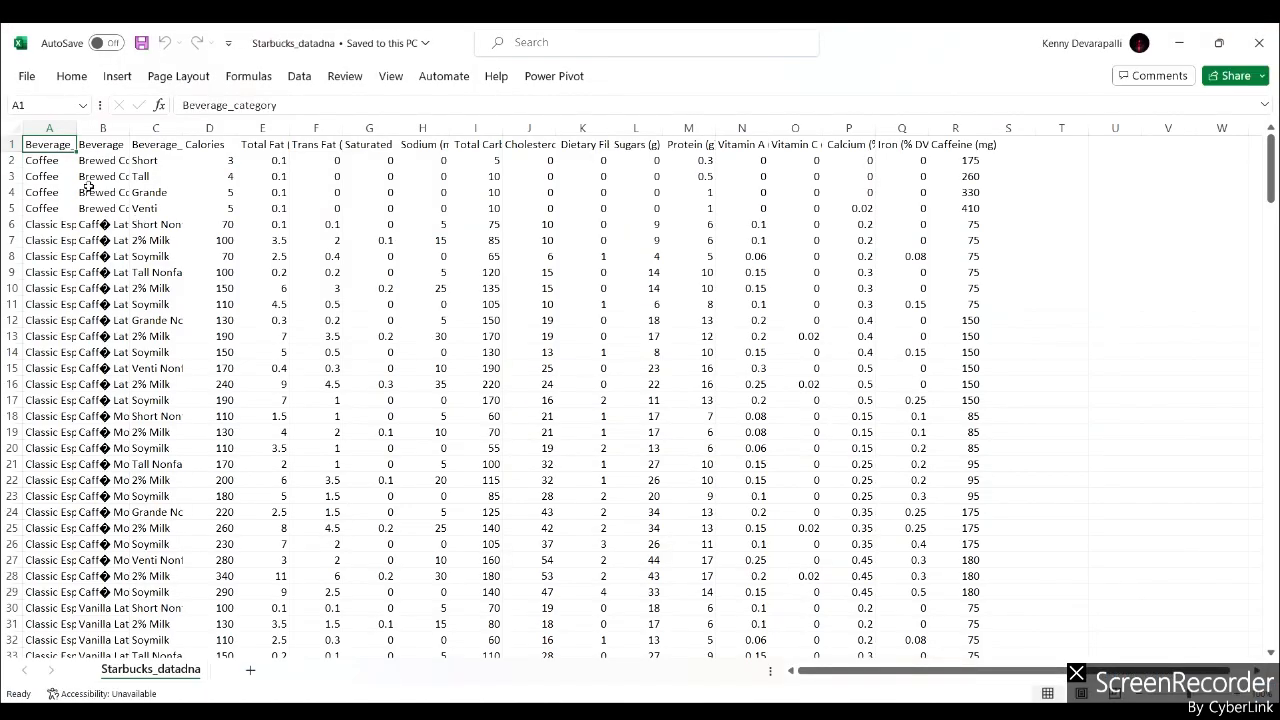
# Fit the widths of the Beverage_category, Beverage and Beverage_prep columns to their contents and review the dataset's nutrition columns
pyautogui.doubleClick(77, 131)
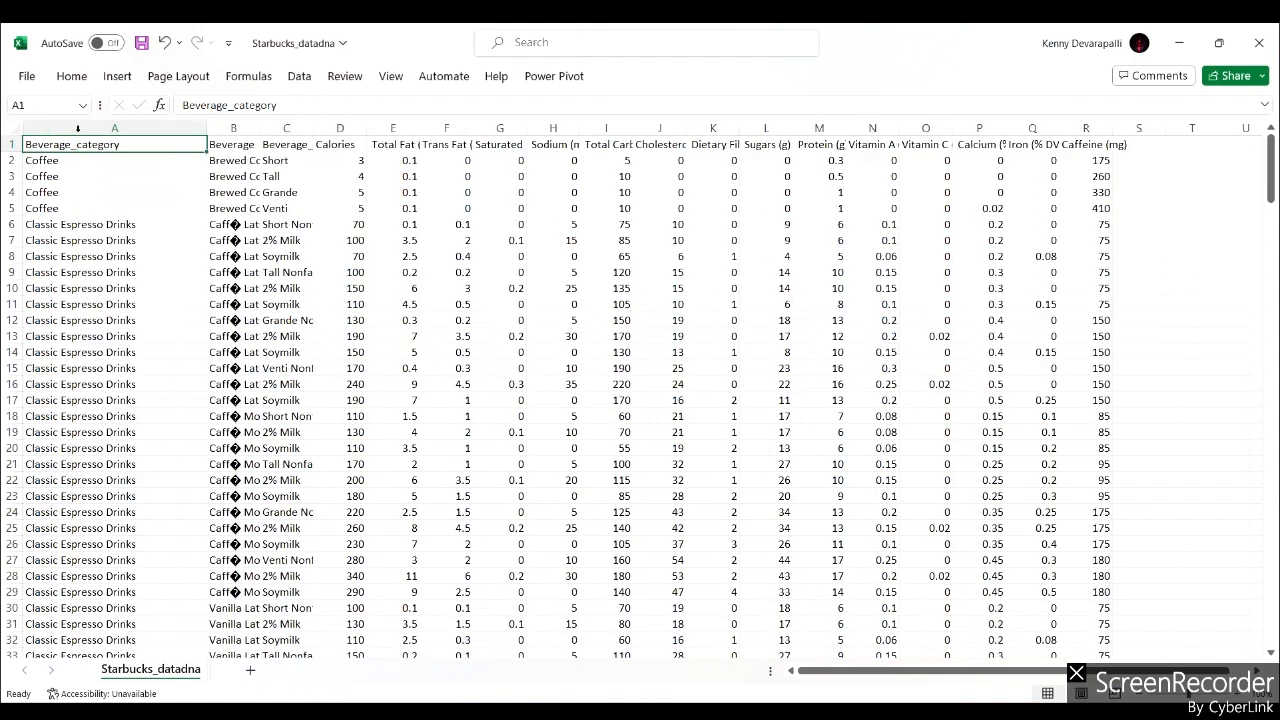
pyautogui.doubleClick(261, 132)
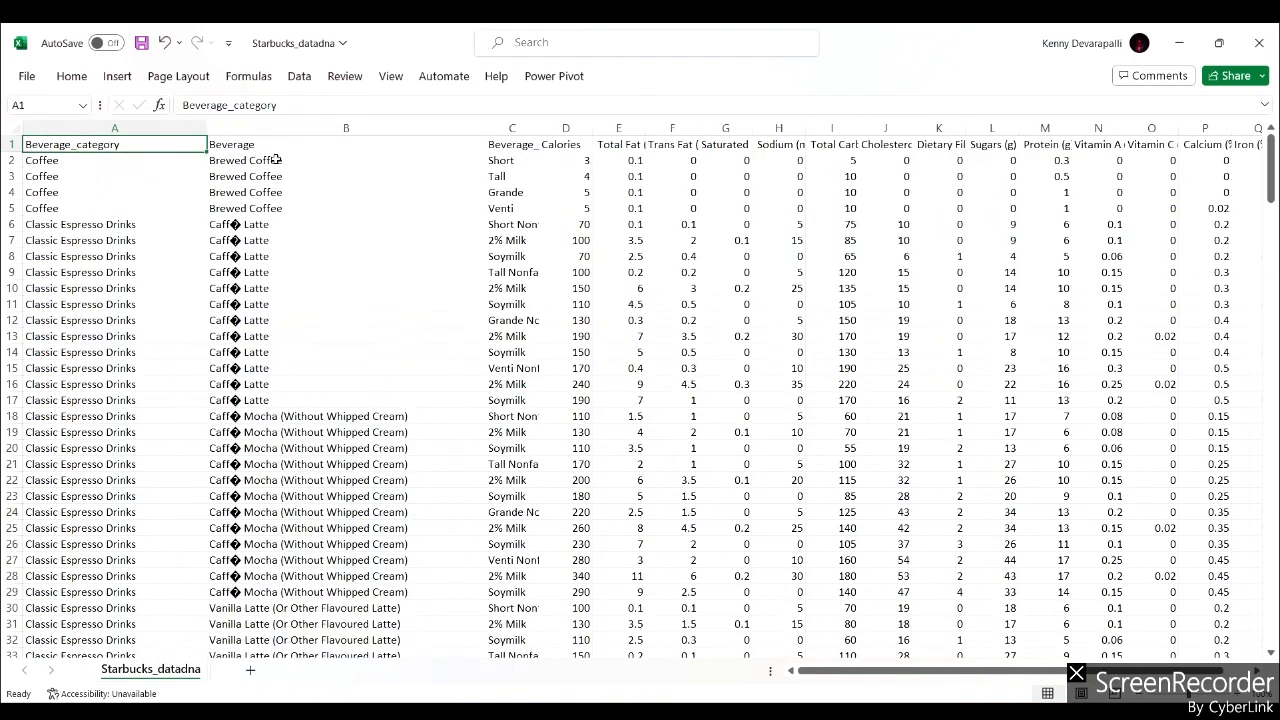
pyautogui.click(266, 160)
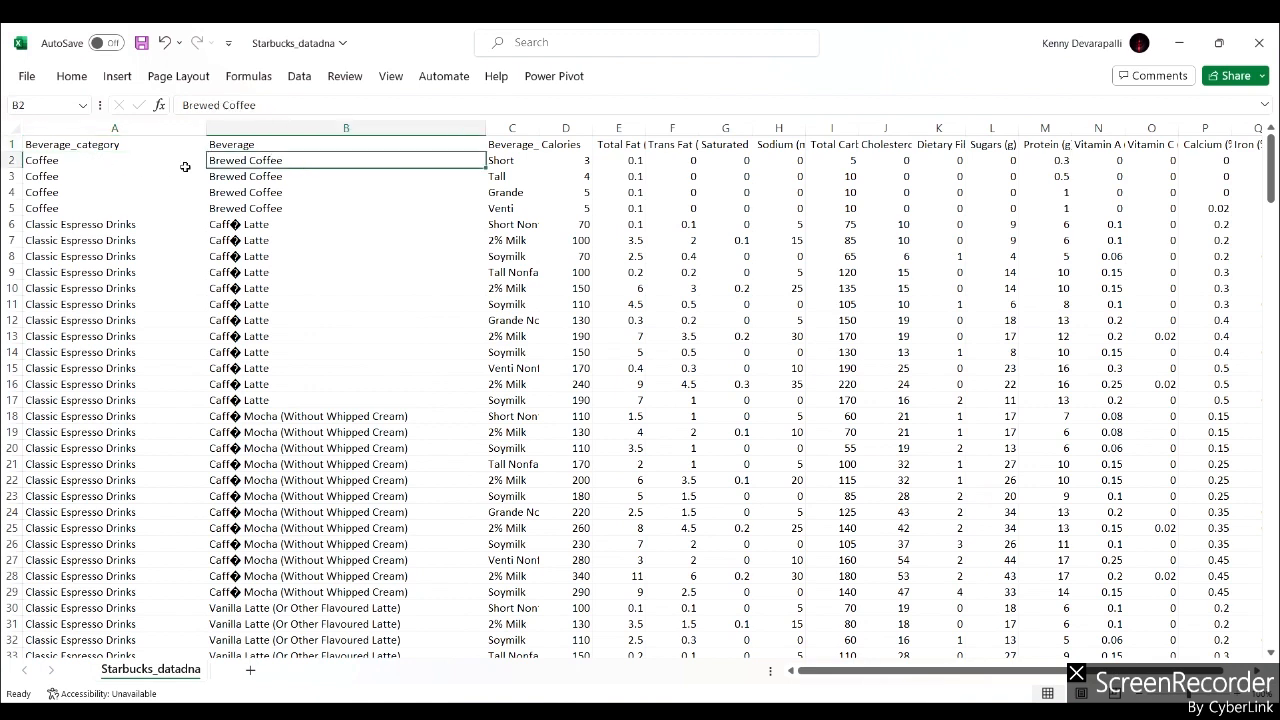
pyautogui.doubleClick(543, 128)
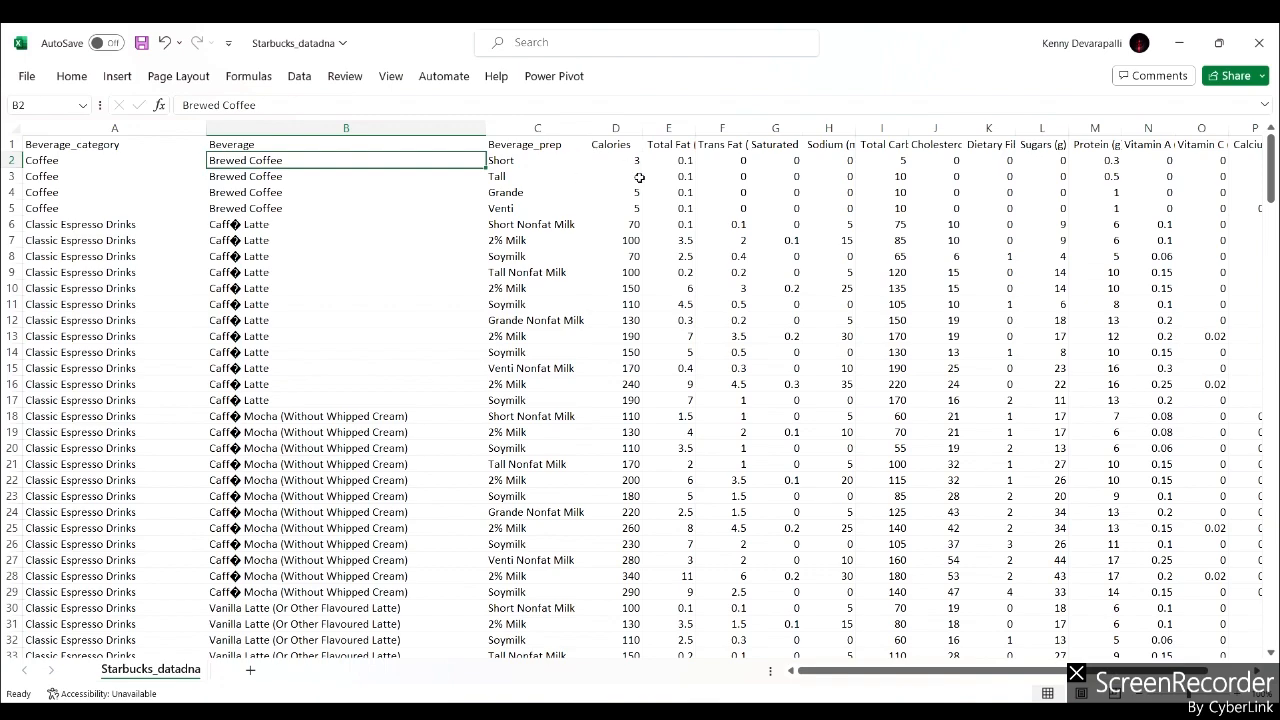
pyautogui.hscroll(3, 641, 180)
pyautogui.hscroll(1, 641, 180)
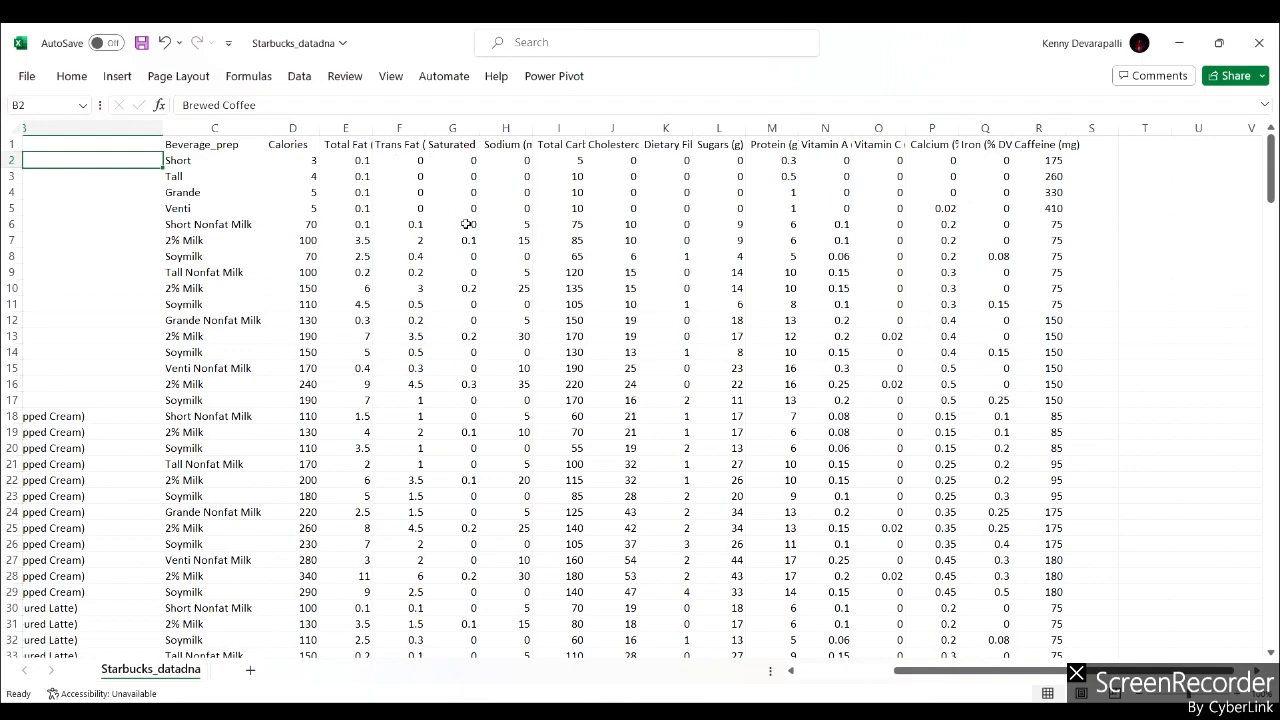
pyautogui.hscroll(-4, 466, 224)
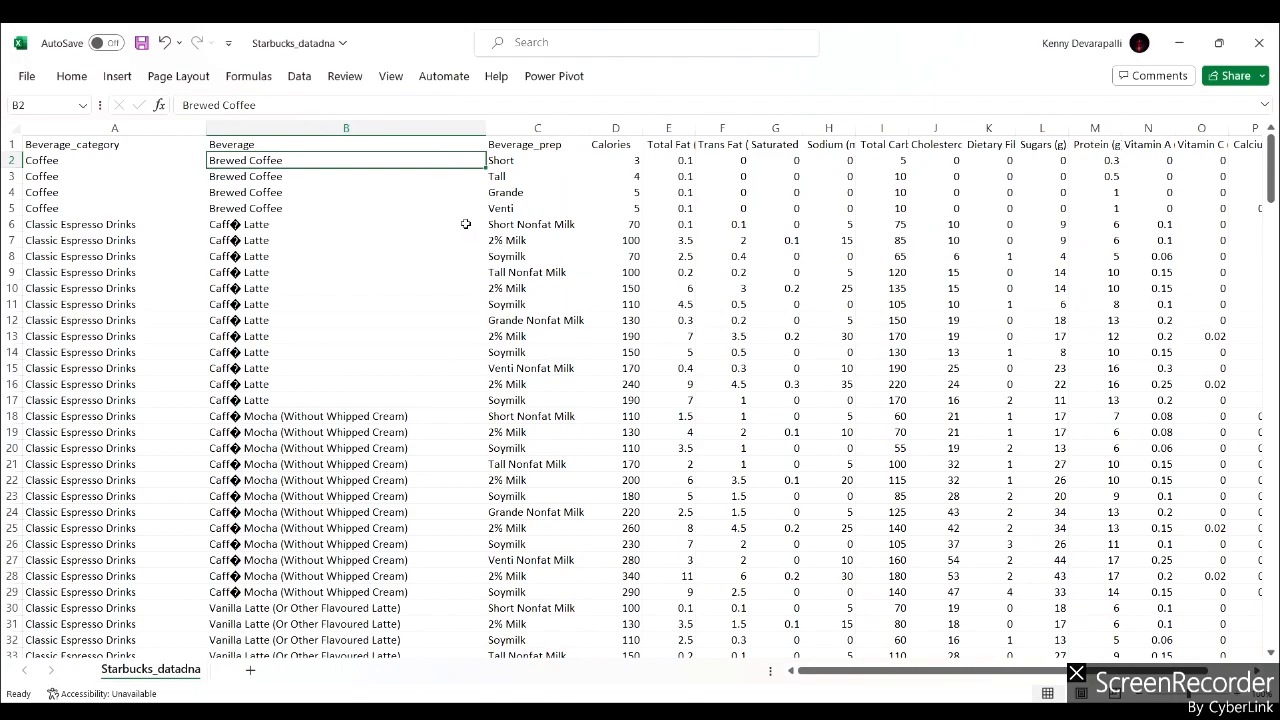
pyautogui.hscroll(2, 466, 280)
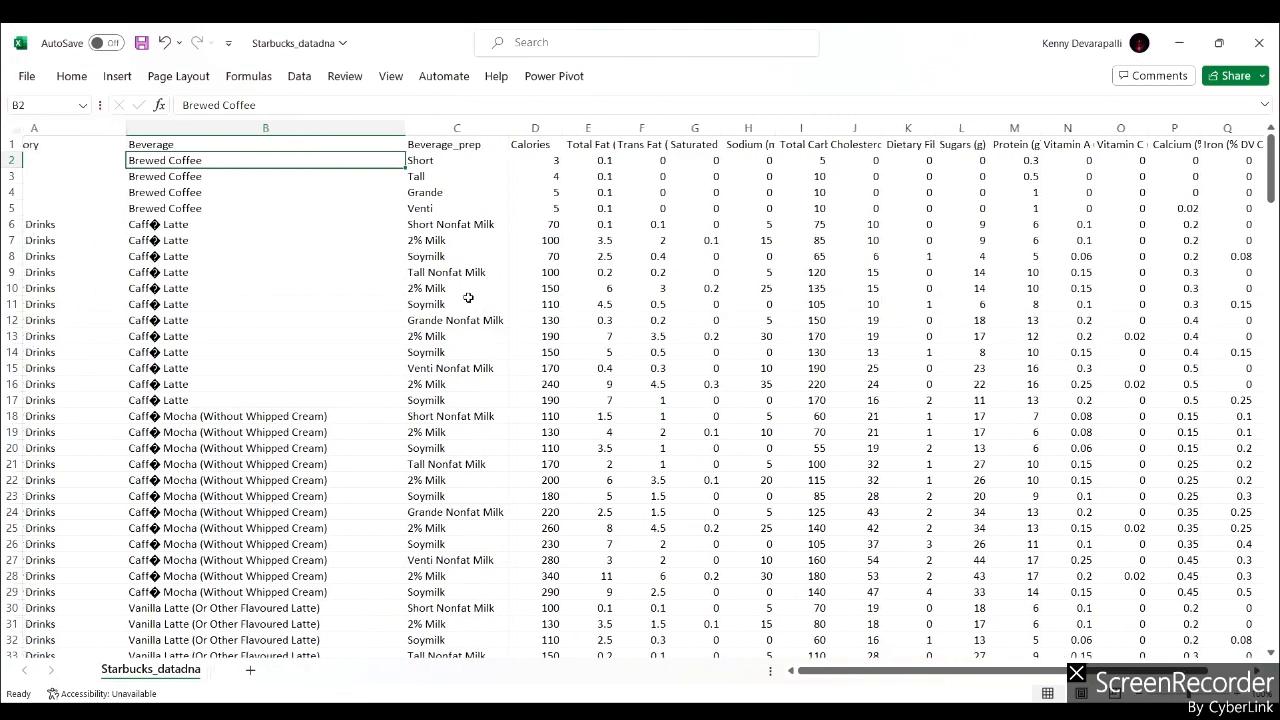
pyautogui.hscroll(-2, 466, 300)
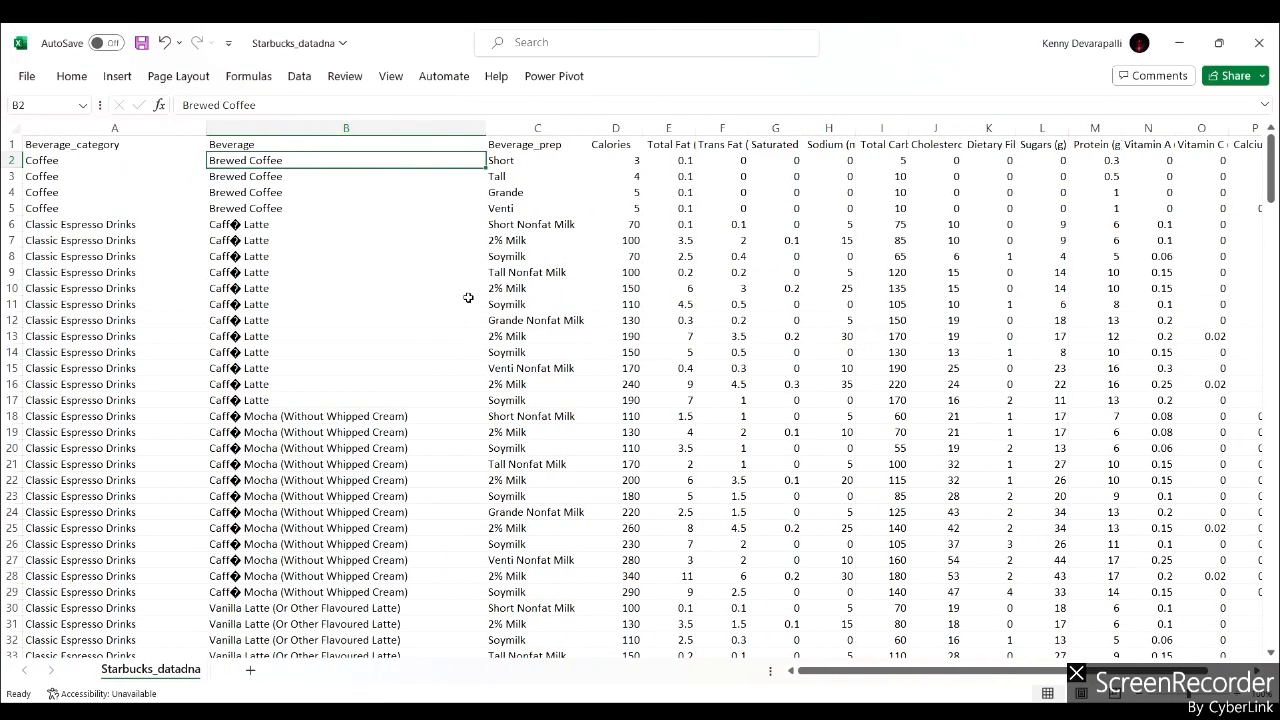
# Close the Starbucks_datadna file without saving the changes
pyautogui.click(1275, 42)
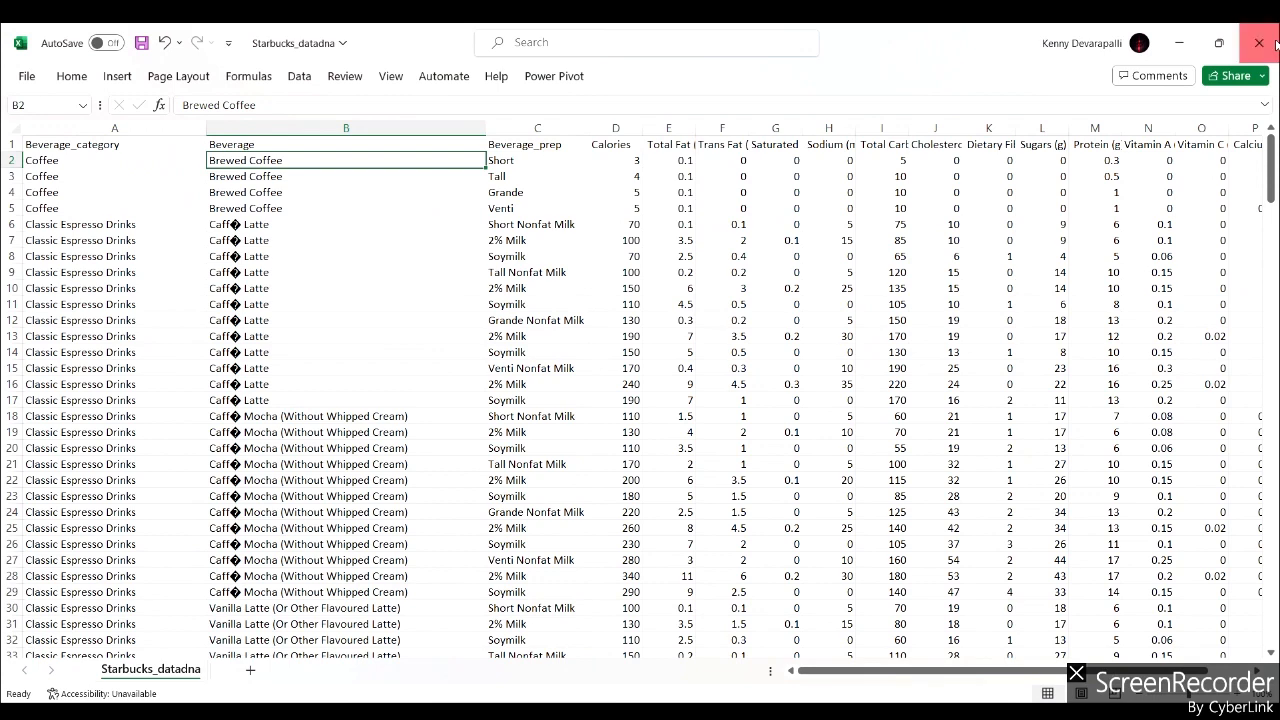
pyautogui.click(663, 393)
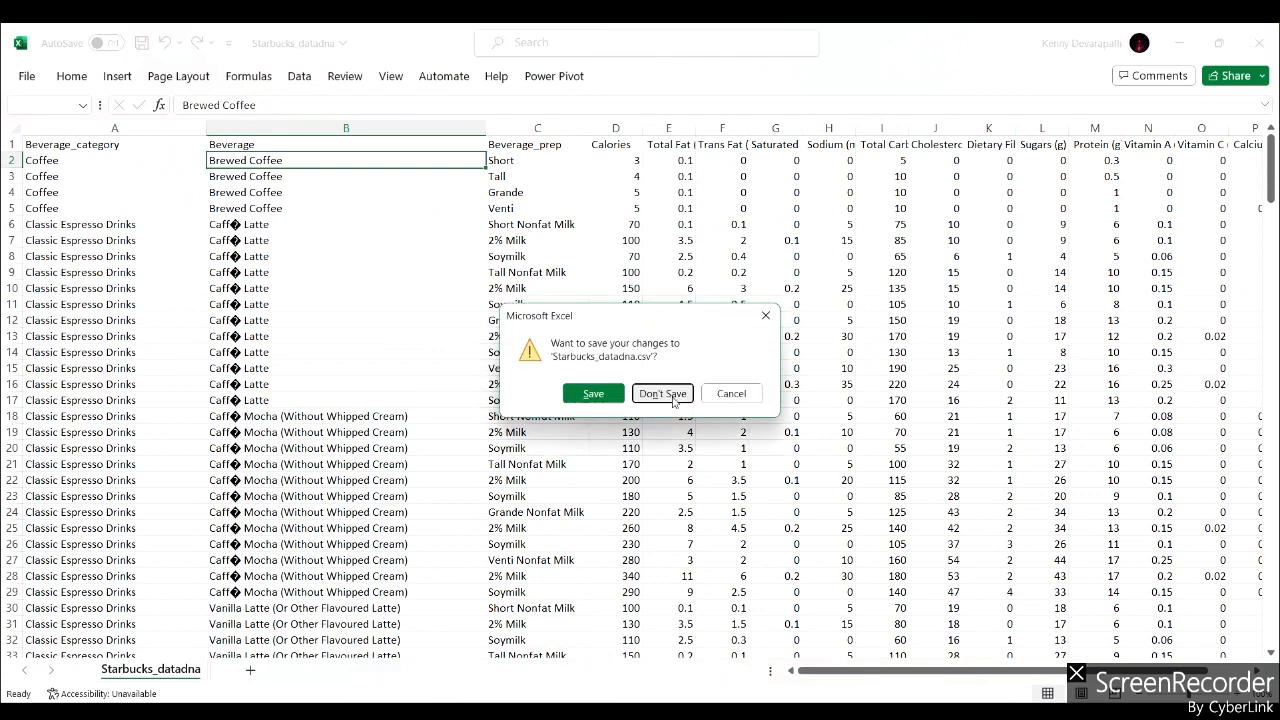
pyautogui.click(495, 401)
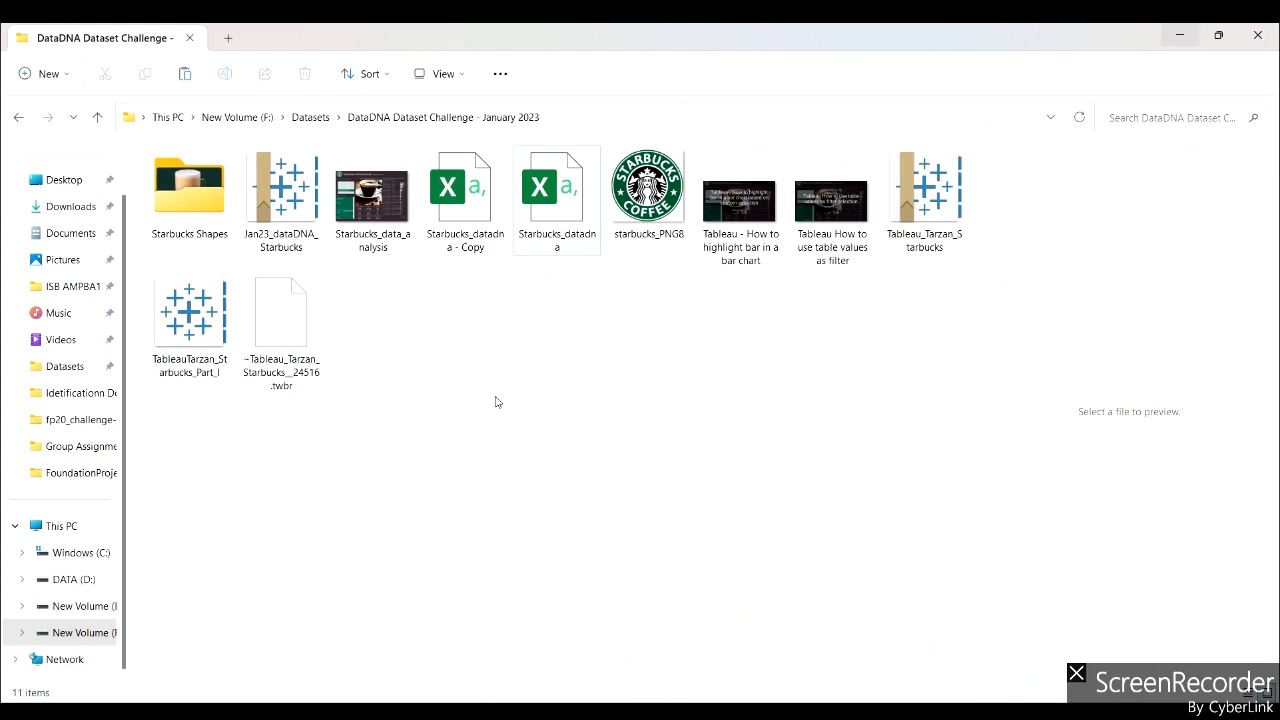
# Switch to the empty Tableau workbook Book1 and connect it to the Starbucks_datadna text file in the DataDNA Dataset Challenge - January 2023 folder
pyautogui.moveTo(742, 690)
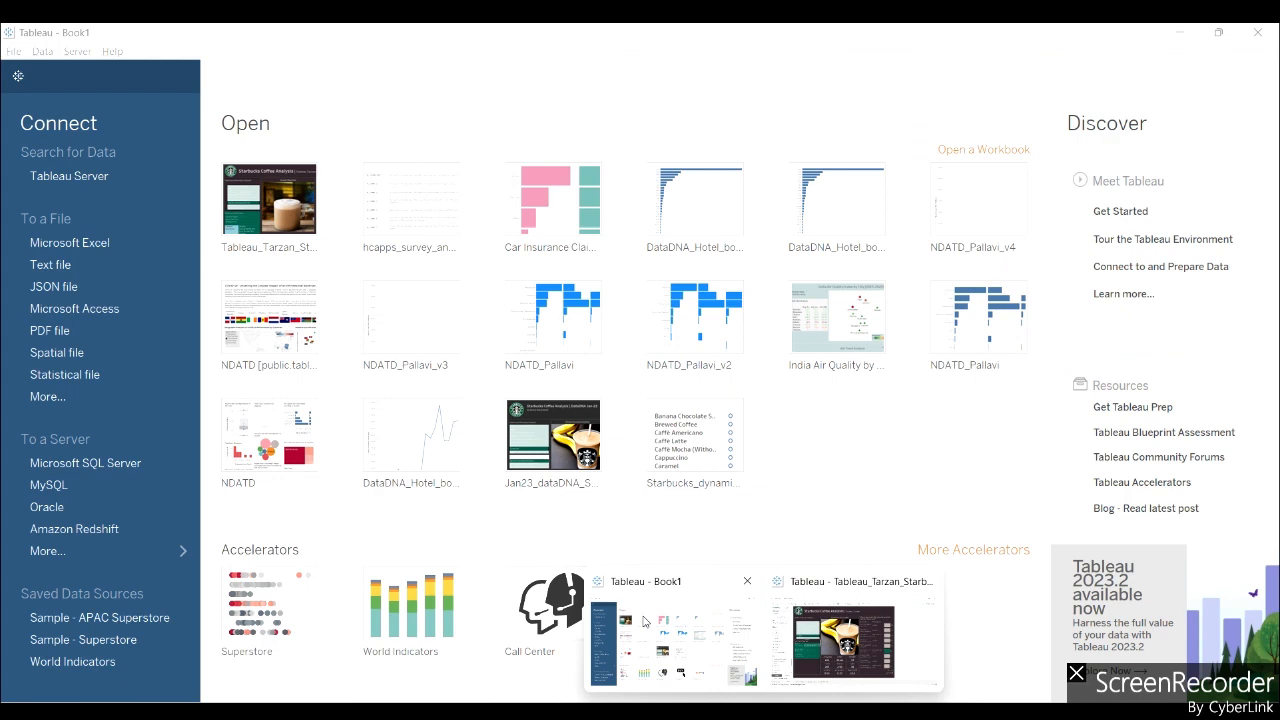
pyautogui.click(645, 621)
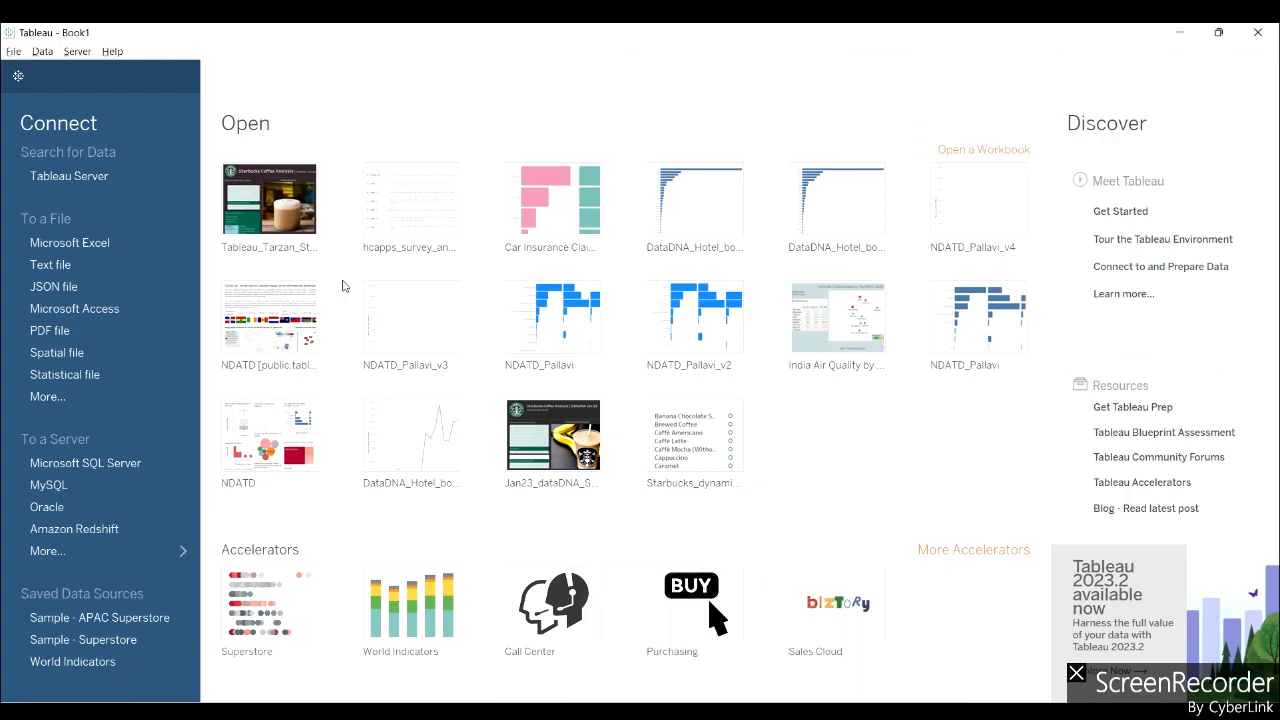
pyautogui.click(66, 265)
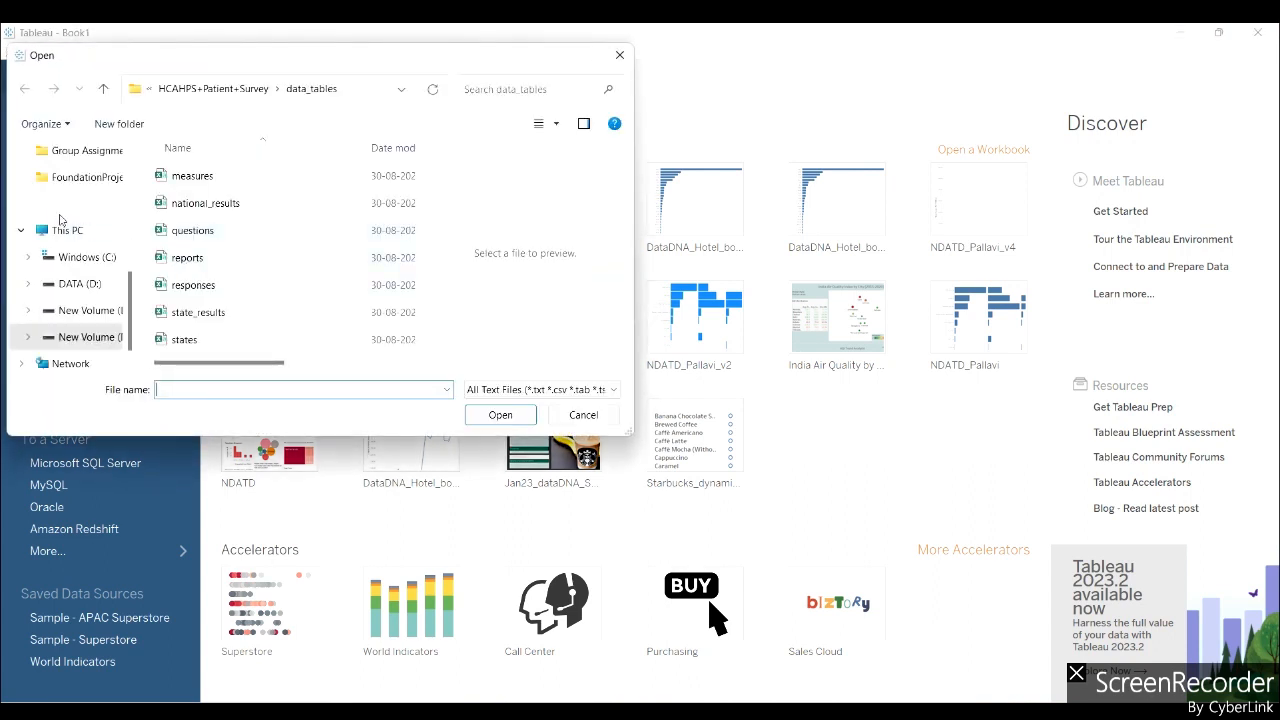
pyautogui.scroll(3, 72, 204)
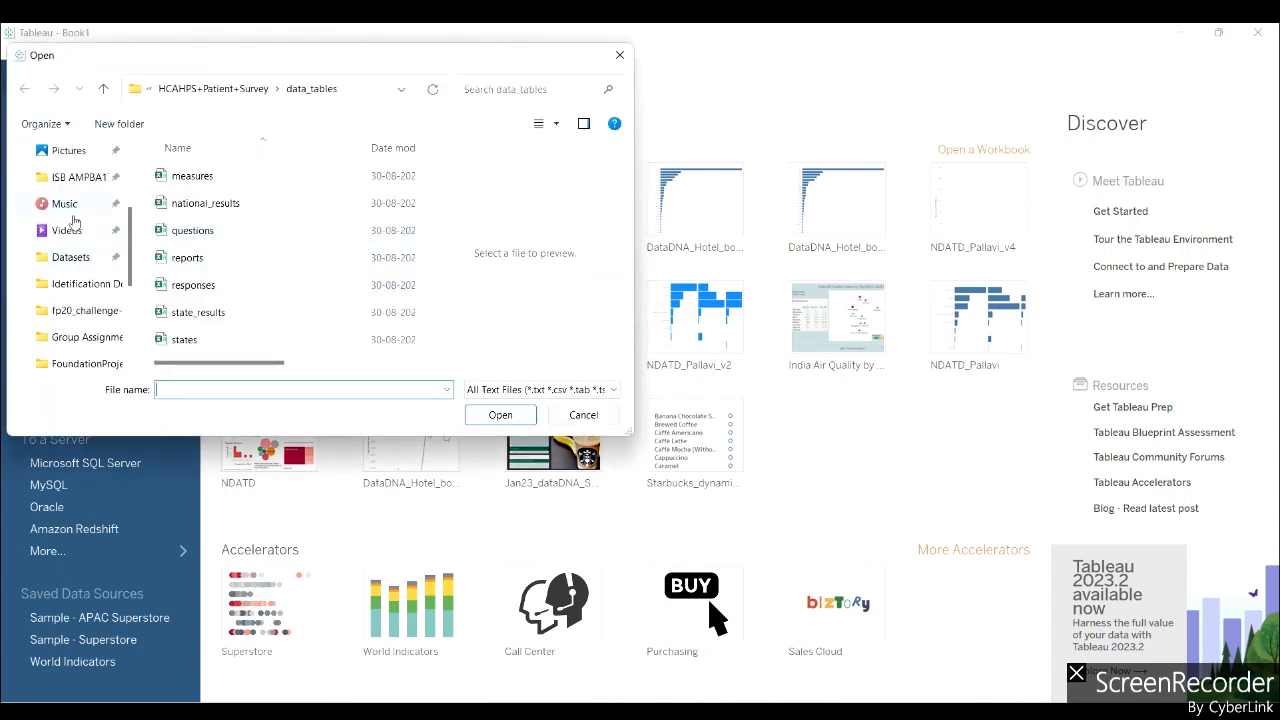
pyautogui.click(65, 257)
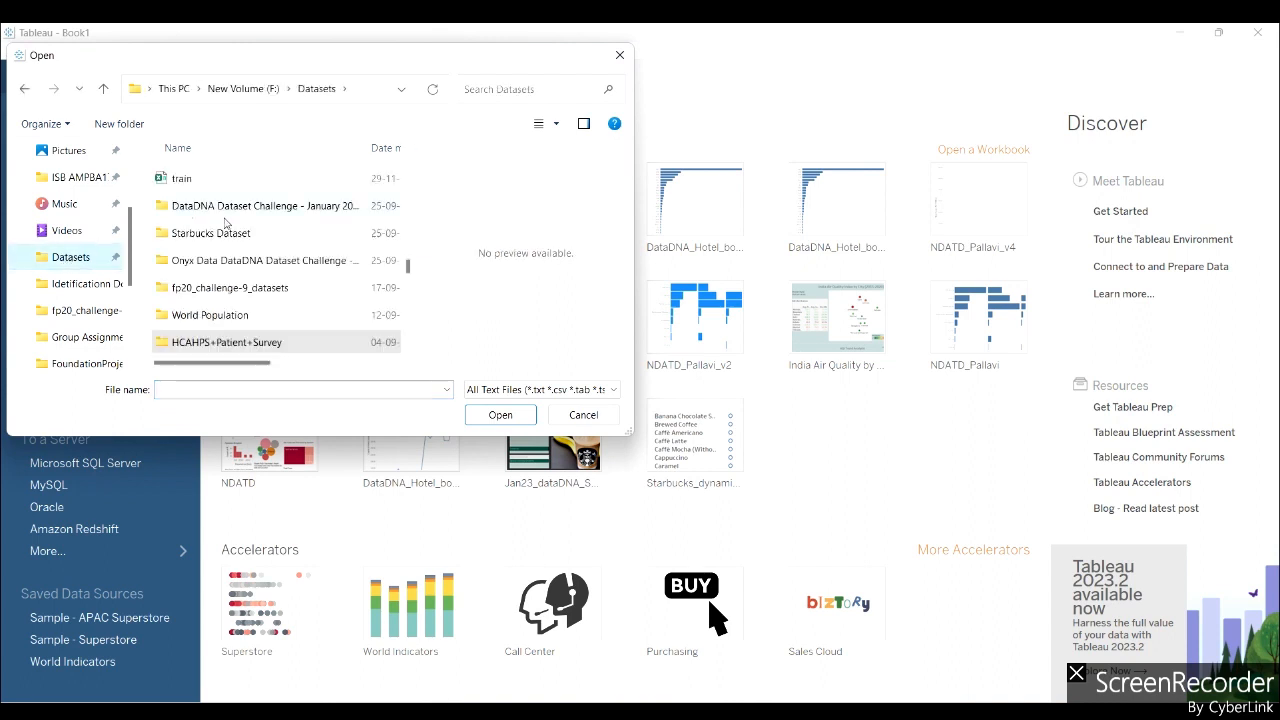
pyautogui.doubleClick(200, 205)
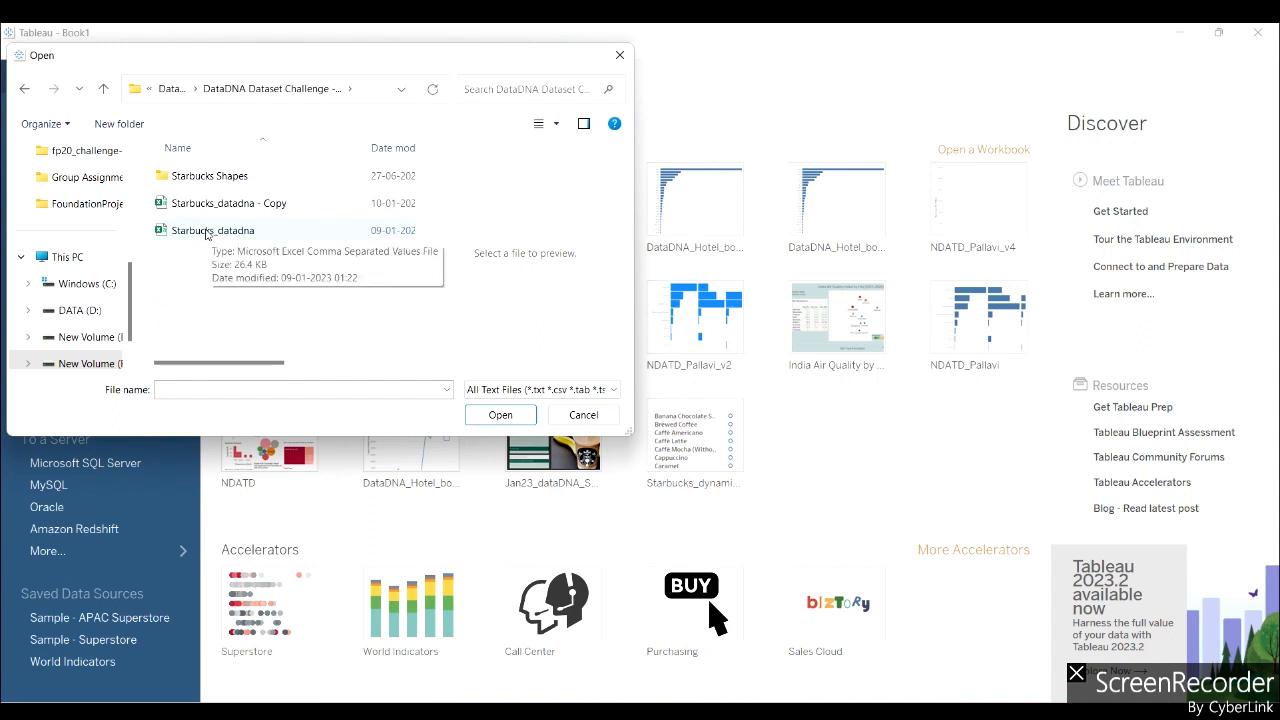
pyautogui.click(207, 234)
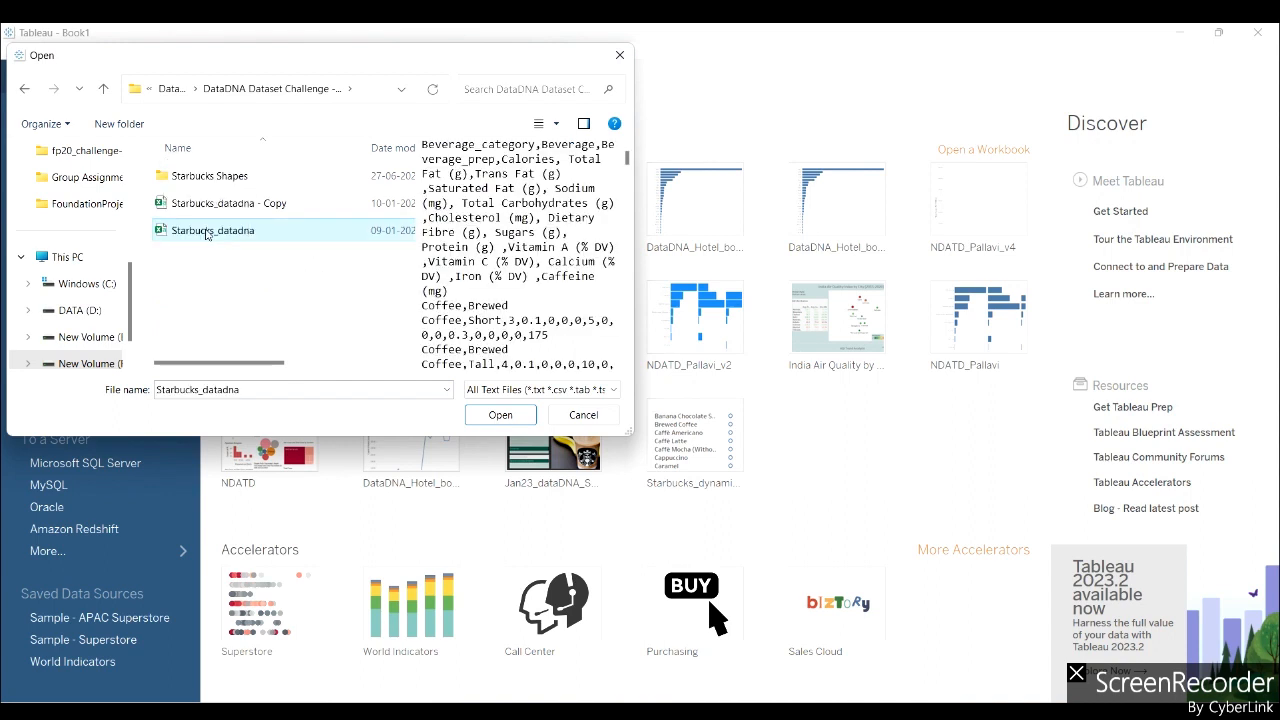
pyautogui.click(502, 415)
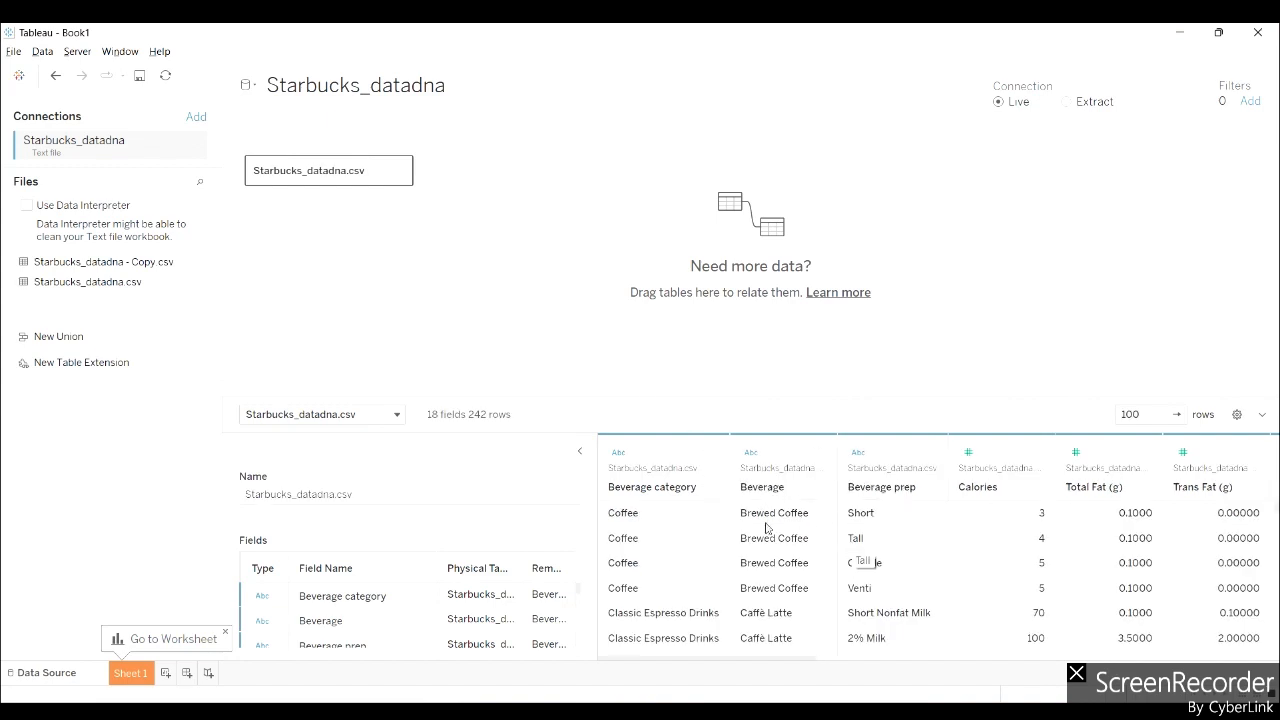
# Examine the fields and data types in the Starbucks_datadna.csv preview, from Beverage category through Caffeine (mg)
pyautogui.hscroll(2, 878, 572)
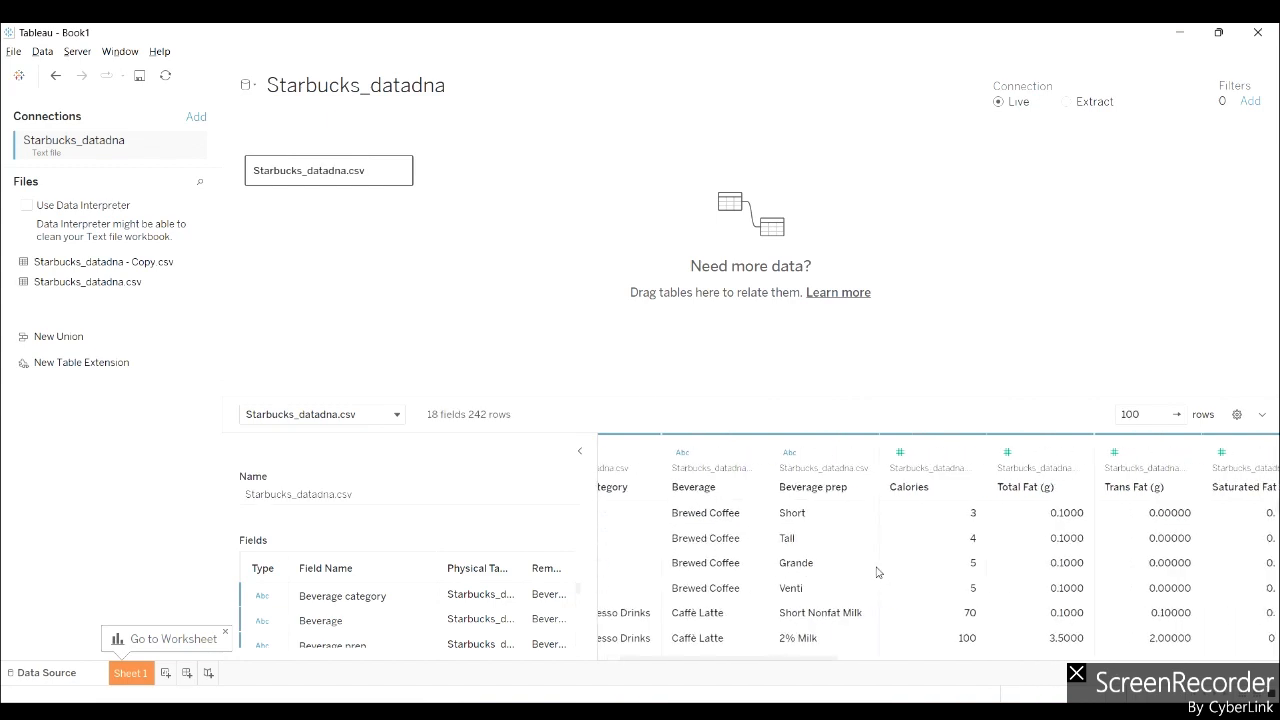
pyautogui.hscroll(-2, 878, 572)
pyautogui.hscroll(10, 877, 572)
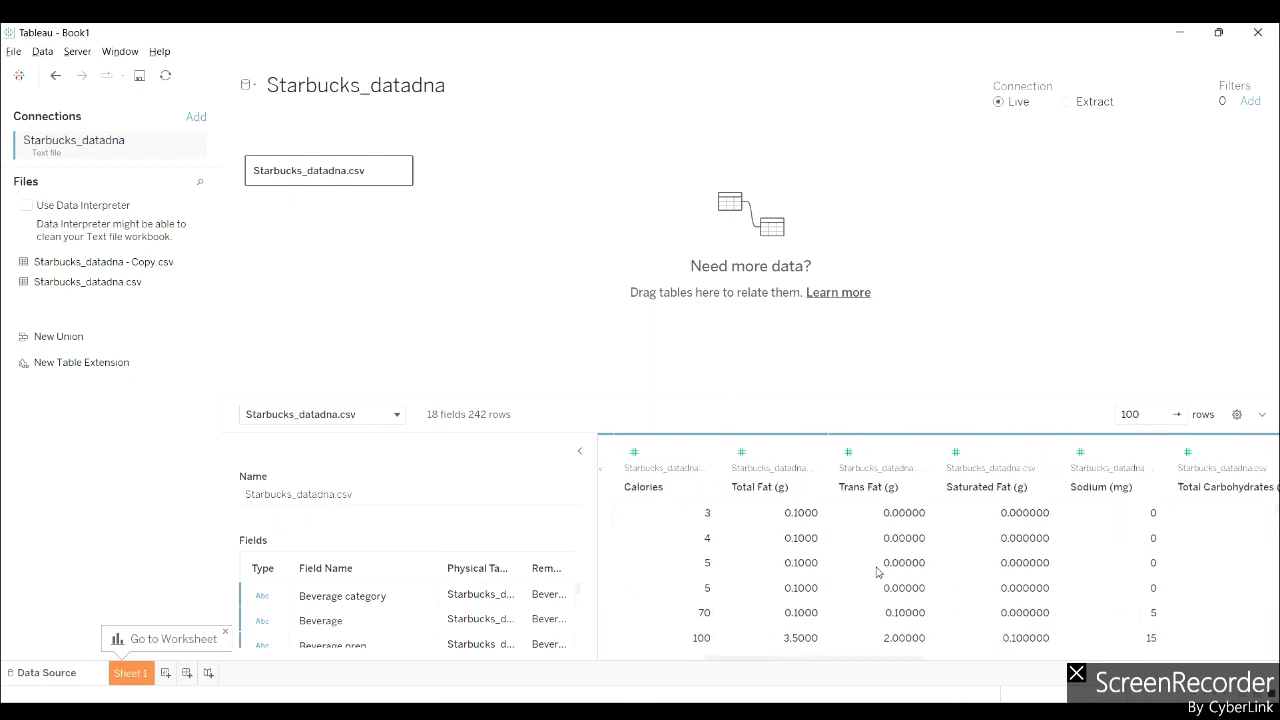
pyautogui.hscroll(5, 877, 572)
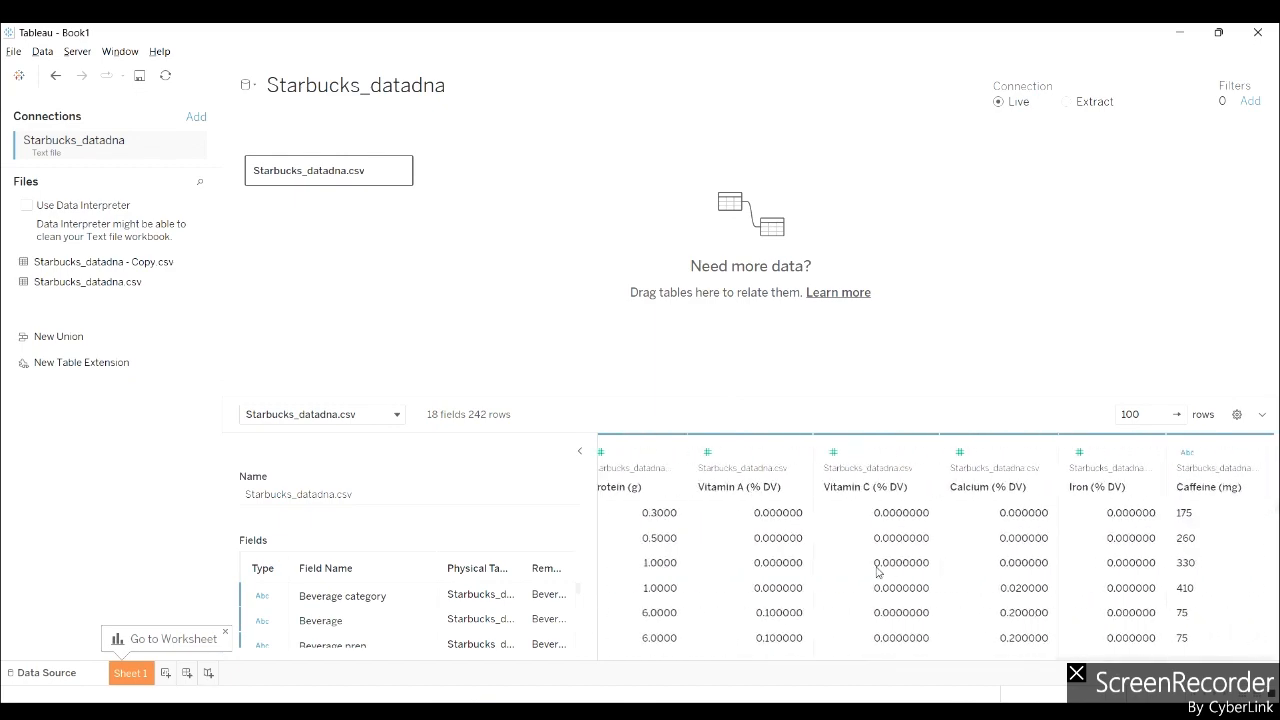
pyautogui.hscroll(-15, 877, 572)
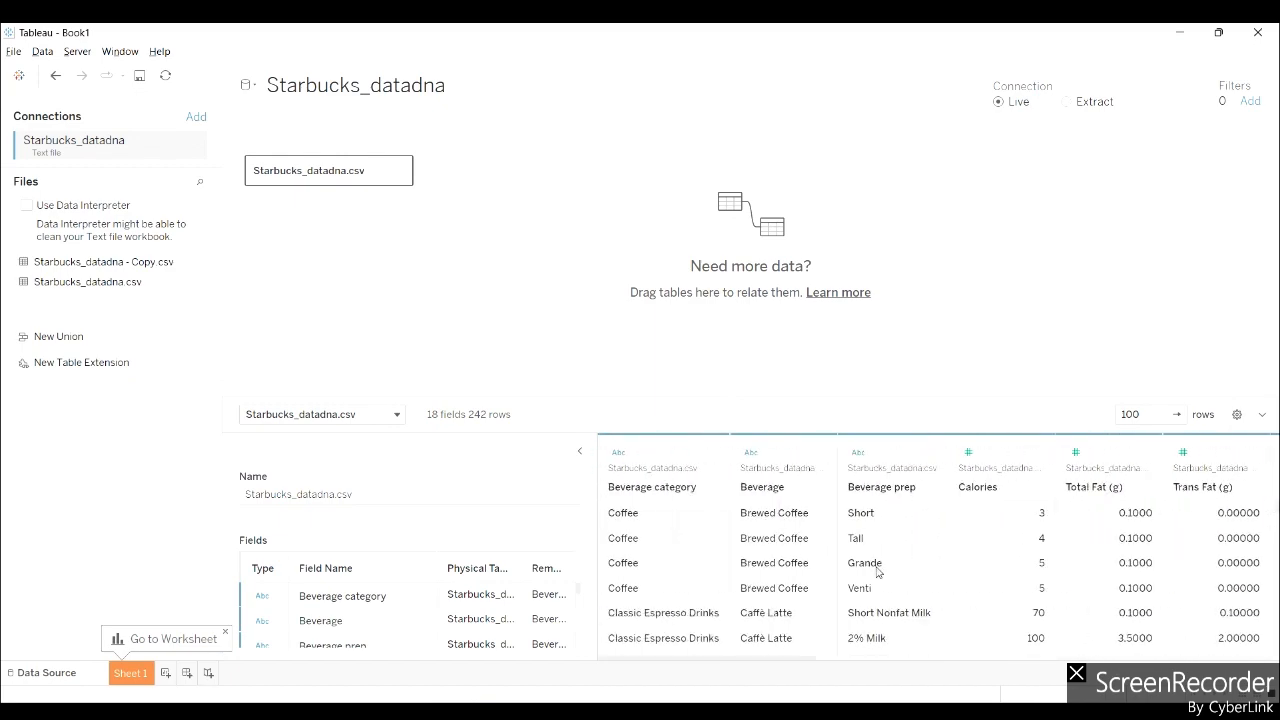
pyautogui.hscroll(3, 877, 572)
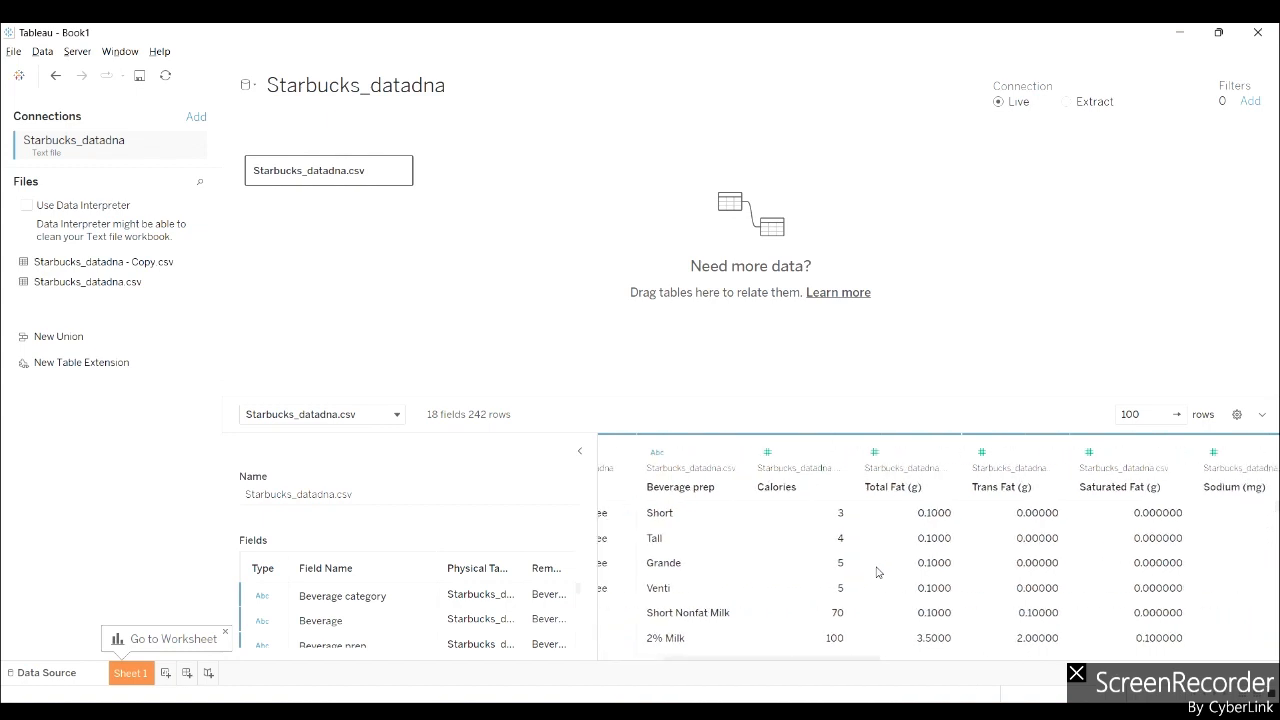
pyautogui.hscroll(-3, 877, 572)
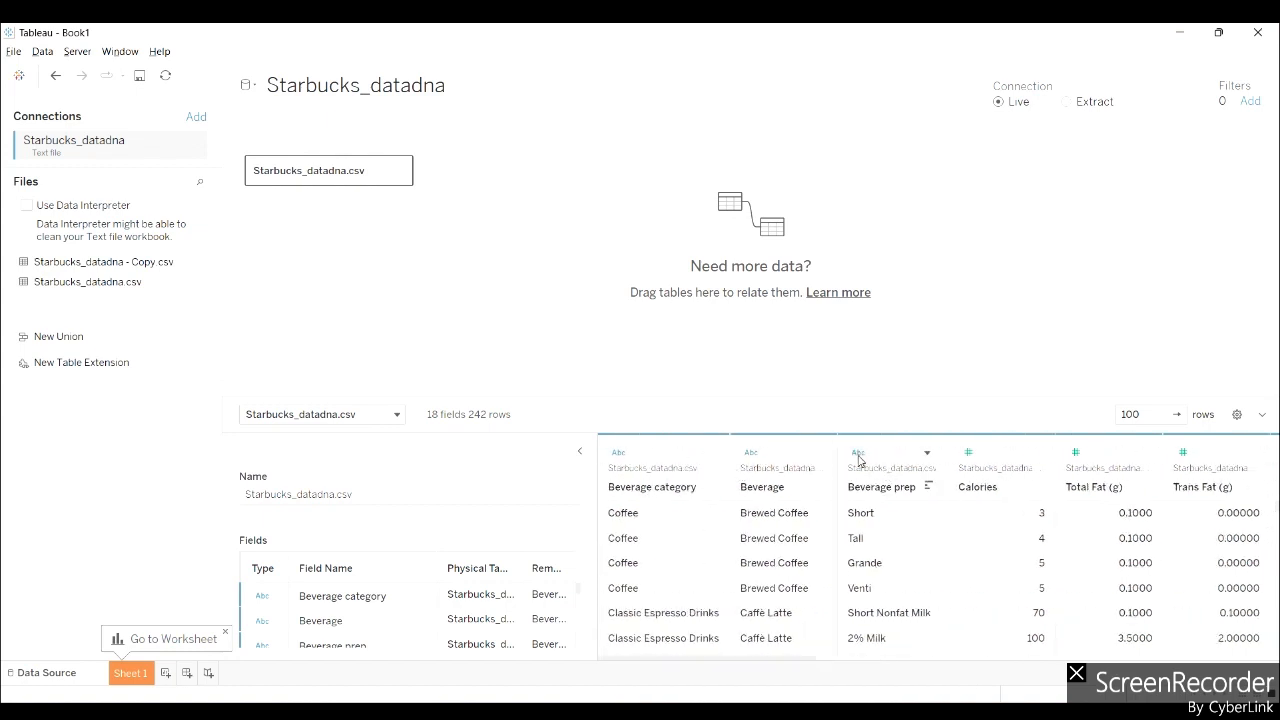
pyautogui.hscroll(2, 871, 548)
pyautogui.hscroll(-2, 871, 548)
pyautogui.hscroll(6, 871, 548)
pyautogui.hscroll(10, 871, 548)
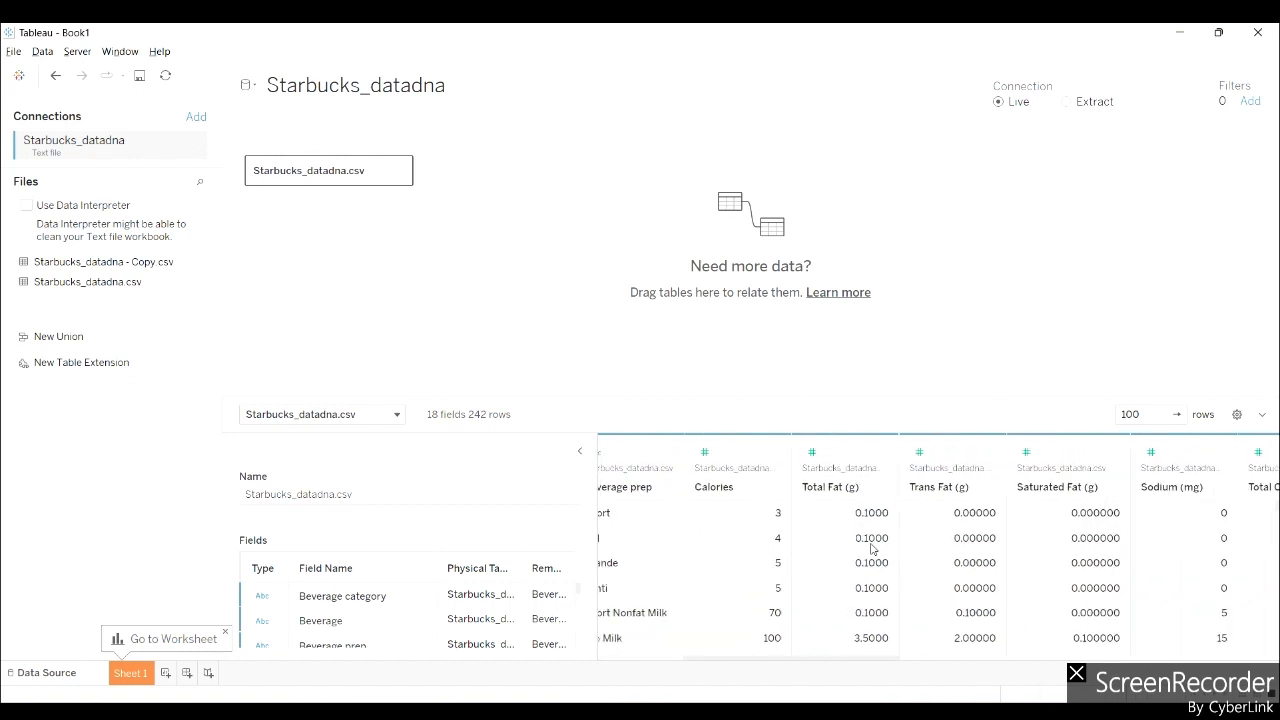
# Examine the remaining preview columns, focusing on the Caffeine (mg) values and the data type options available for that field
pyautogui.hscroll(8, 871, 548)
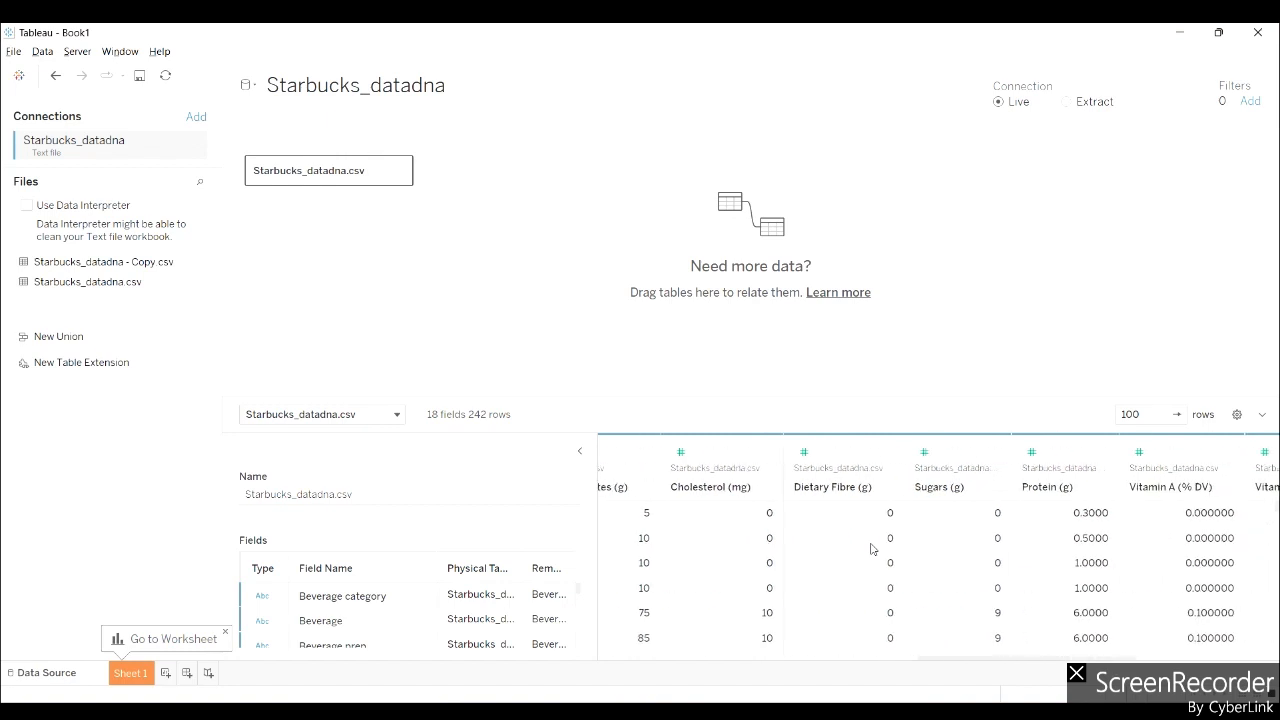
pyautogui.hscroll(2, 871, 548)
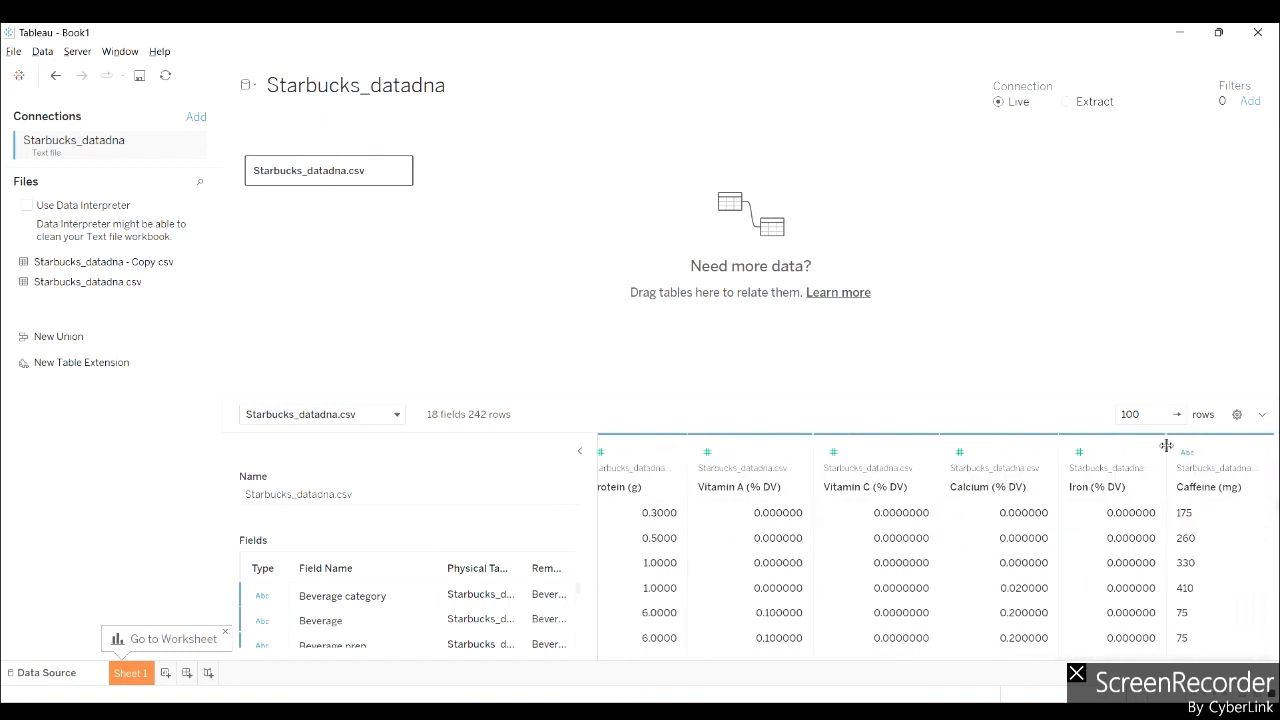
pyautogui.scroll(-5, 1201, 581)
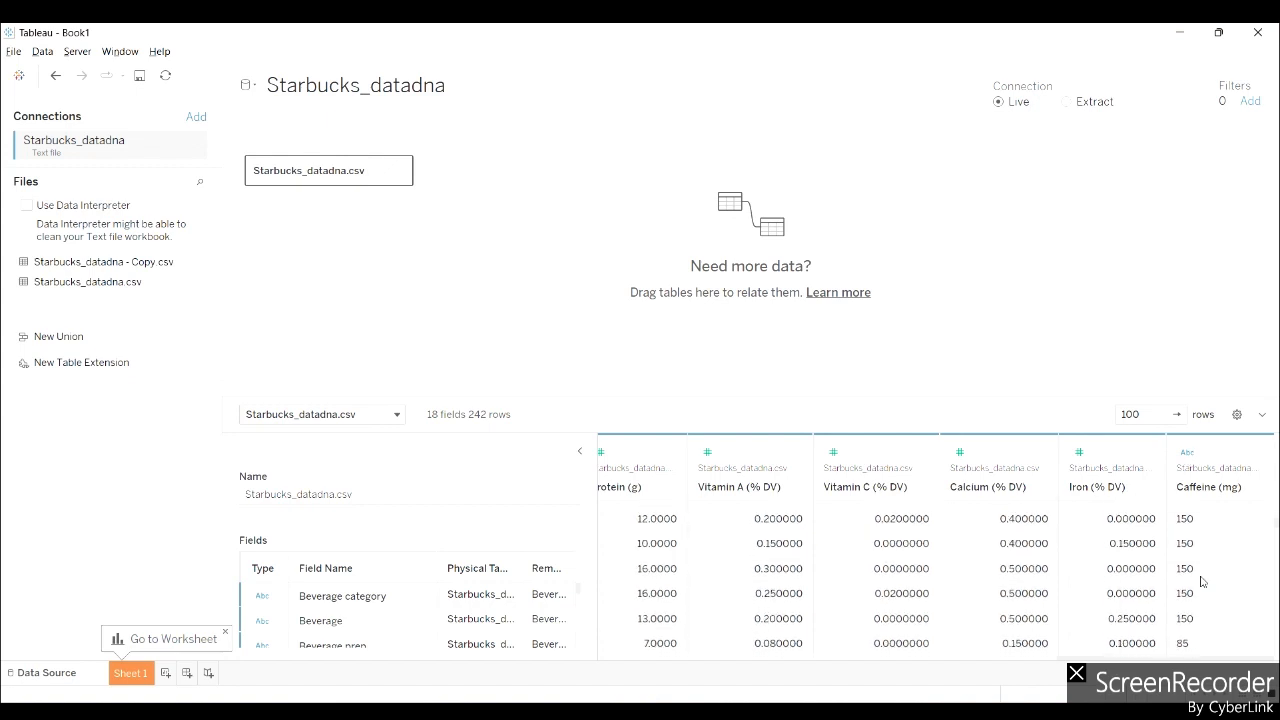
pyautogui.scroll(-5, 1201, 581)
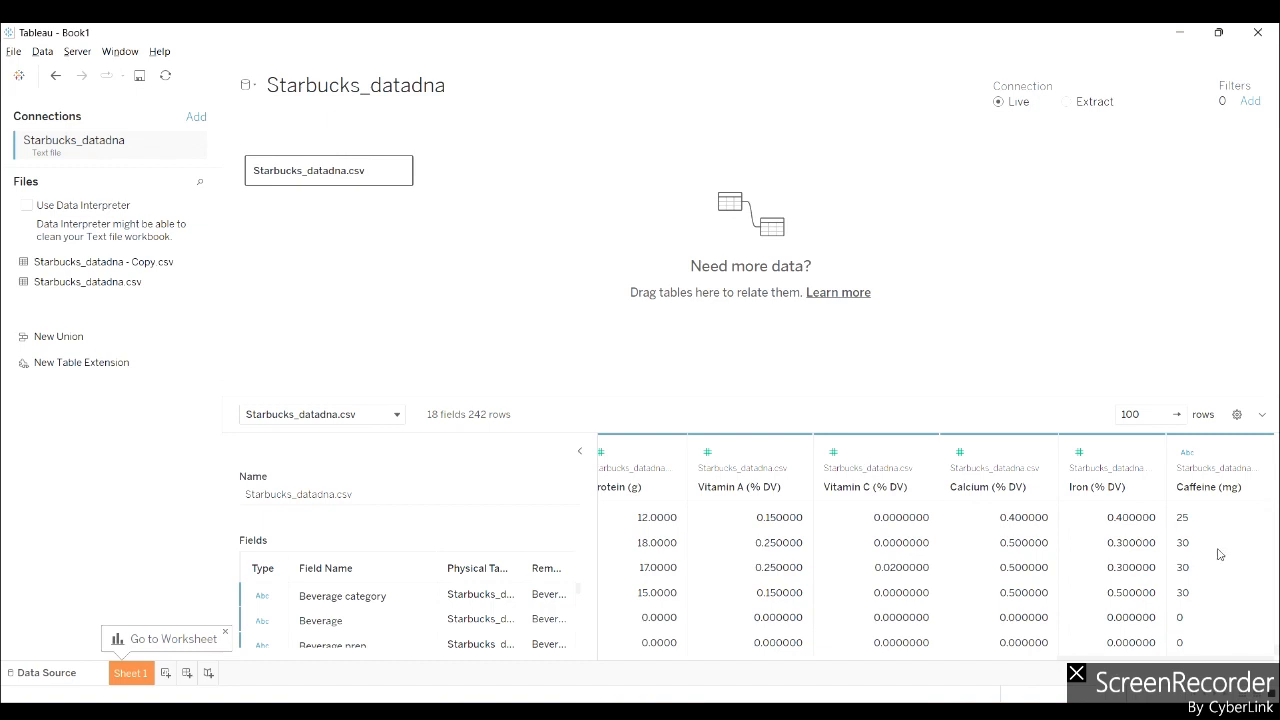
pyautogui.click(1187, 455)
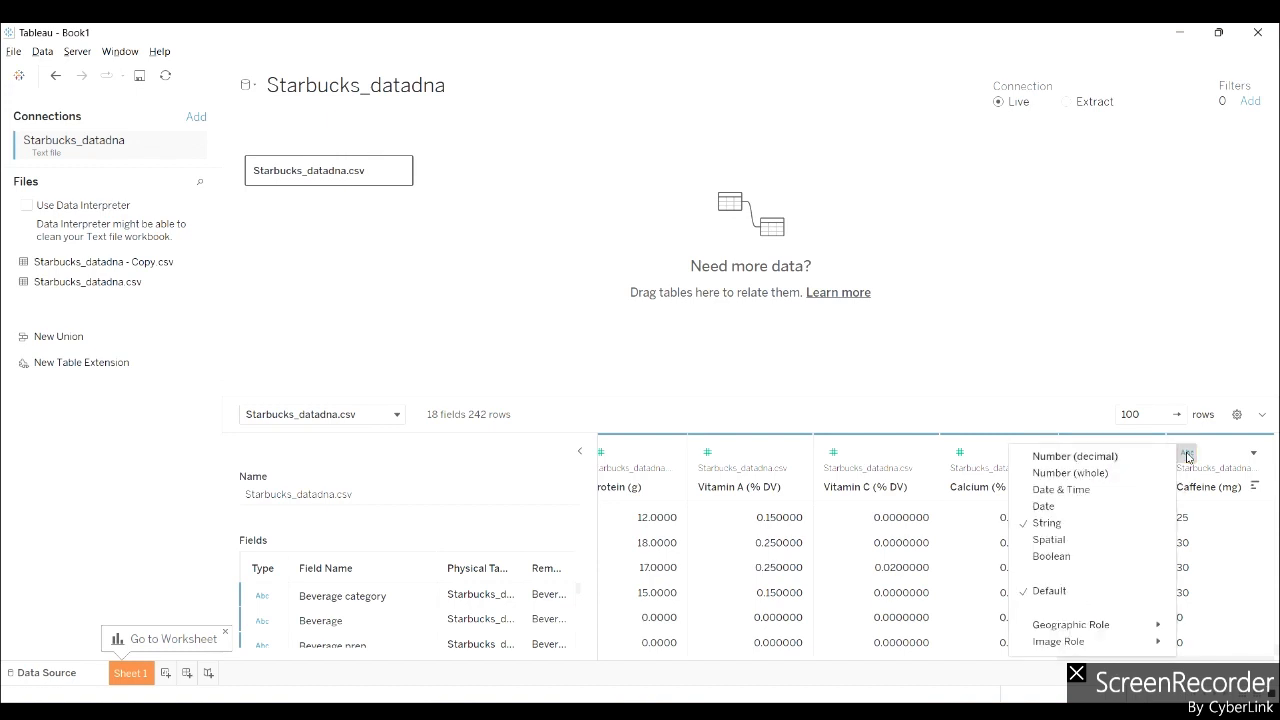
pyautogui.click(1187, 455)
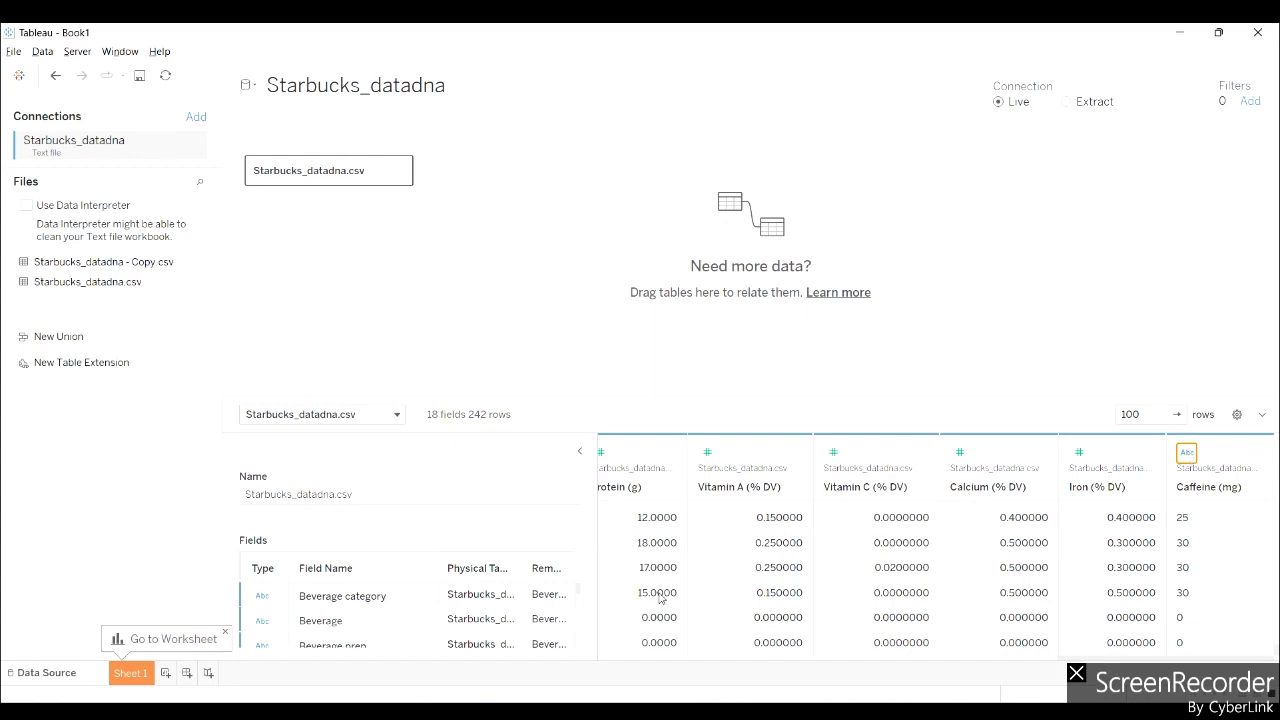
# Switch to the DataDNA Dataset Challenge - January 2023 folder in File Explorer and open the Starbucks_datadna file in Excel
pyautogui.moveTo(361, 712)
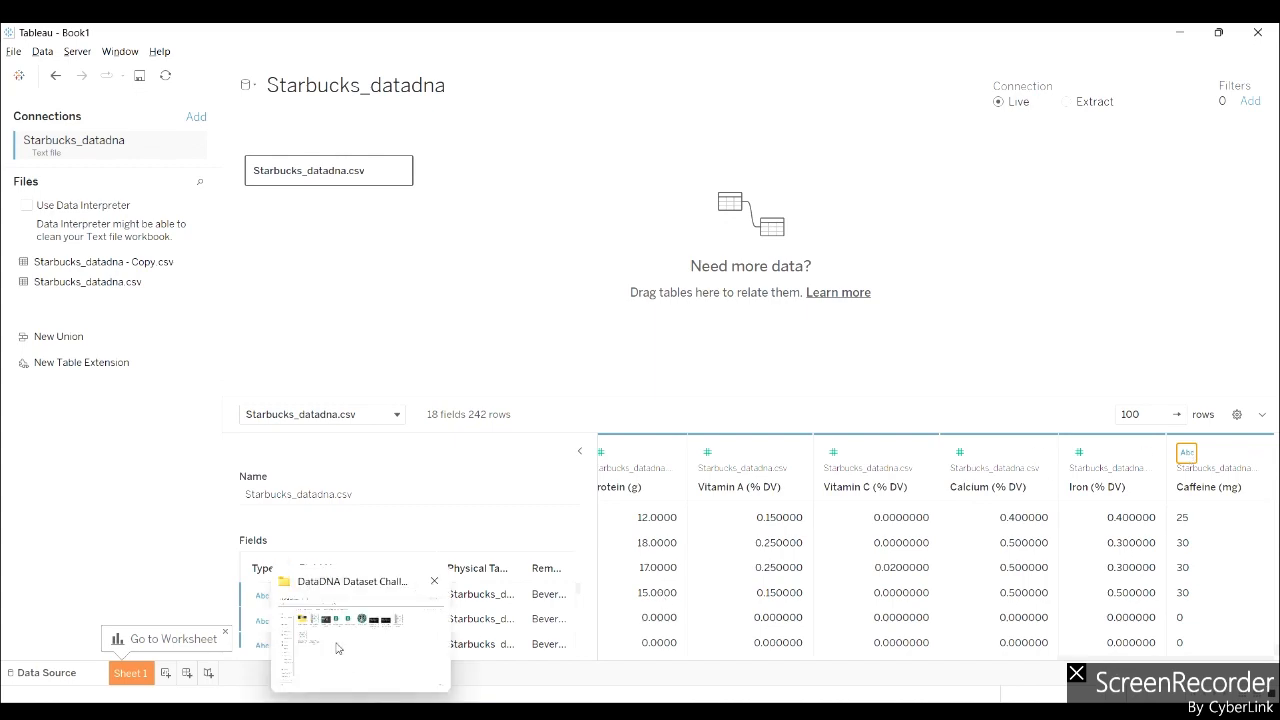
pyautogui.click(324, 608)
pyautogui.click(548, 216)
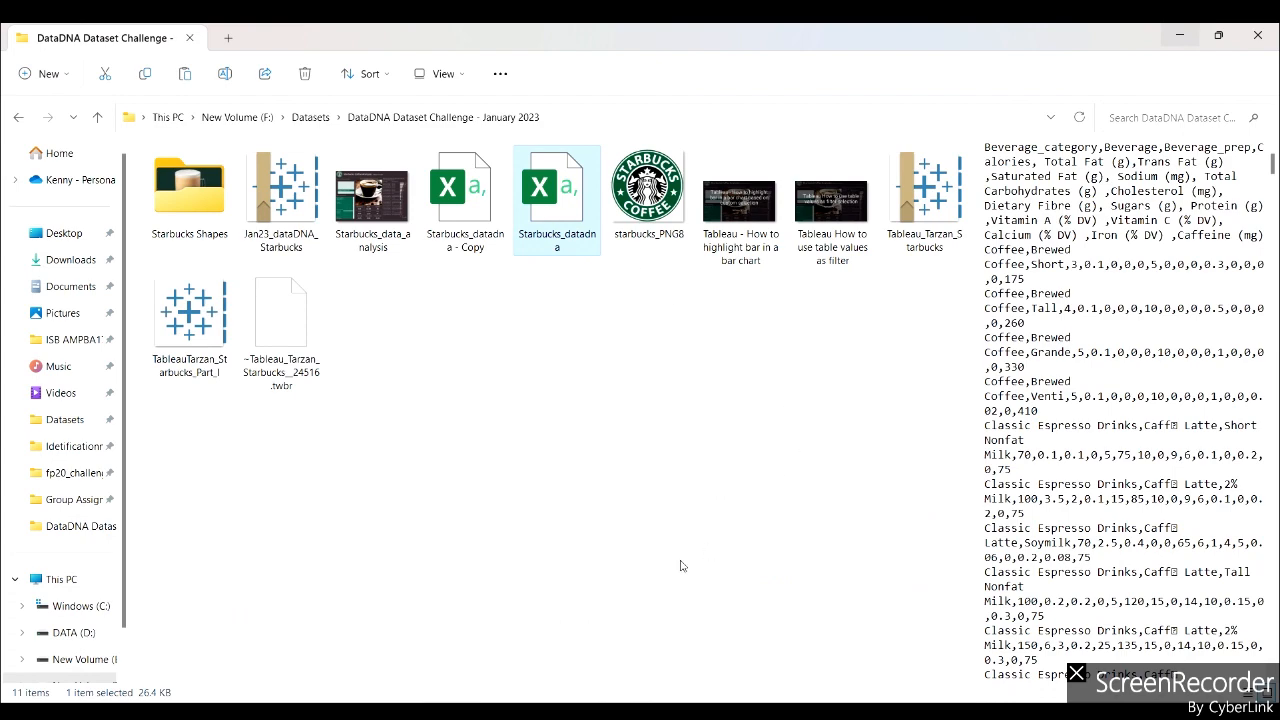
pyautogui.hotkey('alt', 'Tab')
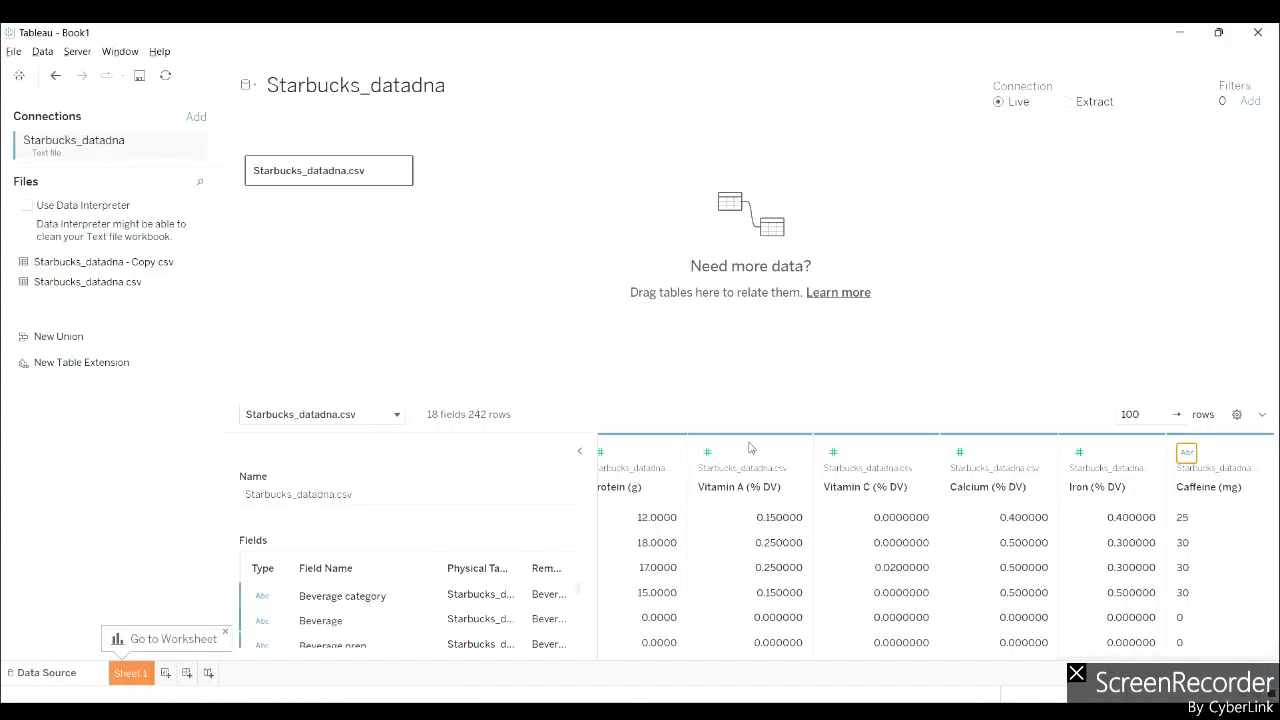
pyautogui.hotkey('alt', 'Tab')
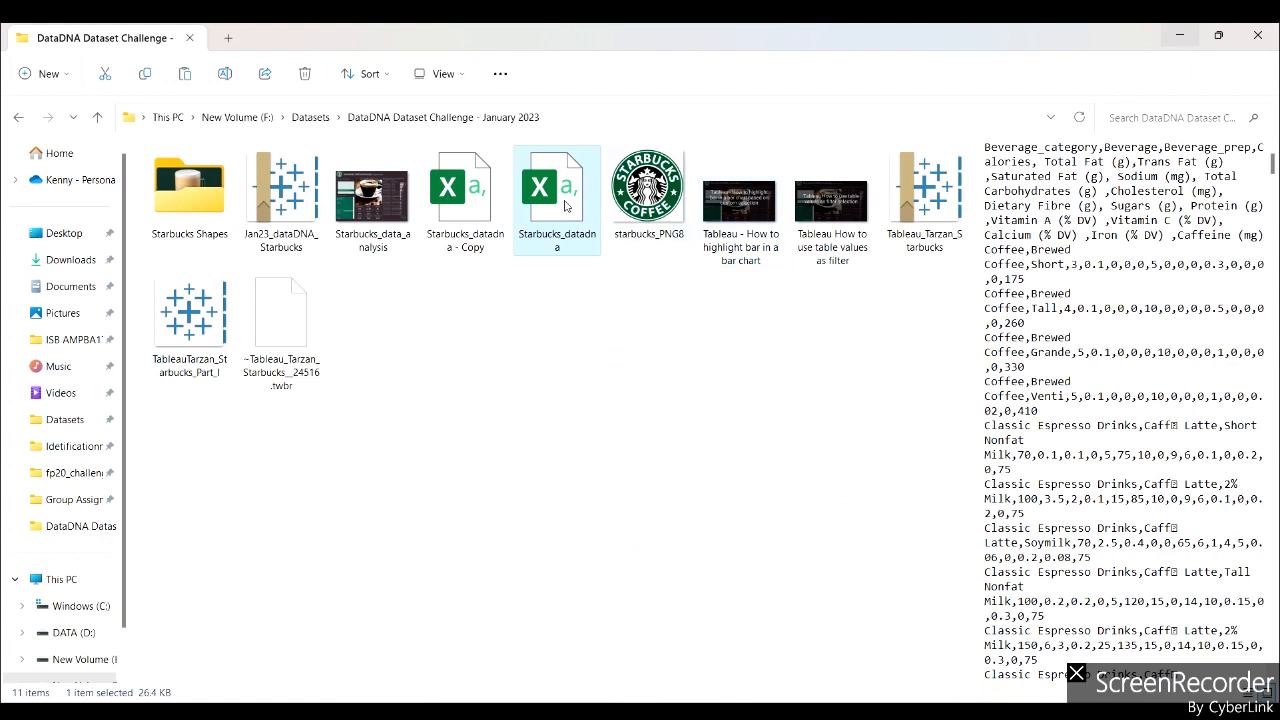
pyautogui.doubleClick(545, 177)
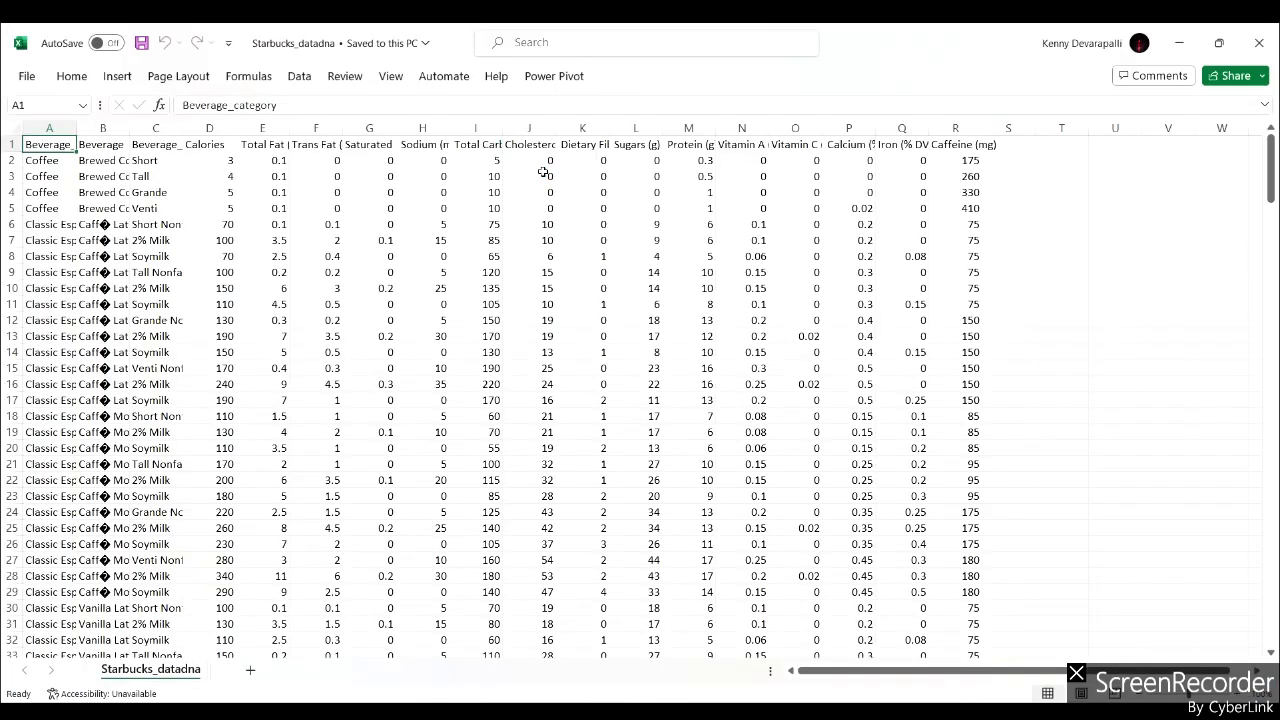
# Check the Caffeine (mg) column for non-numeric entries through the end of the data and close the file
pyautogui.scroll(-20, 947, 282)
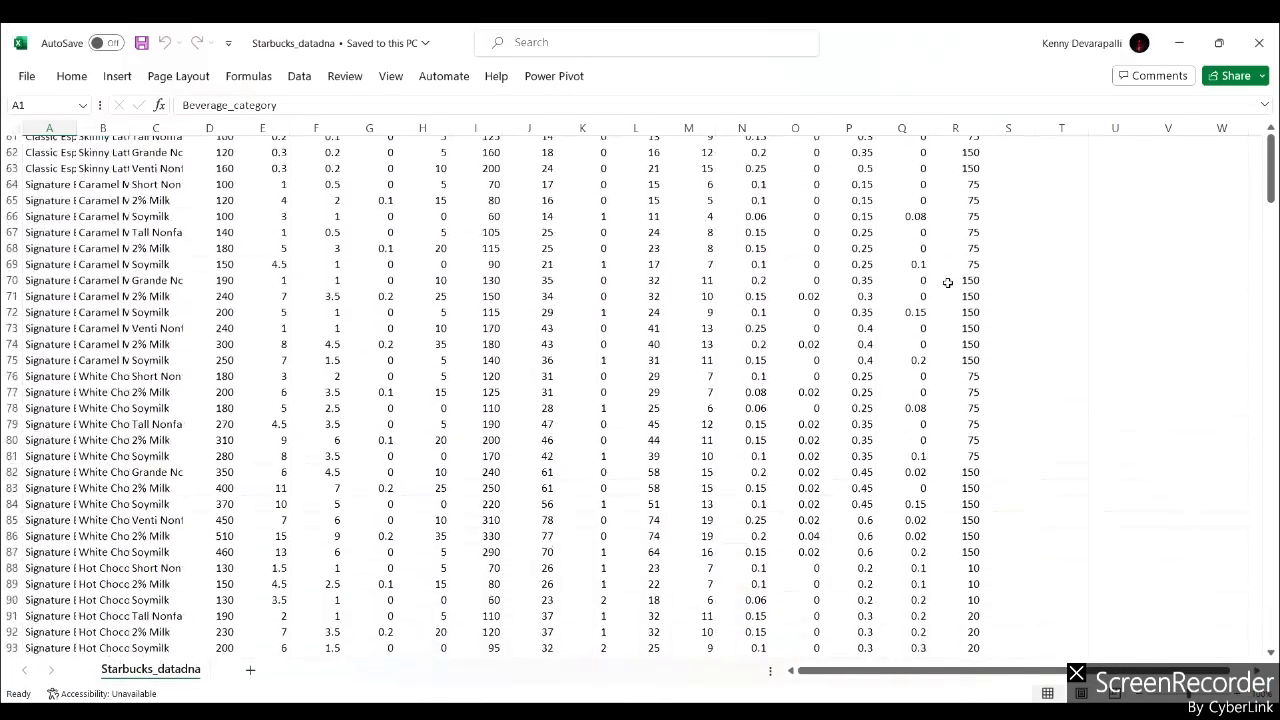
pyautogui.scroll(-13, 947, 282)
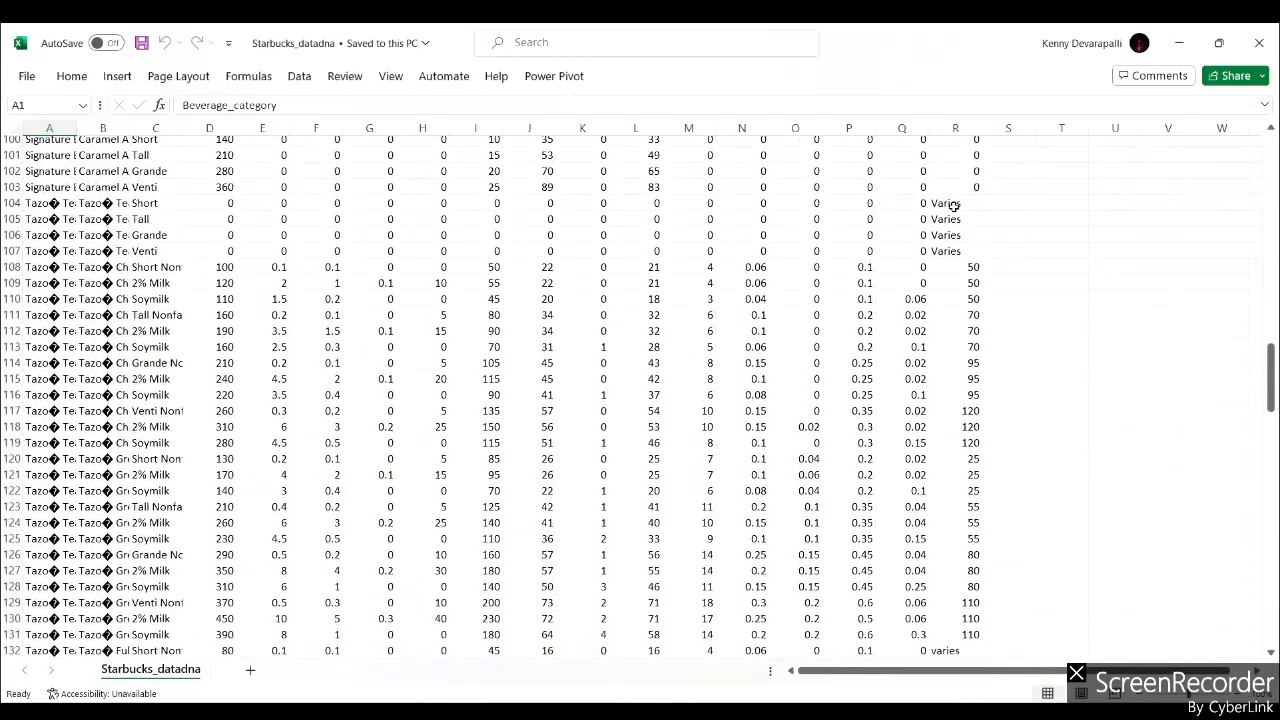
pyautogui.click(953, 205)
pyautogui.scroll(-12, 955, 290)
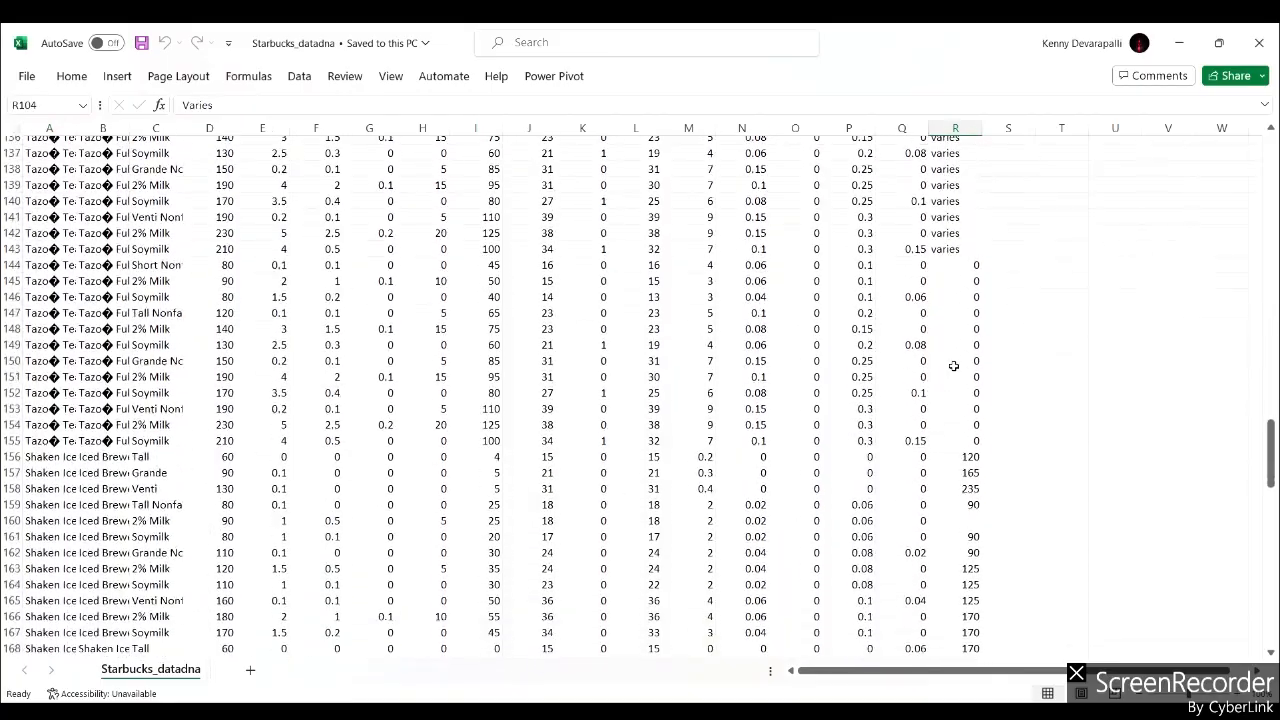
pyautogui.scroll(-20, 954, 366)
pyautogui.scroll(10, 954, 366)
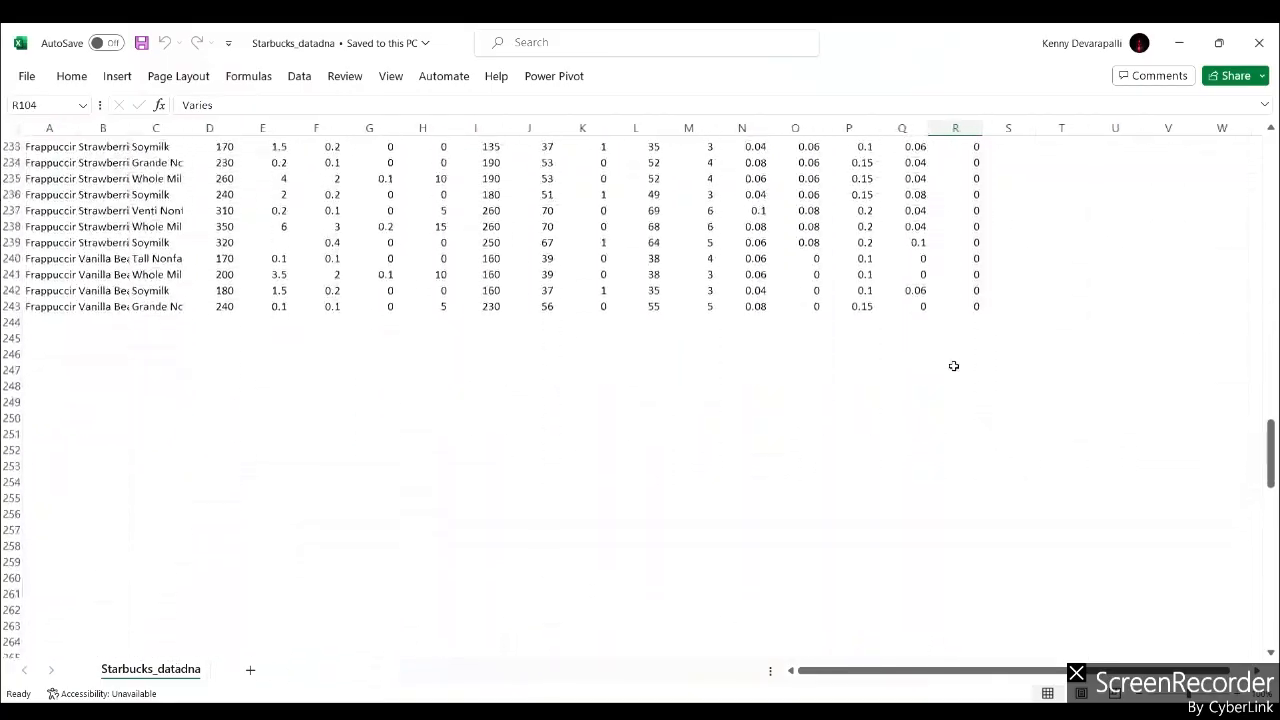
pyautogui.scroll(20, 954, 366)
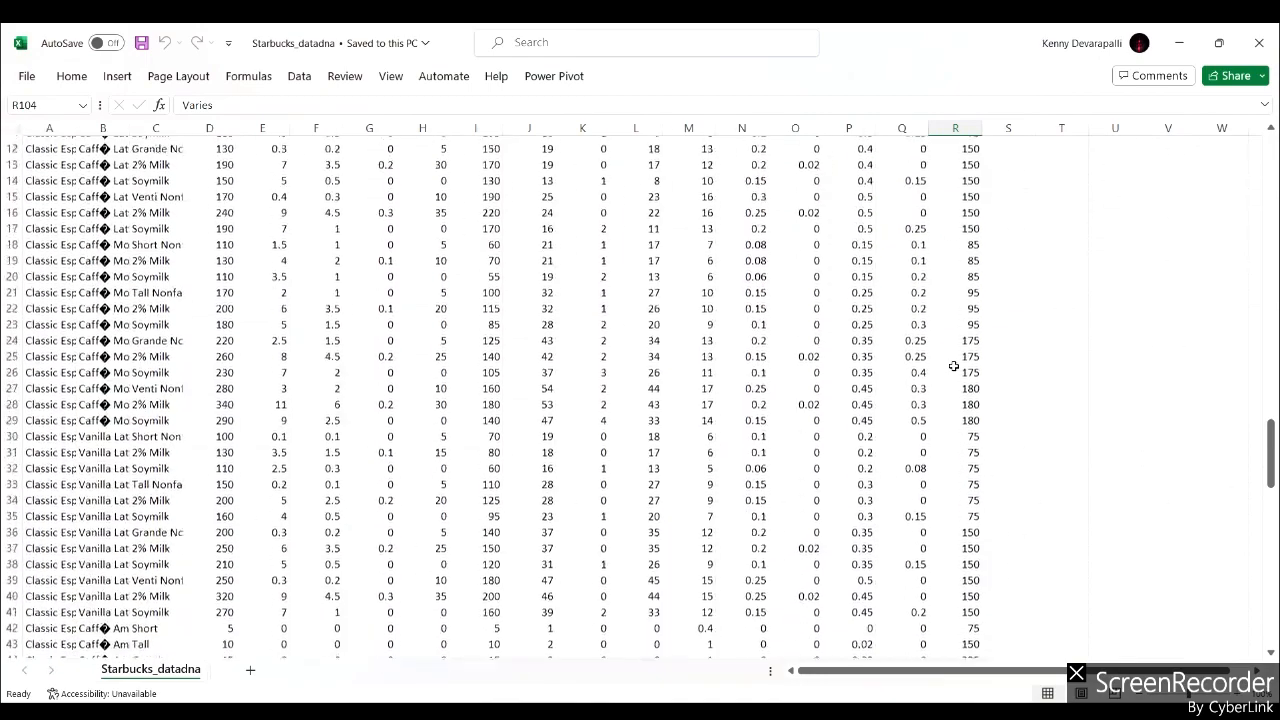
pyautogui.scroll(4, 954, 366)
pyautogui.click(1258, 42)
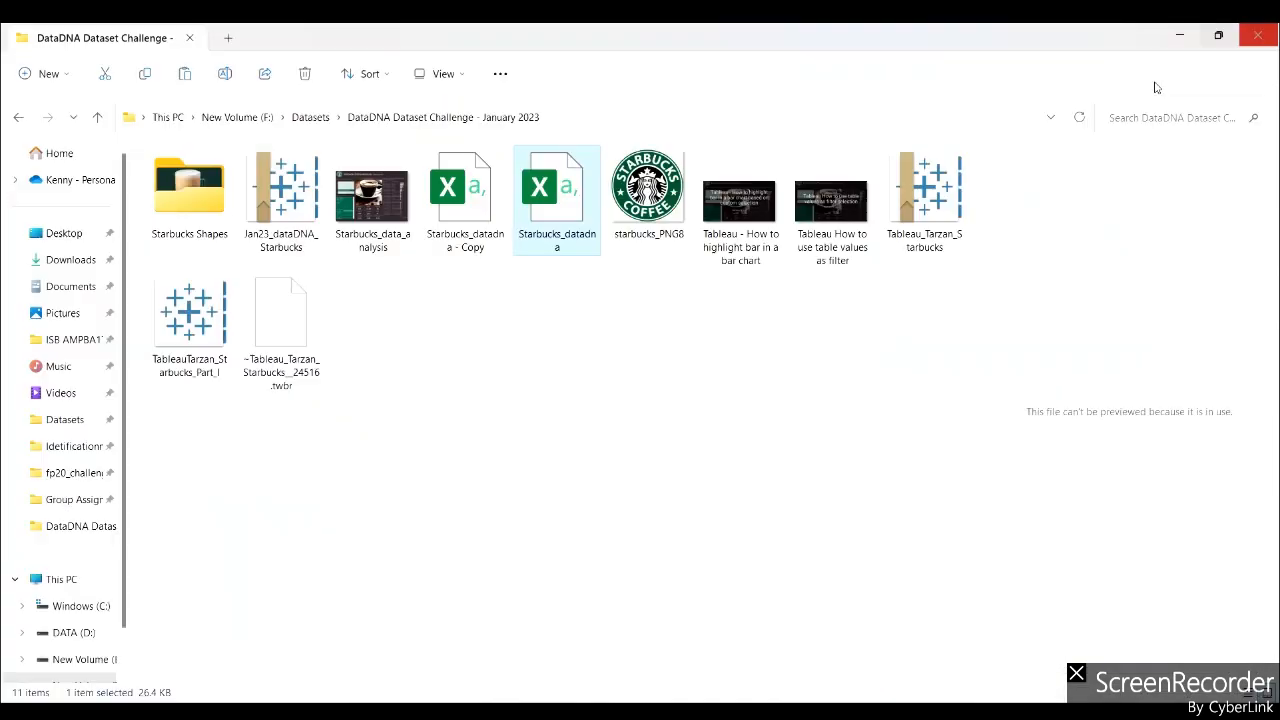
# Return to the Tableau workbook and change the data type of the Caffeine (mg) field to Number (whole)
pyautogui.hotkey('alt', 'Tab')
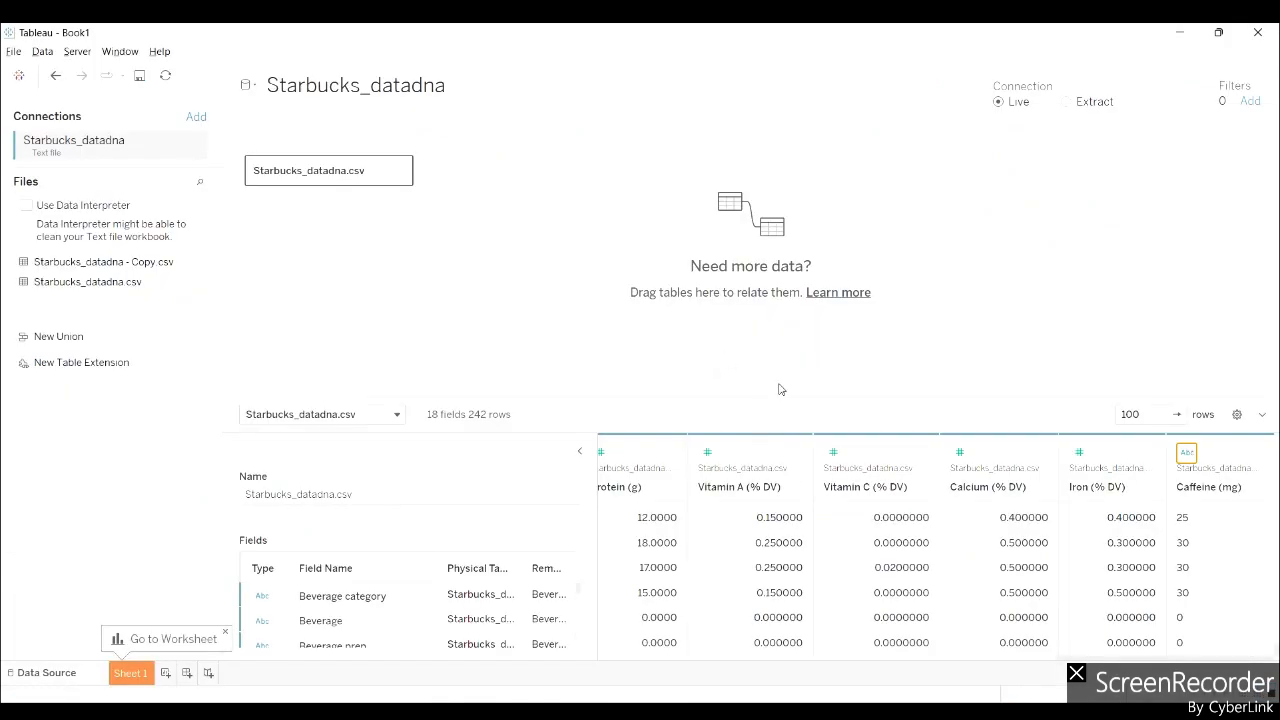
pyautogui.click(1185, 453)
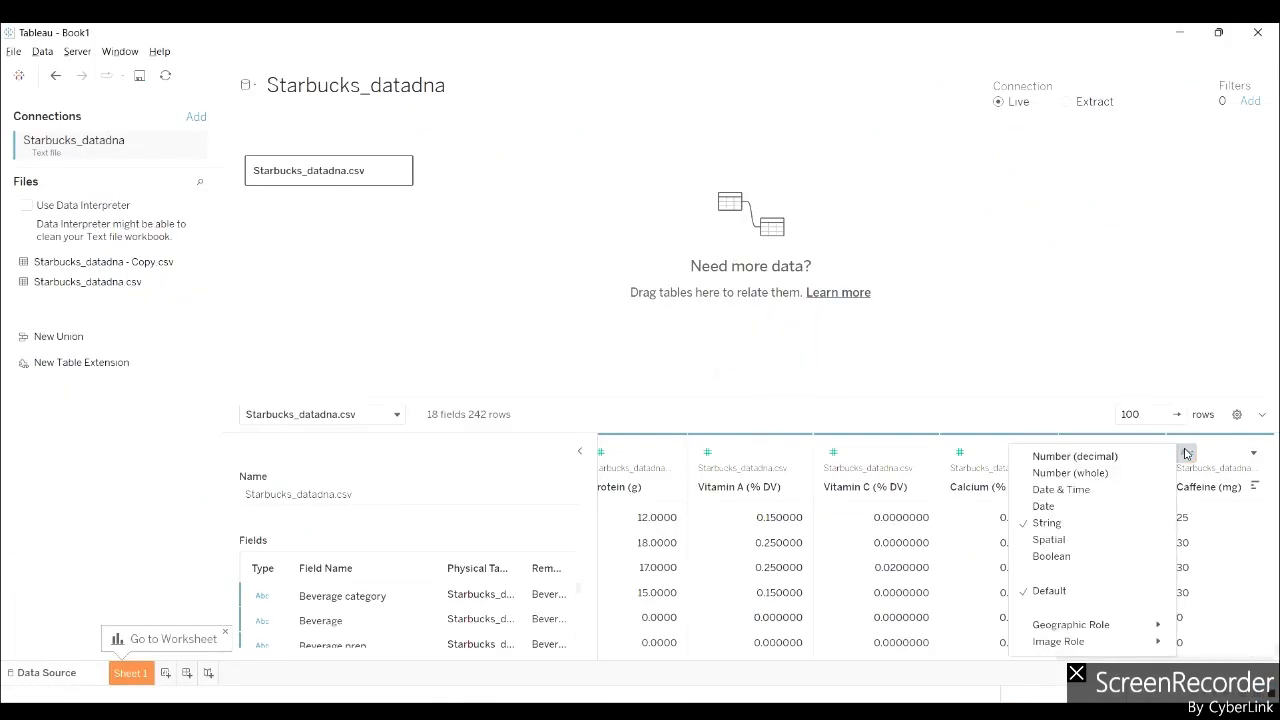
pyautogui.click(1066, 476)
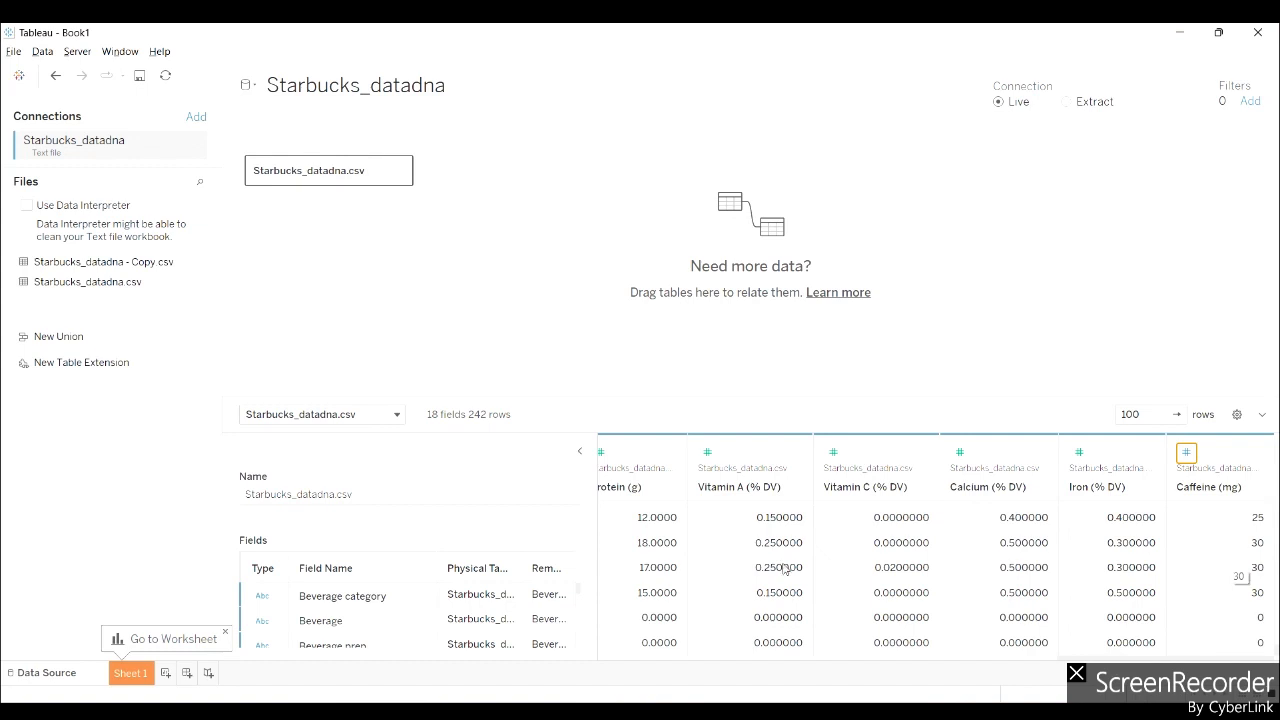
# Go to Sheet 1 and convert the Caffeine (mg) field from a dimension to a measure
pyautogui.click(129, 674)
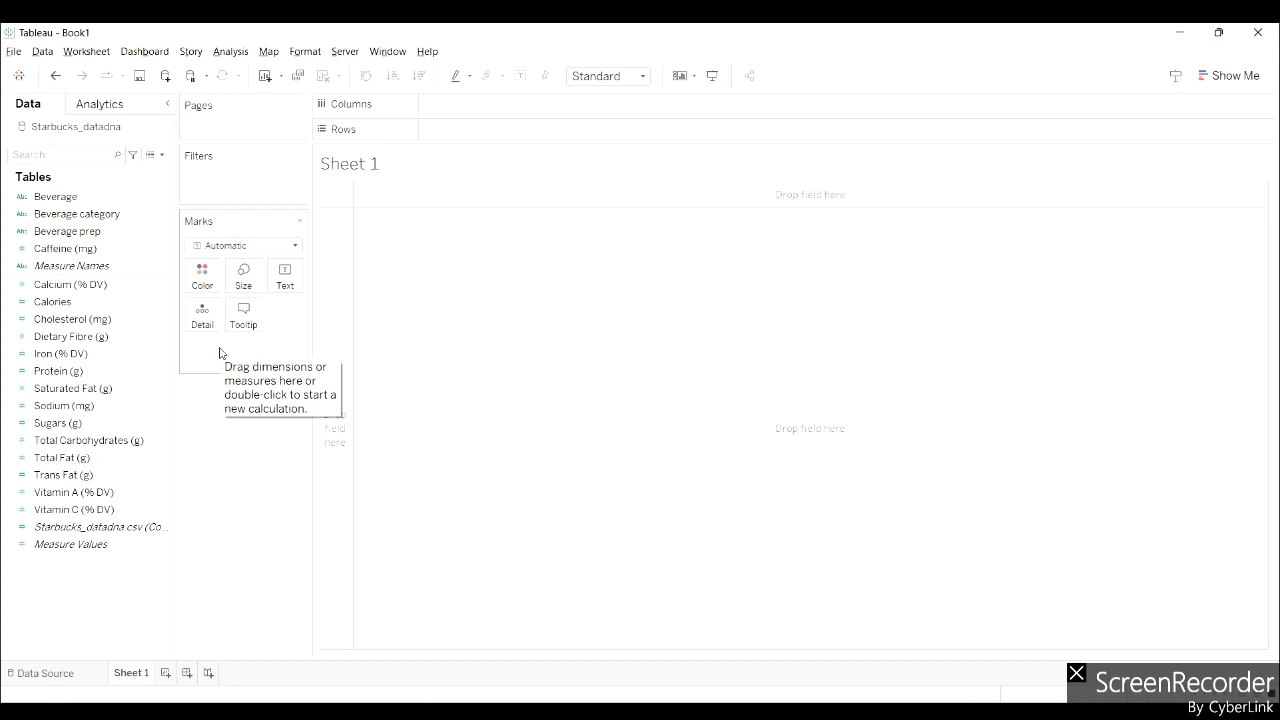
pyautogui.click(45, 250)
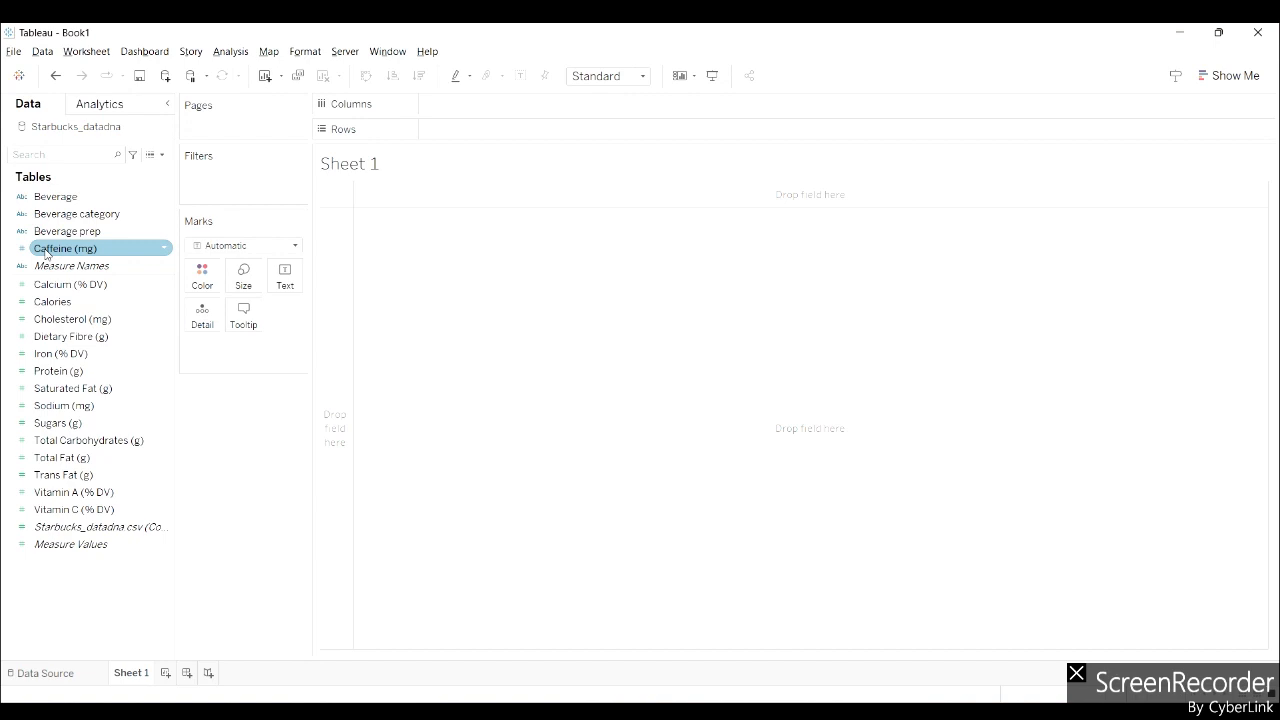
pyautogui.click(165, 249)
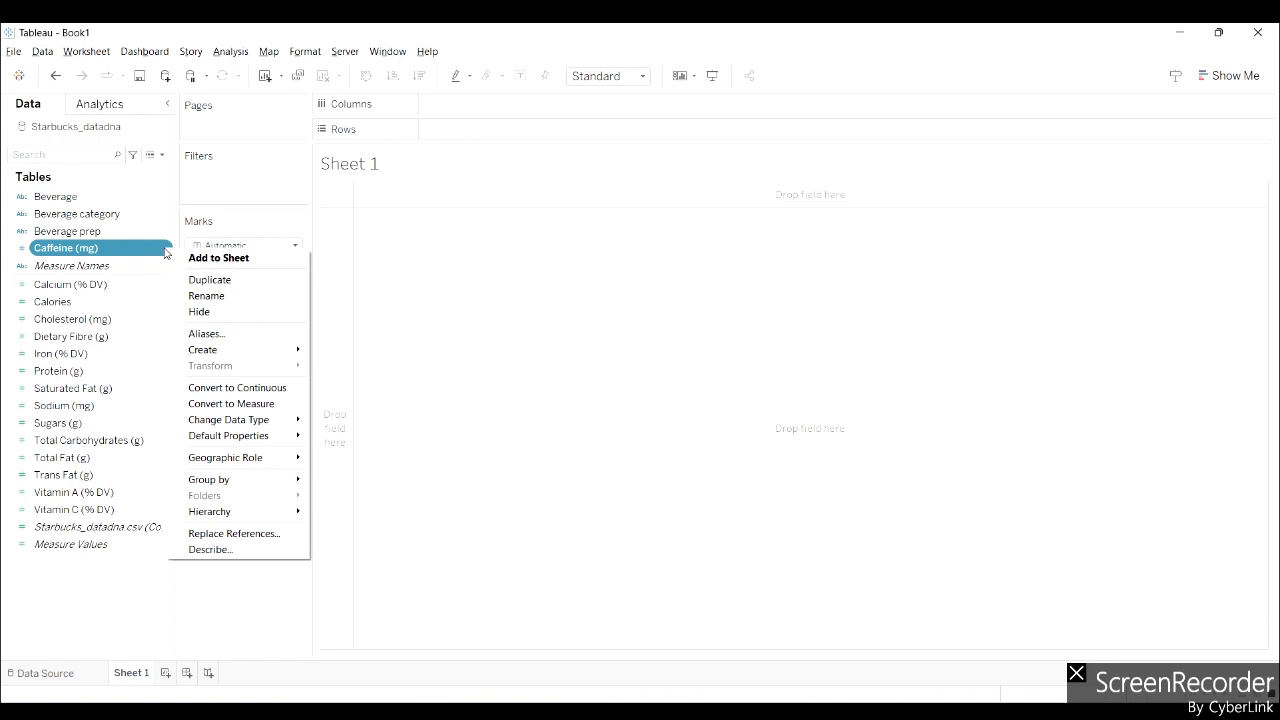
pyautogui.click(245, 404)
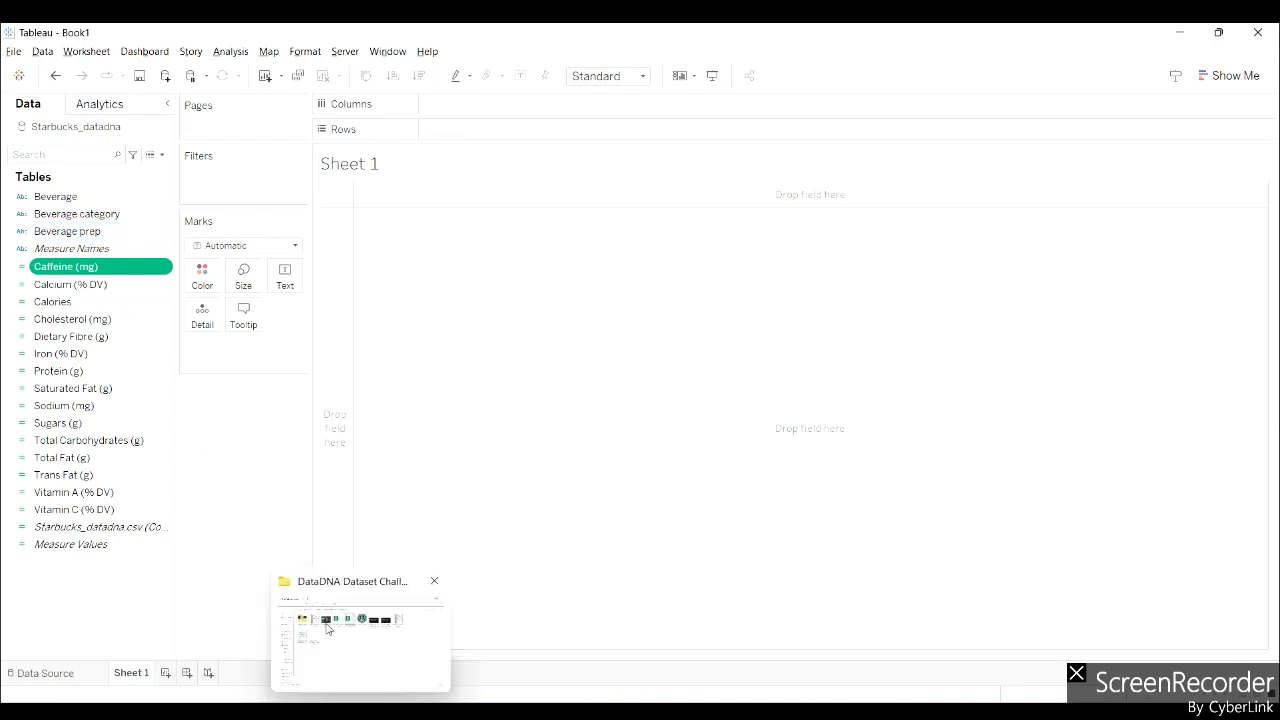
# Review the drink images in the Starbucks Shapes folder in File Explorer and return to the Tableau worksheet
pyautogui.click(326, 628)
pyautogui.click(184, 213)
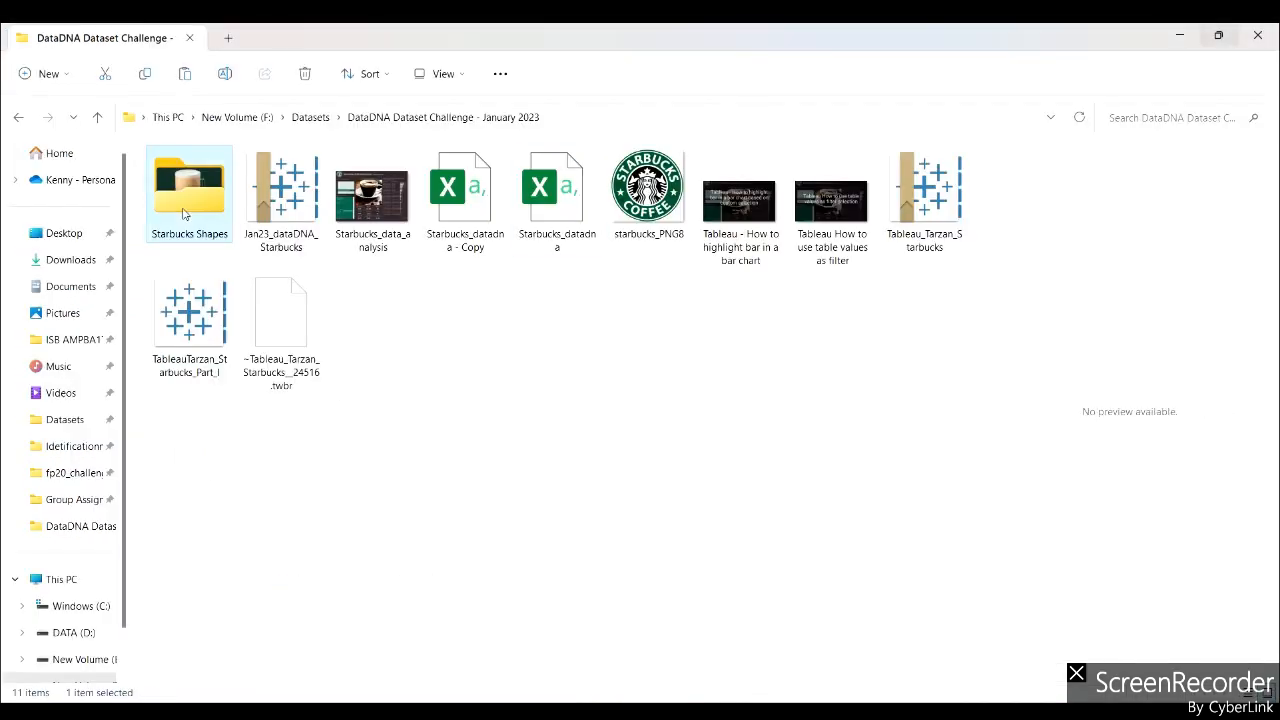
pyautogui.doubleClick(184, 213)
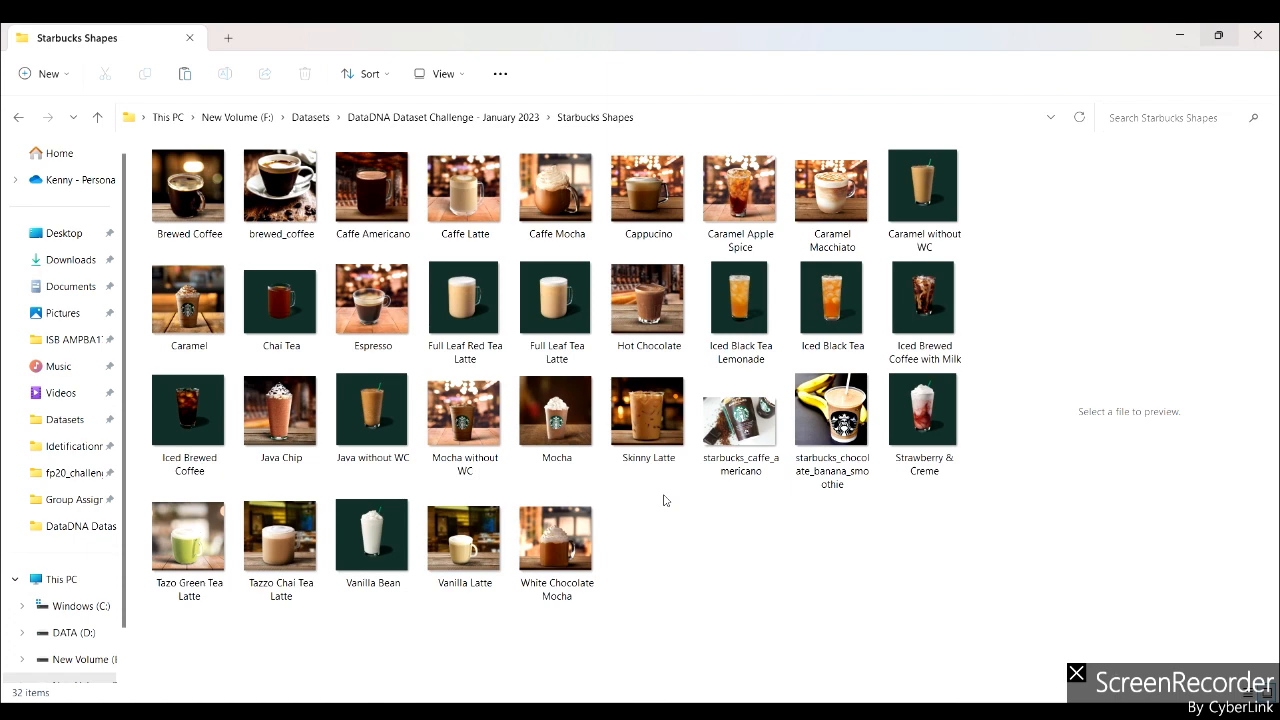
pyautogui.hotkey('alt', 'Up')
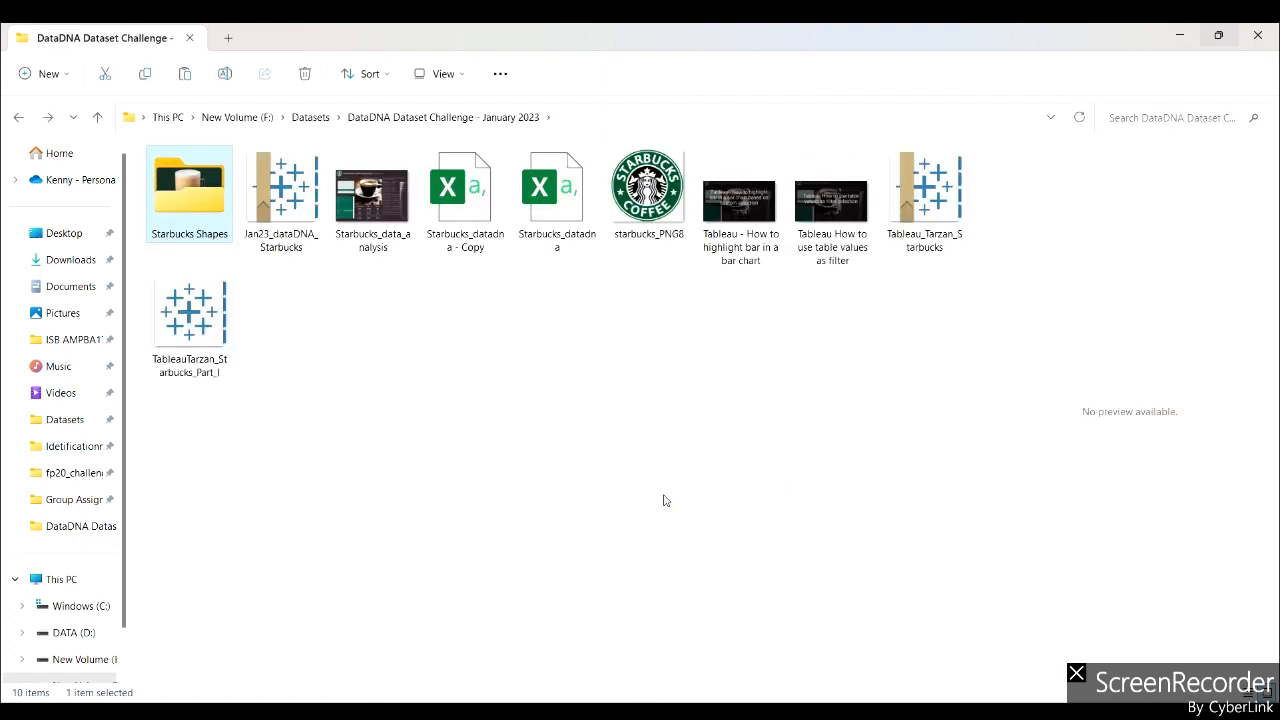
pyautogui.hotkey('alt', 'Tab')
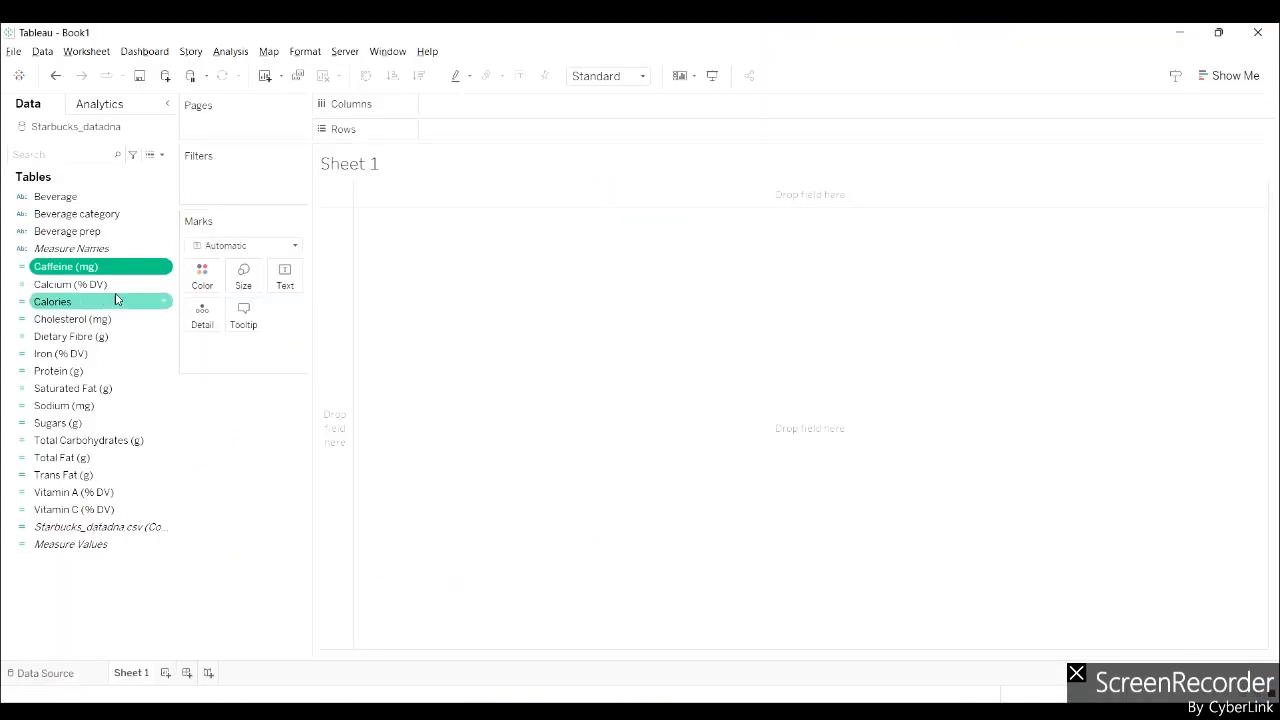
# Add the Beverage field to the rows of Sheet 1 and set the mark type to Shape
pyautogui.doubleClick(50, 197)
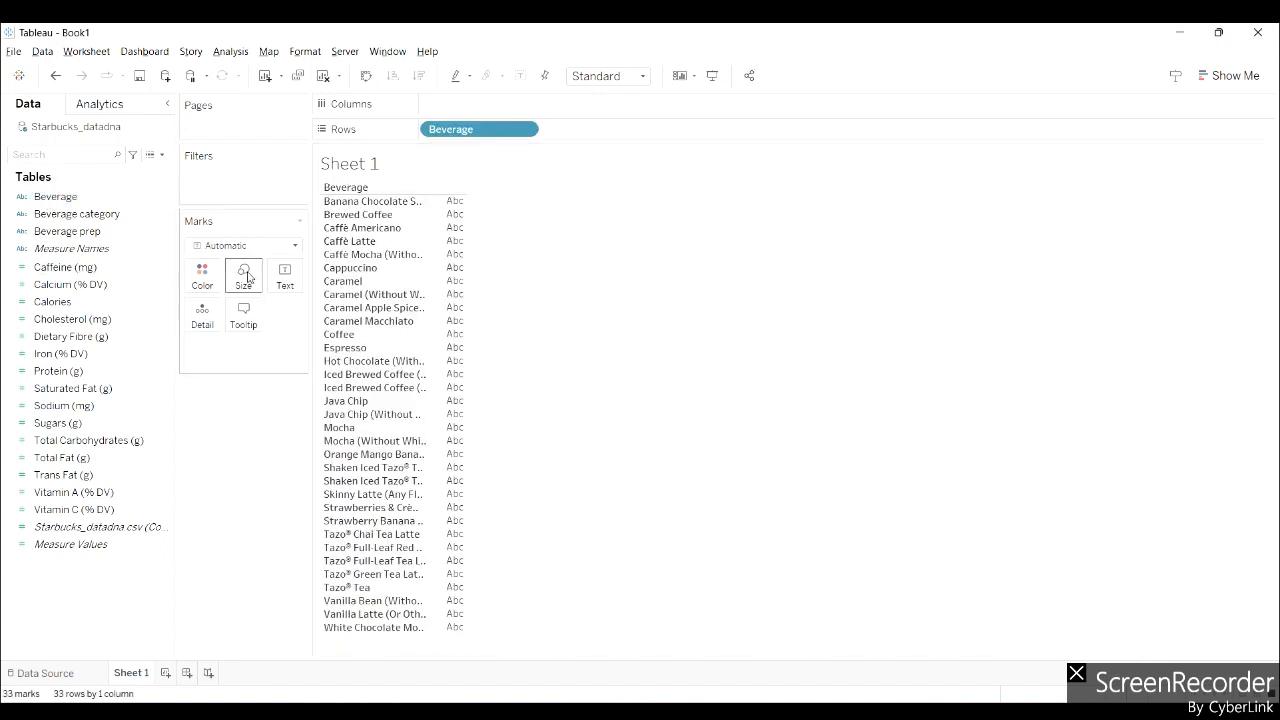
pyautogui.click(295, 246)
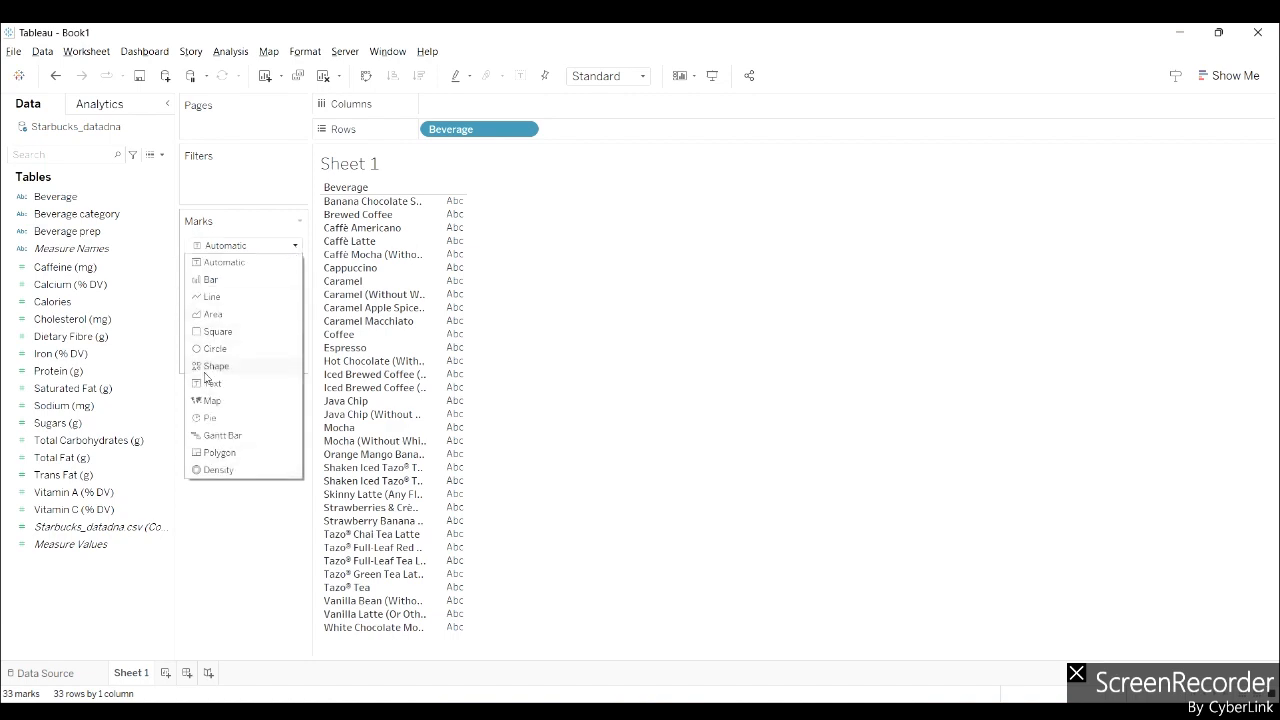
pyautogui.click(205, 372)
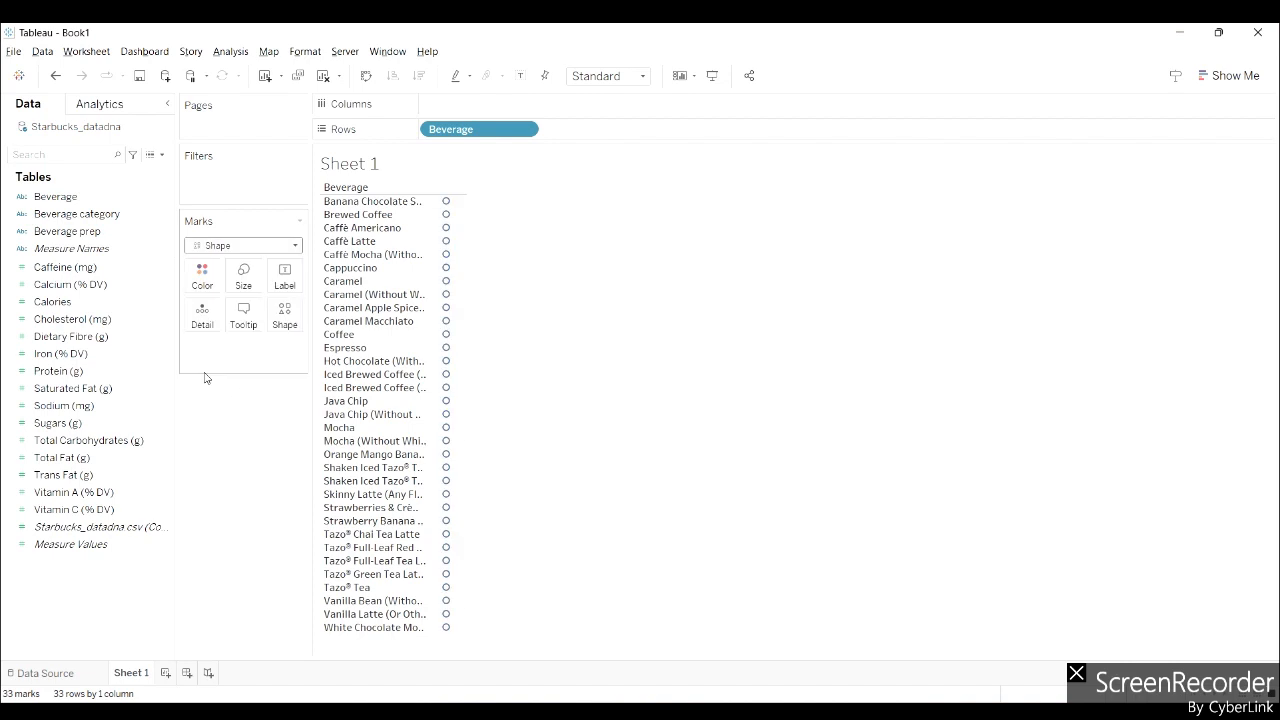
# Encode the Beverage field as Shape on the marks so each beverage has its own symbol
pyautogui.click(285, 315)
pyautogui.click(286, 316)
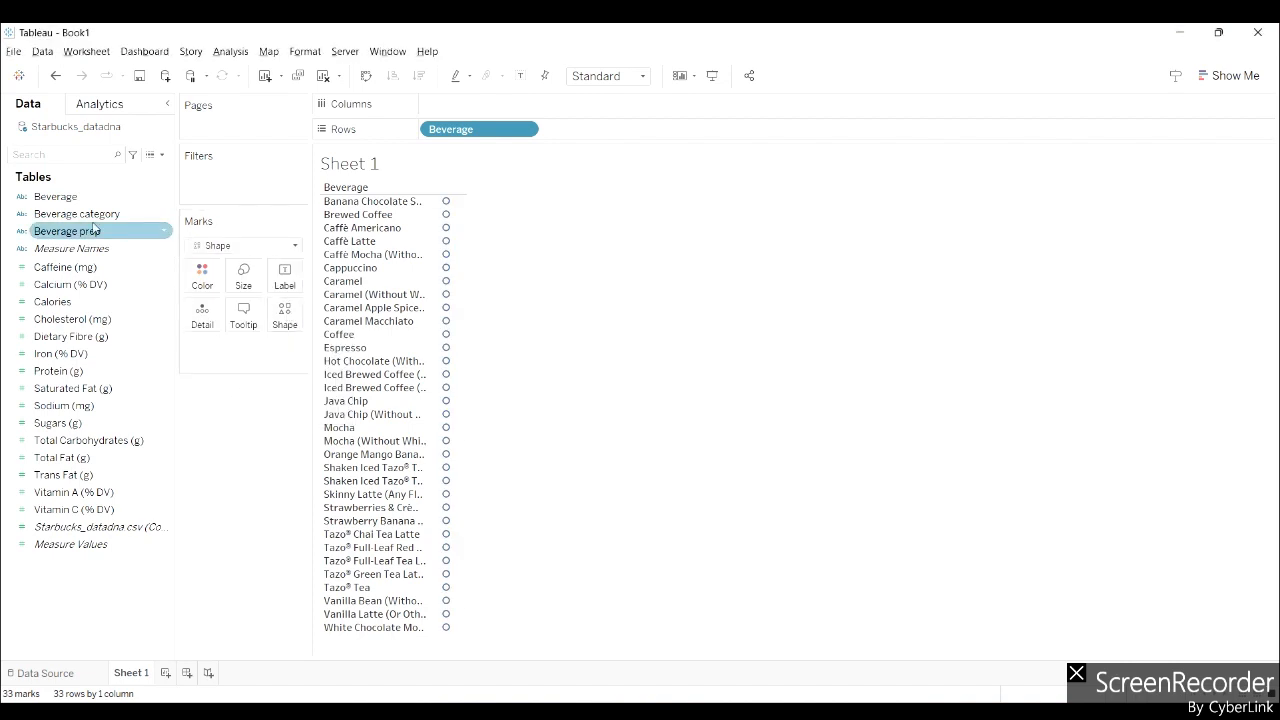
pyautogui.moveTo(53, 203); pyautogui.dragTo(279, 318)
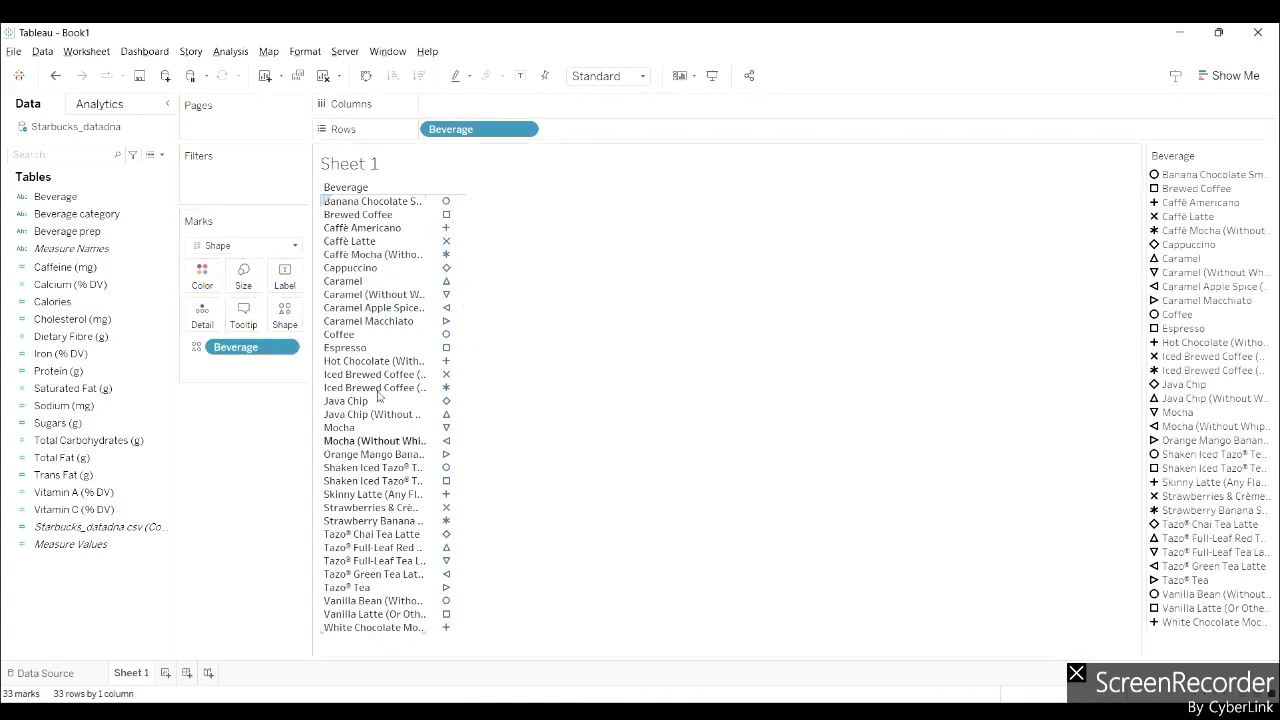
# Open the shape assignment for the Beverage field and preview the Filled and Ratings shape palettes
pyautogui.click(296, 246)
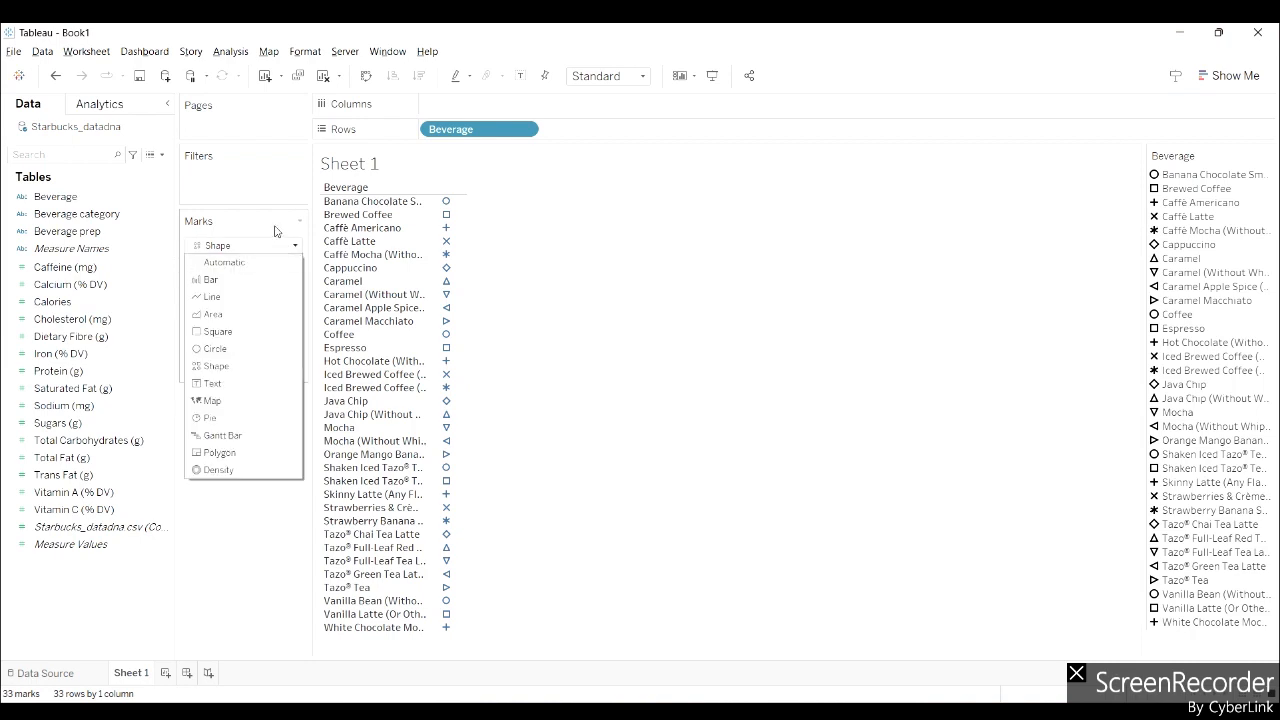
pyautogui.click(277, 228)
pyautogui.click(285, 313)
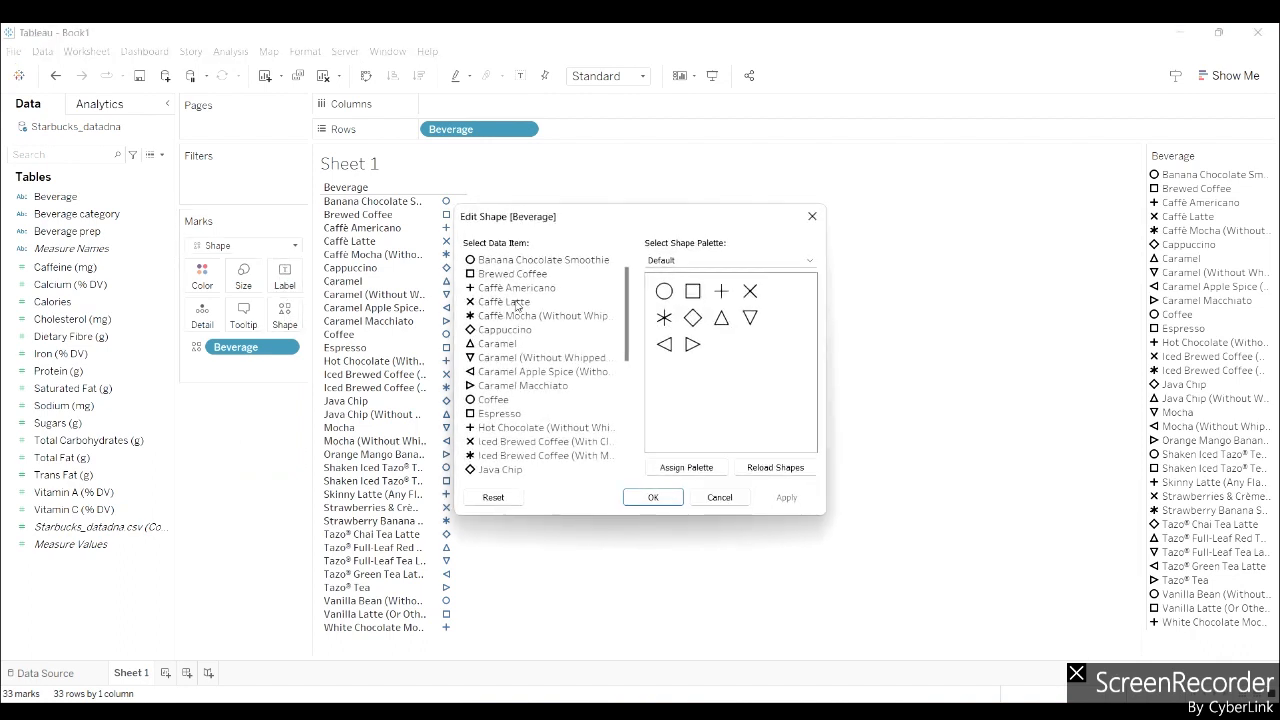
pyautogui.click(679, 262)
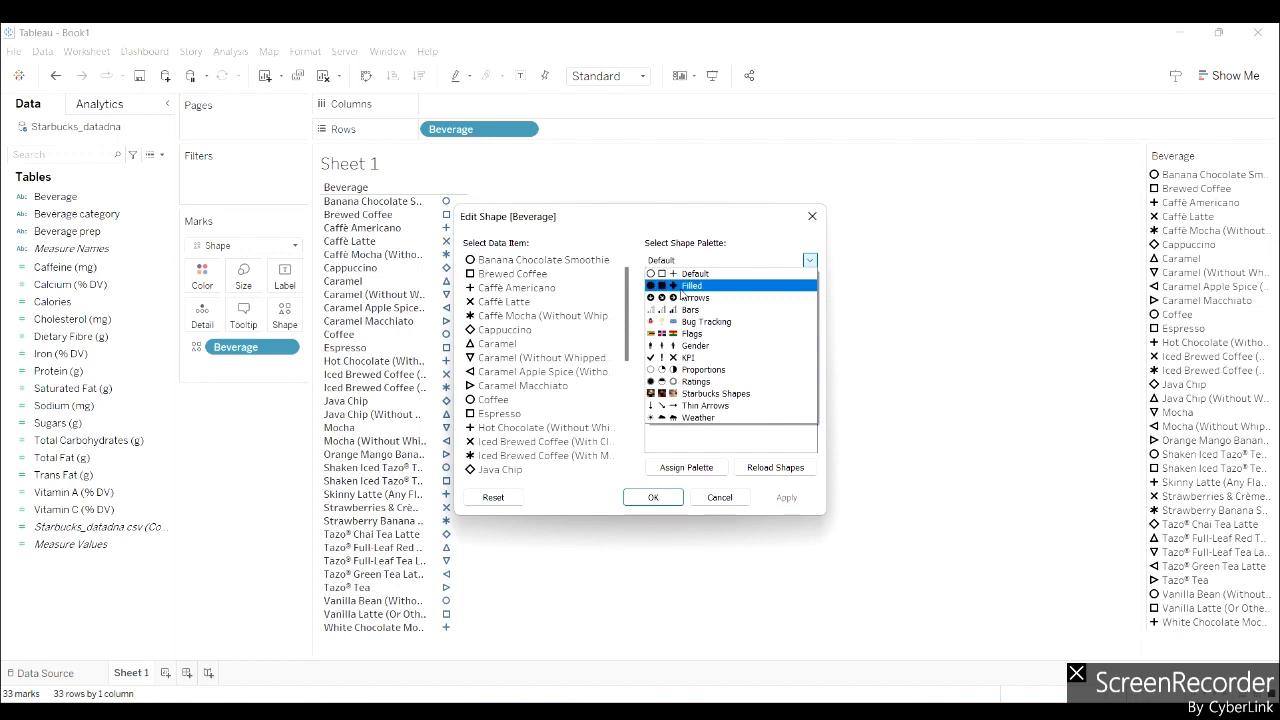
pyautogui.click(684, 288)
pyautogui.click(672, 264)
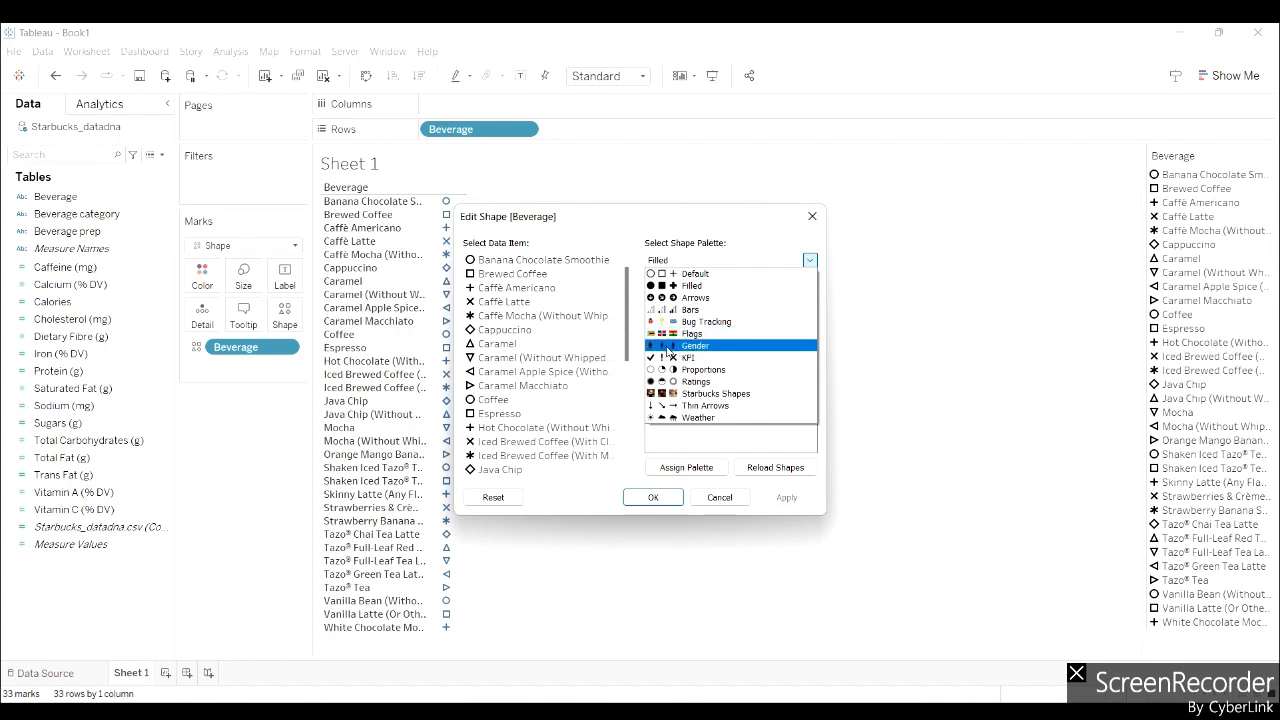
pyautogui.click(688, 382)
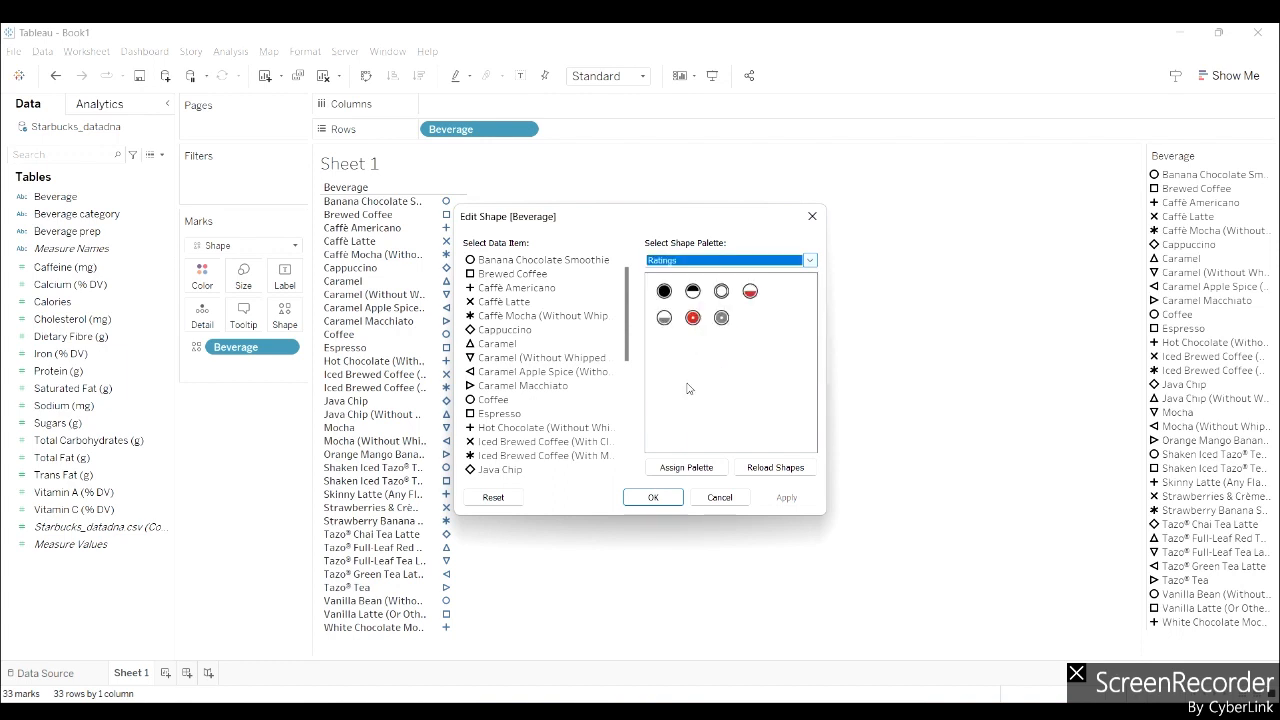
pyautogui.click(672, 262)
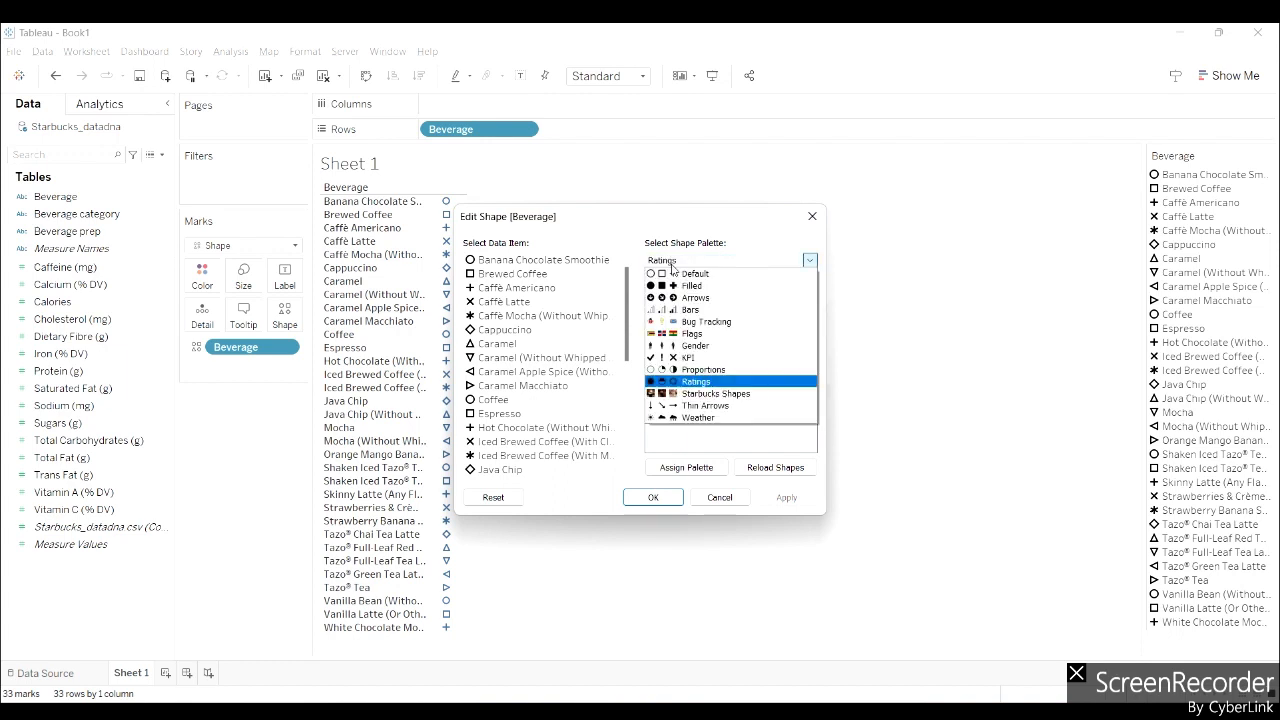
pyautogui.click(671, 263)
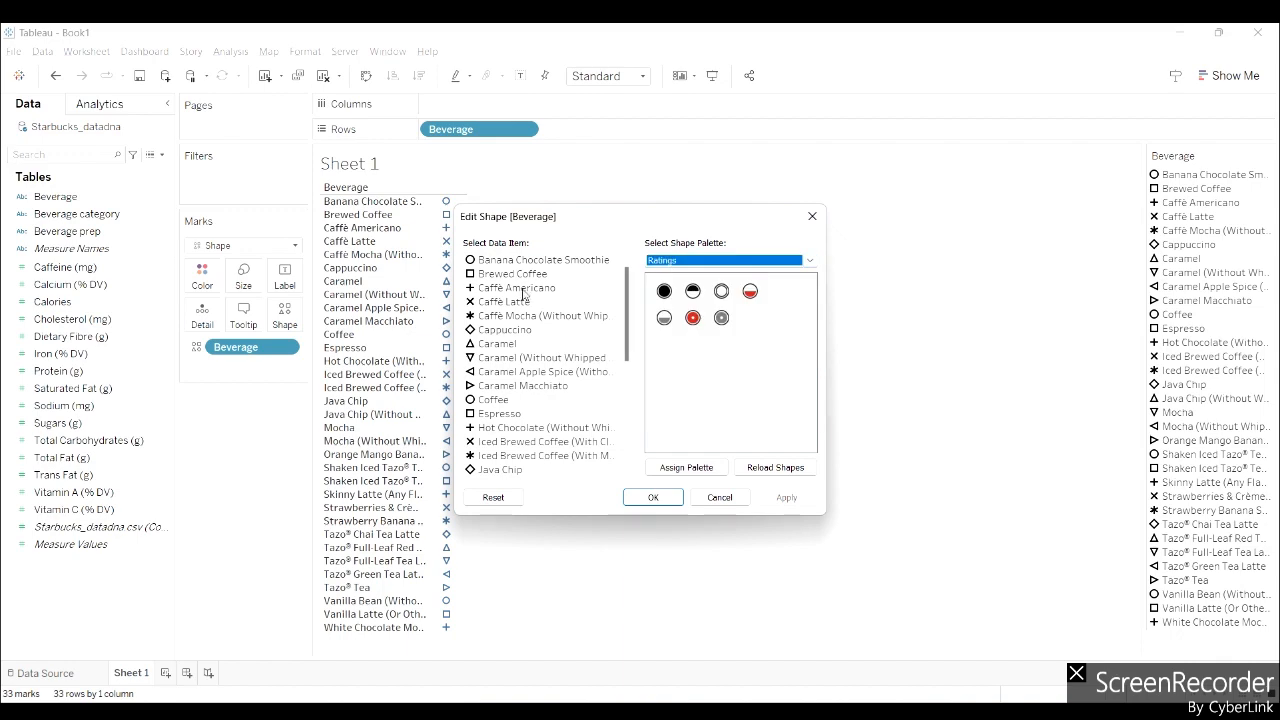
# Examine the Starbucks Shapes folder under Documents > My Tableau Repository > Shapes in File Explorer, and return to the shape assignment in Tableau
pyautogui.hotkey('alt', 'Tab')
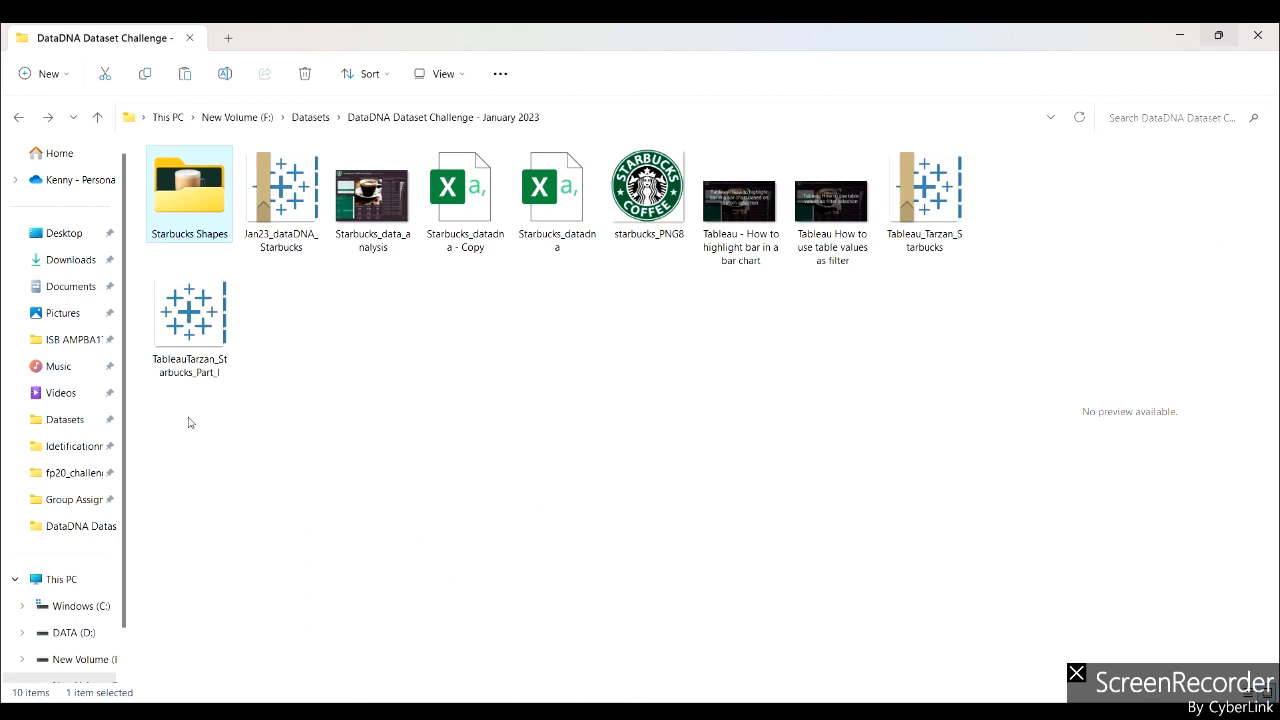
pyautogui.click(54, 287)
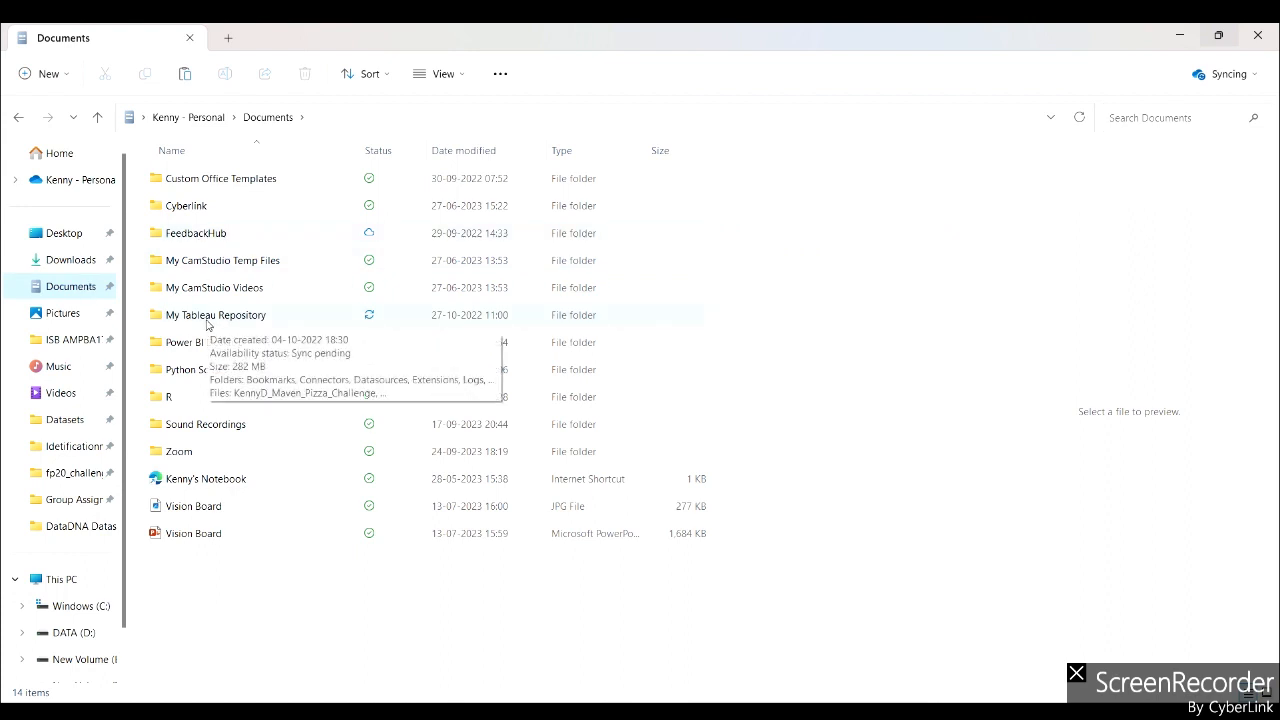
pyautogui.doubleClick(203, 318)
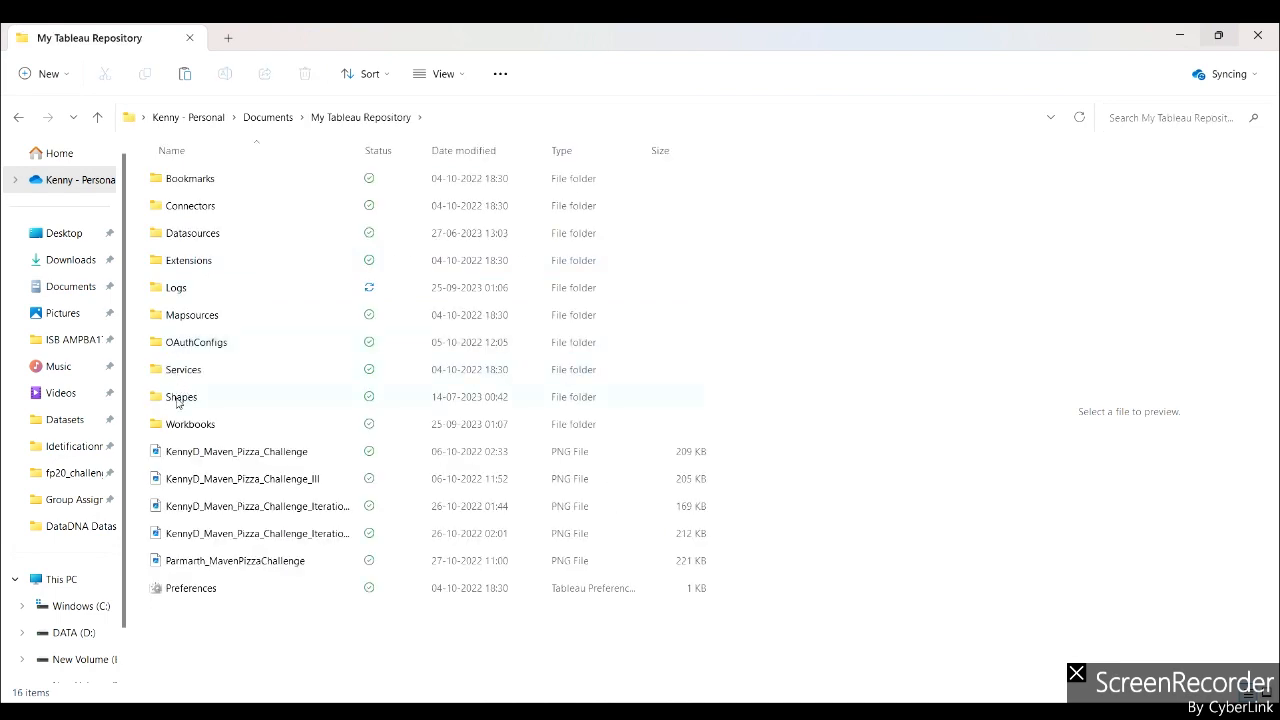
pyautogui.doubleClick(177, 400)
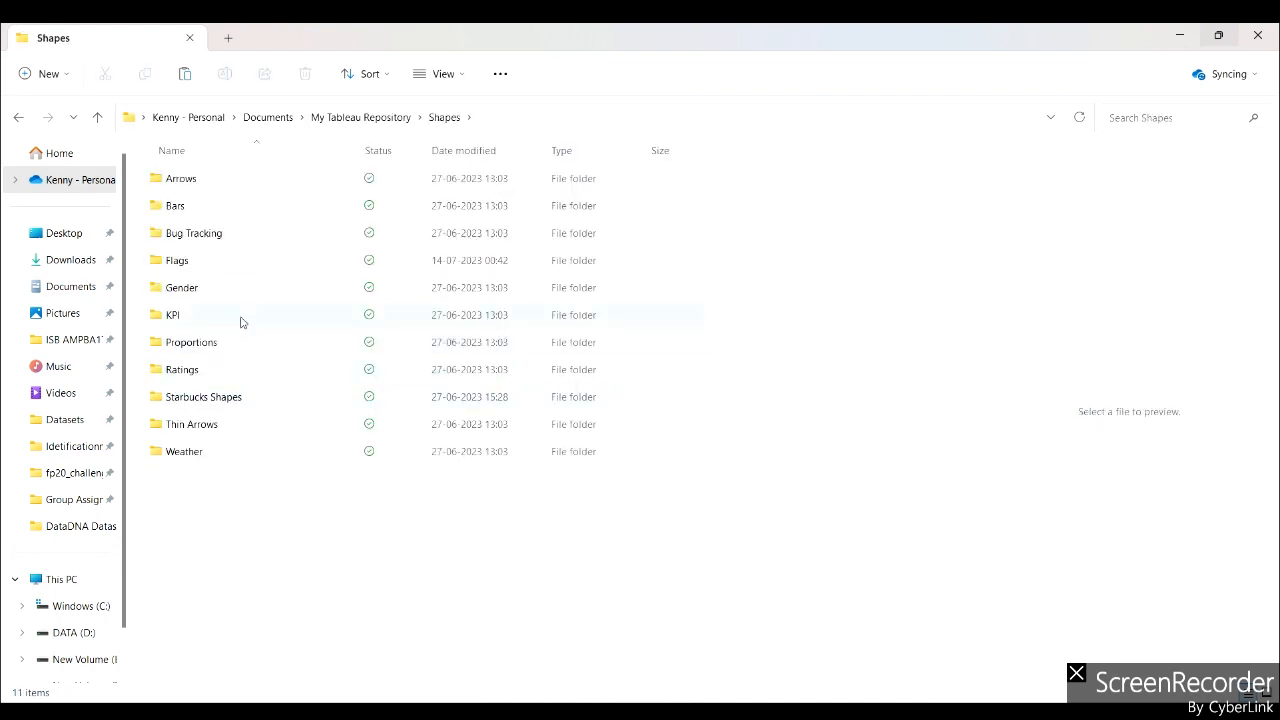
pyautogui.hotkey('alt', 'Tab')
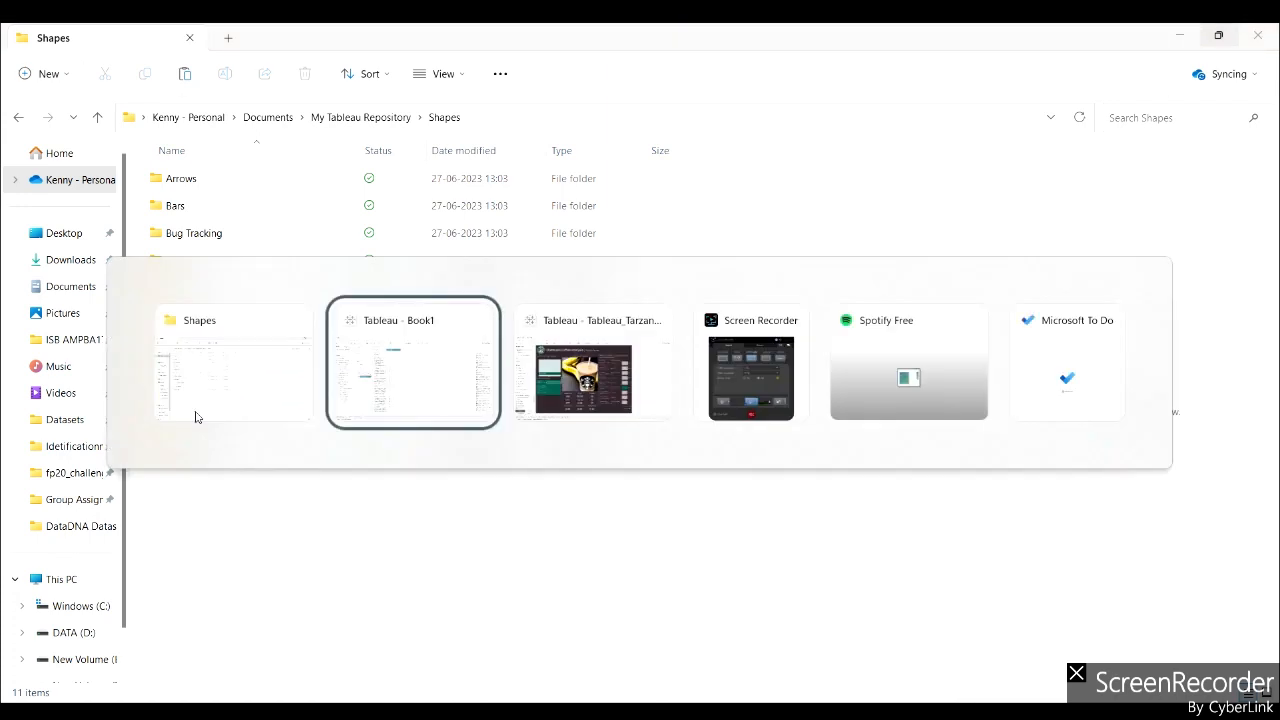
pyautogui.click(196, 417)
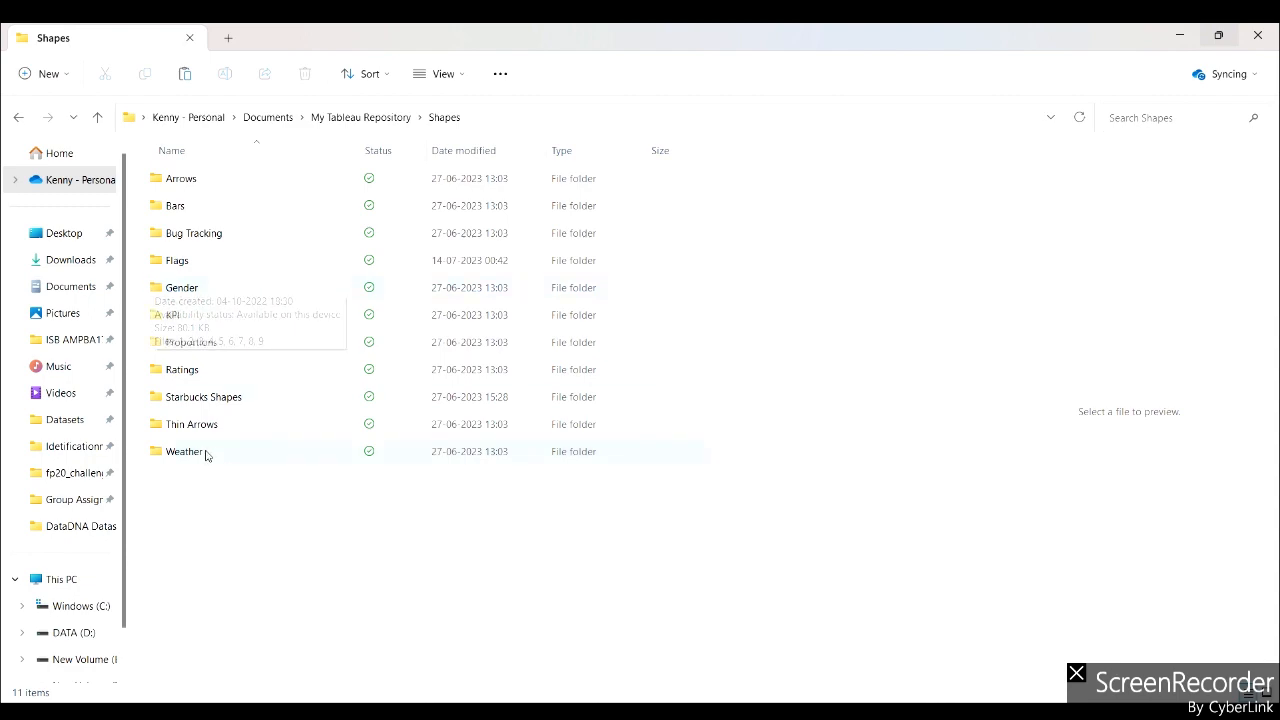
pyautogui.doubleClick(196, 400)
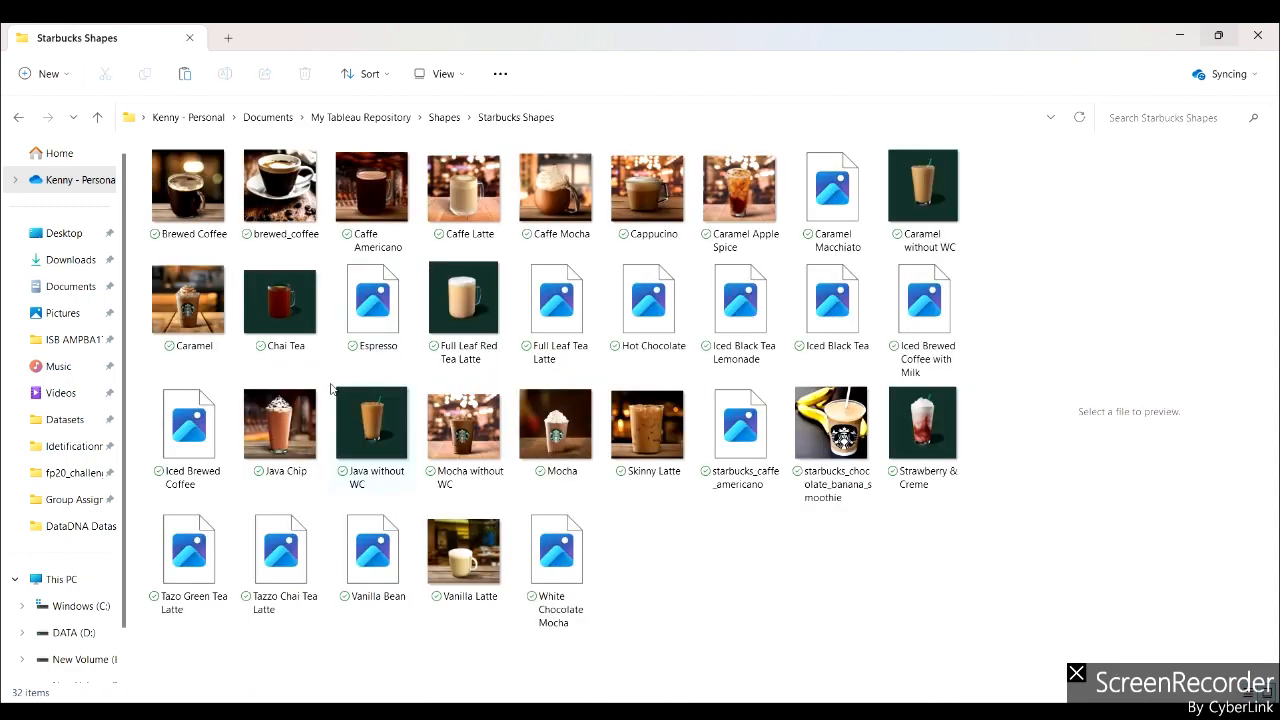
pyautogui.moveTo(427, 362)
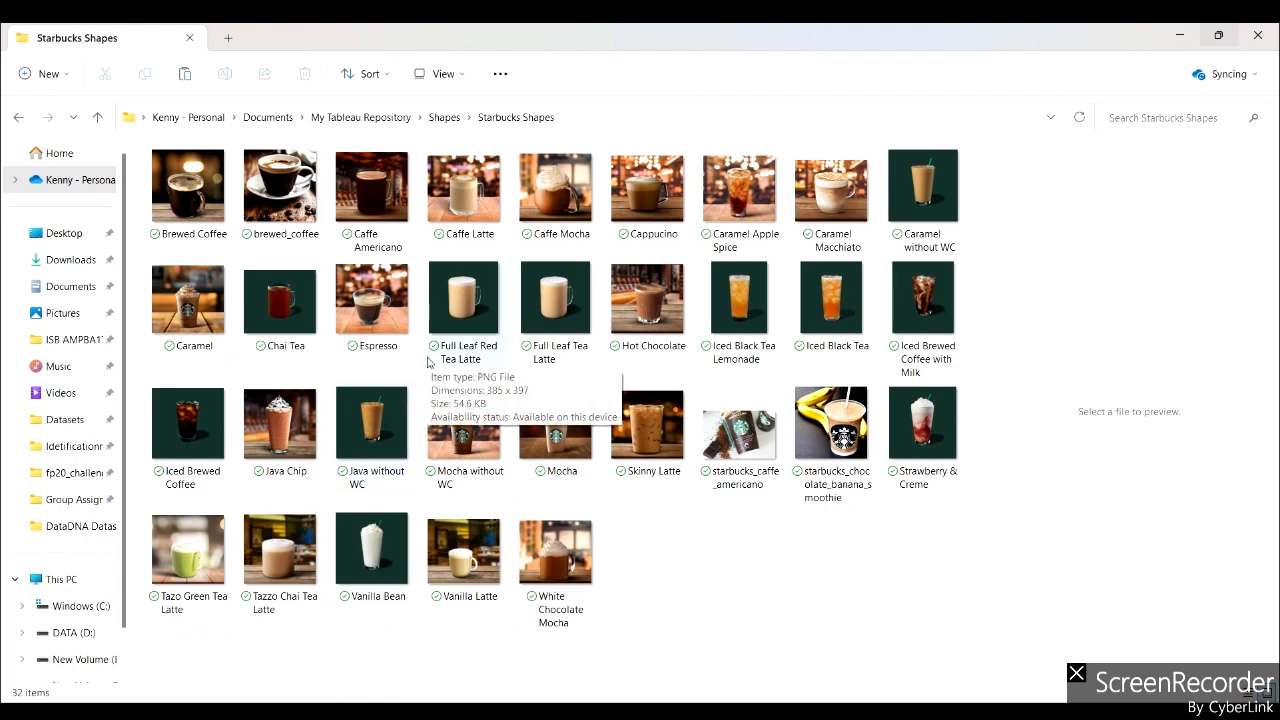
pyautogui.hotkey('alt', 'Left')
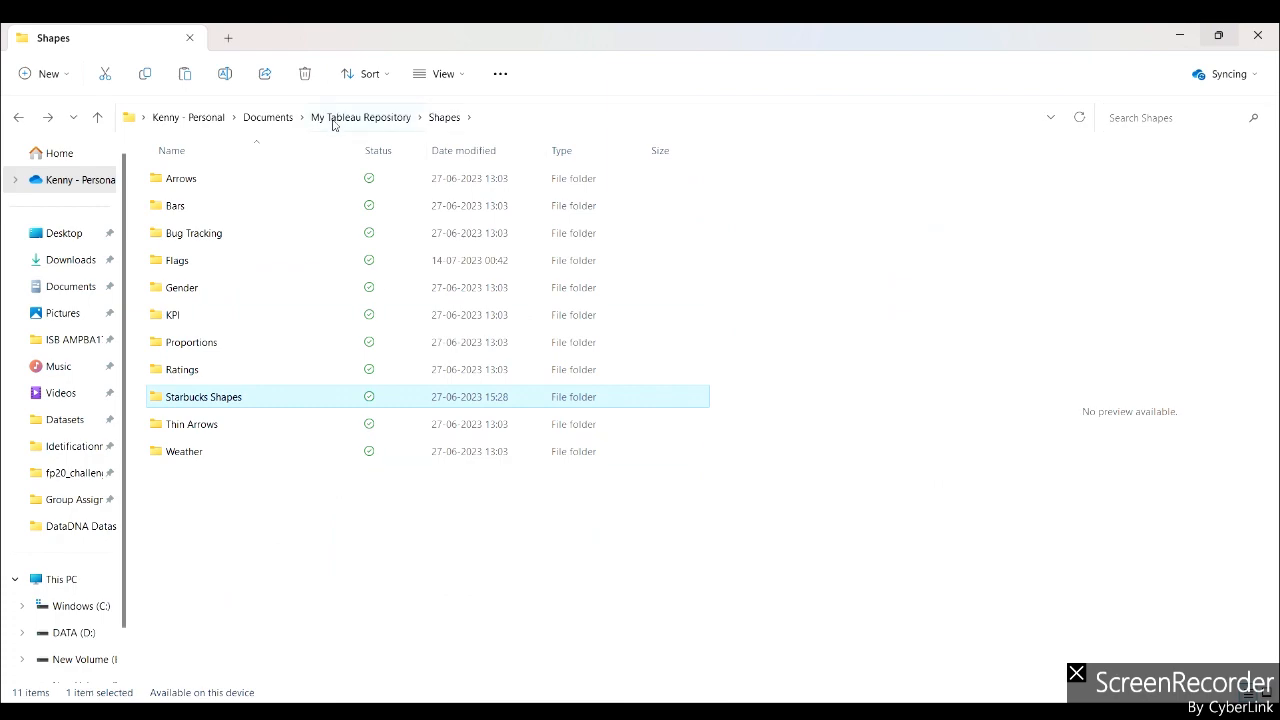
pyautogui.hotkey('alt', 'Tab')
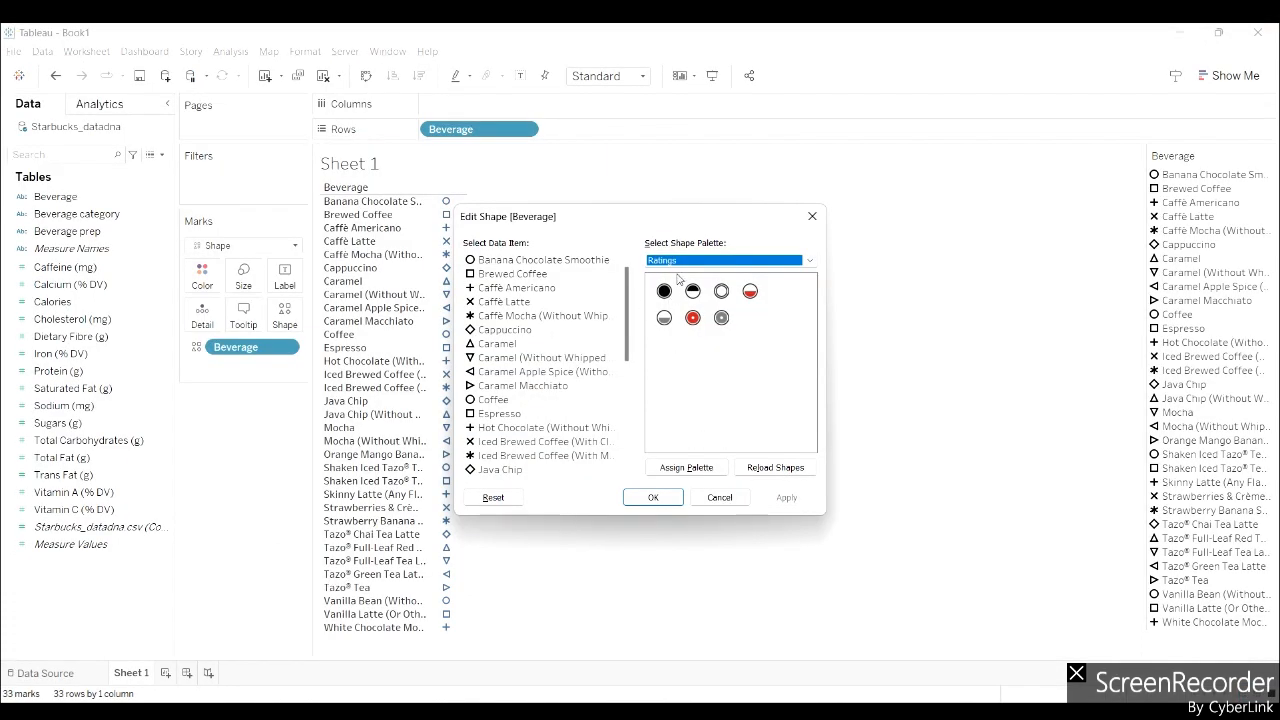
# Assign the Starbucks Shapes palette to all Beverage items, continuing although there are more items than shapes
pyautogui.click(687, 262)
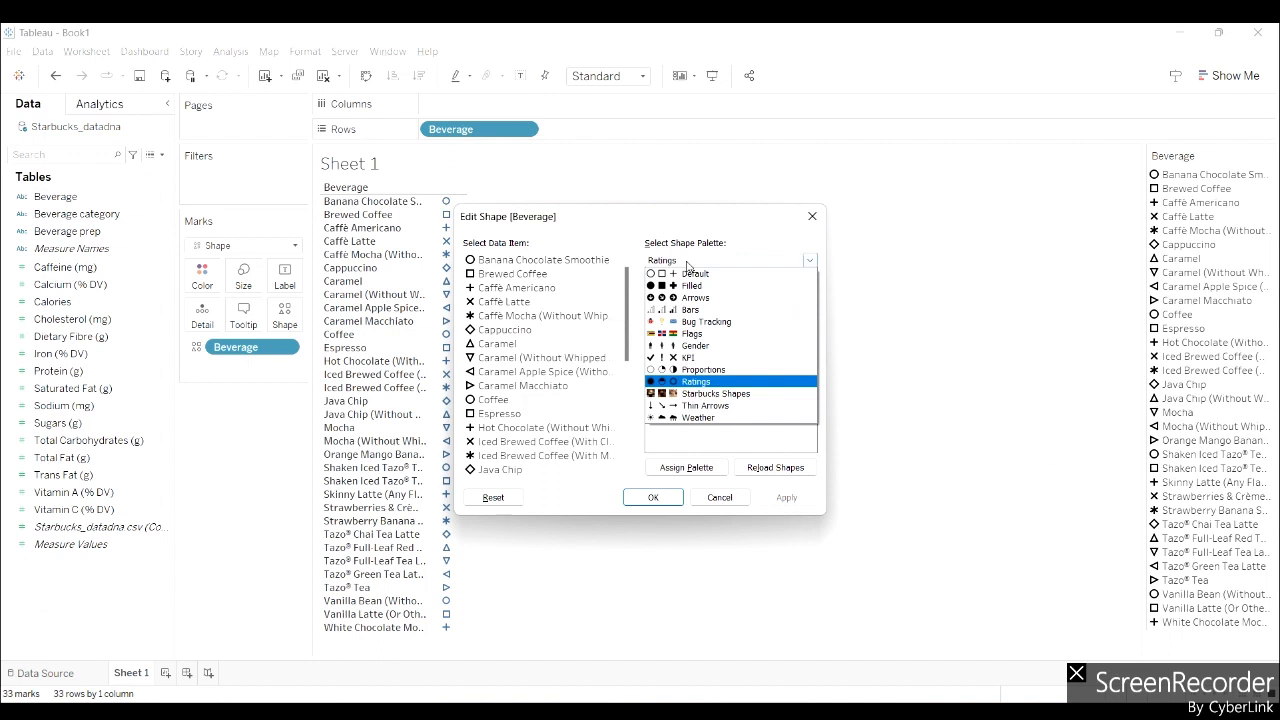
pyautogui.click(680, 394)
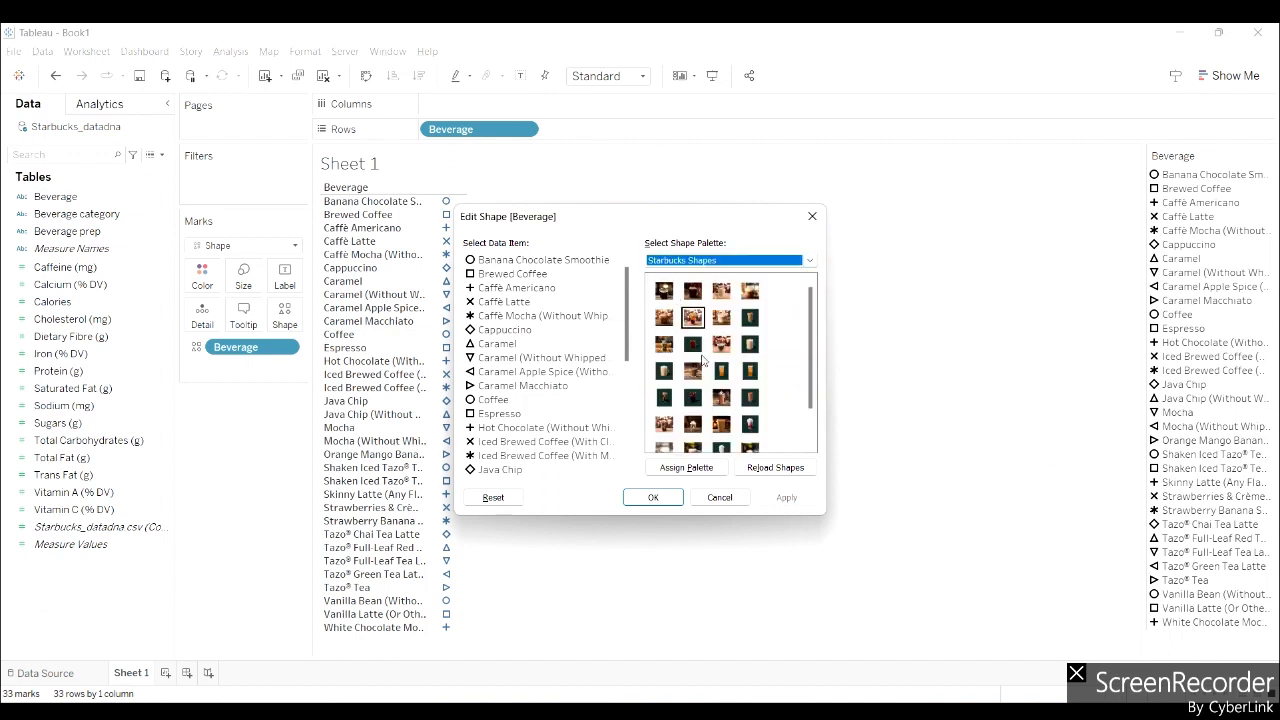
pyautogui.click(686, 467)
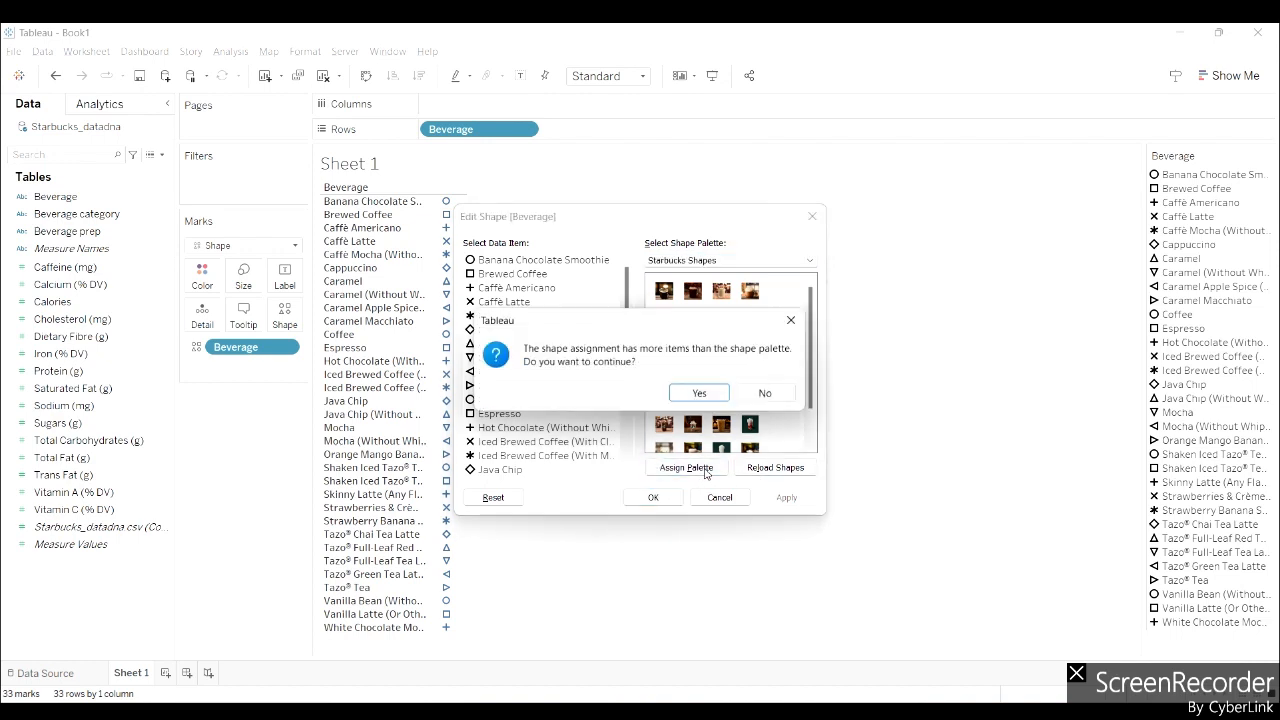
pyautogui.click(698, 394)
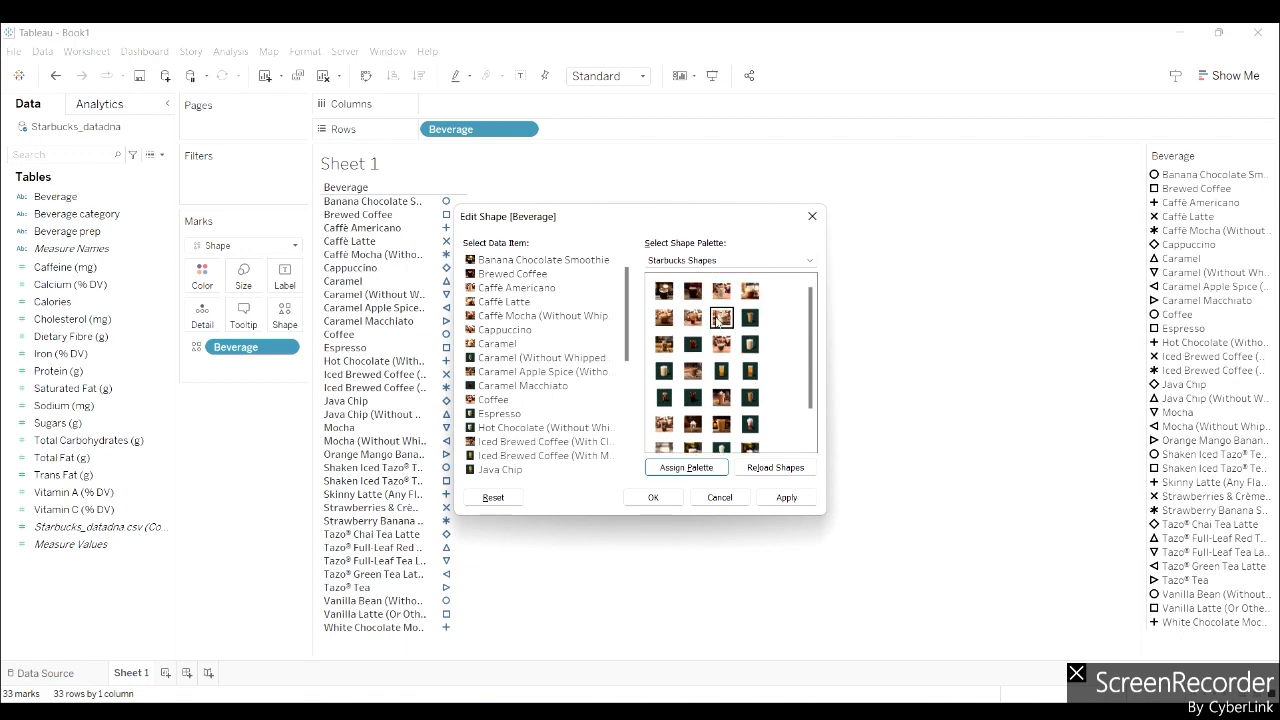
# Compare the drink images in the Starbucks Shapes folder with the shapes assigned to the Beverage items in Tableau
pyautogui.hotkey('alt', 'Tab')
pyautogui.press('Return')
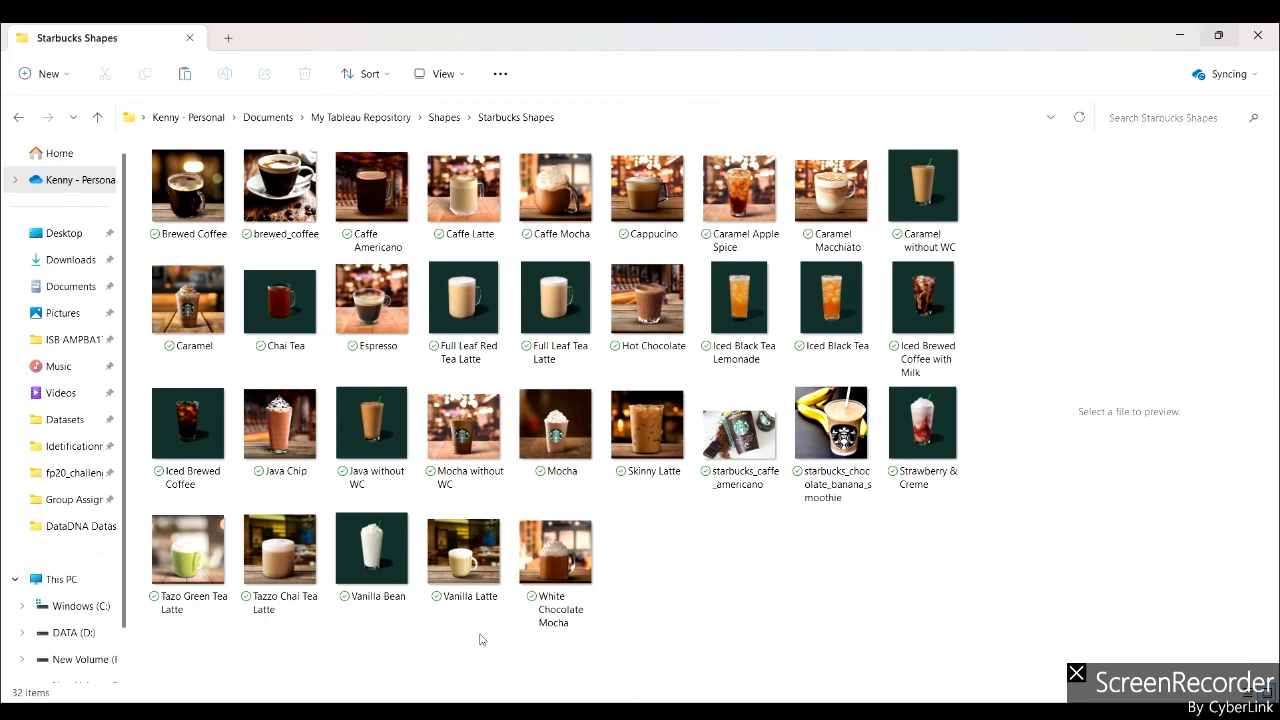
pyautogui.hotkey('alt', 'Tab')
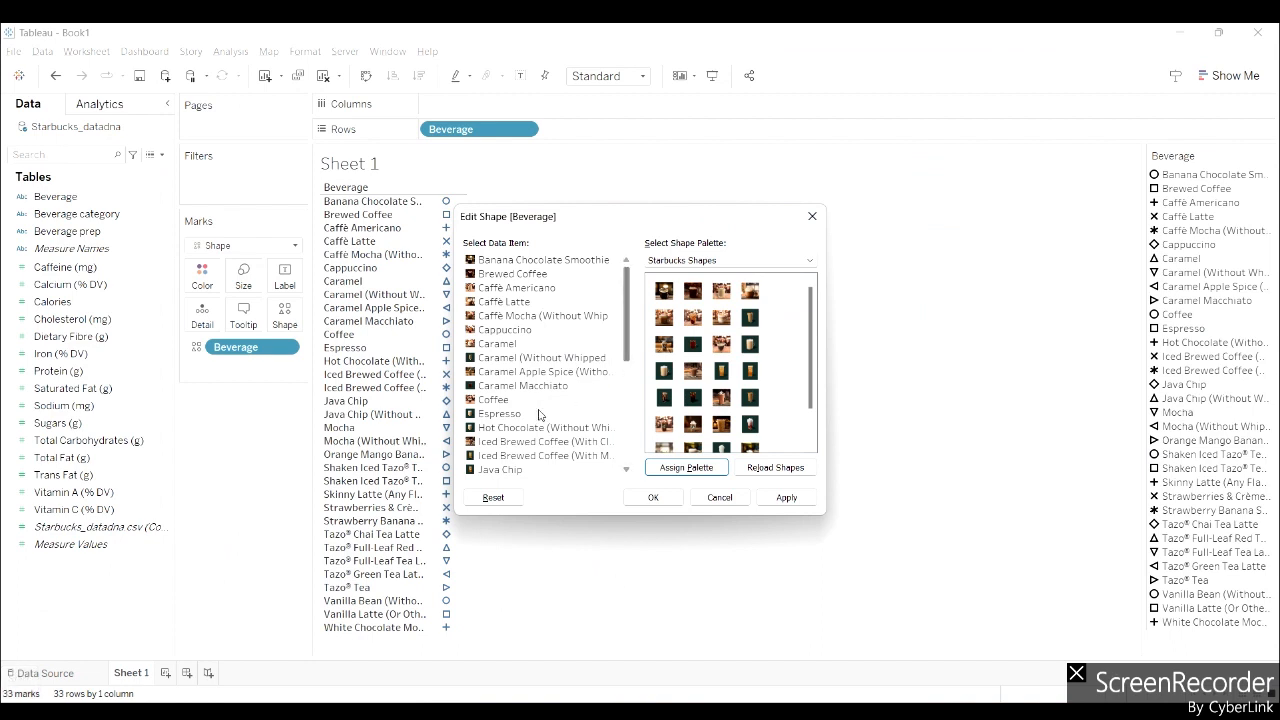
pyautogui.scroll(-6, 540, 415)
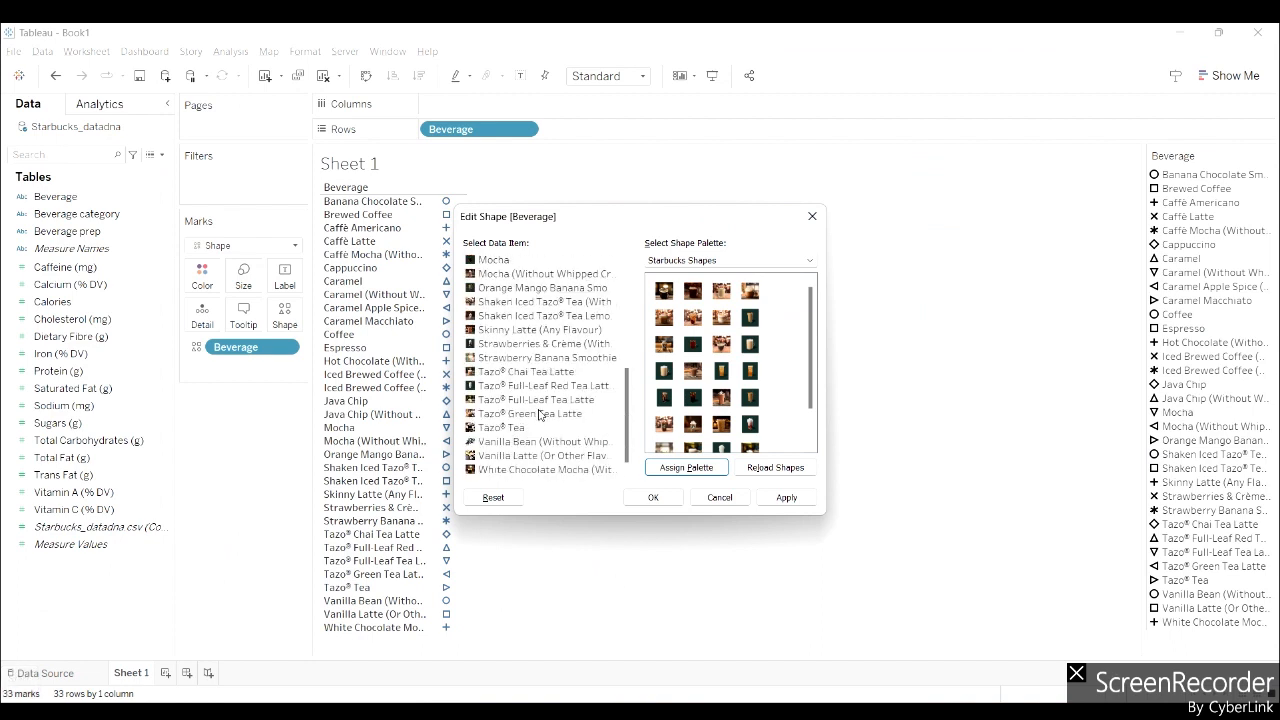
pyautogui.scroll(6, 540, 415)
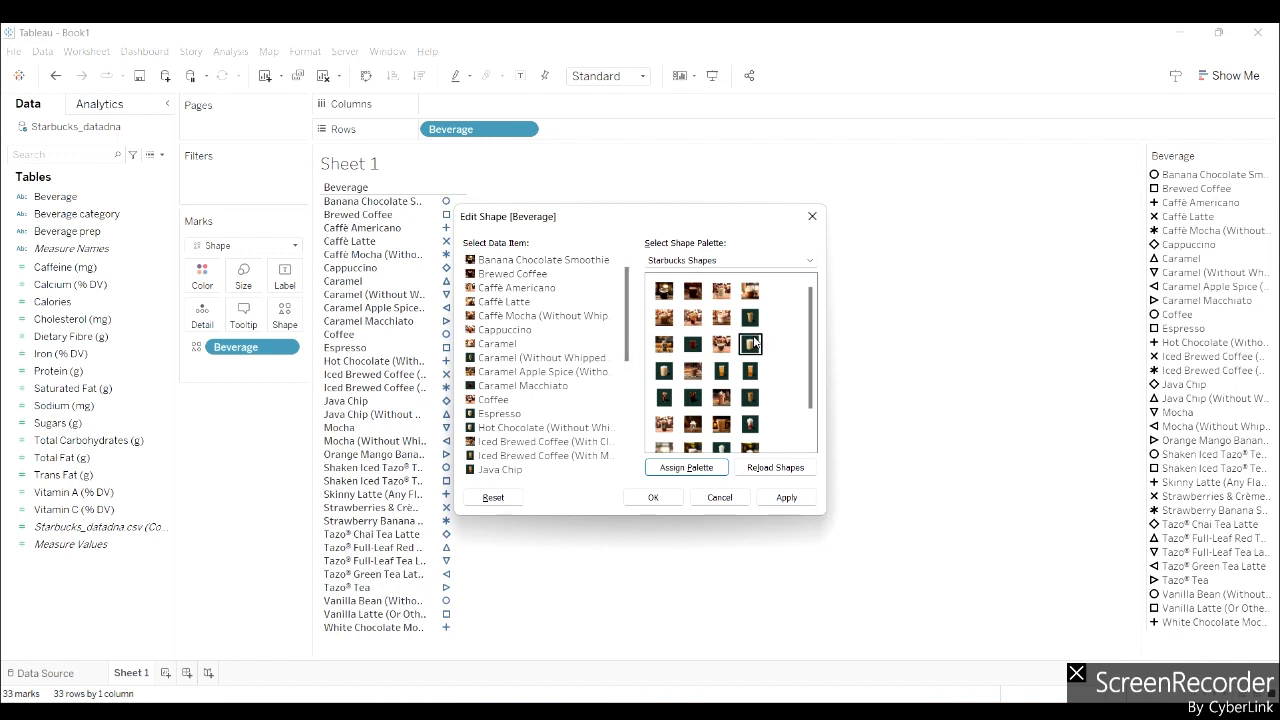
pyautogui.click(801, 334)
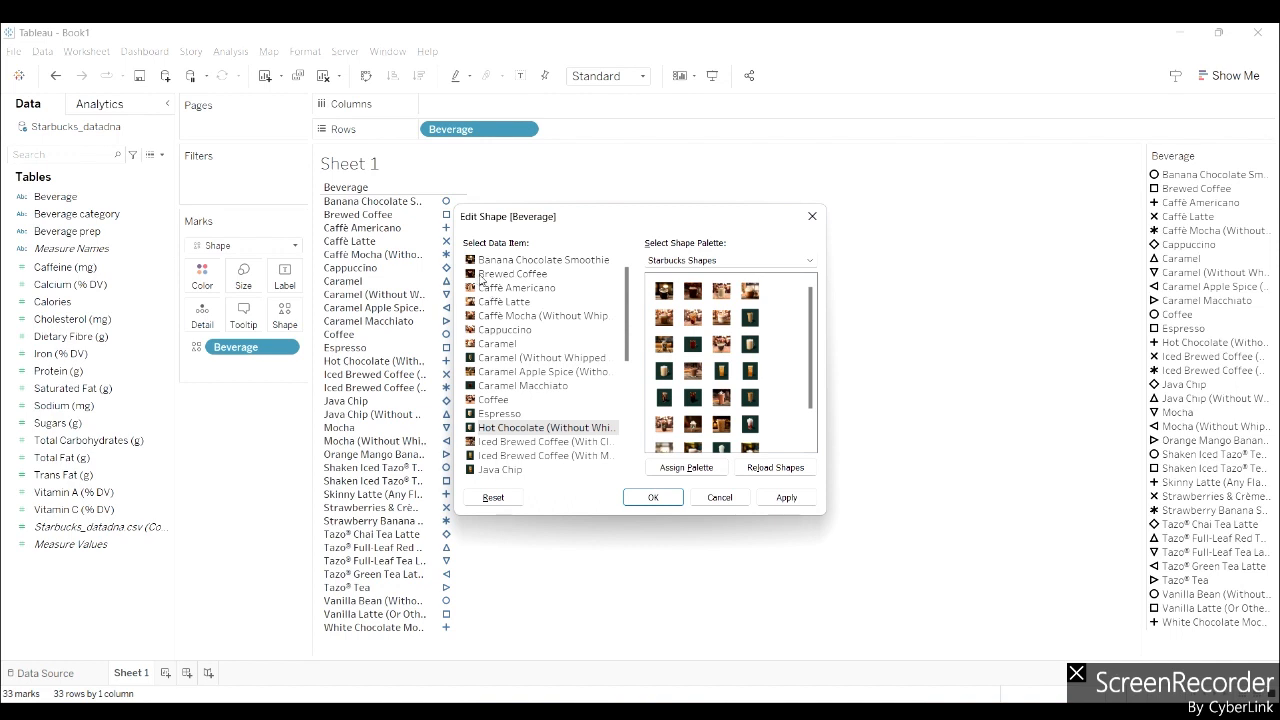
pyautogui.scroll(-1, 532, 374)
pyautogui.scroll(-5, 532, 374)
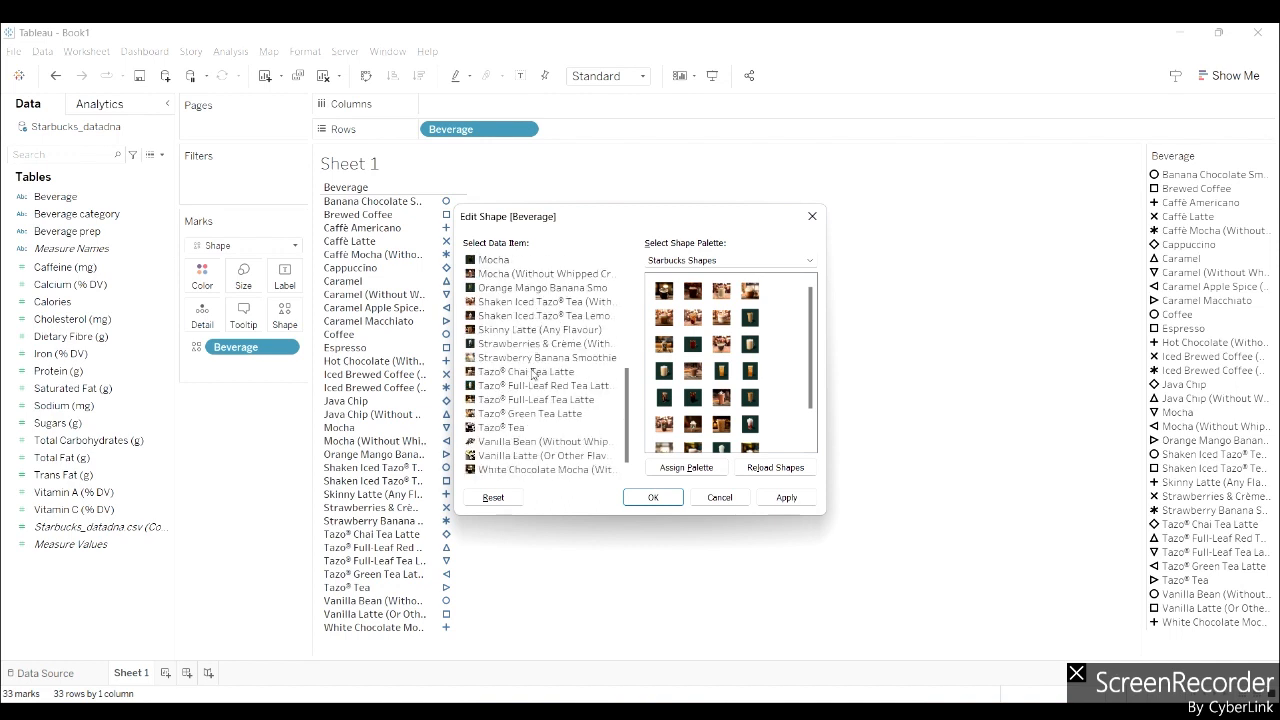
pyautogui.scroll(6, 532, 374)
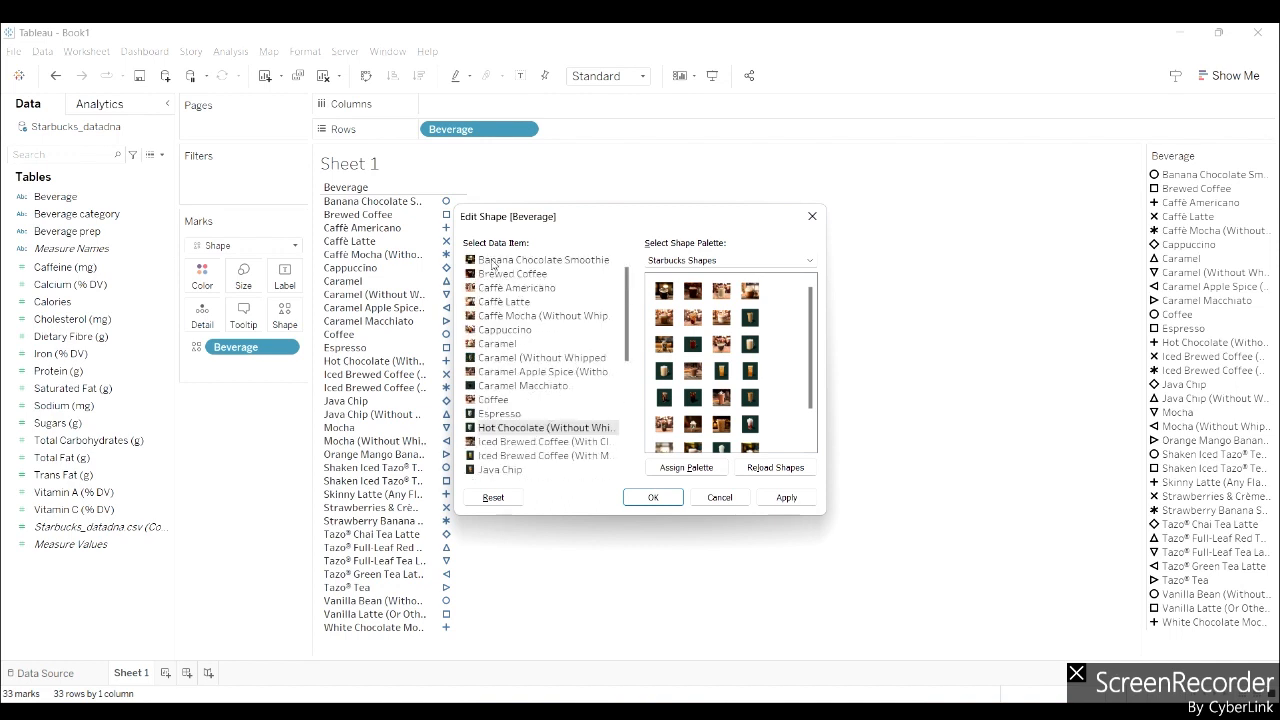
# Assign the banana smoothie image to Banana Chocolate Smoothie, the coffee cup image to Brewed Coffee, and the Starbucks Caffè Americano image to Caffè Americano
pyautogui.click(489, 262)
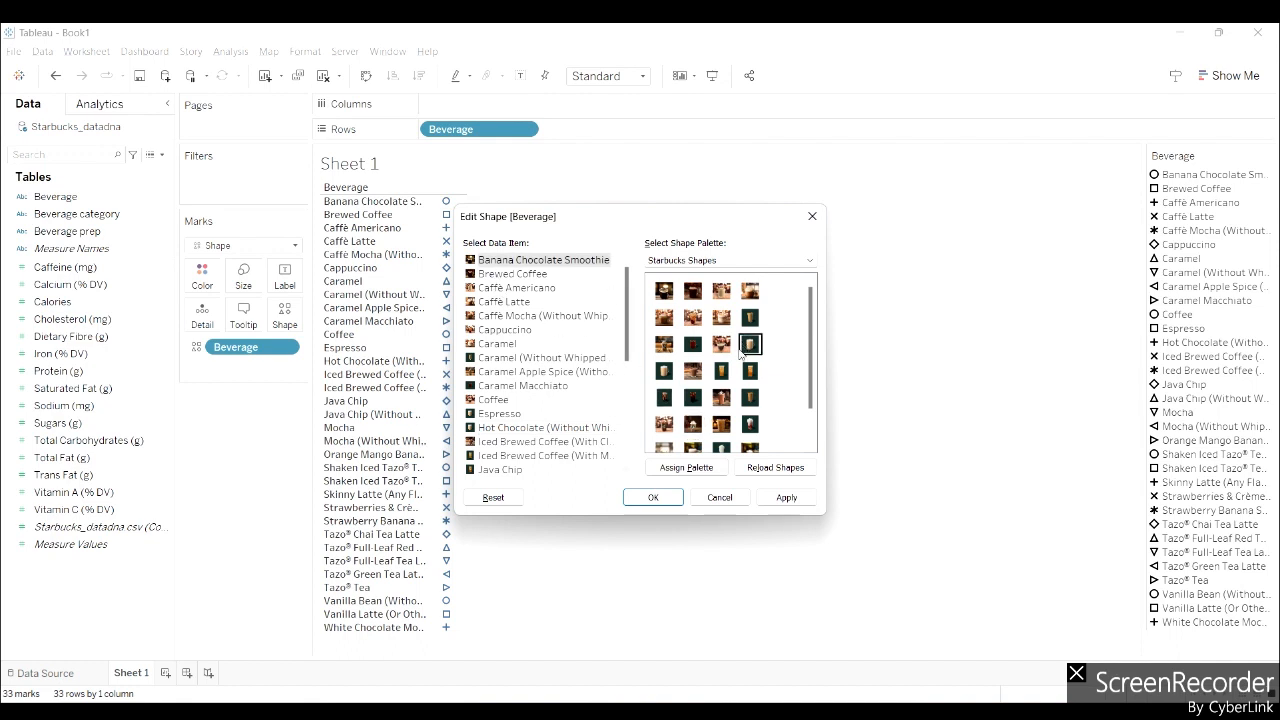
pyautogui.scroll(-2, 723, 373)
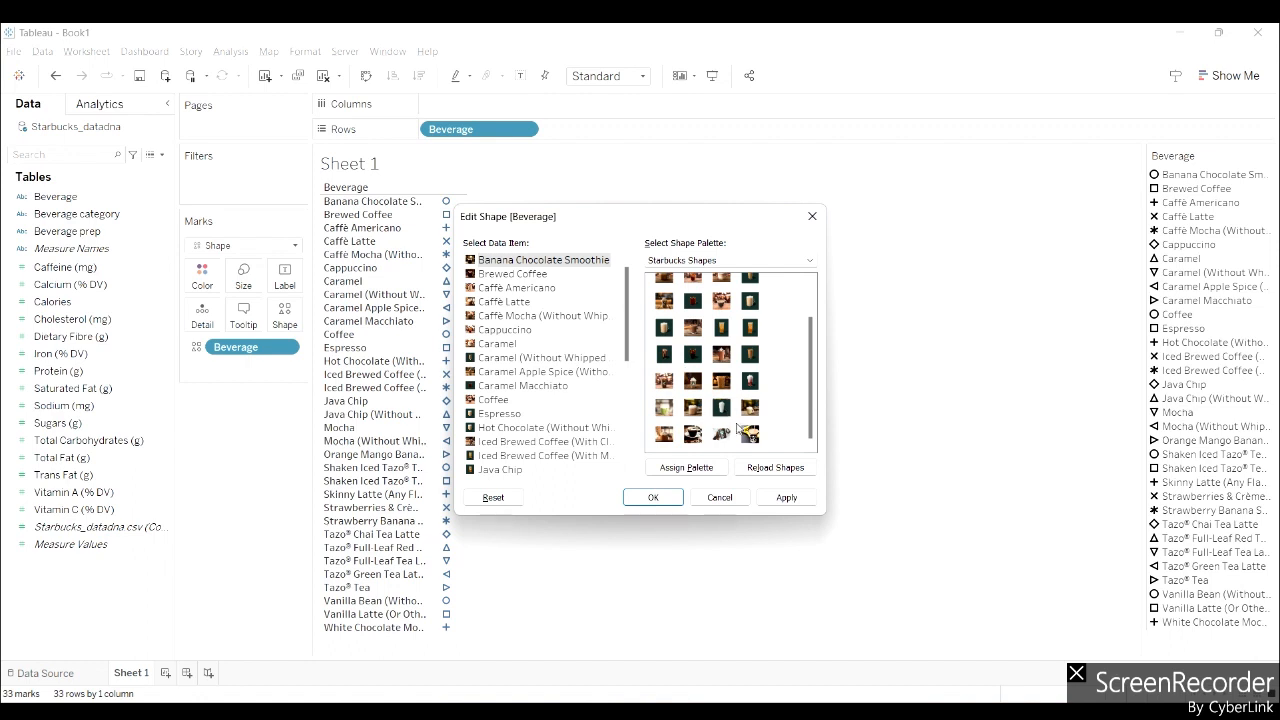
pyautogui.click(499, 277)
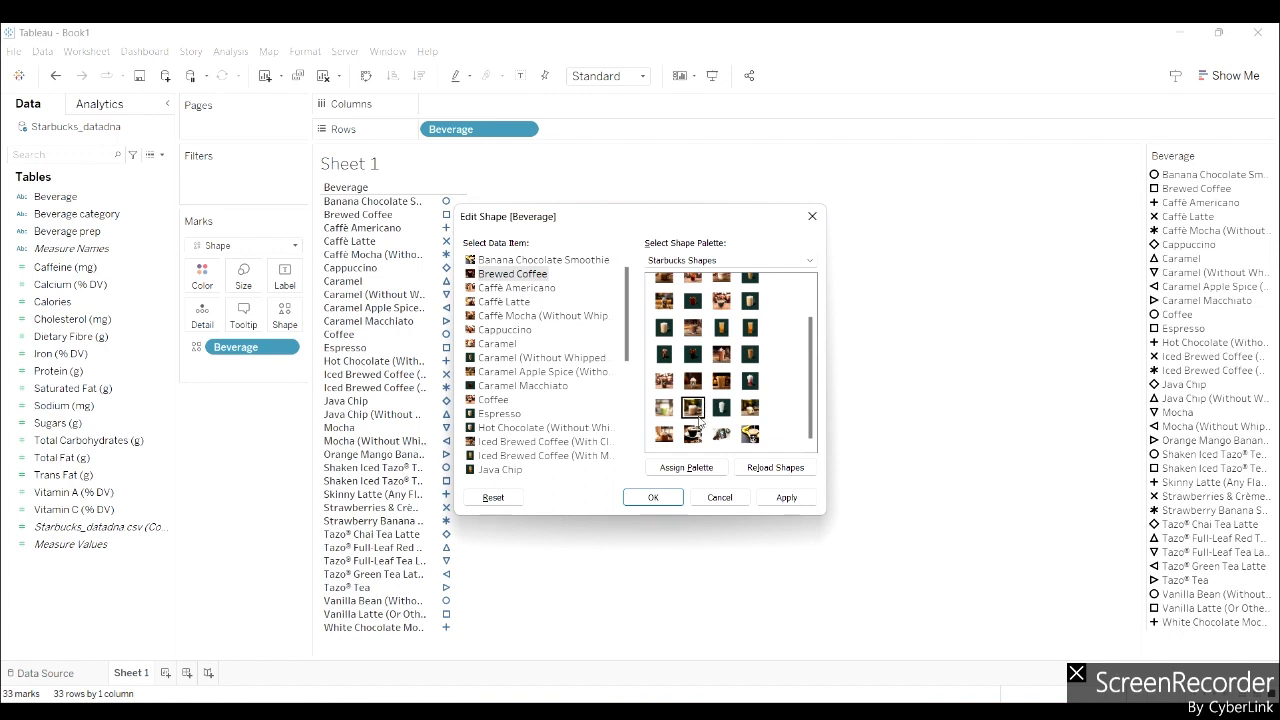
pyautogui.click(497, 288)
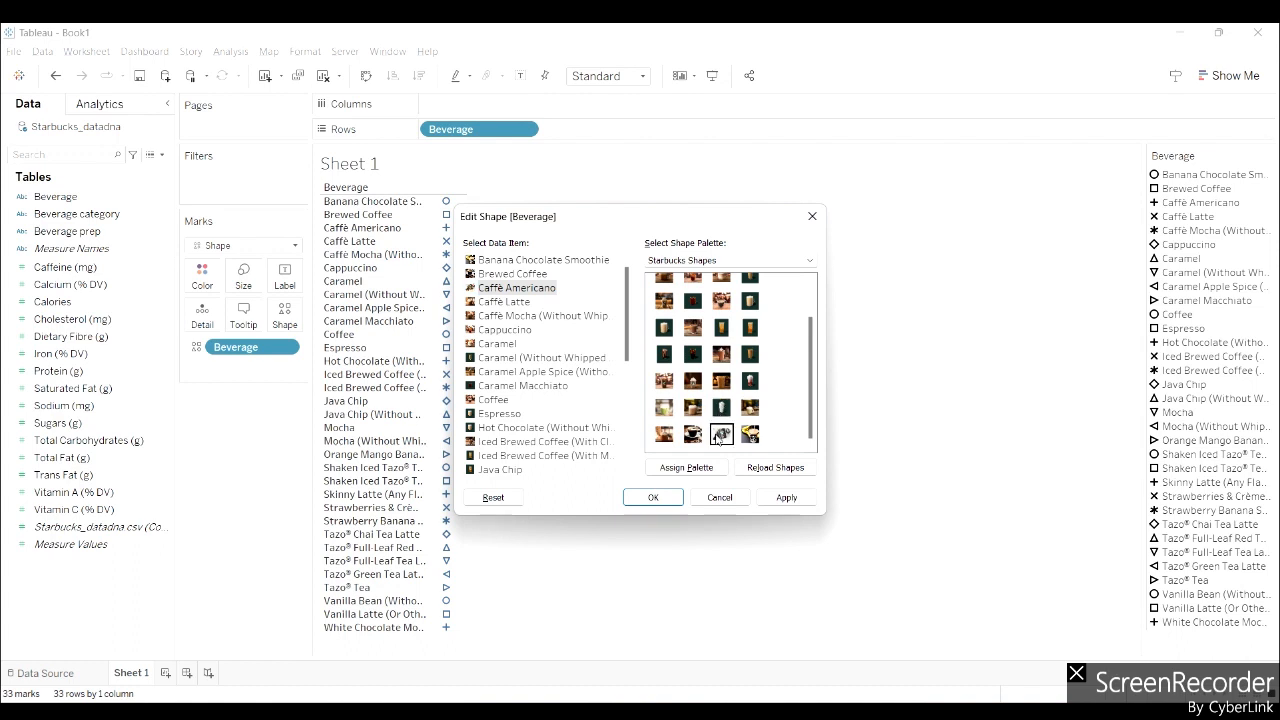
# Assign a latte image to Caffè Latte, a dark drink on green to Caffè Mocha, and the palette's second image to Cappuccino
pyautogui.click(505, 302)
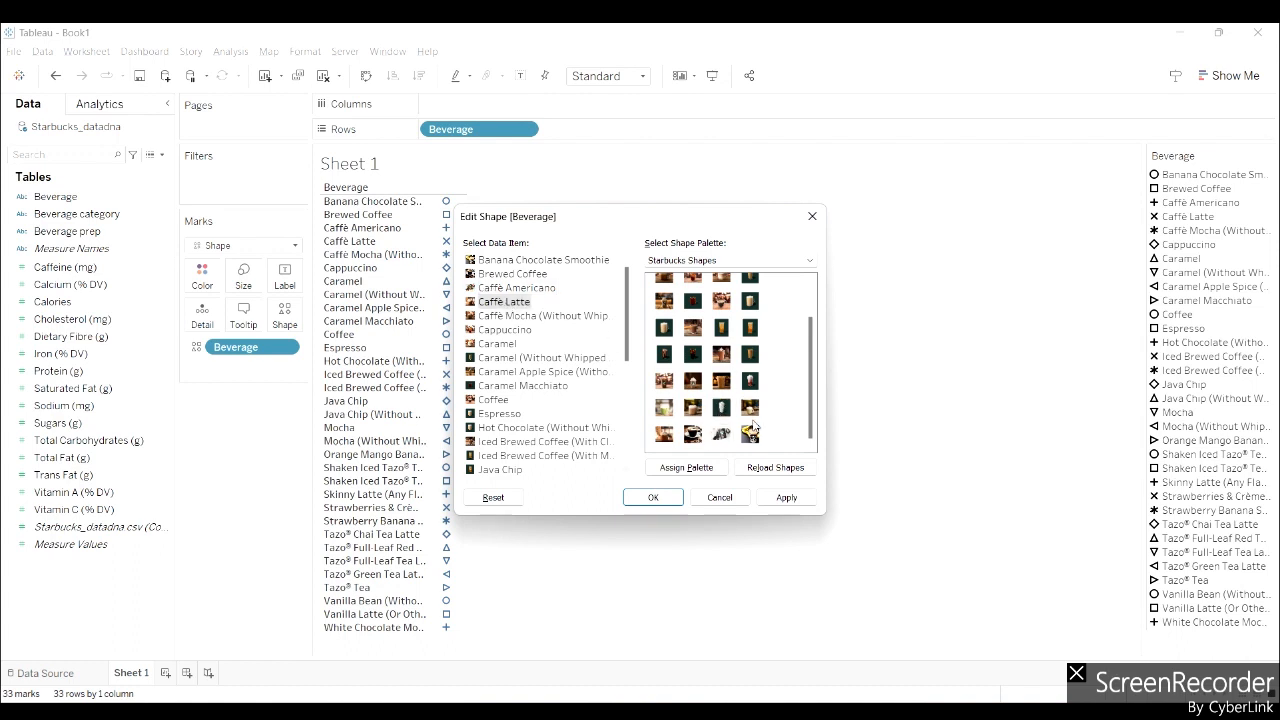
pyautogui.click(692, 408)
pyautogui.click(505, 316)
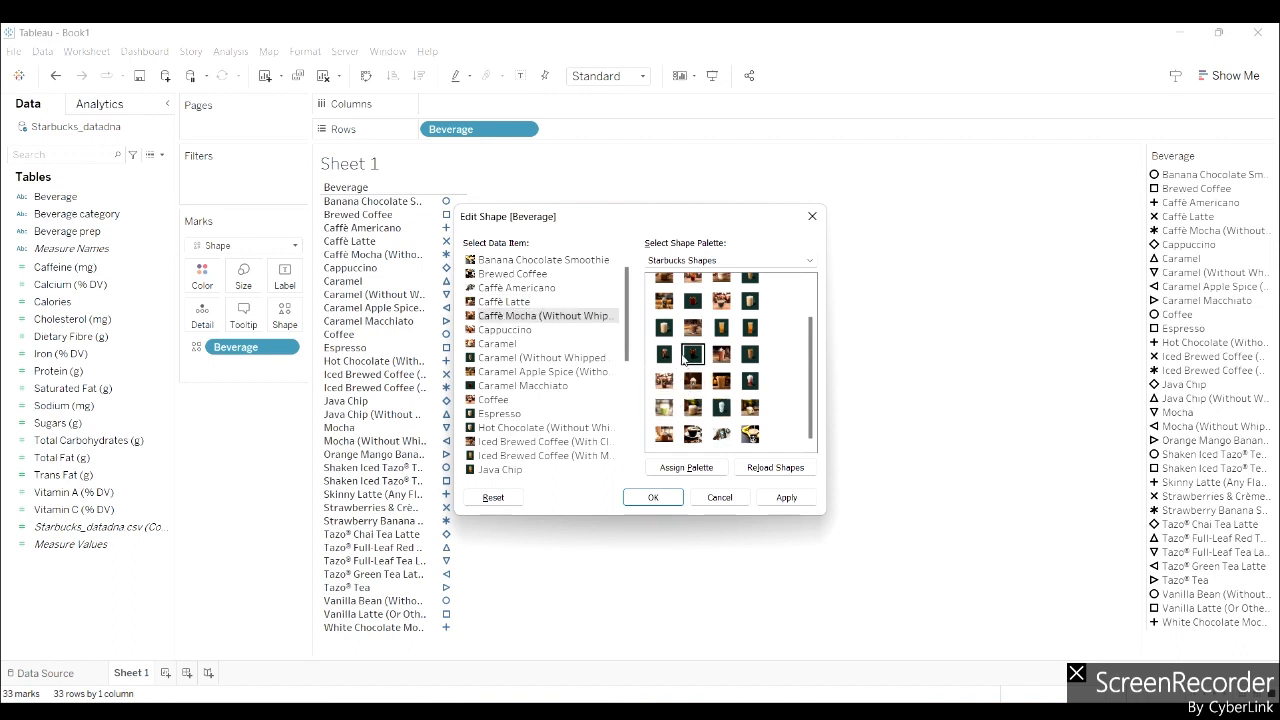
pyautogui.scroll(2, 668, 344)
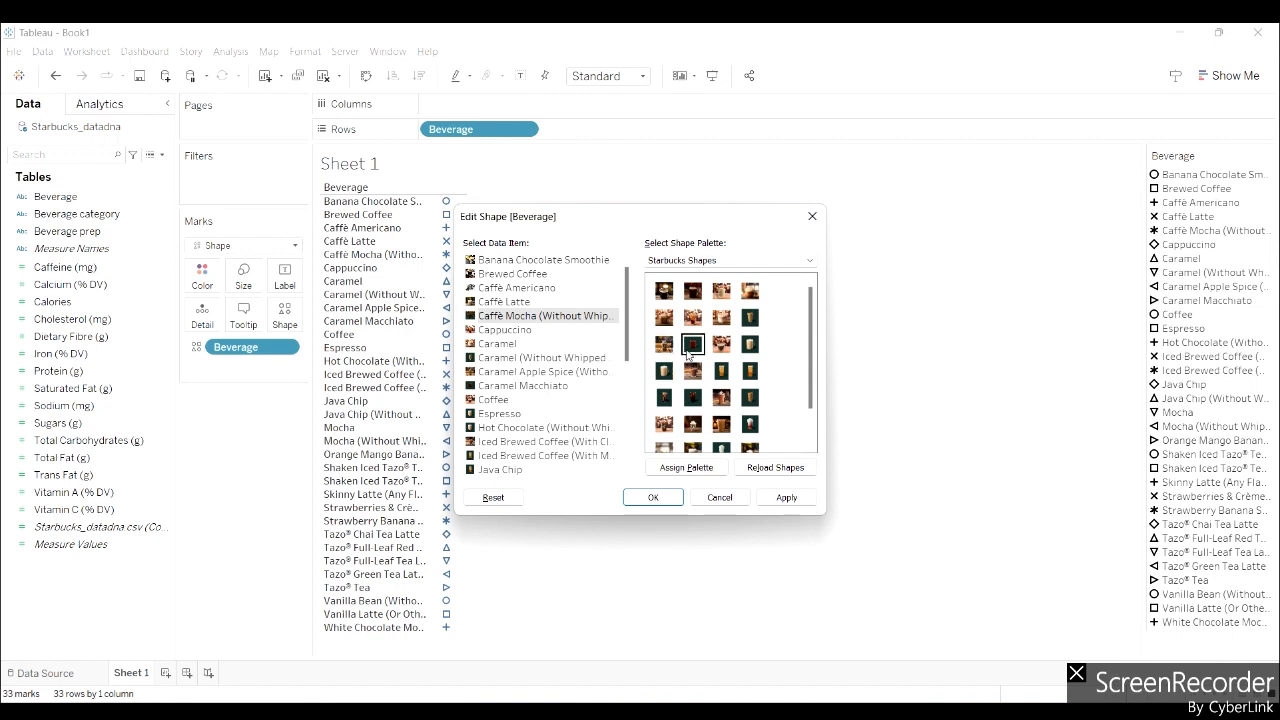
pyautogui.click(490, 332)
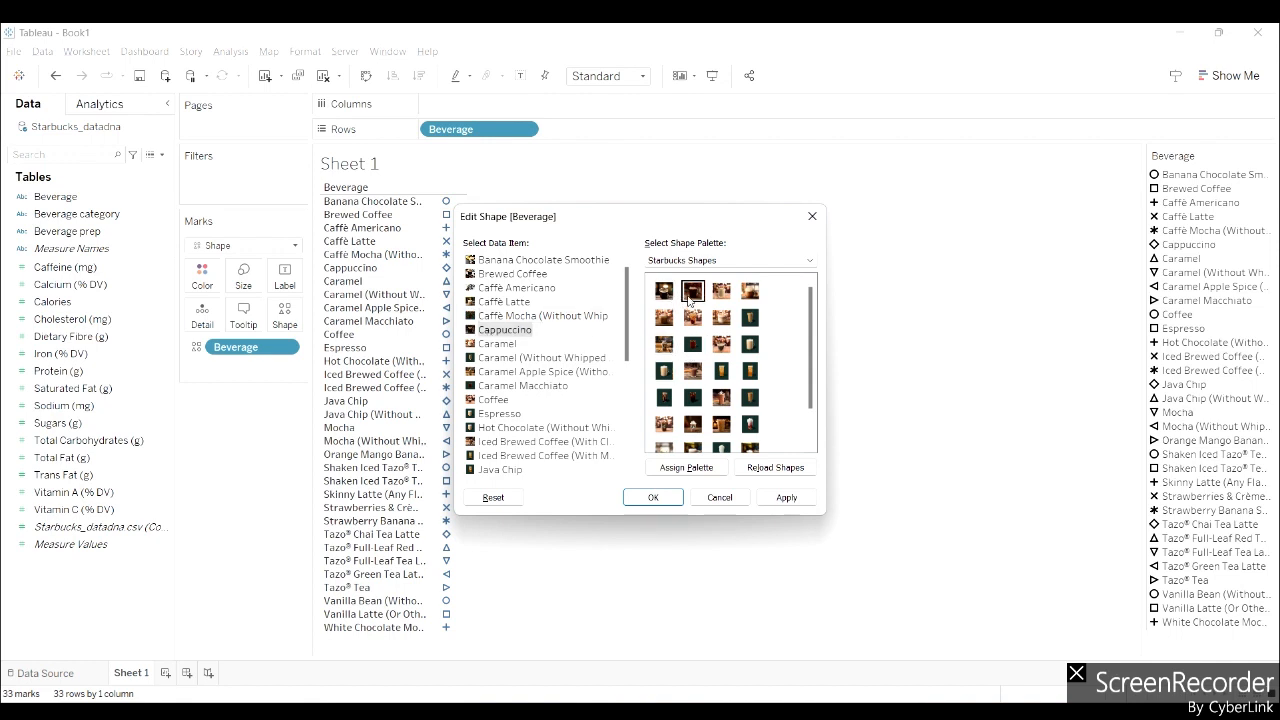
# Assign green-background cup images to Caramel (Without Whipped Cream) and Caramel Apple Spice, and the last row's first image to Caramel Macchiato
pyautogui.click(499, 345)
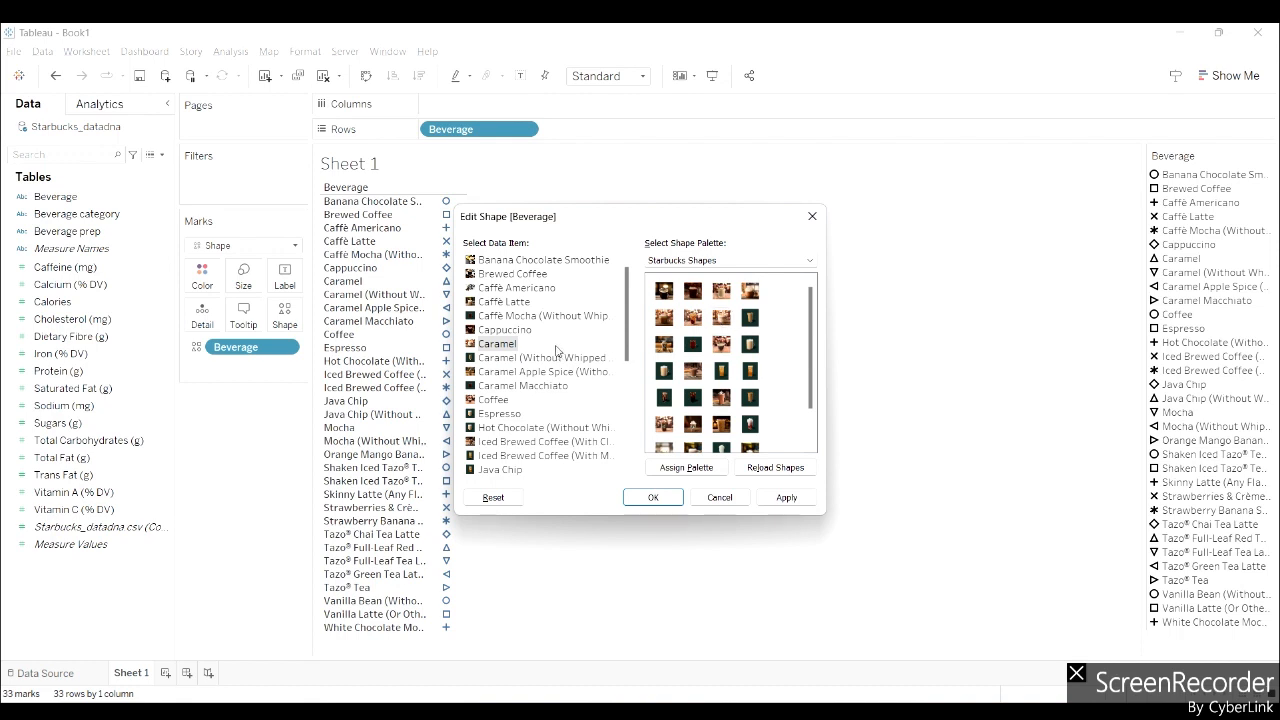
pyautogui.click(527, 366)
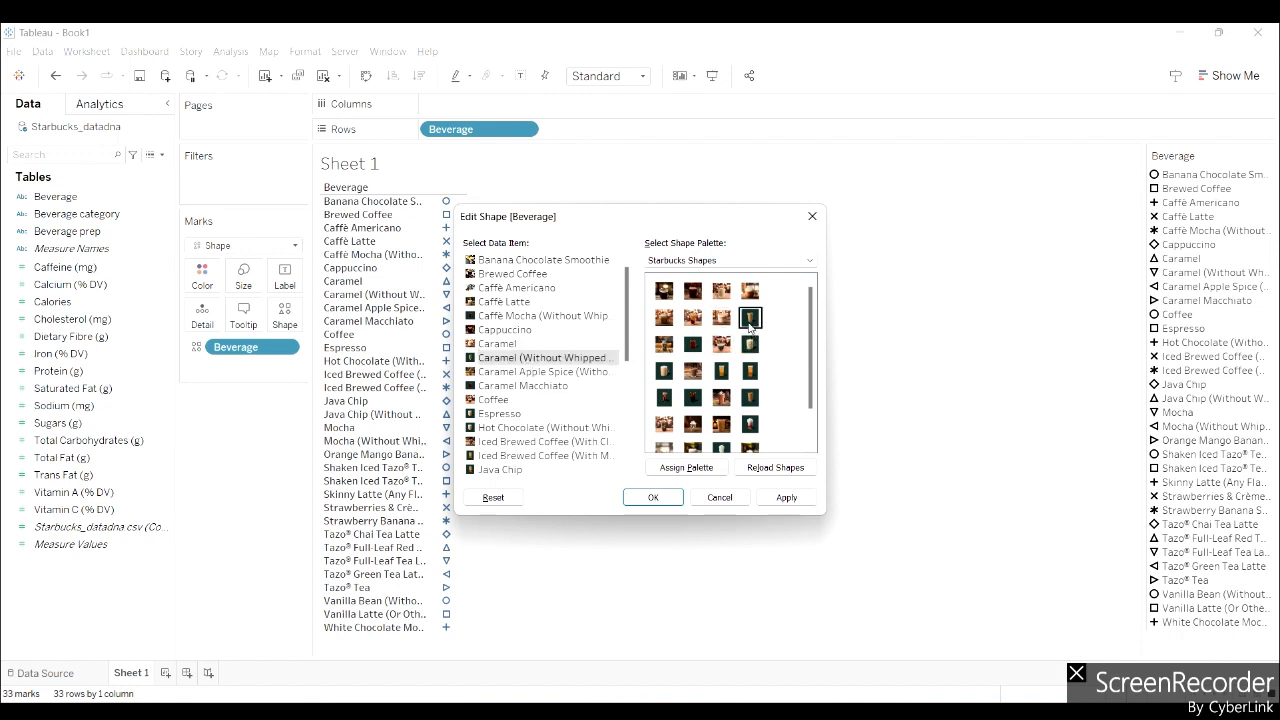
pyautogui.click(750, 318)
pyautogui.click(490, 372)
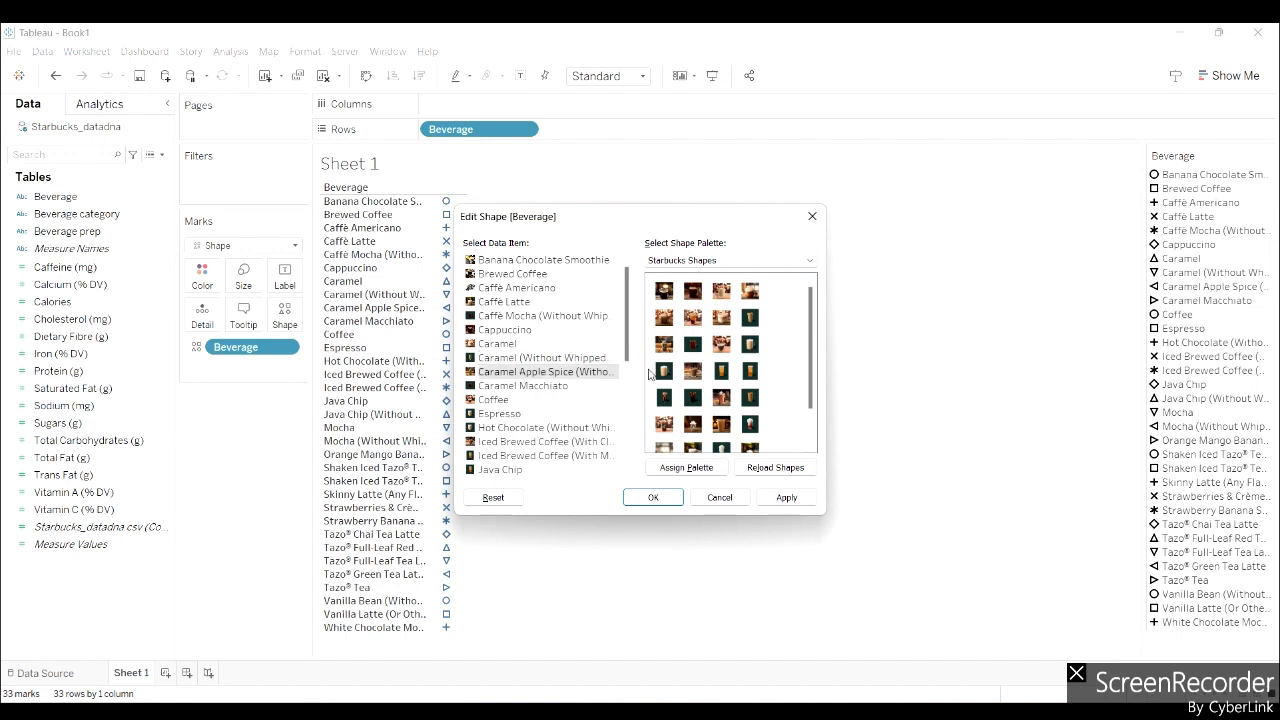
pyautogui.scroll(-2, 655, 370)
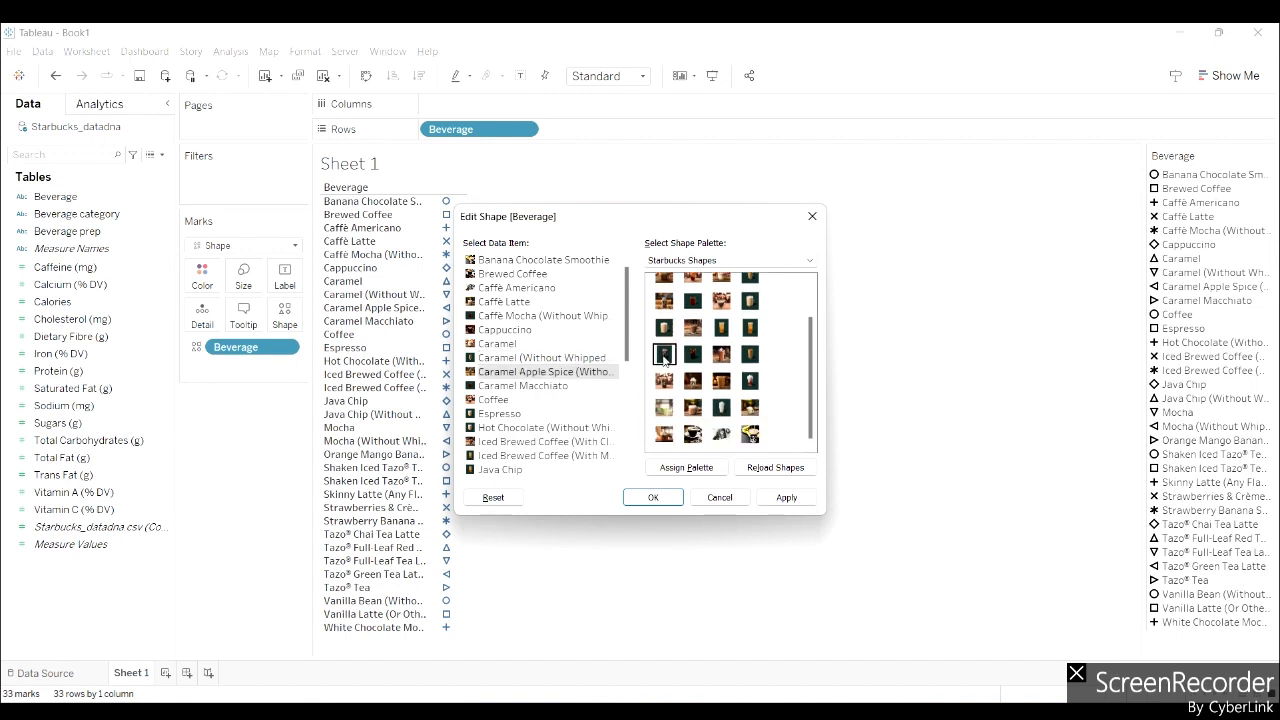
pyautogui.click(665, 356)
pyautogui.click(505, 388)
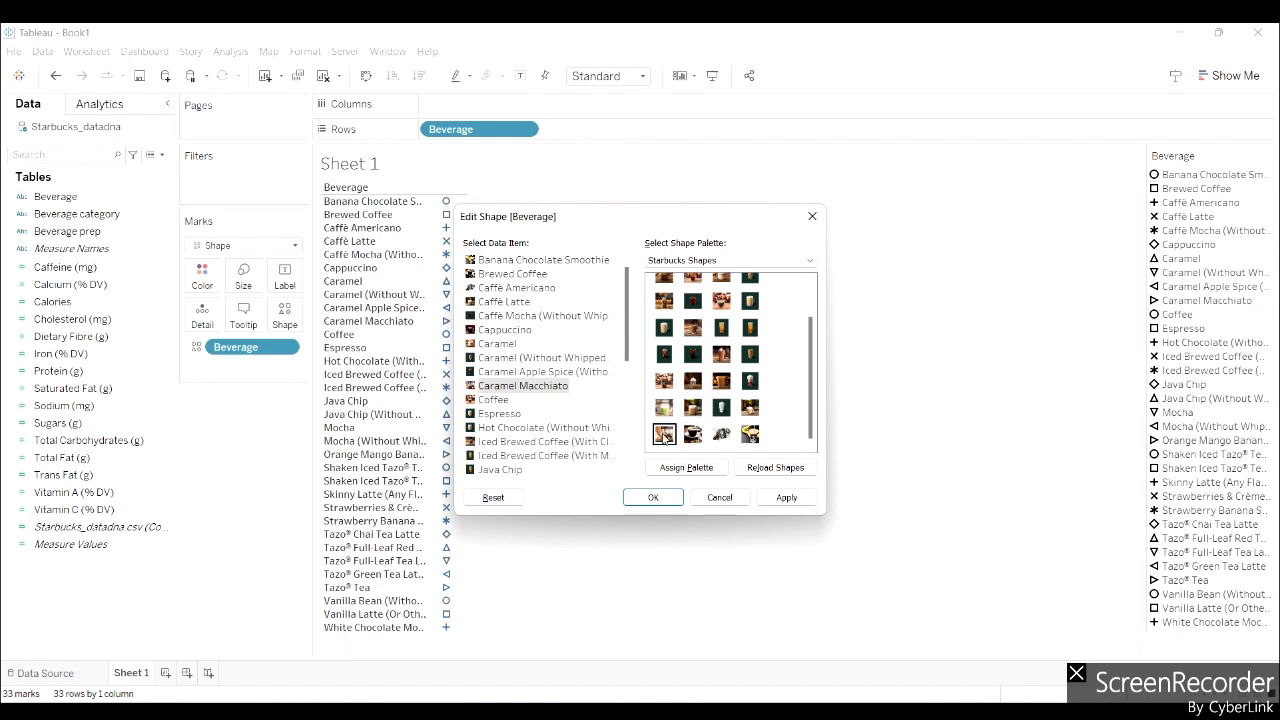
# Assign the palette's first image to Espresso and the third row's first image to Hot Chocolate
pyautogui.click(489, 418)
pyautogui.scroll(2, 690, 360)
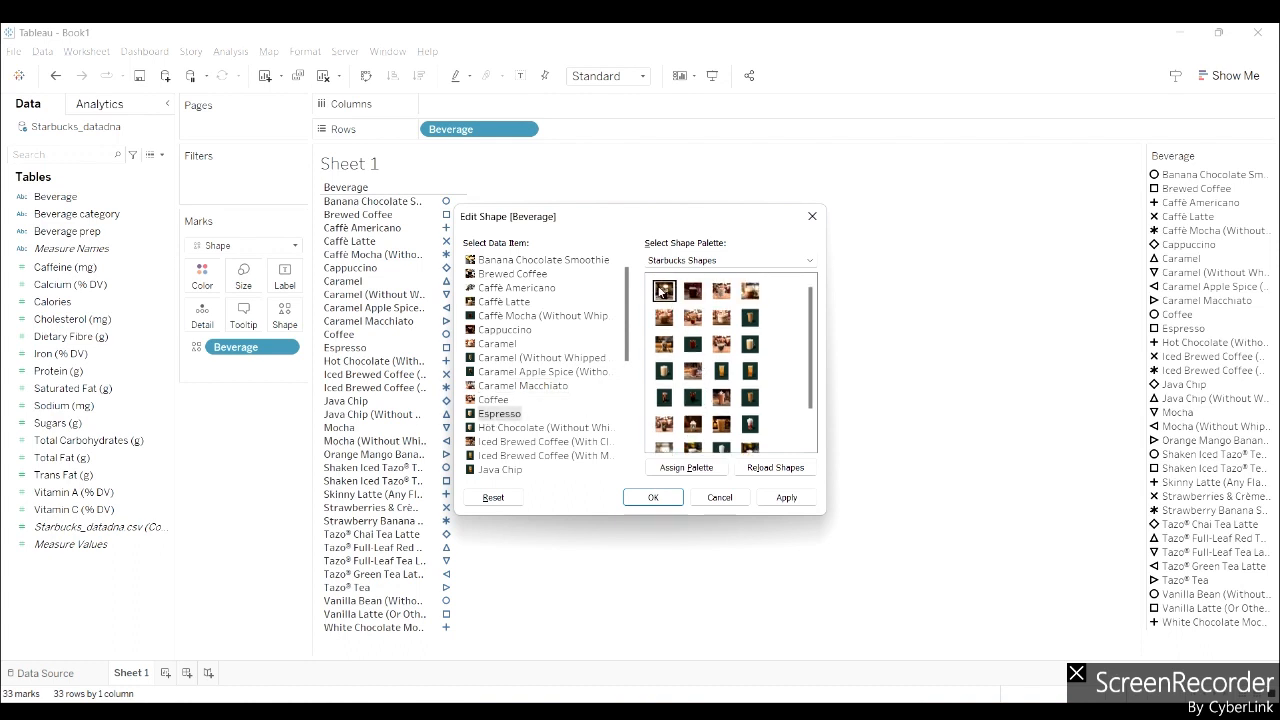
pyautogui.click(524, 428)
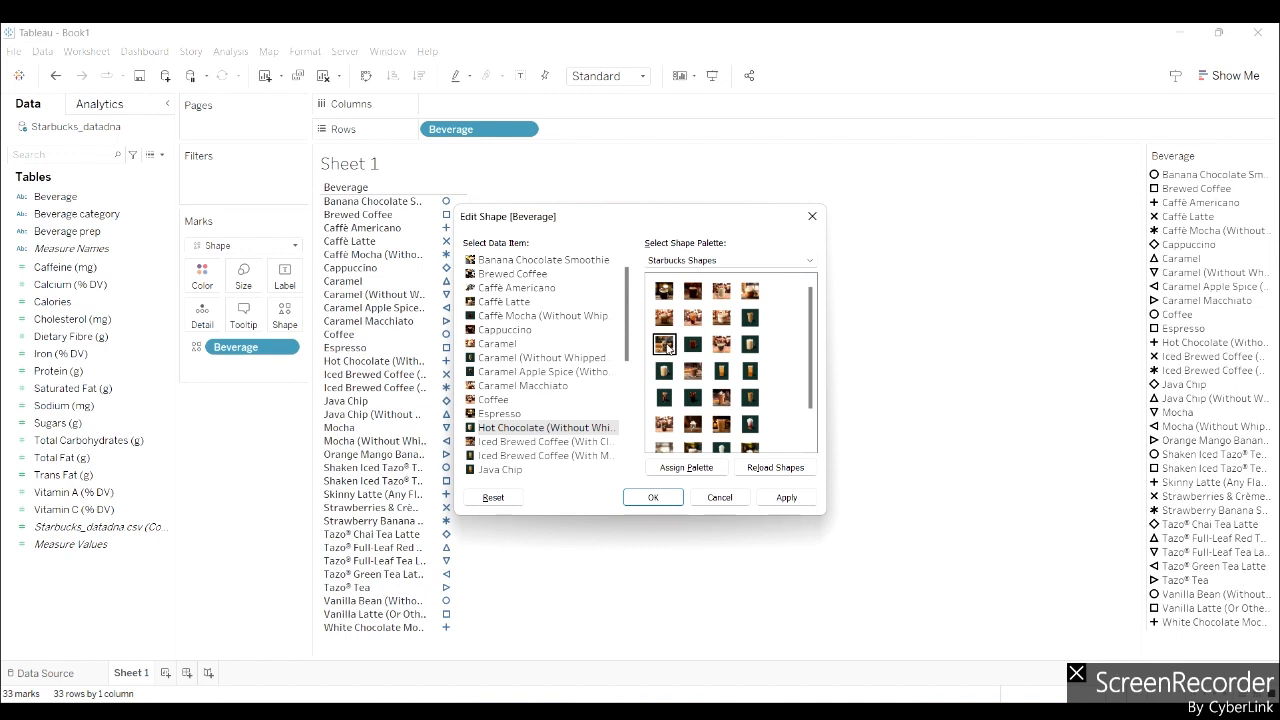
# Assign the green-background drink image in the sixth palette row to Strawberries & Crème
pyautogui.scroll(-1, 523, 414)
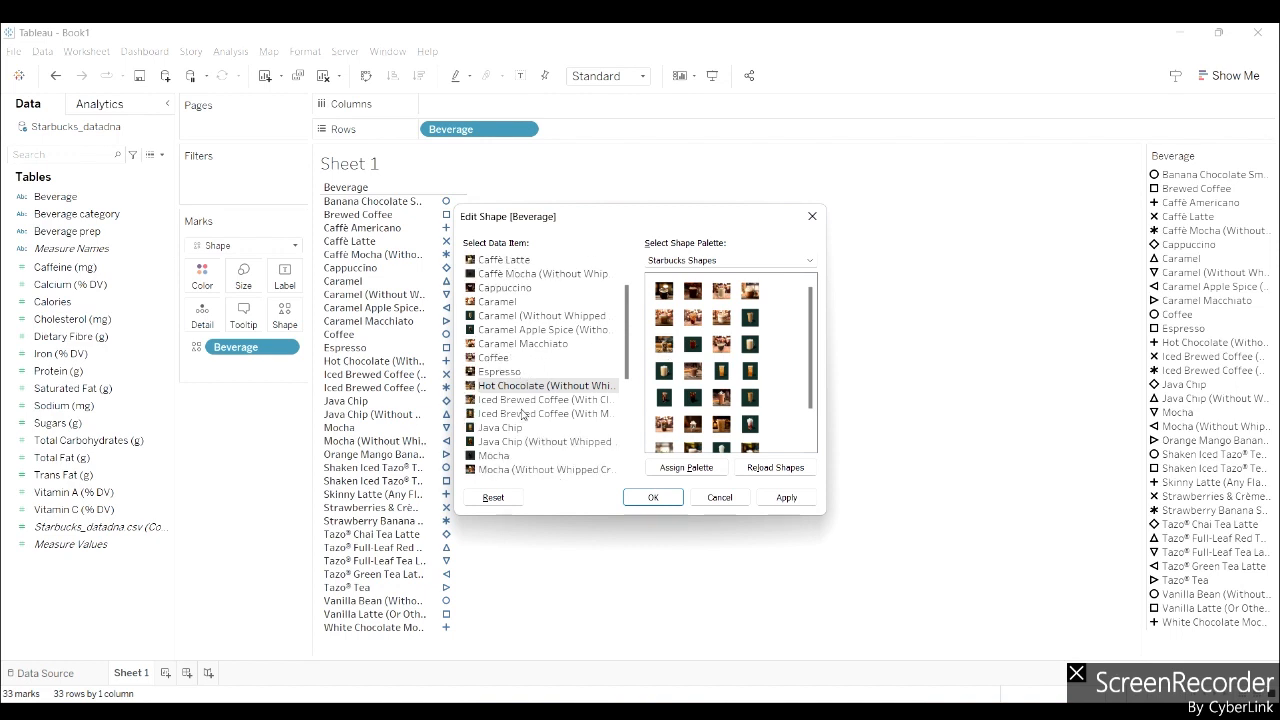
pyautogui.click(497, 401)
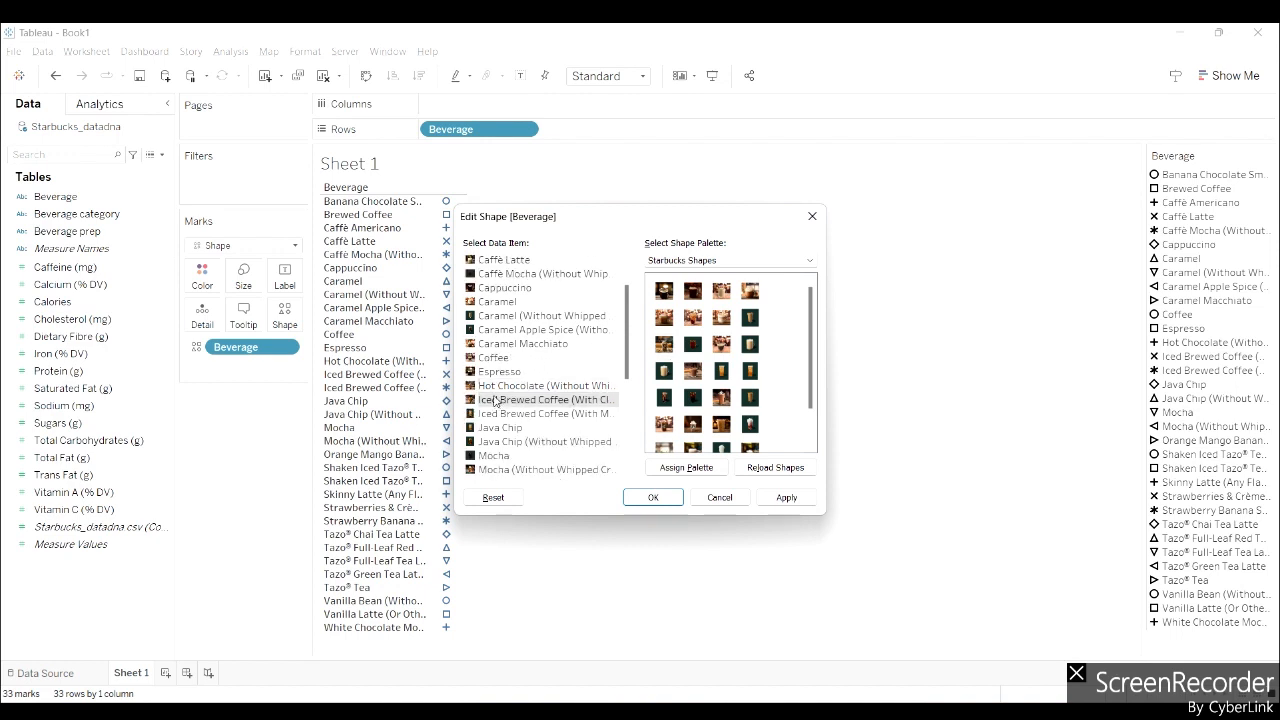
pyautogui.scroll(-1, 489, 416)
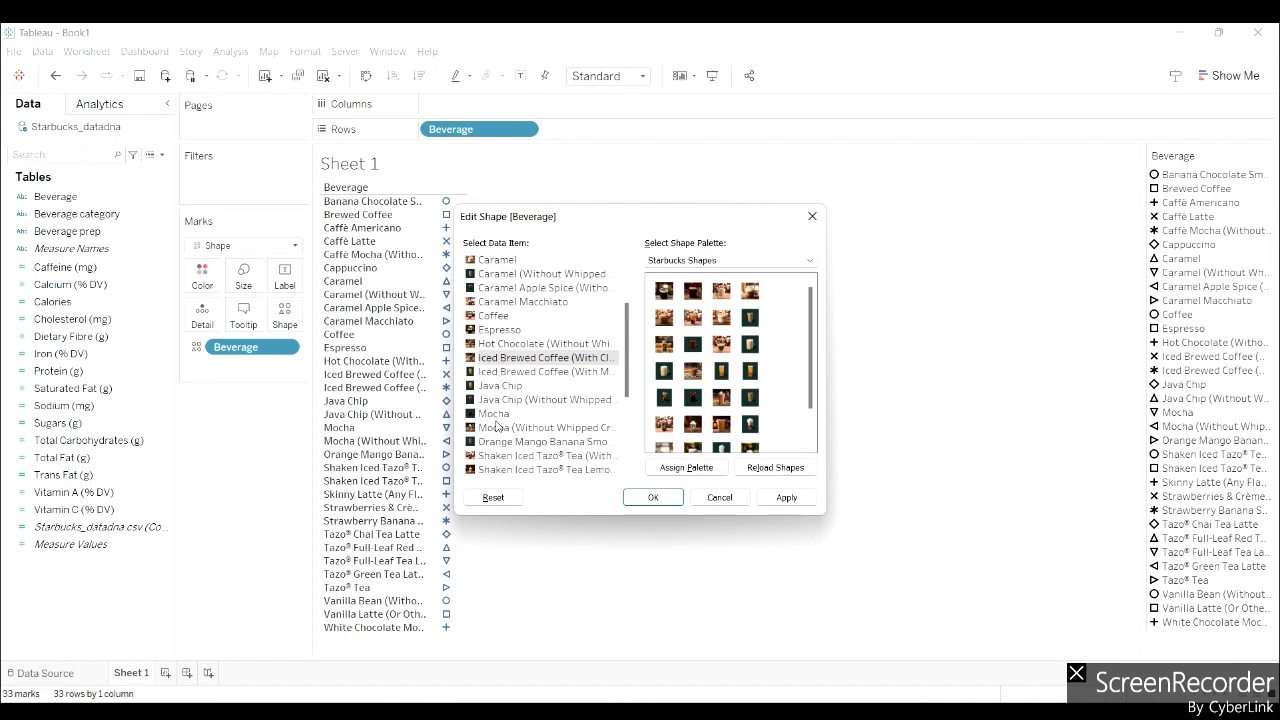
pyautogui.scroll(-3, 497, 425)
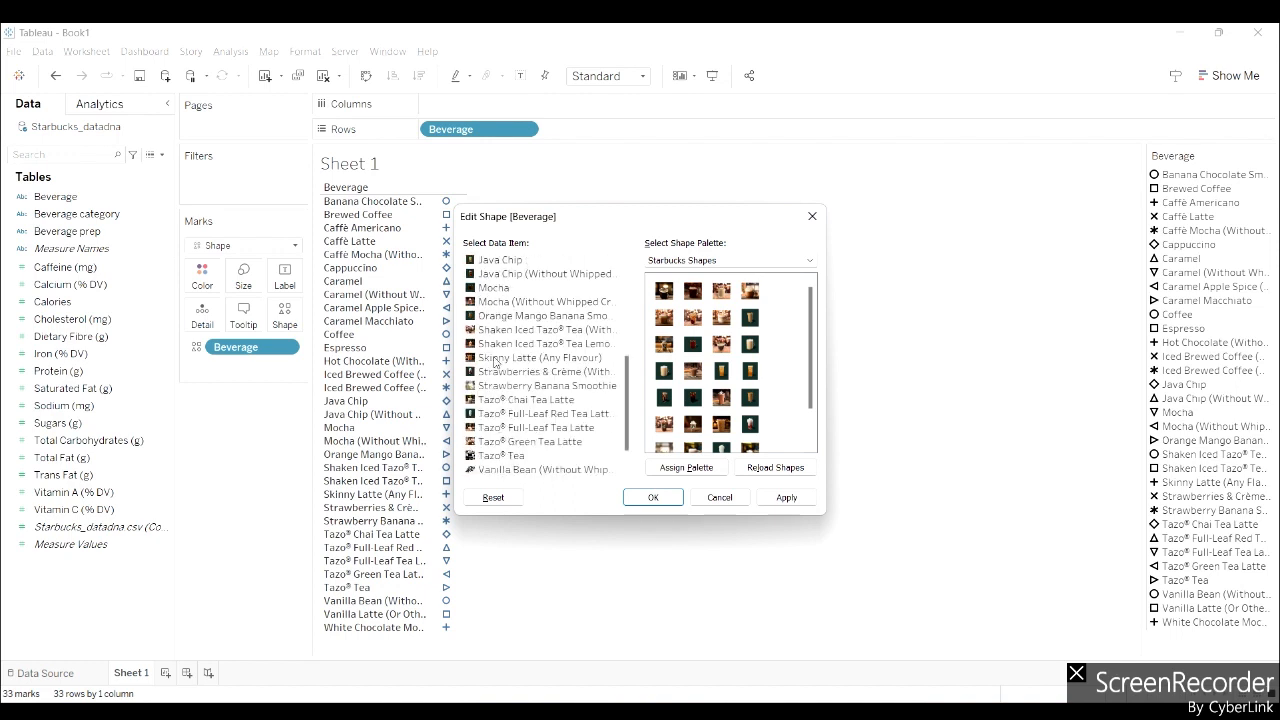
pyautogui.click(497, 374)
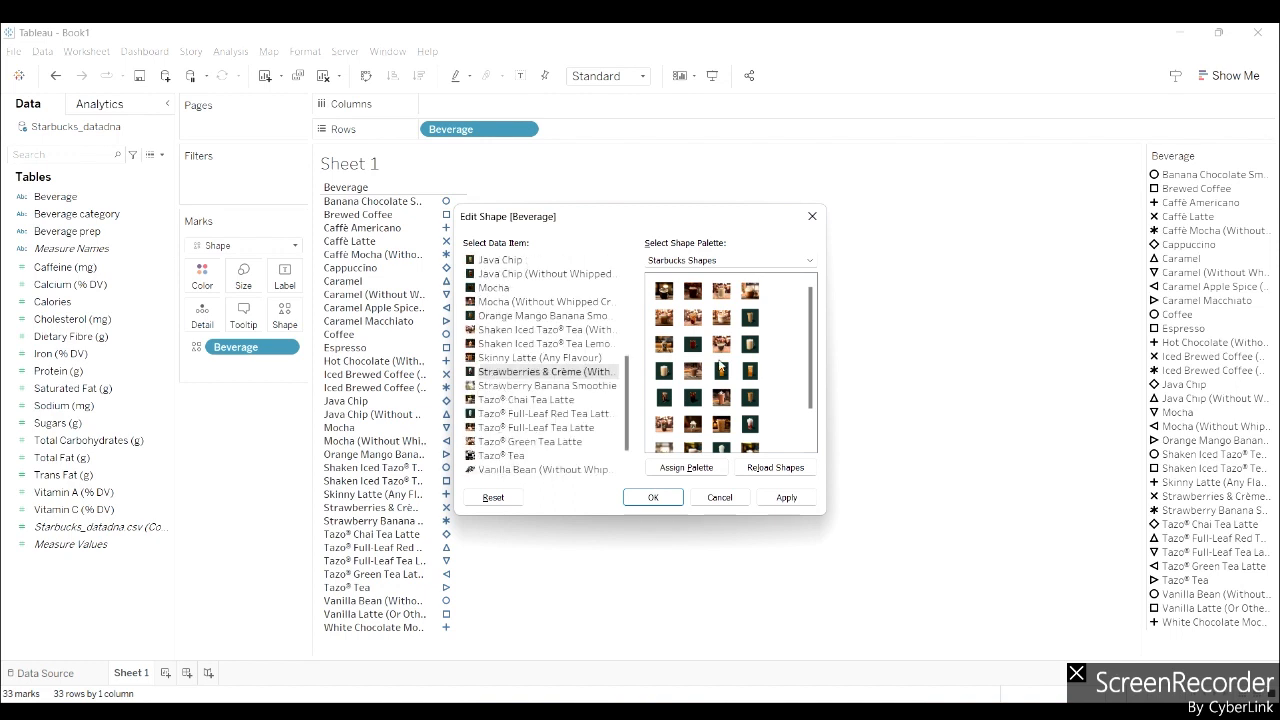
pyautogui.scroll(-2, 712, 402)
pyautogui.click(748, 386)
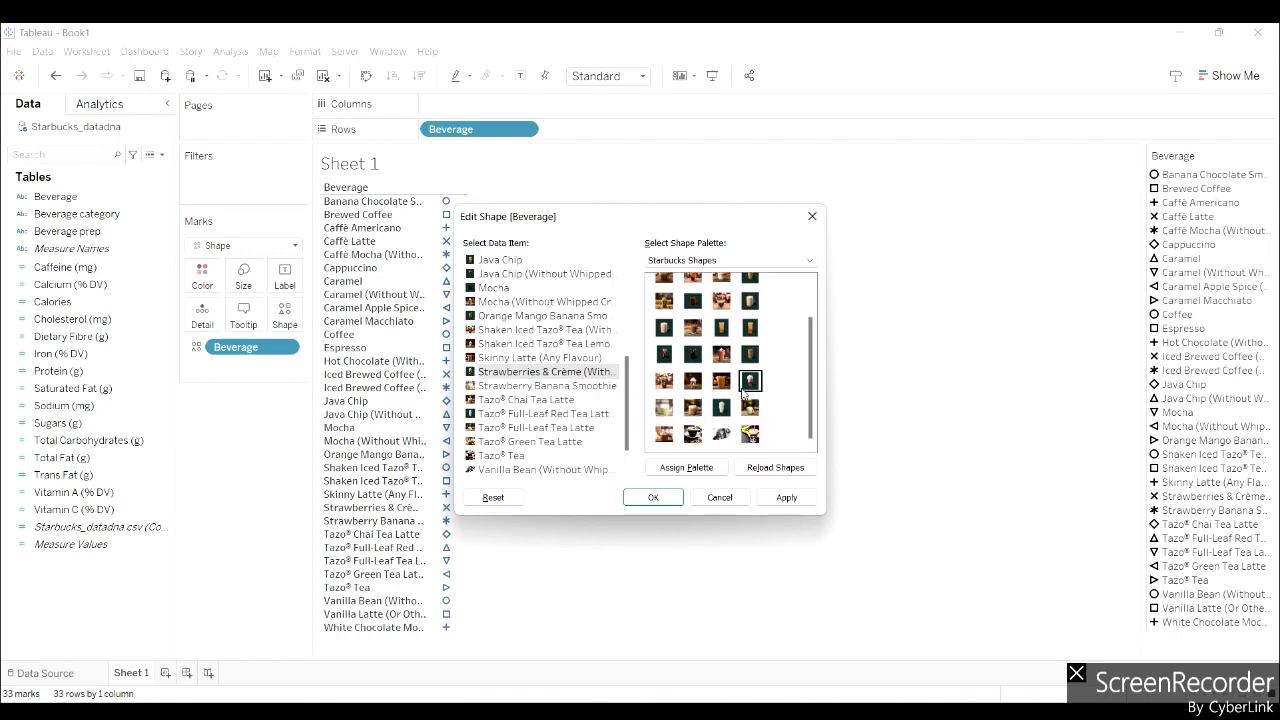
# Assign the white cup image on a green background to White Chocolate Mocha
pyautogui.click(493, 318)
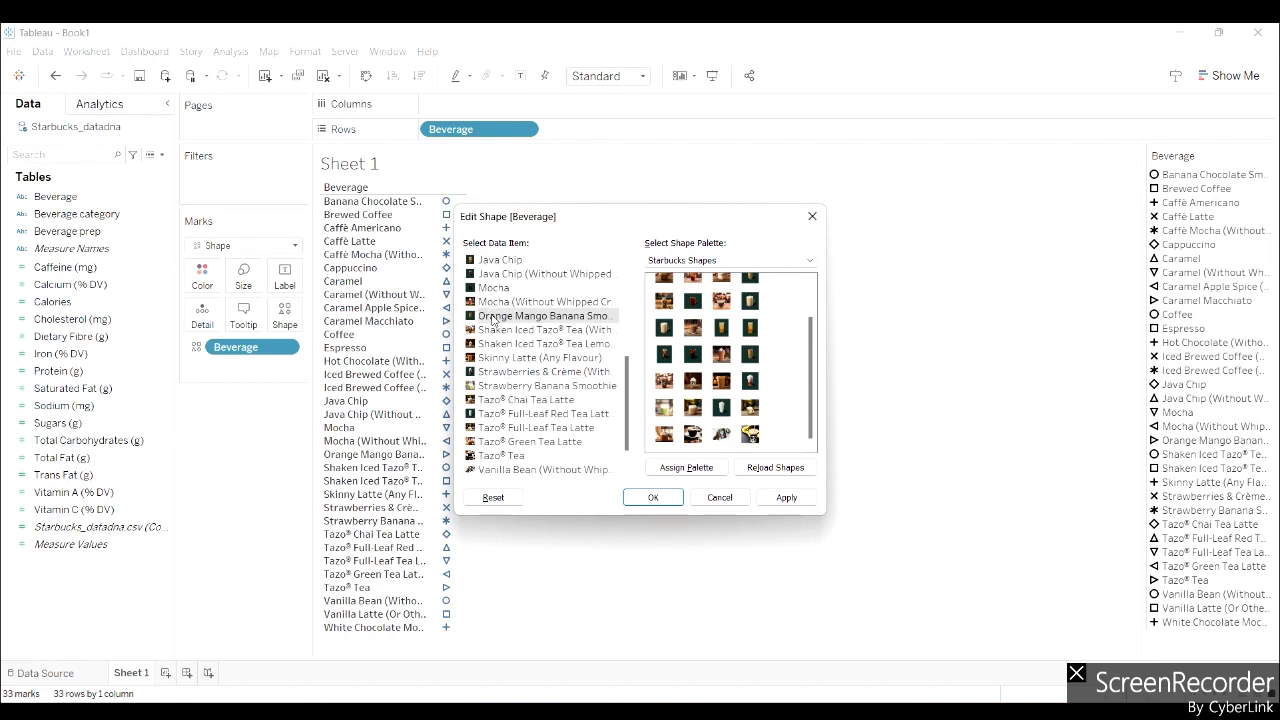
pyautogui.scroll(-1, 493, 318)
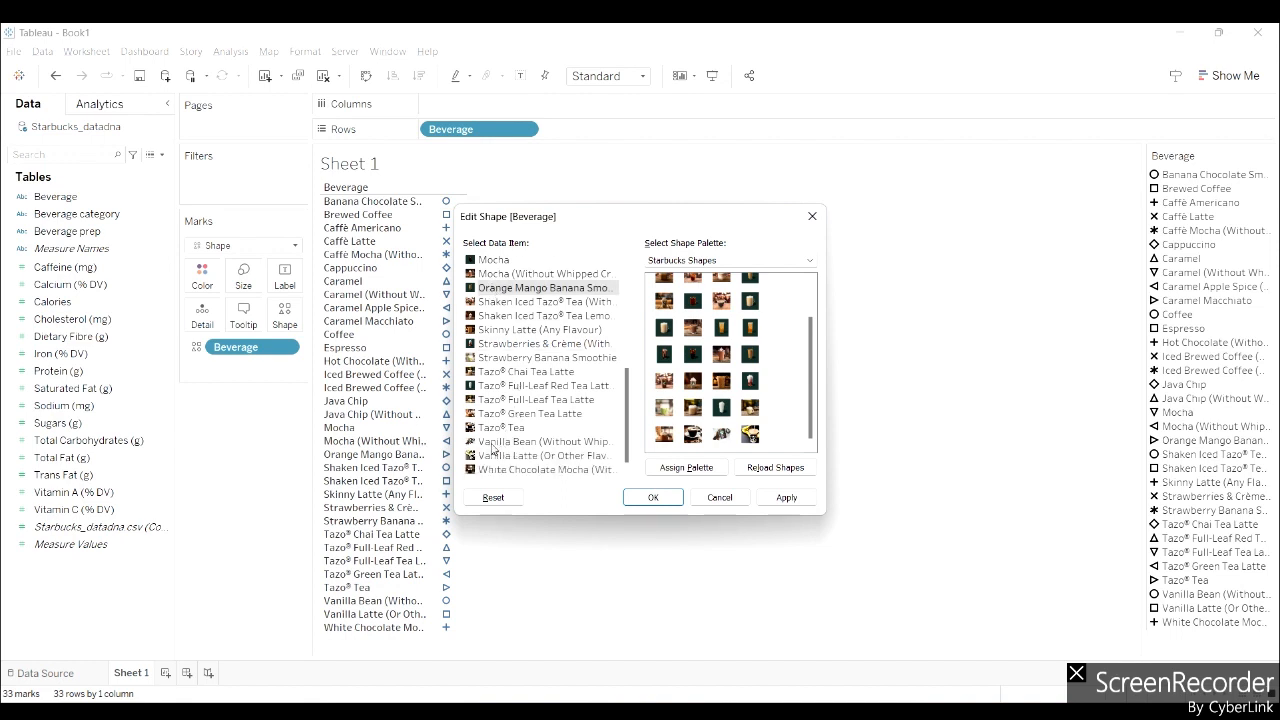
pyautogui.click(490, 444)
pyautogui.click(506, 456)
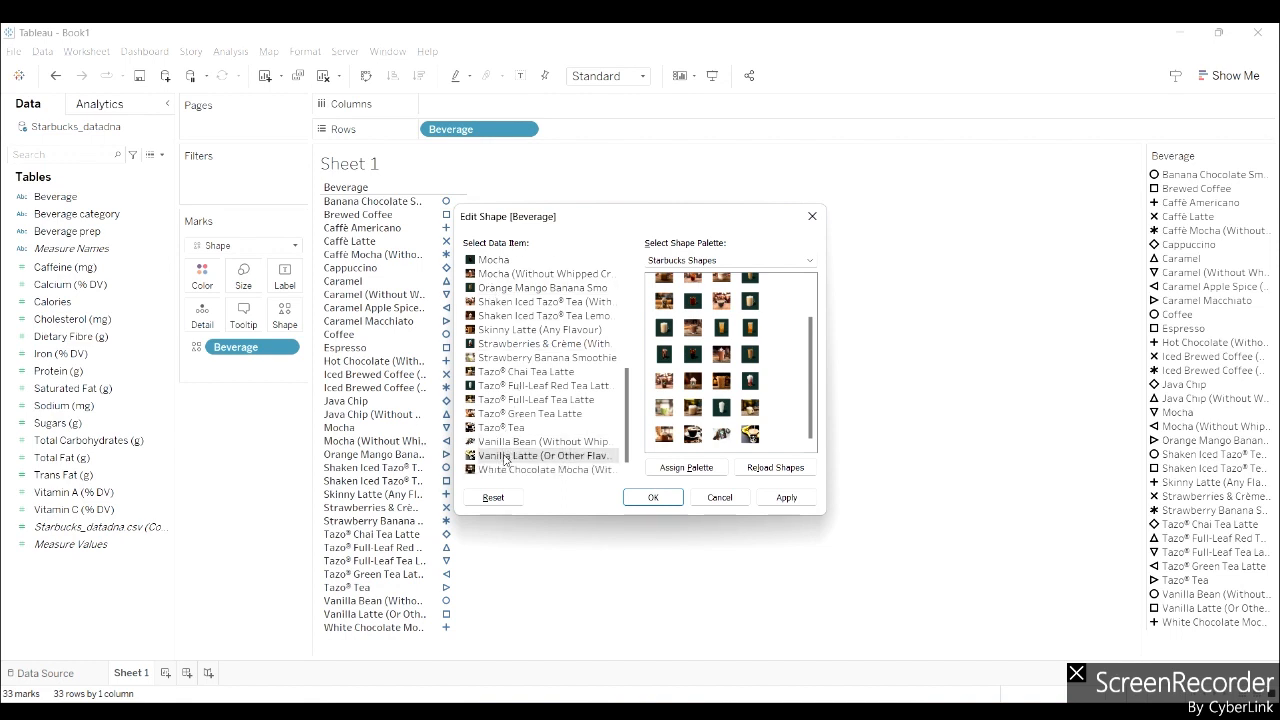
pyautogui.click(505, 470)
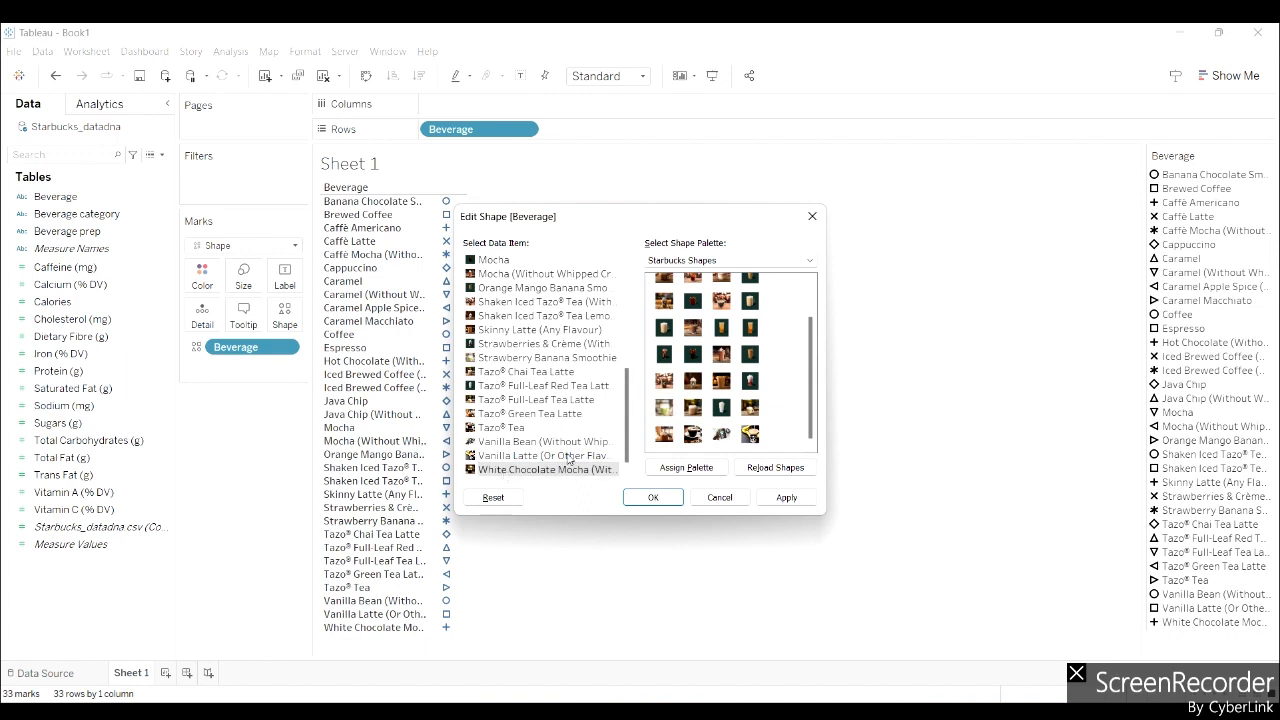
pyautogui.click(720, 410)
# Assign the pale green tea image to both Tazo® Green Tea Latte and Tazo® Full-Leaf Tea Latte
pyautogui.click(500, 430)
pyautogui.click(515, 414)
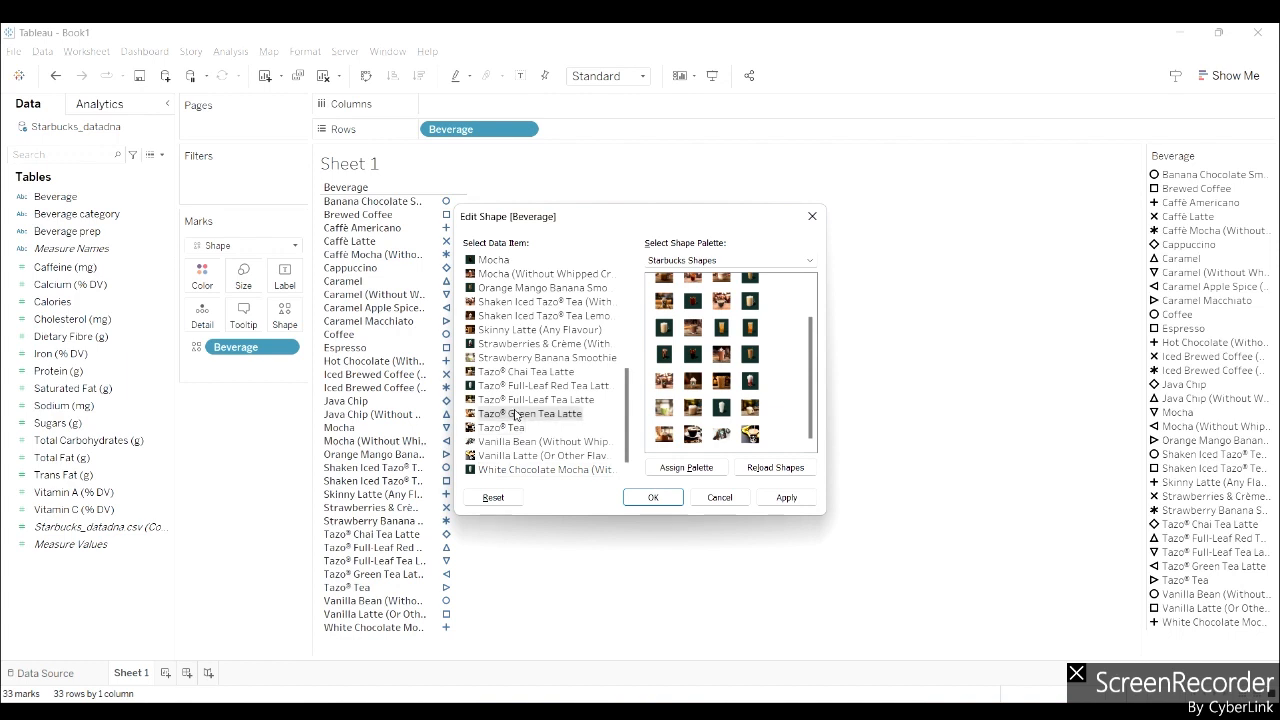
pyautogui.click(662, 408)
pyautogui.click(521, 400)
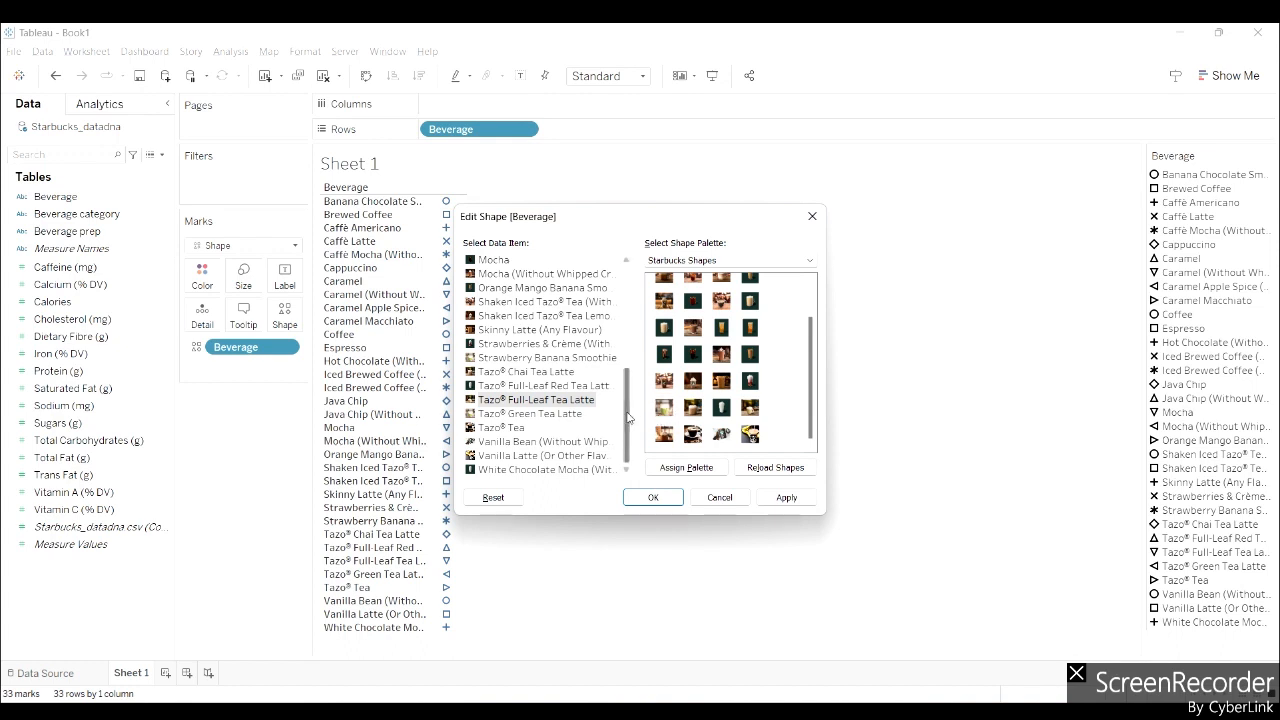
pyautogui.click(664, 408)
# Assign the third palette row's third image to Tazo® Full-Leaf Red Tea Latte and Tazo® Chai Tea Latte
pyautogui.click(542, 390)
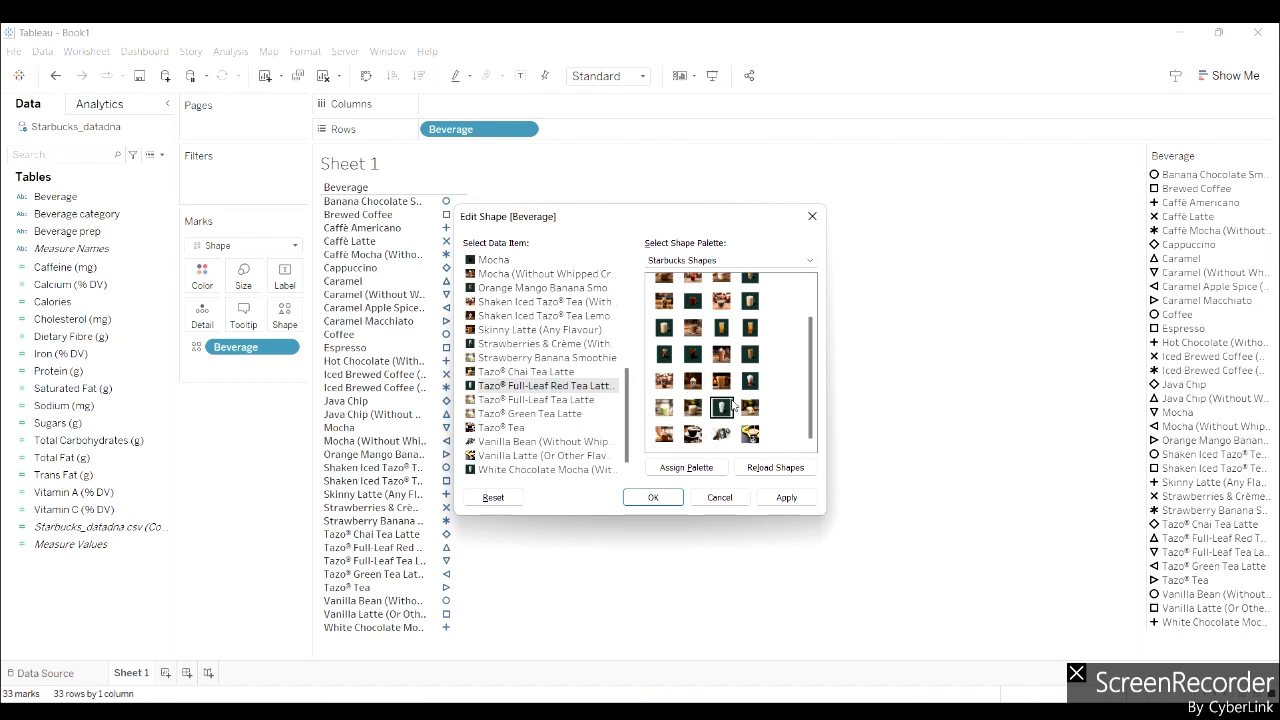
pyautogui.scroll(2, 733, 403)
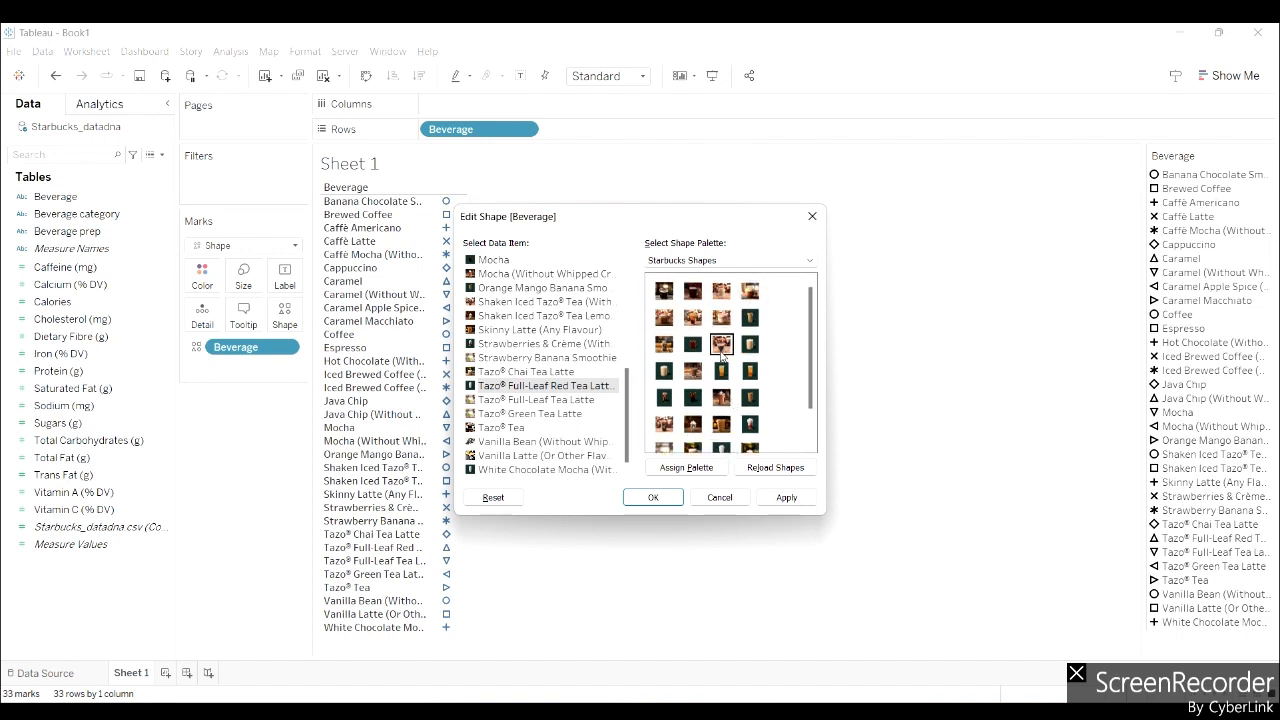
pyautogui.click(508, 372)
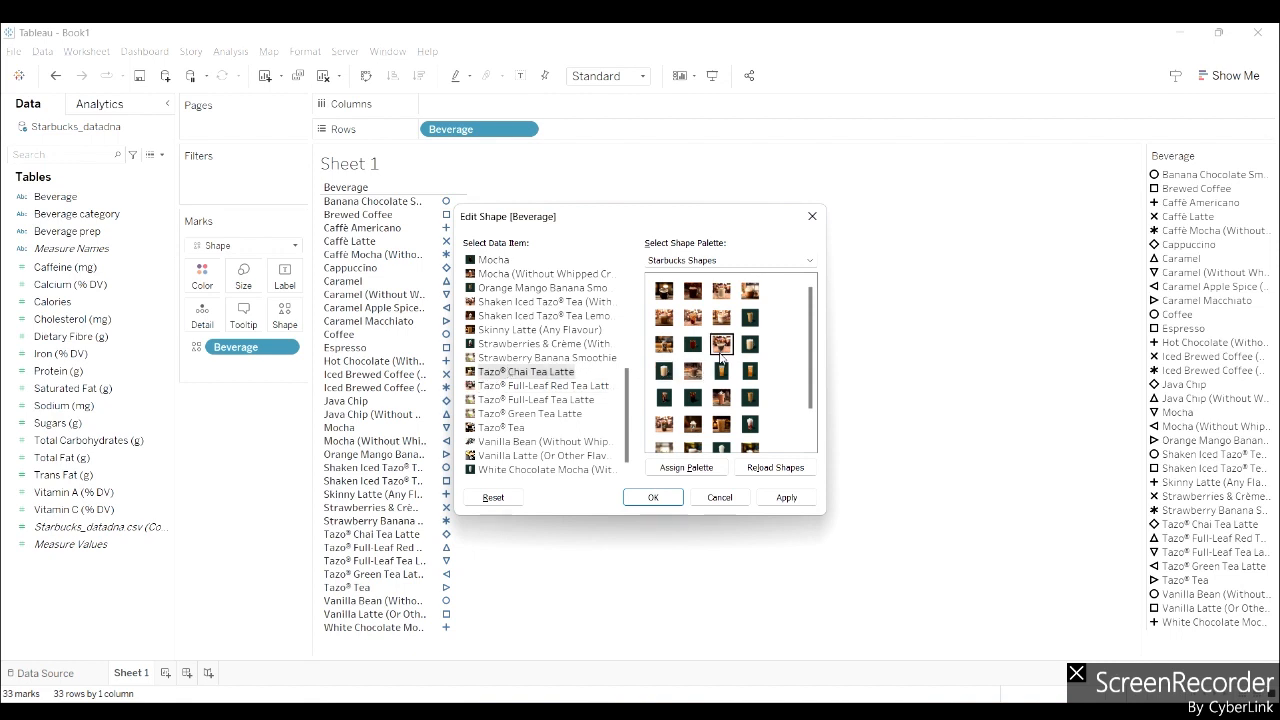
# Assign the banana smoothie image to Strawberry Banana Smoothie and the white cup image on green to Vanilla Latte
pyautogui.click(512, 358)
pyautogui.scroll(-2, 750, 405)
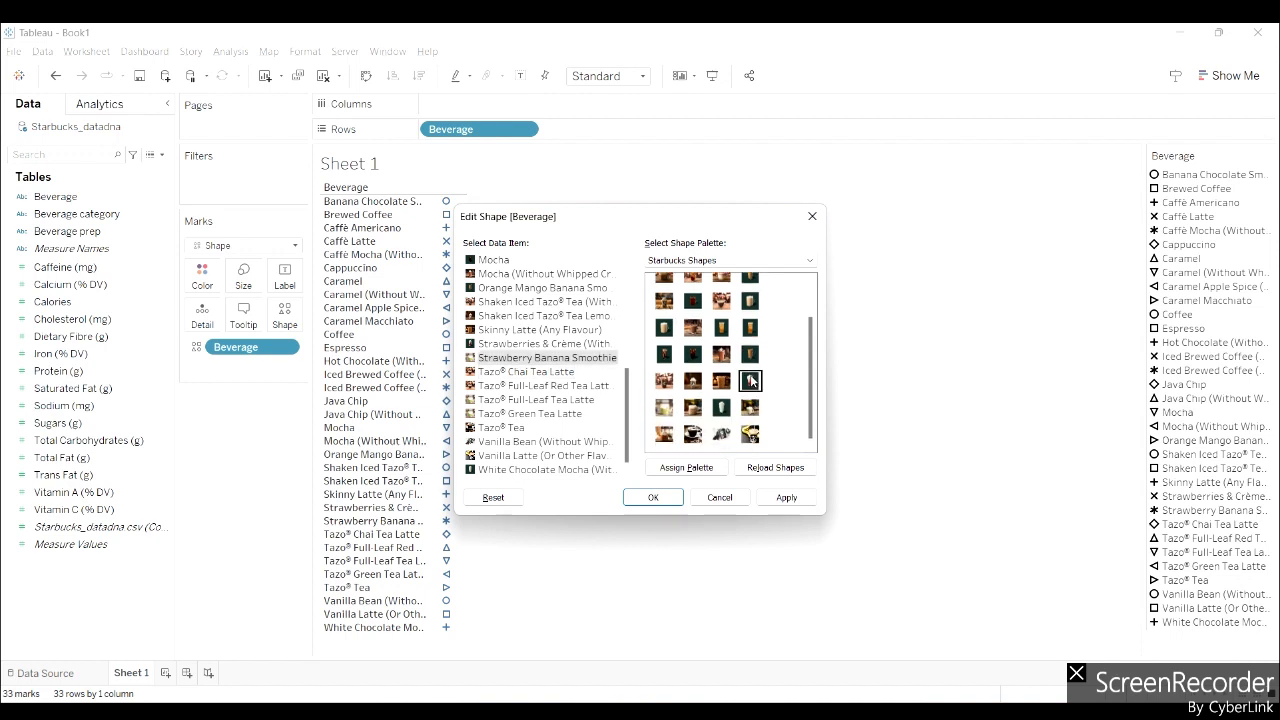
pyautogui.click(750, 433)
pyautogui.click(511, 456)
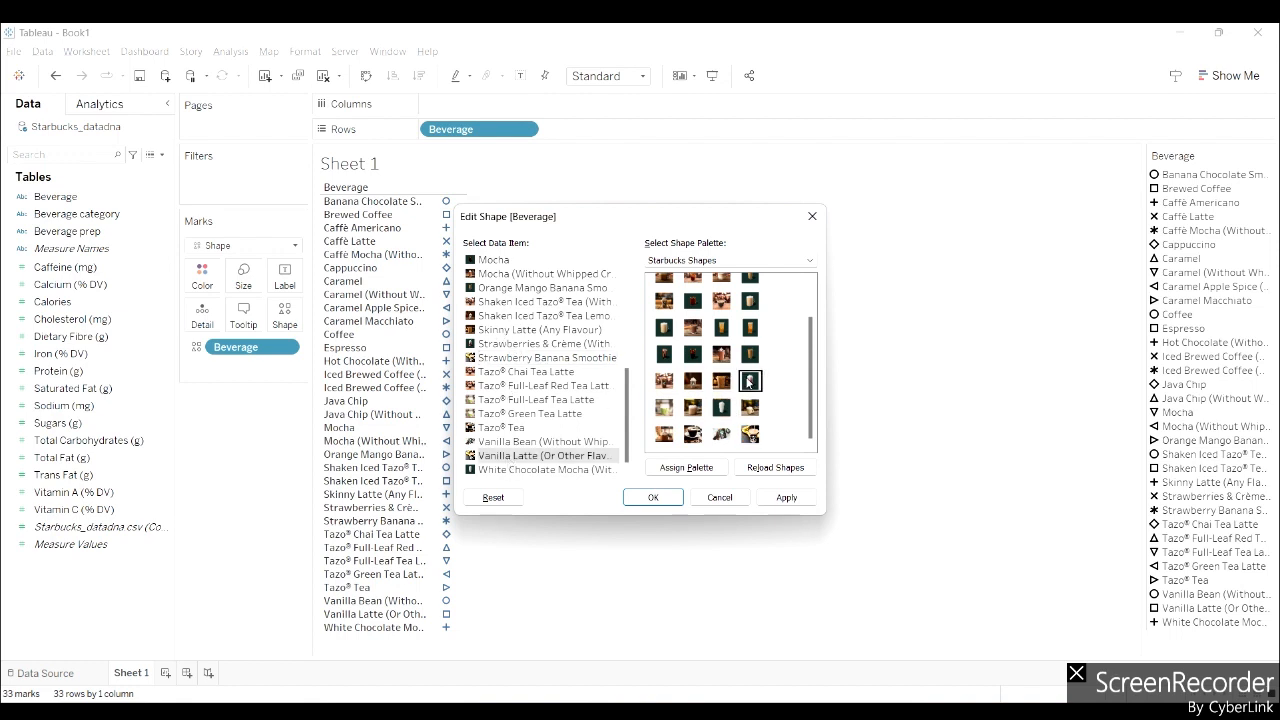
pyautogui.scroll(1, 748, 382)
pyautogui.scroll(-1, 720, 407)
pyautogui.click(720, 407)
# Apply the shape assignments to the Beverage marks and fit the sheet to Entire View
pyautogui.scroll(1, 531, 449)
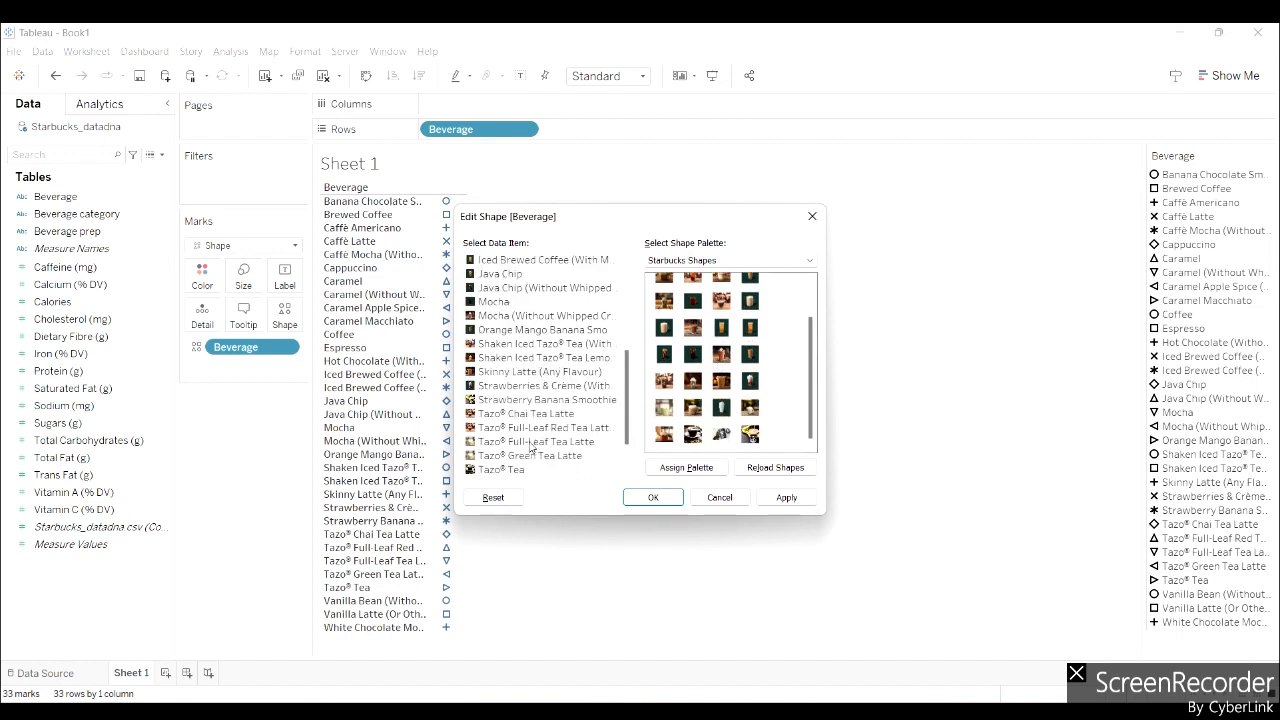
pyautogui.click(786, 497)
pyautogui.click(653, 497)
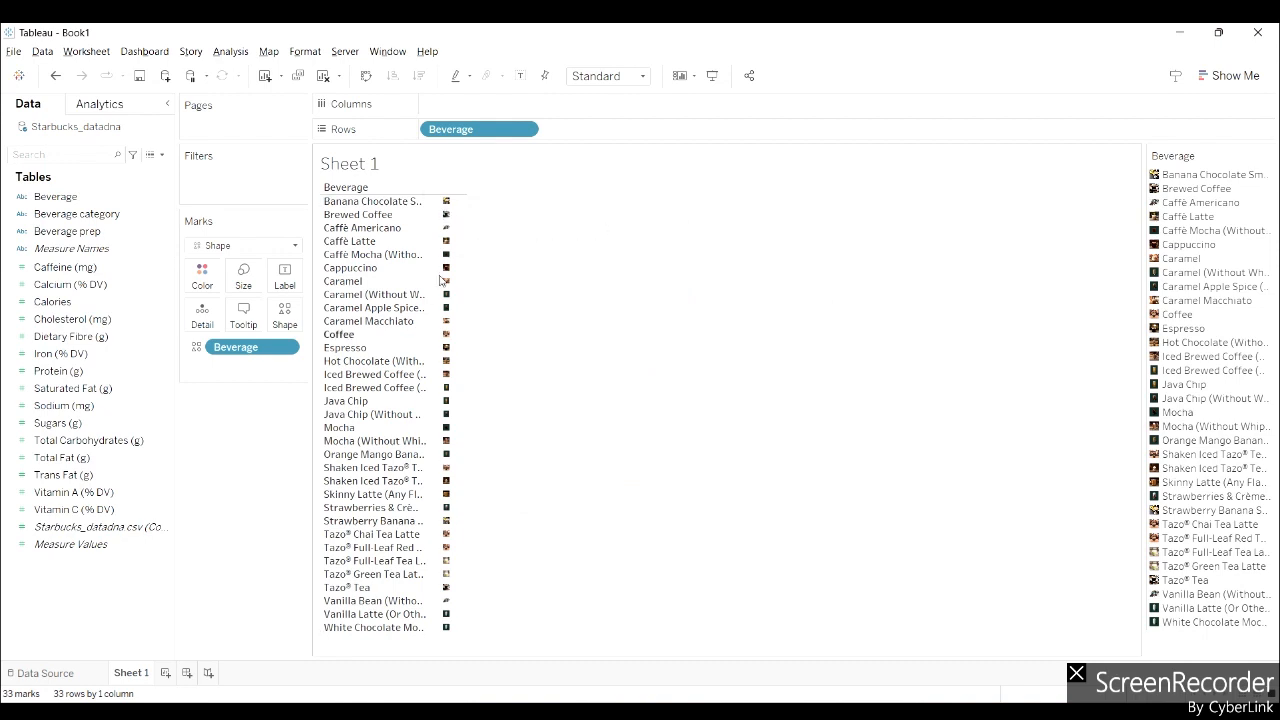
pyautogui.click(605, 76)
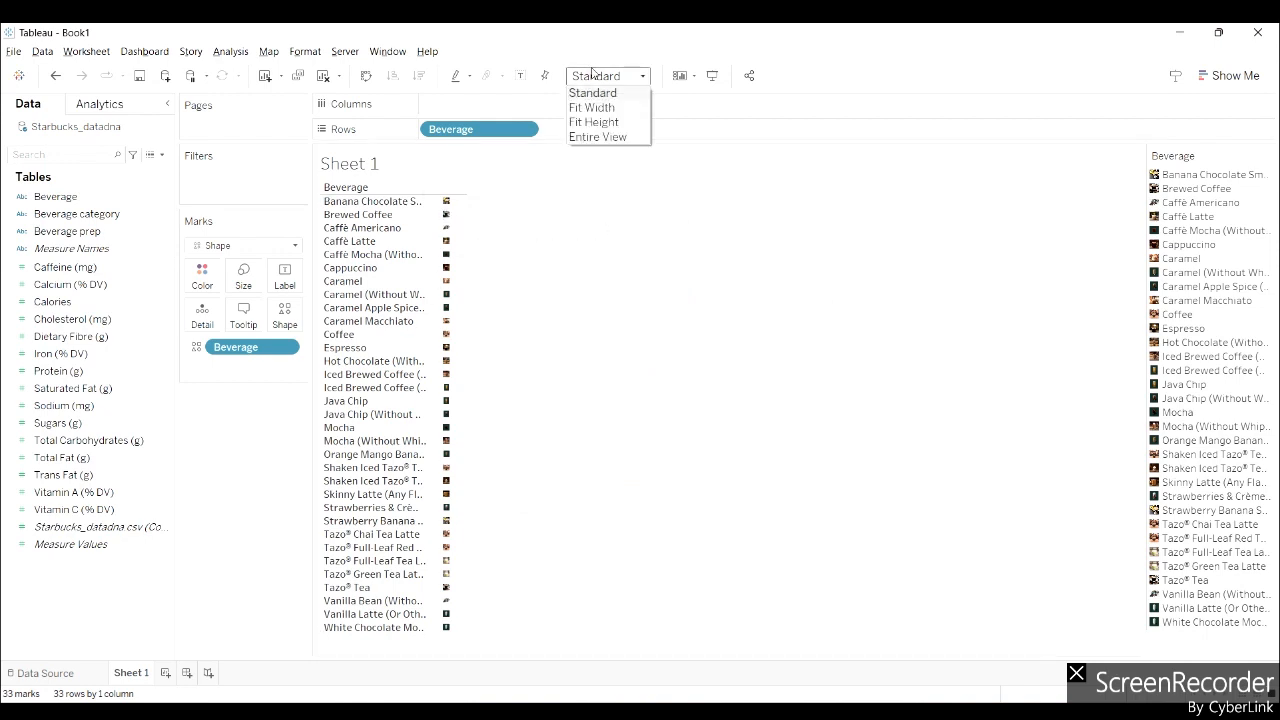
pyautogui.click(598, 137)
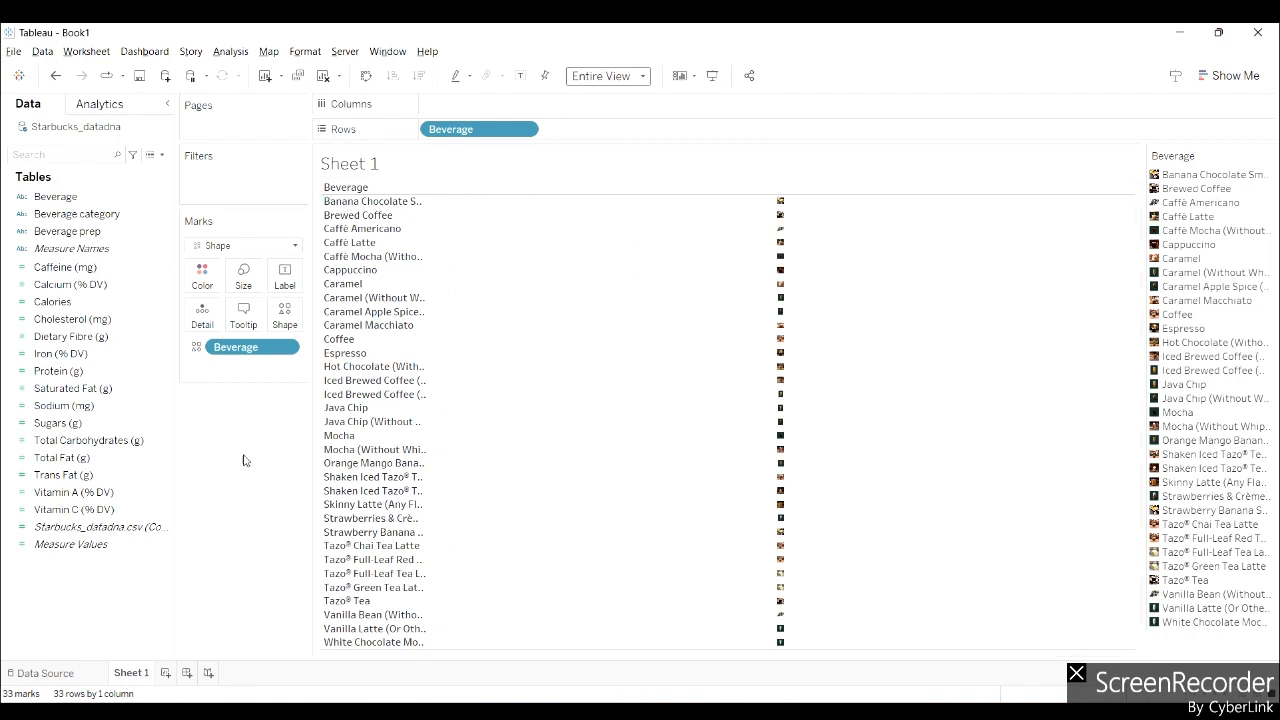
# Rename Sheet 1 as Beverage Shapes
pyautogui.doubleClick(125, 673)
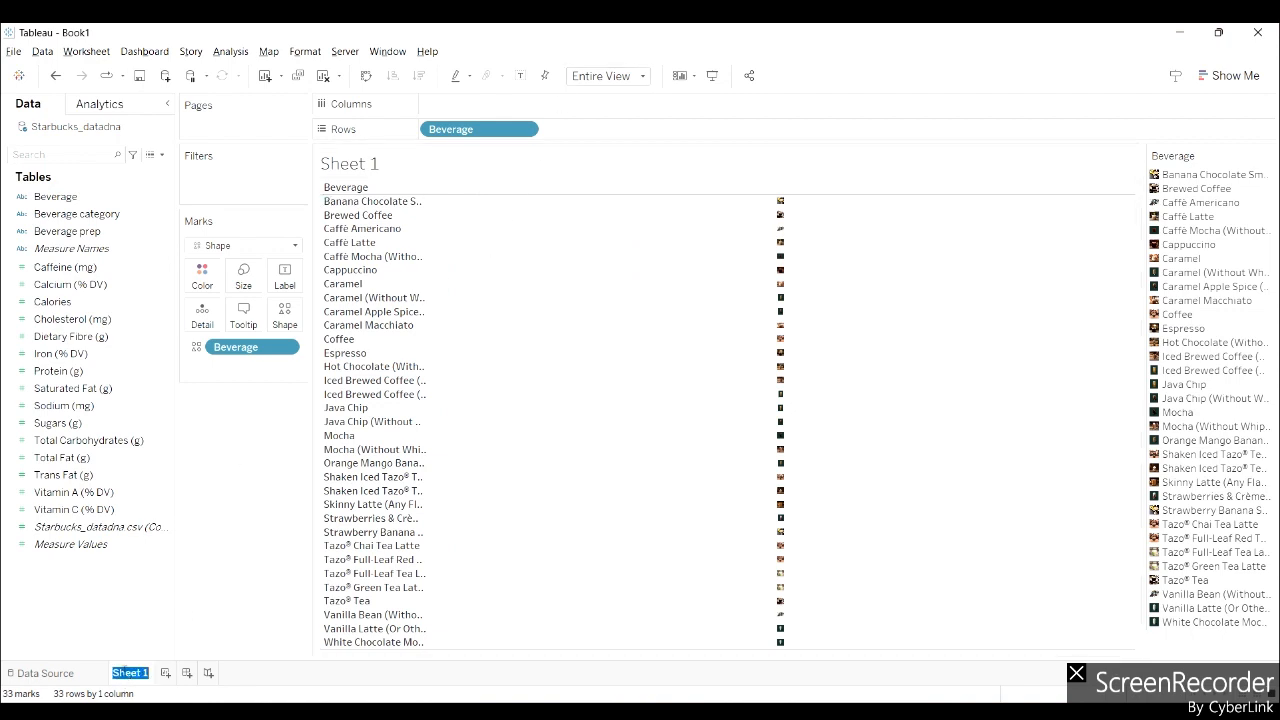
pyautogui.write('Beverage Shapes')
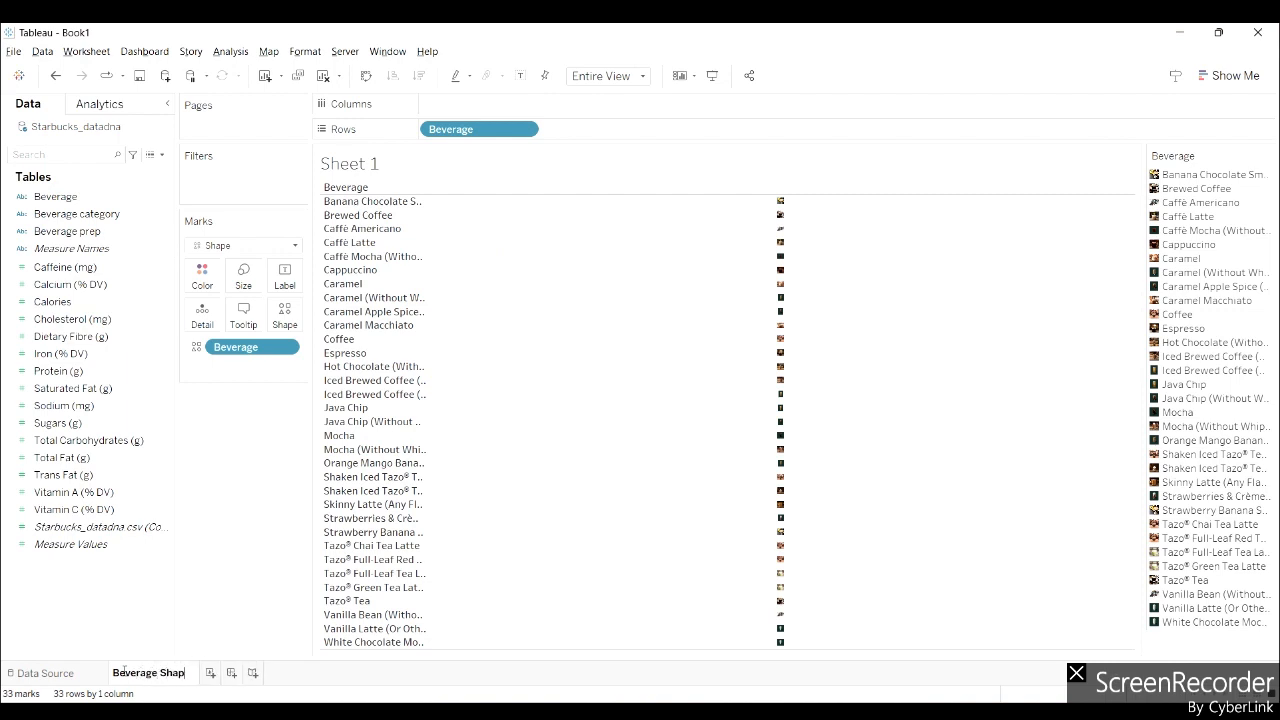
pyautogui.press('Return')
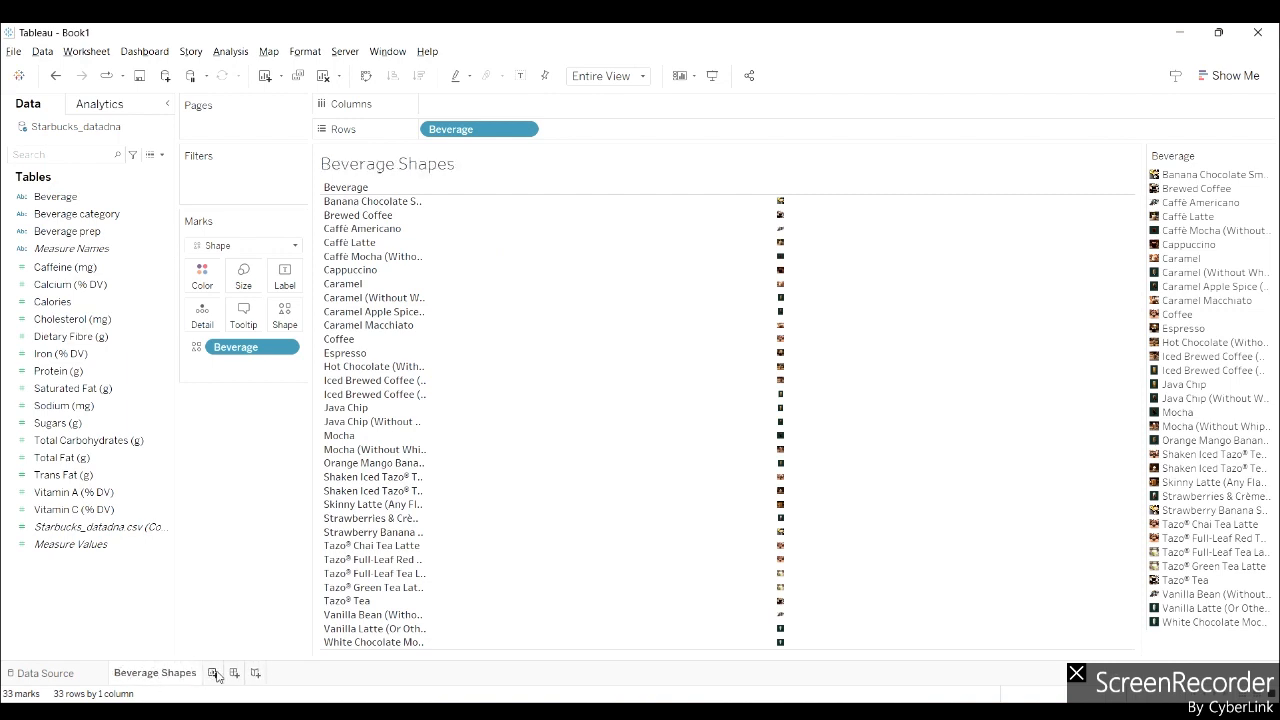
# Create a new worksheet with Beverage category in Rows and fit it to Entire View
pyautogui.click(213, 673)
pyautogui.click(85, 304)
pyautogui.click(80, 216)
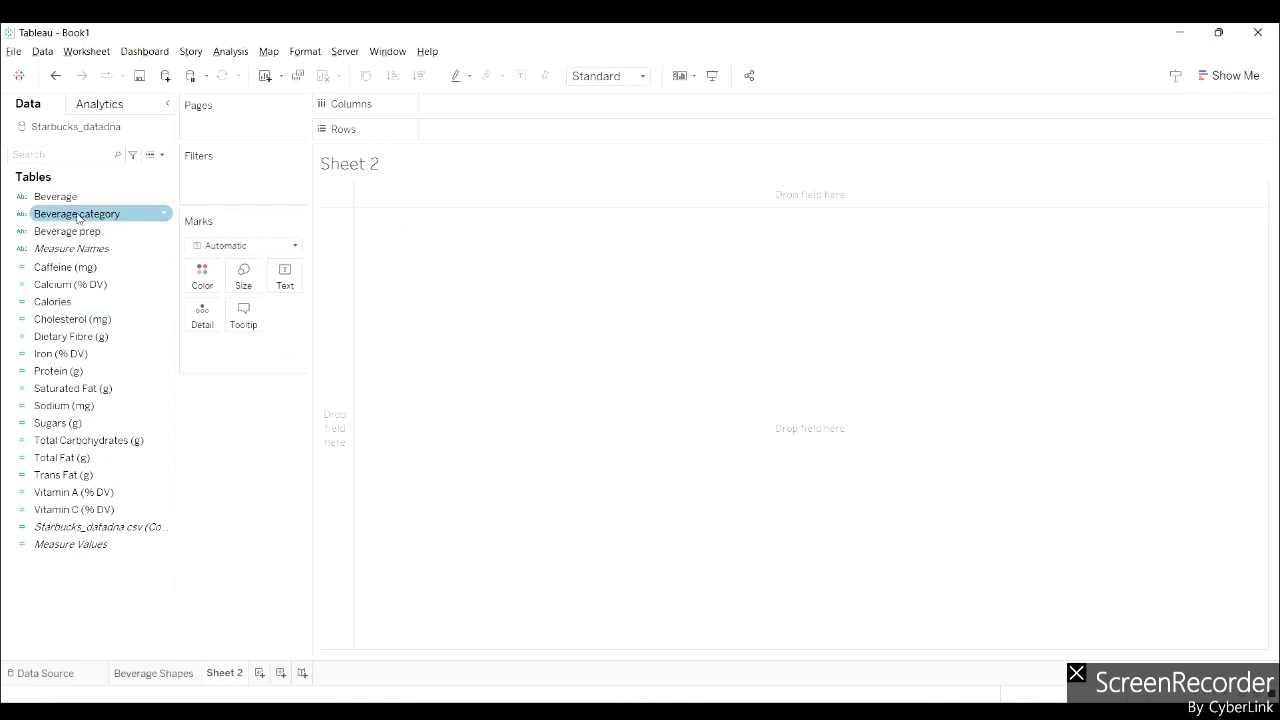
pyautogui.doubleClick(78, 217)
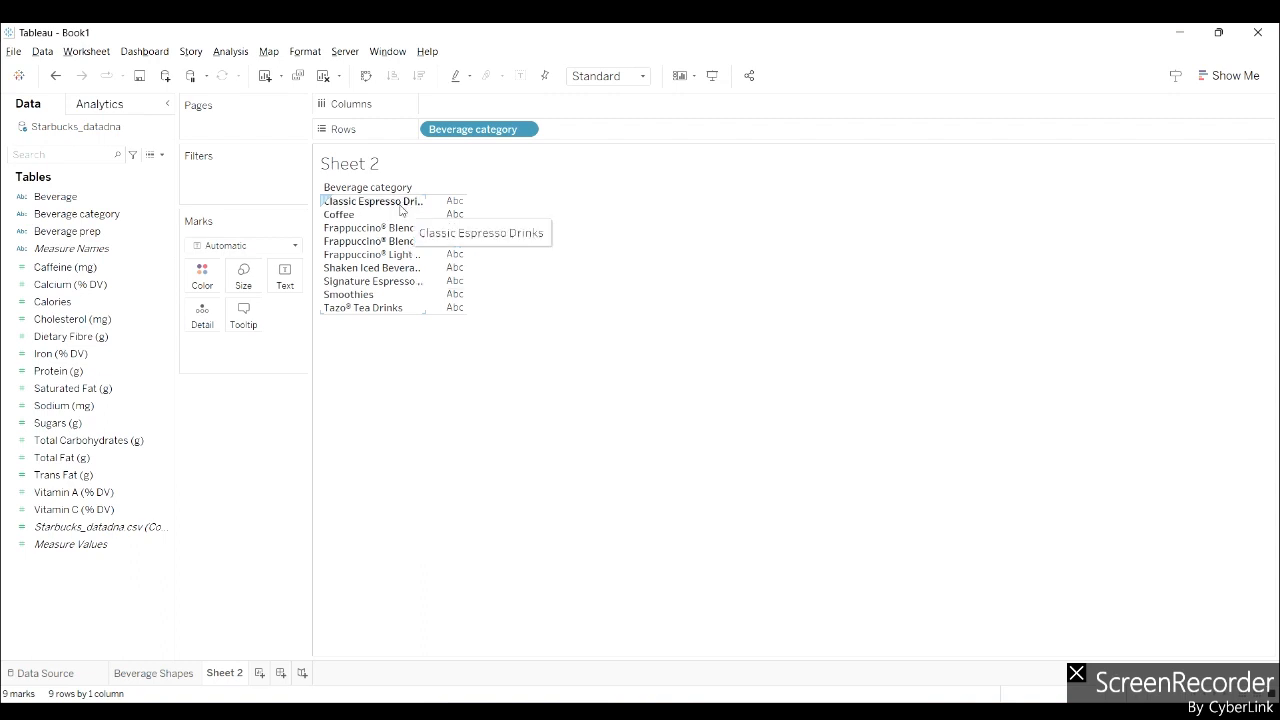
pyautogui.click(642, 76)
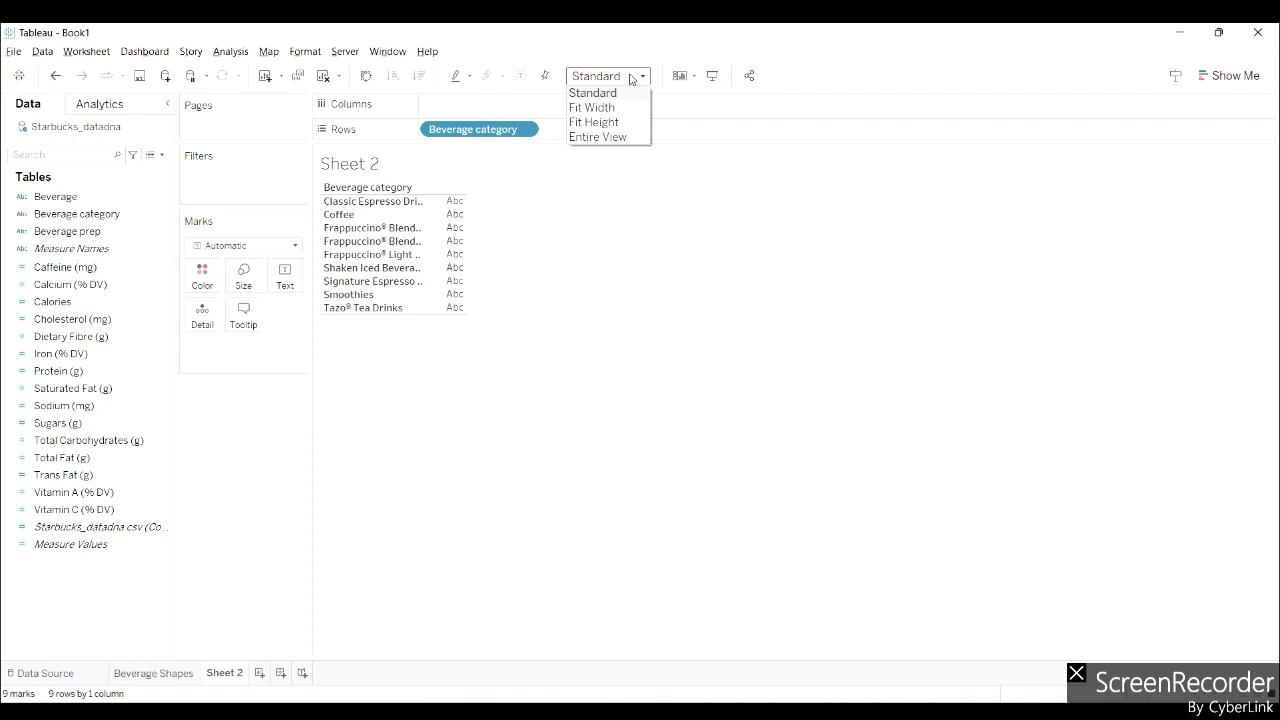
pyautogui.click(597, 137)
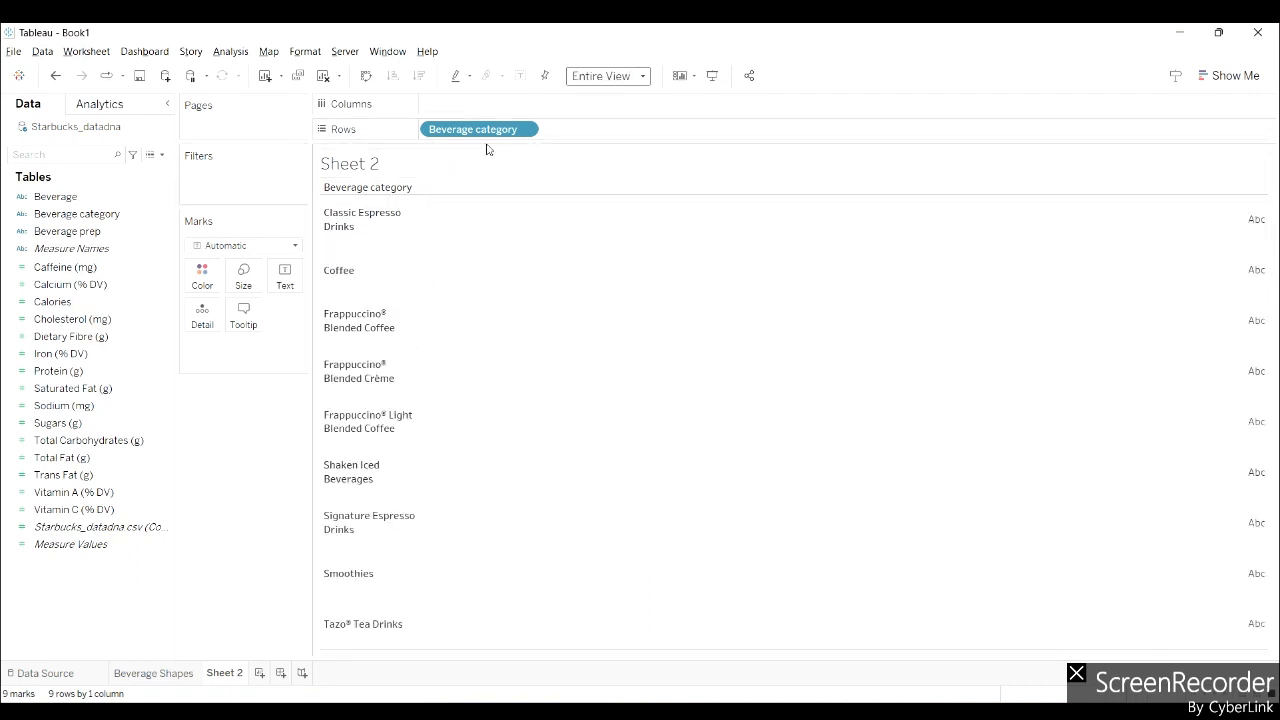
# Display Beverage category as the text label on the sheet's marks
pyautogui.moveTo(89, 220); pyautogui.dragTo(285, 279)
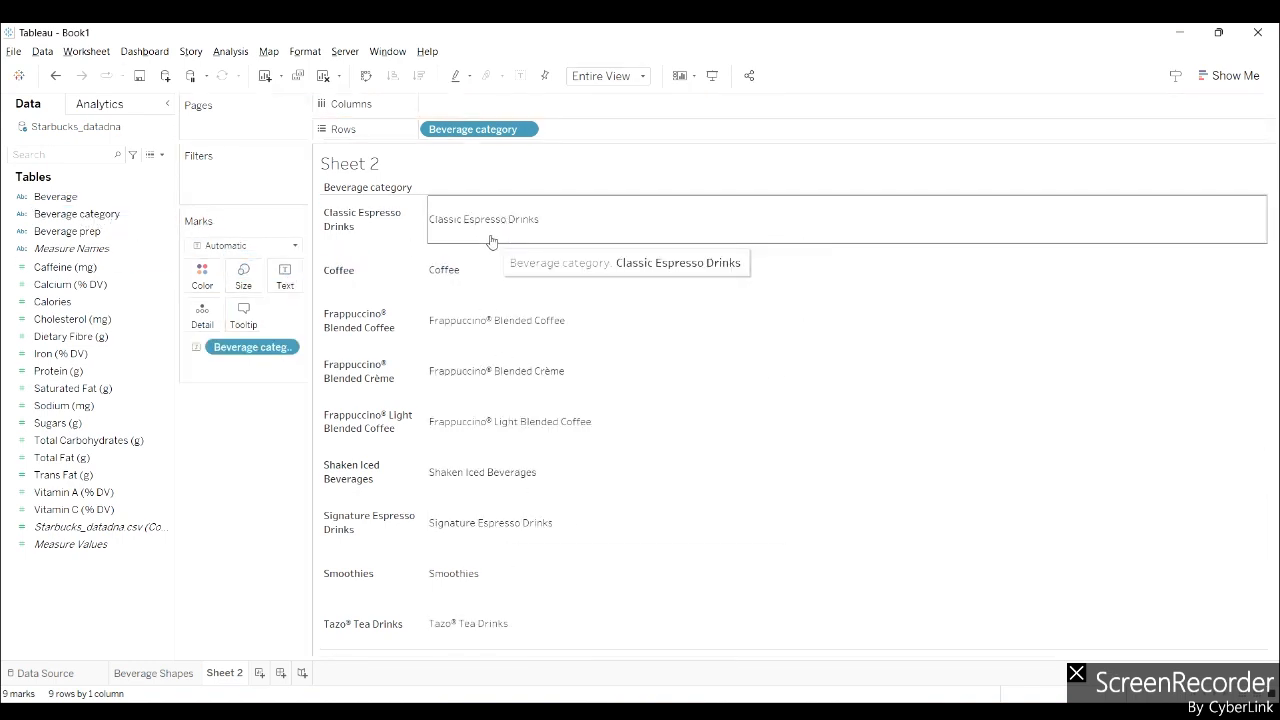
pyautogui.hotkey('ctrl', 'z')
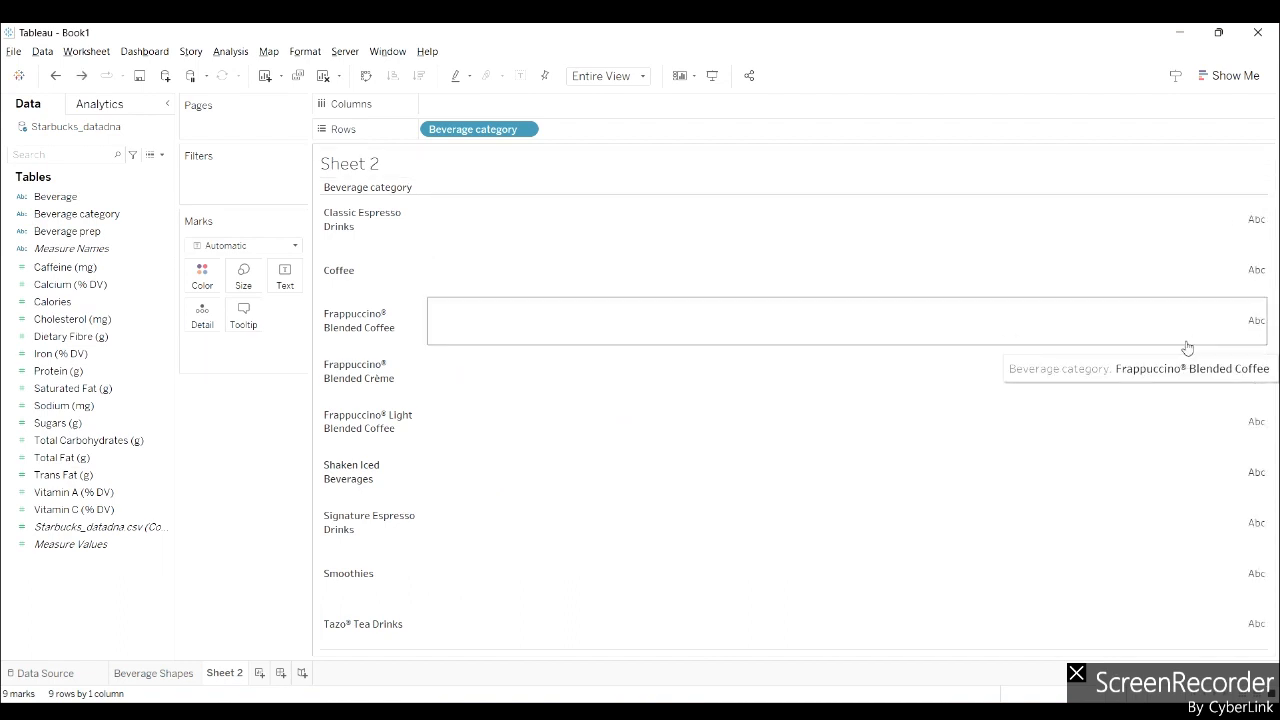
pyautogui.hotkey('ctrl', 'y')
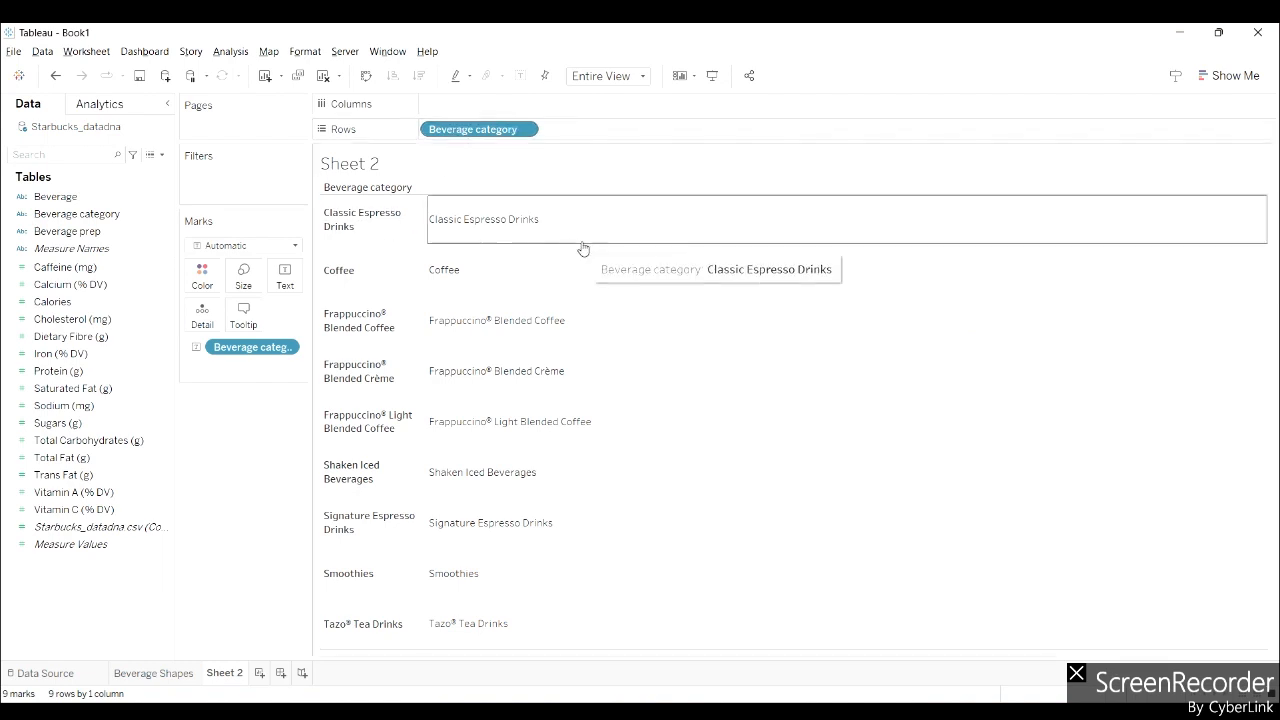
# Hide the Beverage category field label and its row headers, leaving only the text marks with nothing selected
pyautogui.rightClick(373, 193)
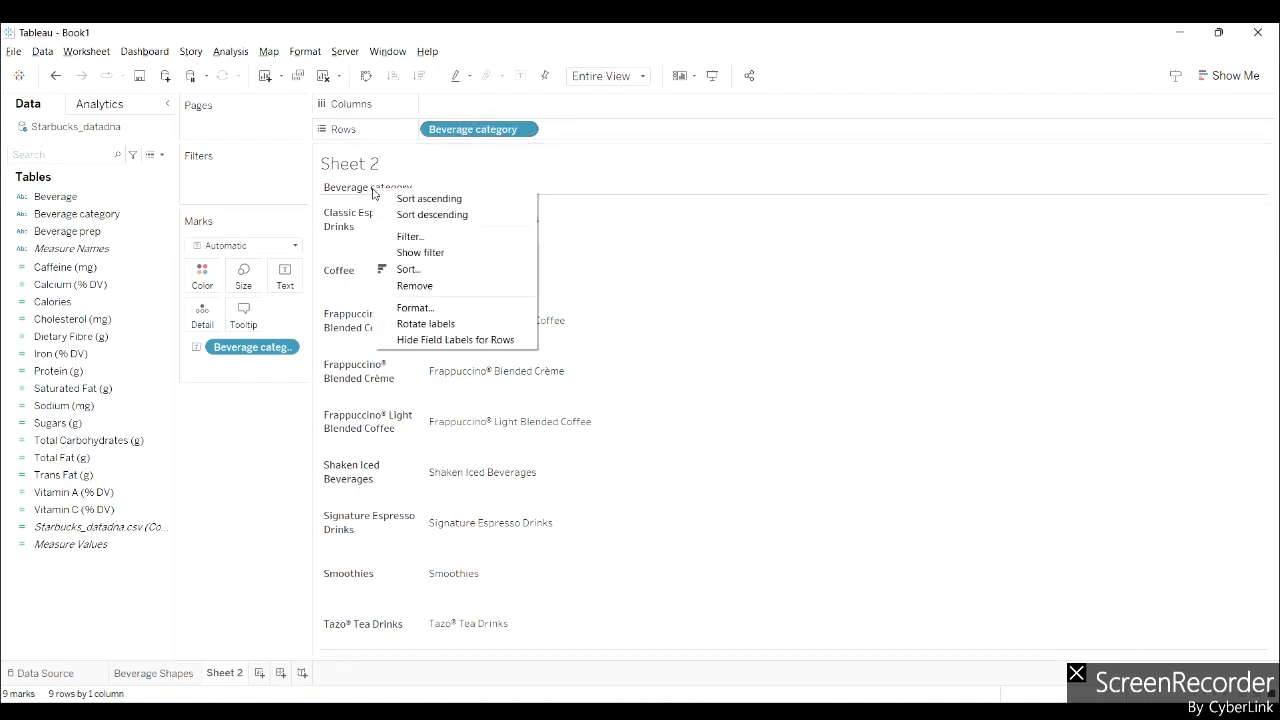
pyautogui.click(413, 340)
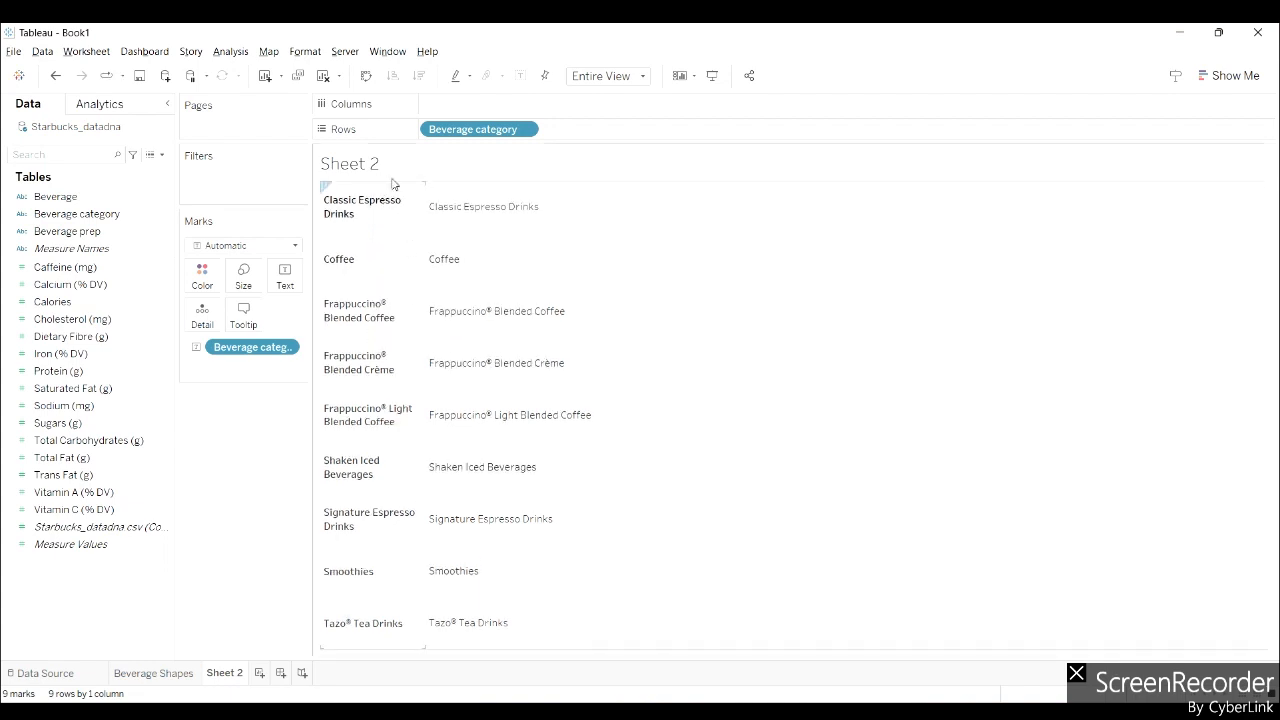
pyautogui.rightClick(365, 201)
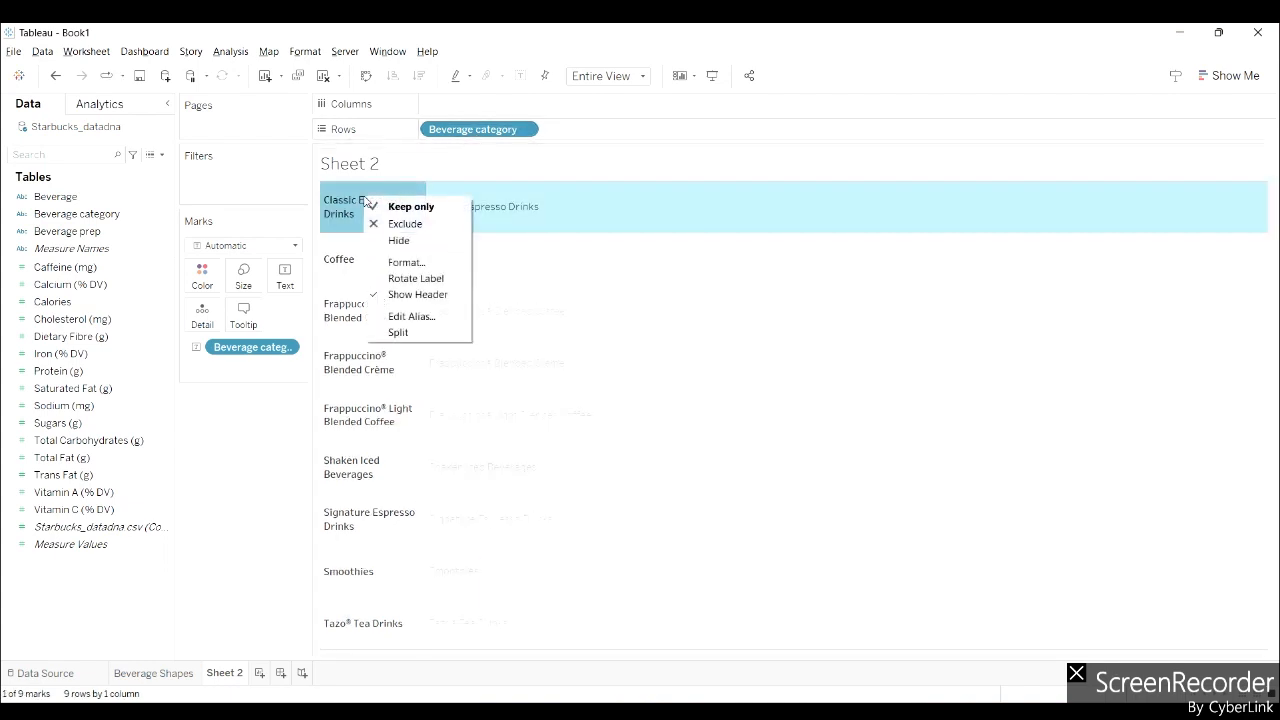
pyautogui.click(393, 298)
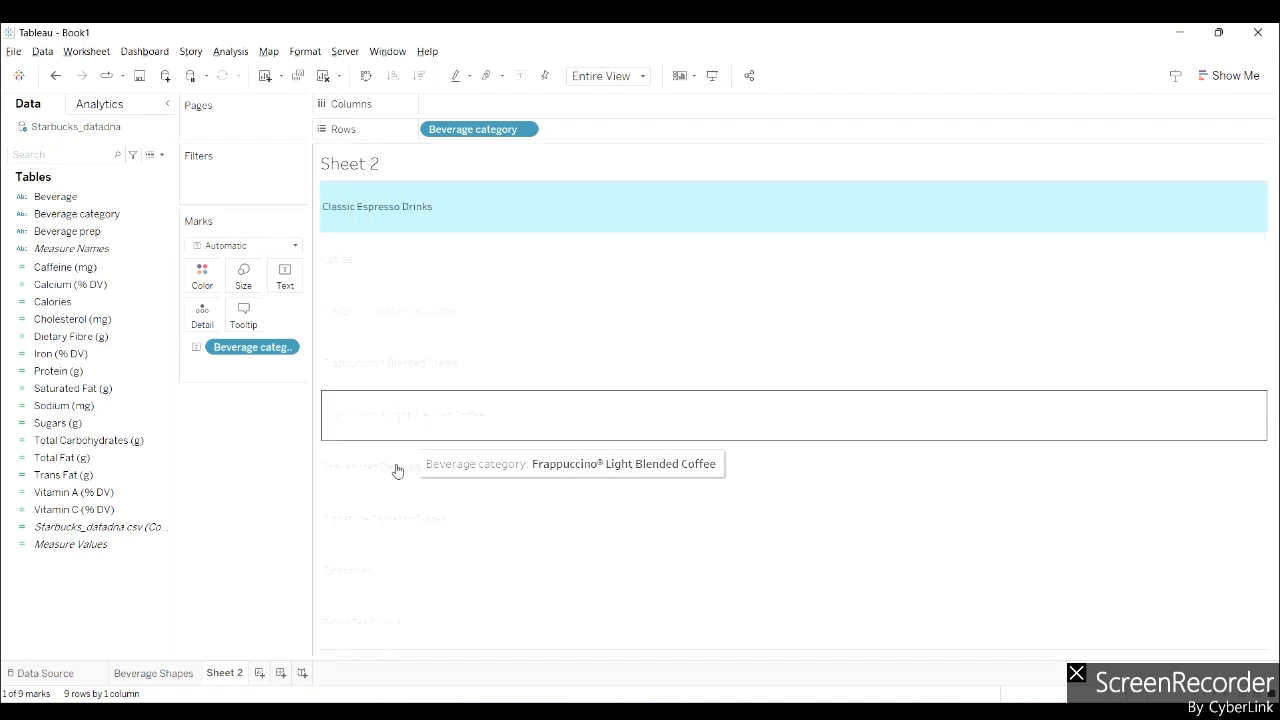
pyautogui.click(363, 206)
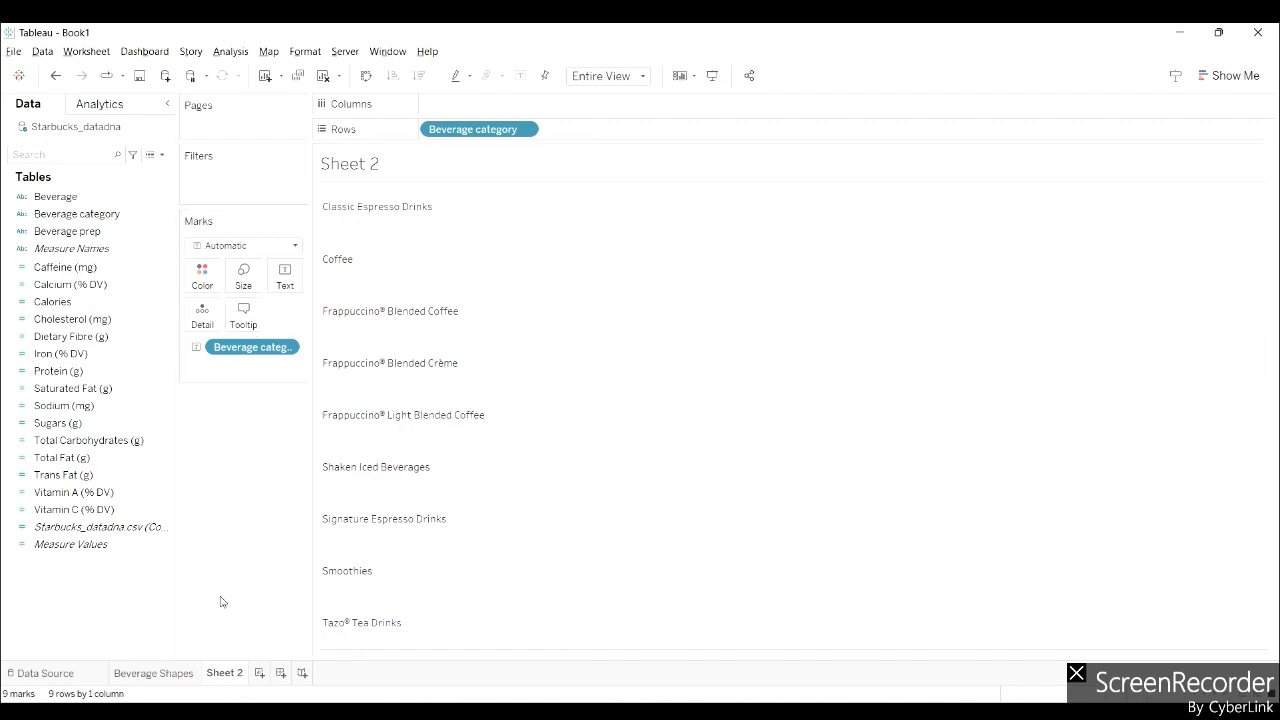
# Rename Sheet 2 as Beverage Category
pyautogui.doubleClick(227, 674)
pyautogui.write('Beverage Category')
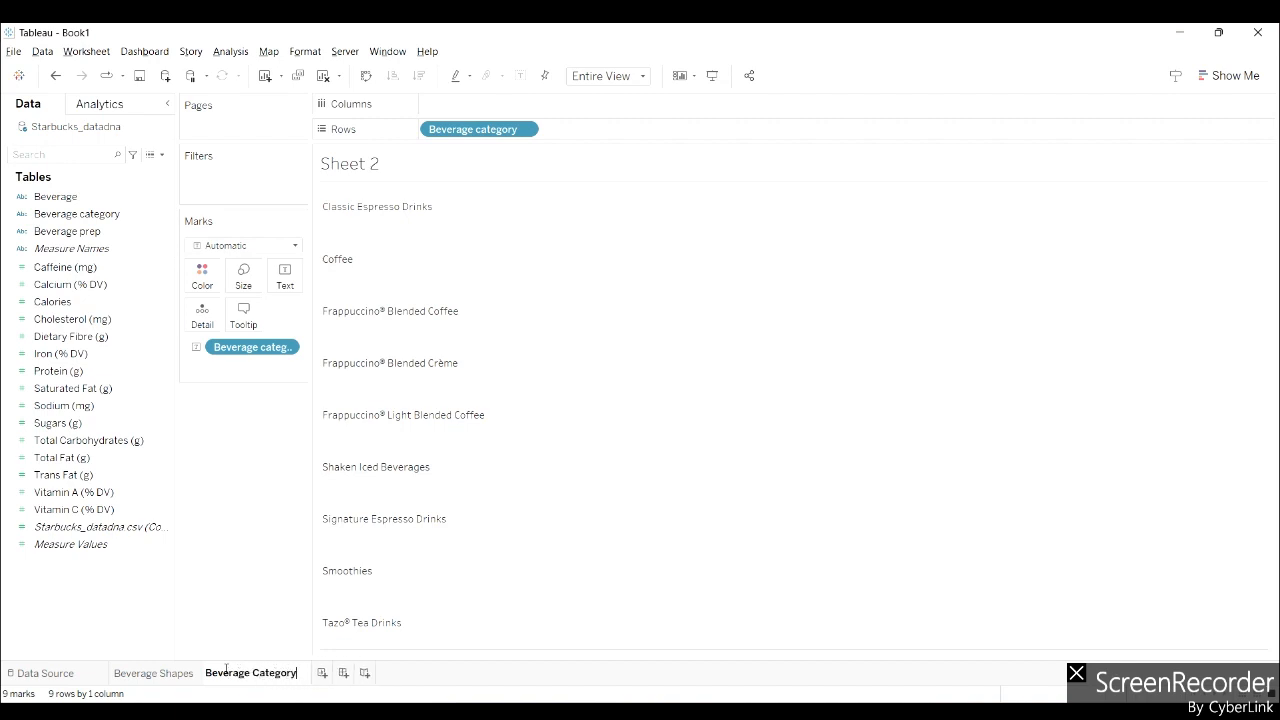
pyautogui.press('Return')
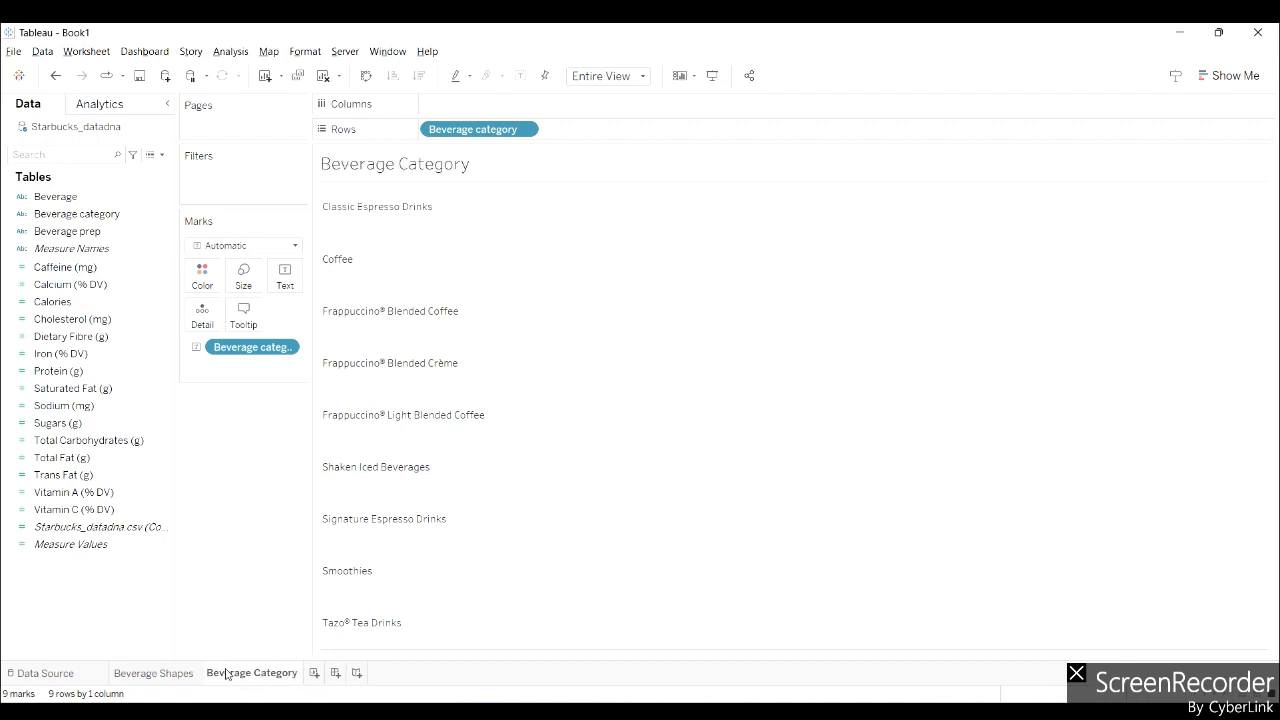
# Create a new worksheet with Beverage and Beverage prep in Rows, and Beverage prep also as the text label
pyautogui.click(314, 676)
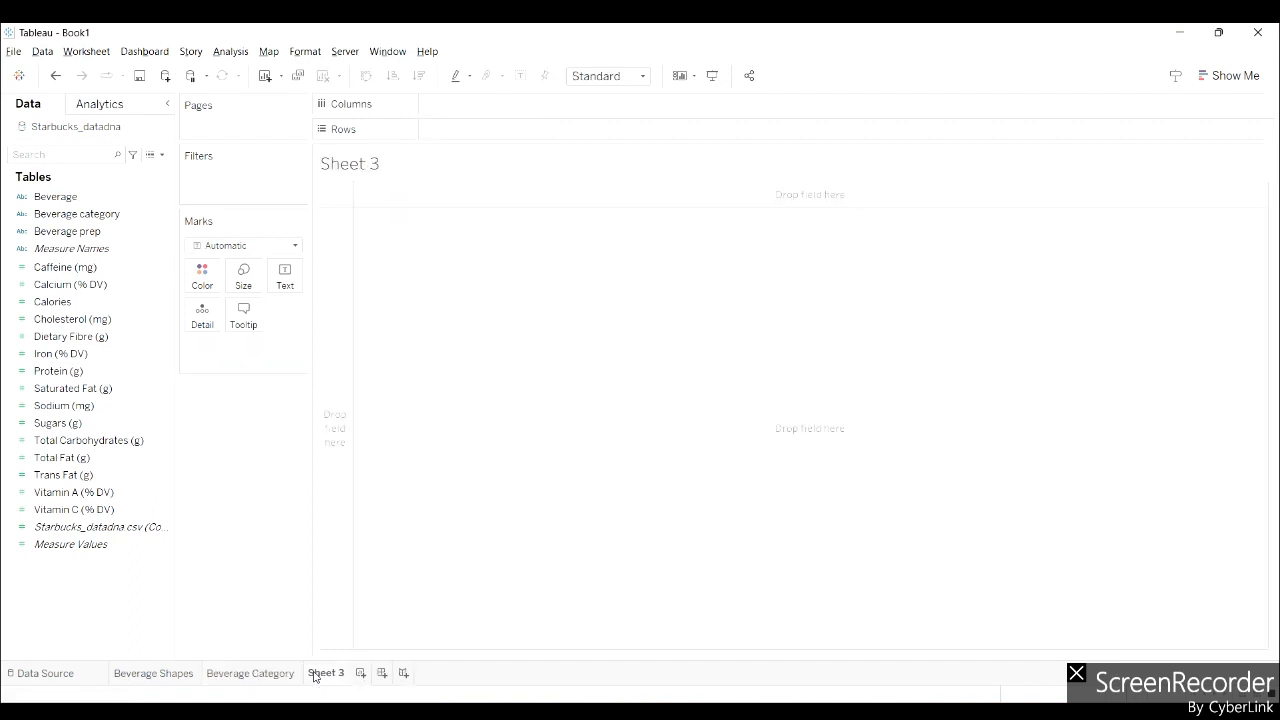
pyautogui.doubleClick(45, 205)
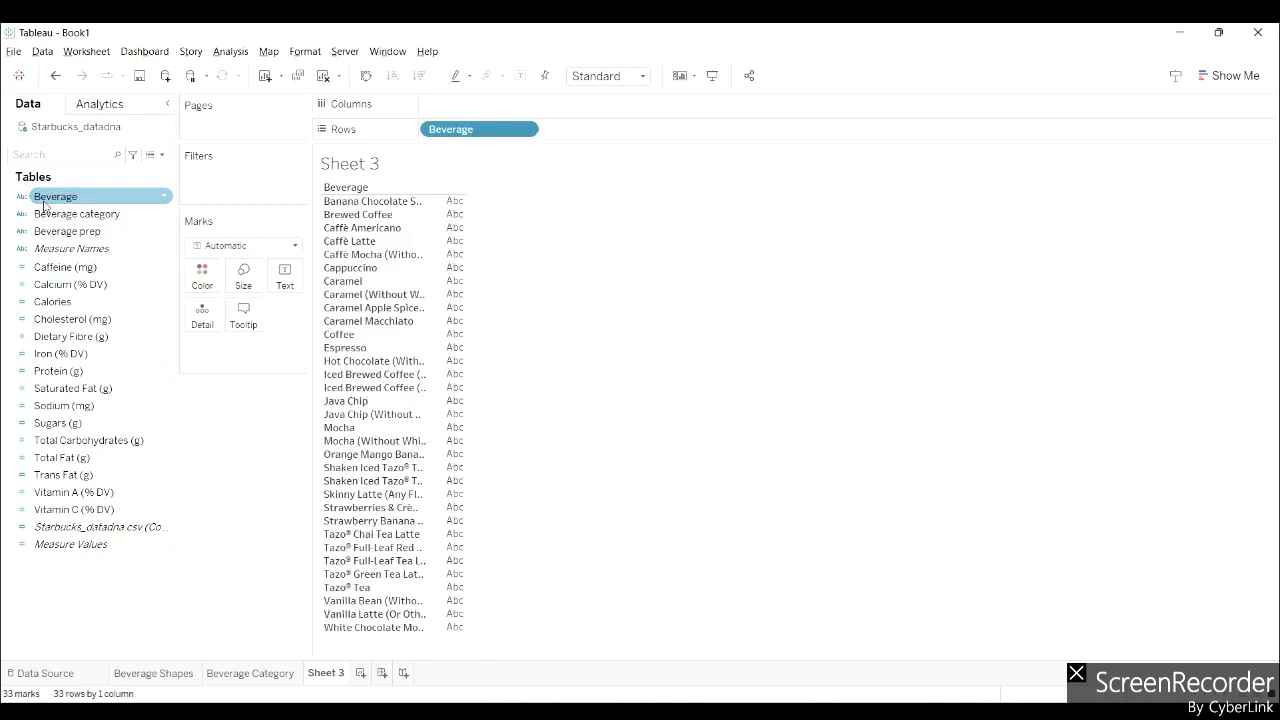
pyautogui.doubleClick(60, 233)
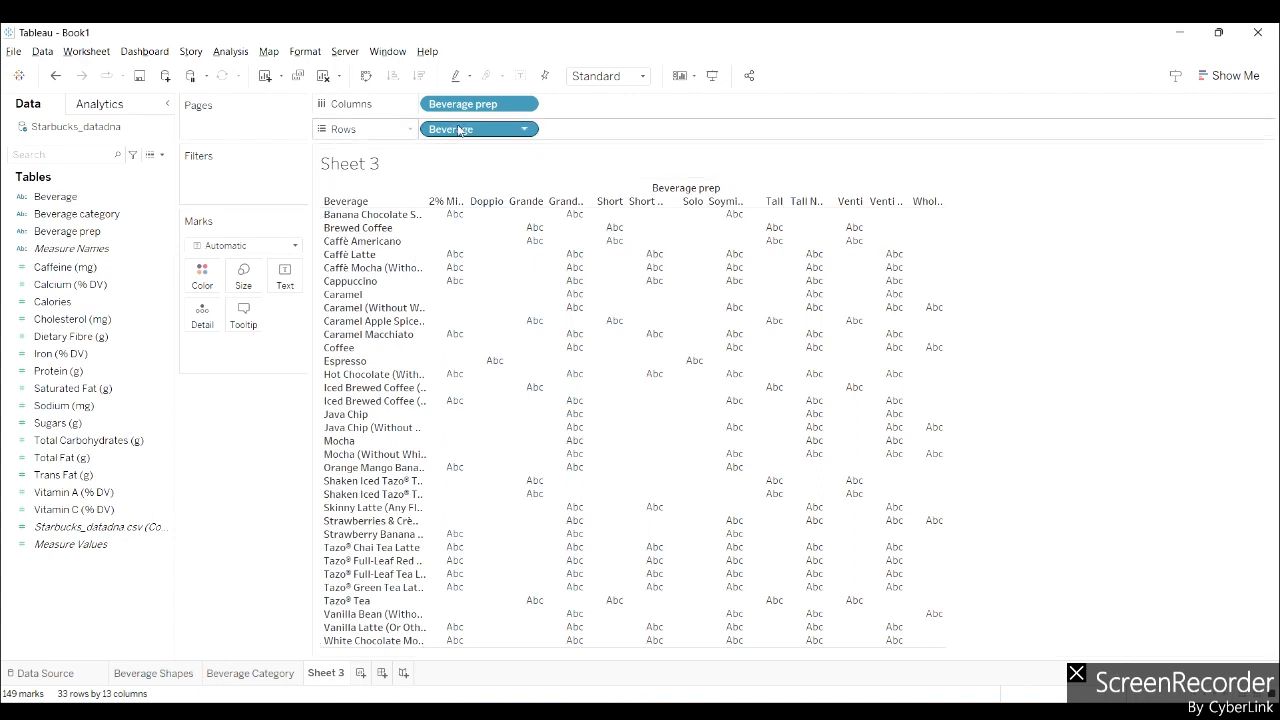
pyautogui.moveTo(452, 109); pyautogui.dragTo(597, 134)
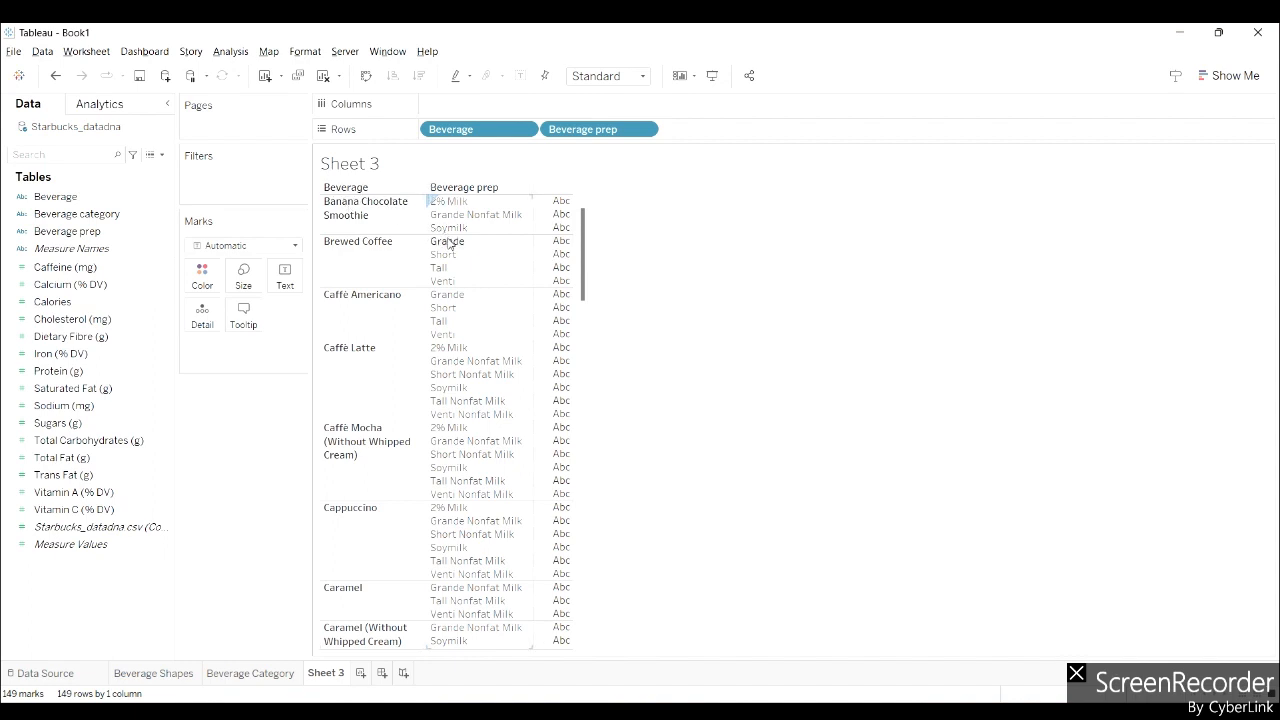
pyautogui.moveTo(557, 216)
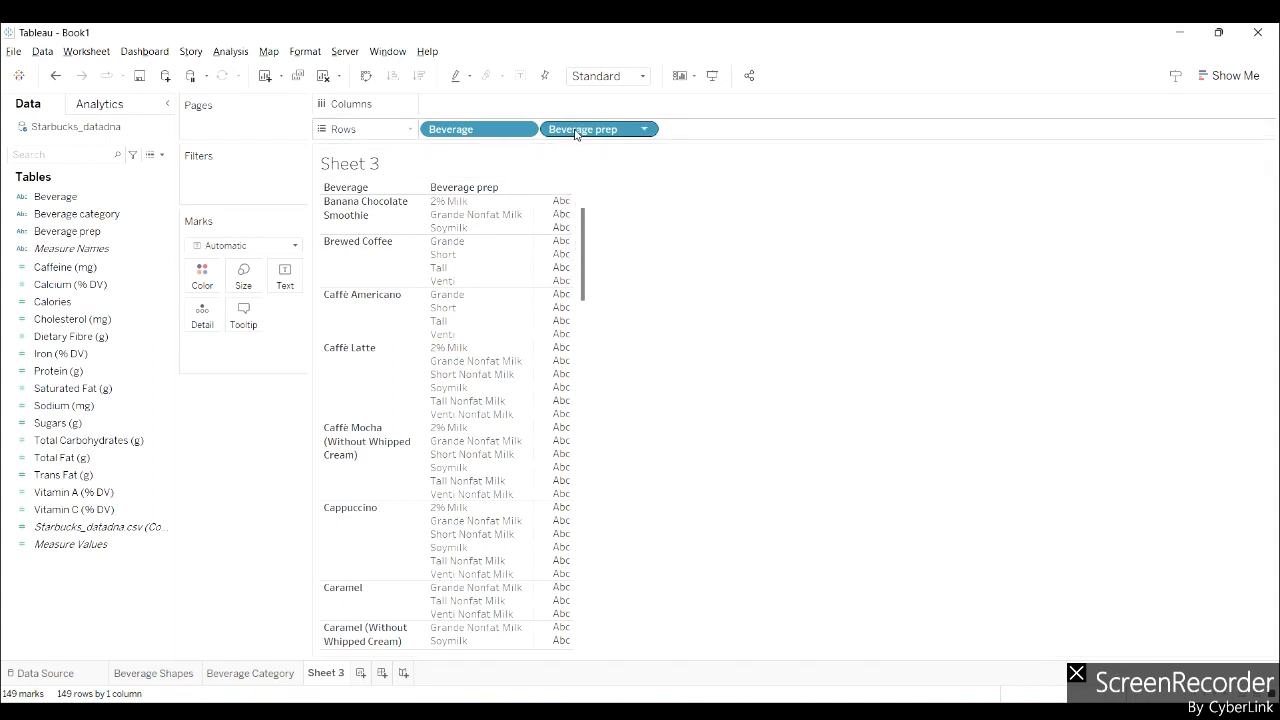
pyautogui.moveTo(575, 133); pyautogui.dragTo(285, 276)
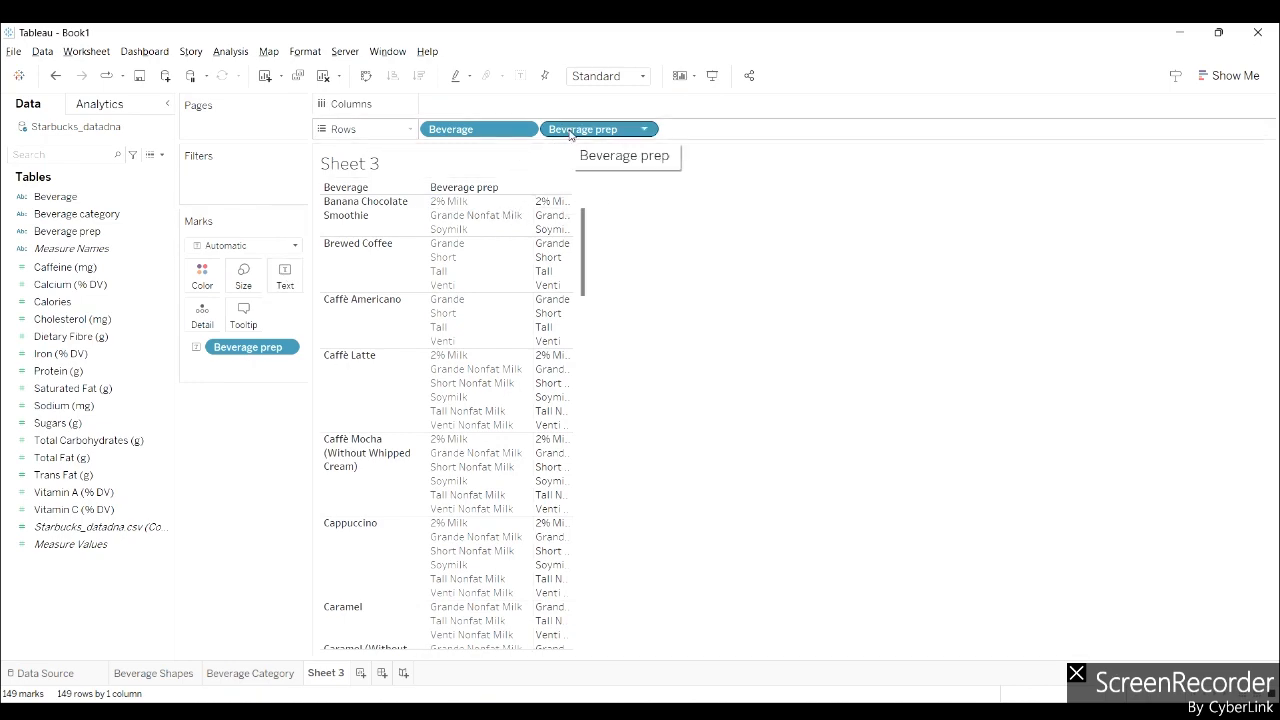
# Try removing Beverage prep from Rows while keeping it as the text label
pyautogui.moveTo(571, 133); pyautogui.dragTo(230, 467)
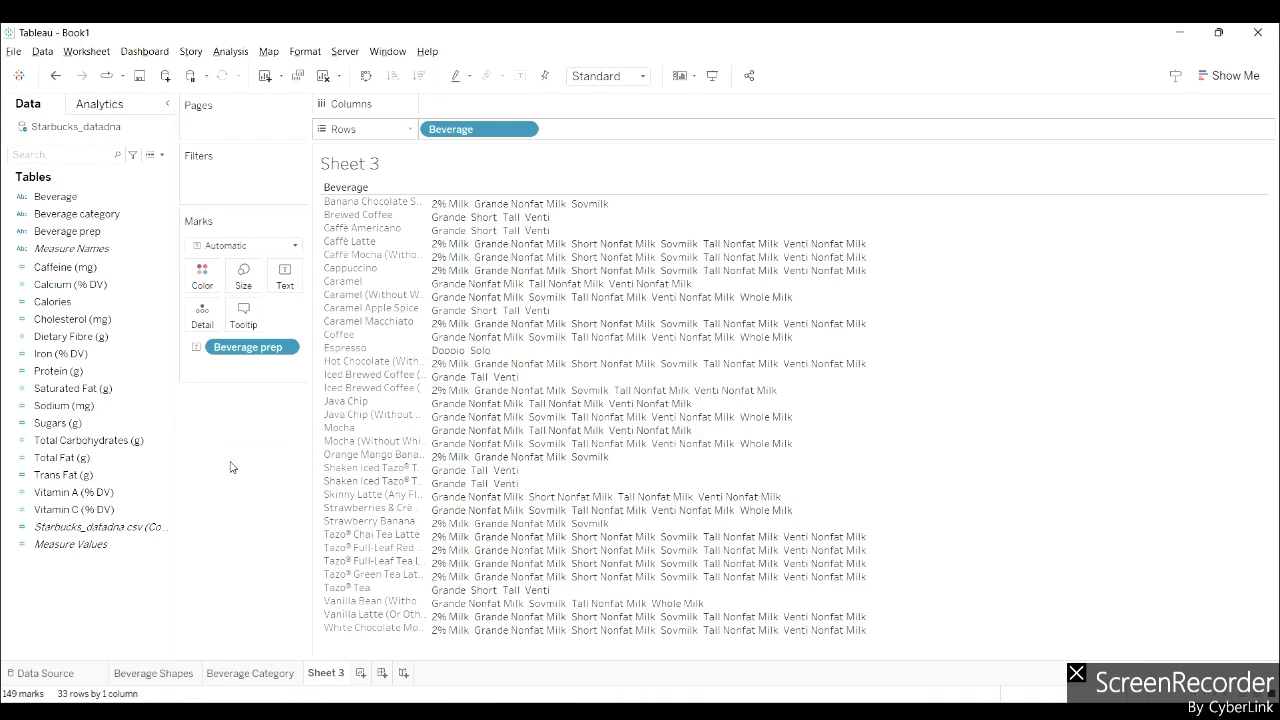
pyautogui.moveTo(556, 203)
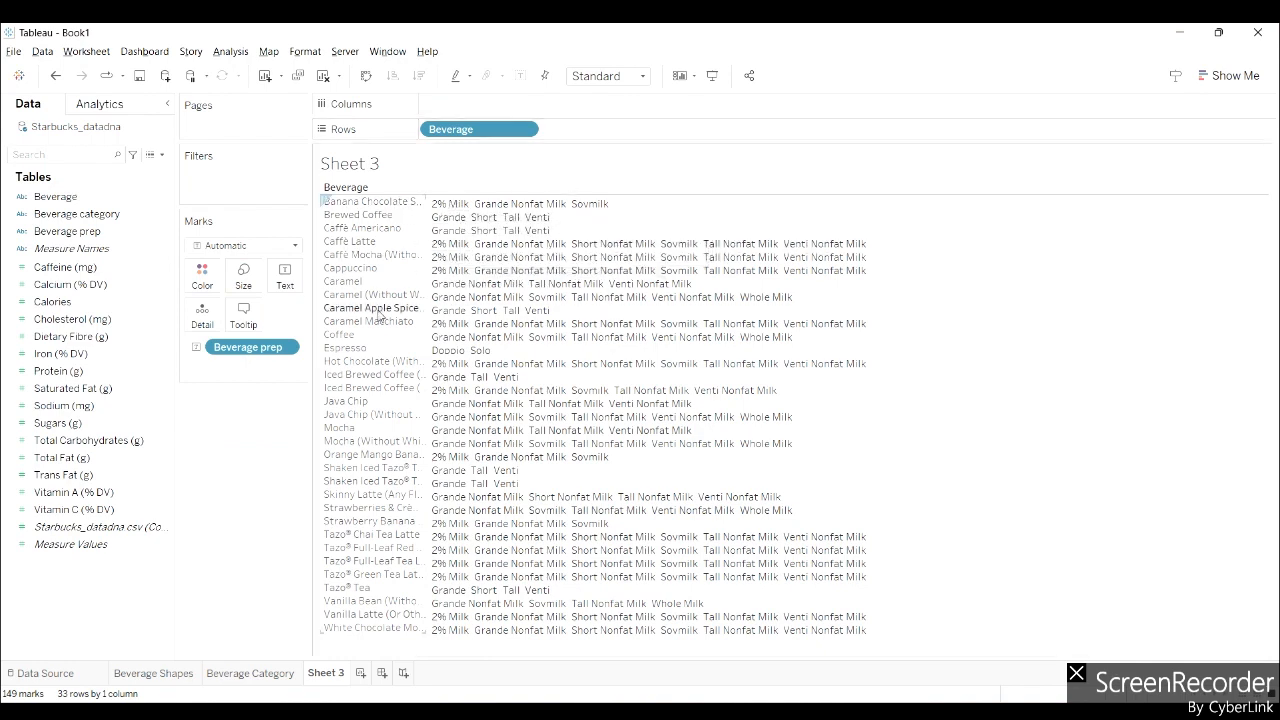
pyautogui.hotkey('ctrl', 'z')
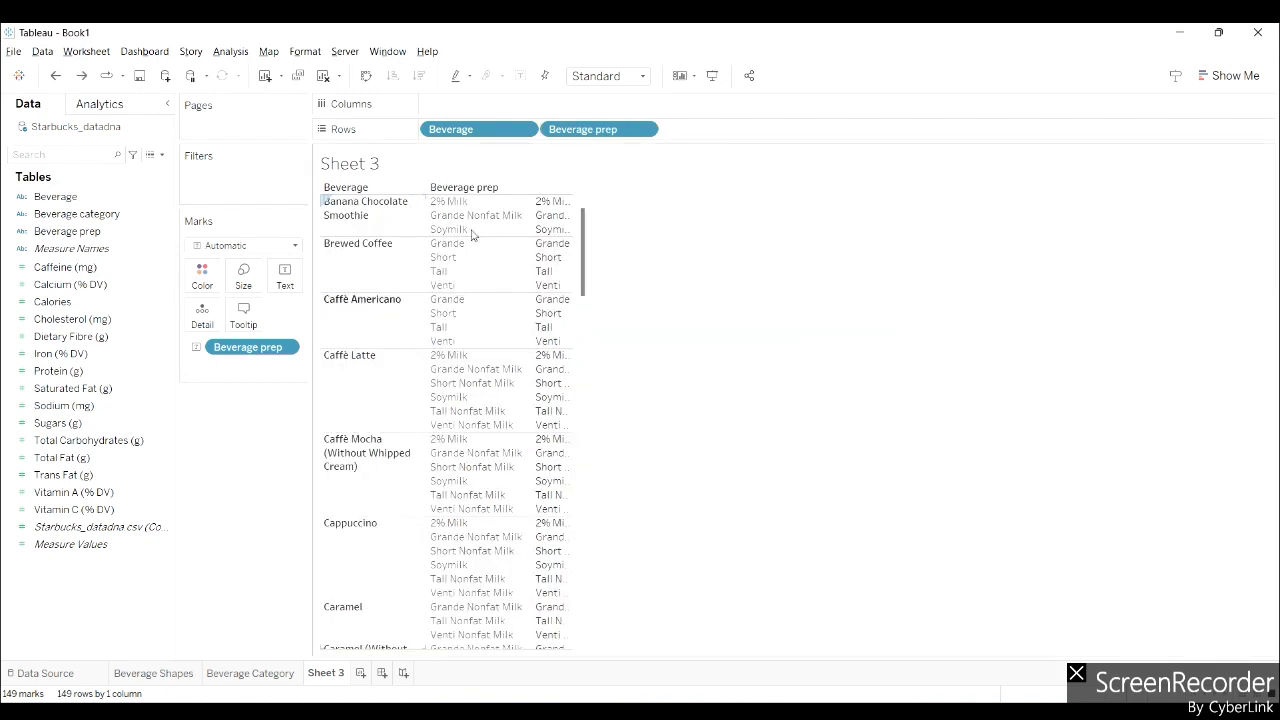
# Hide the Beverage prep row header and fit the sheet to Entire View
pyautogui.rightClick(590, 135)
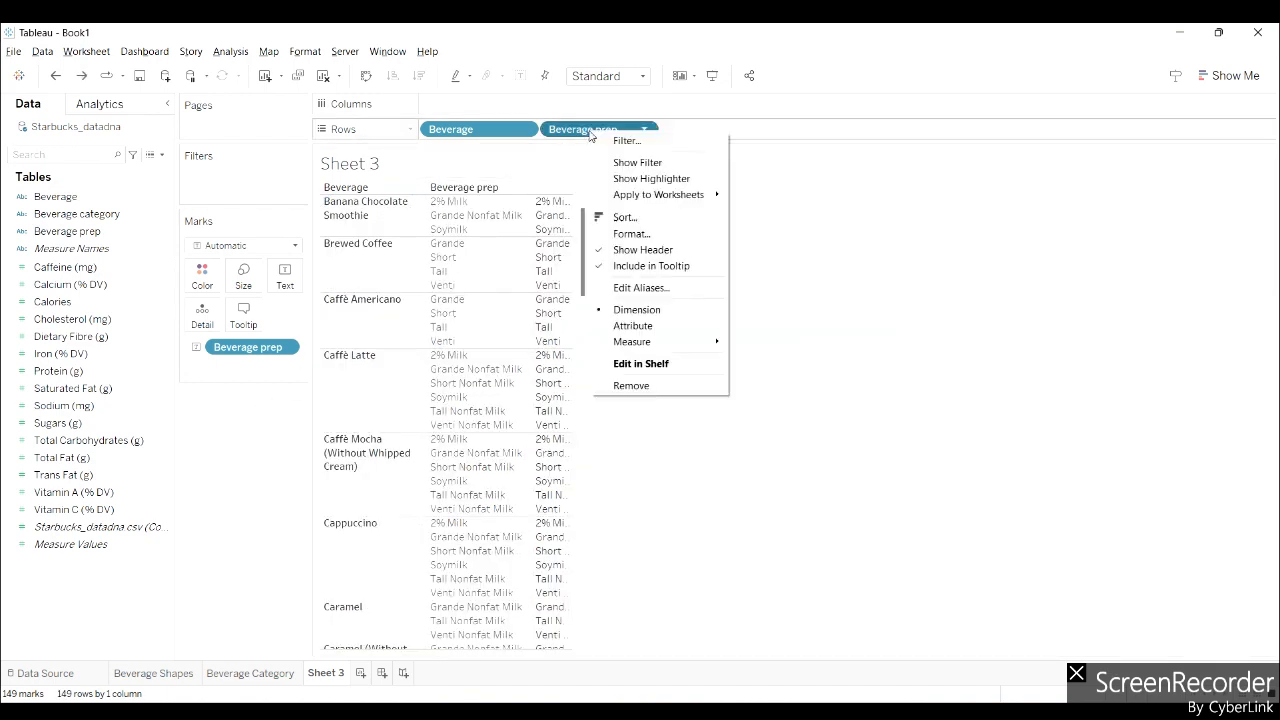
pyautogui.click(643, 250)
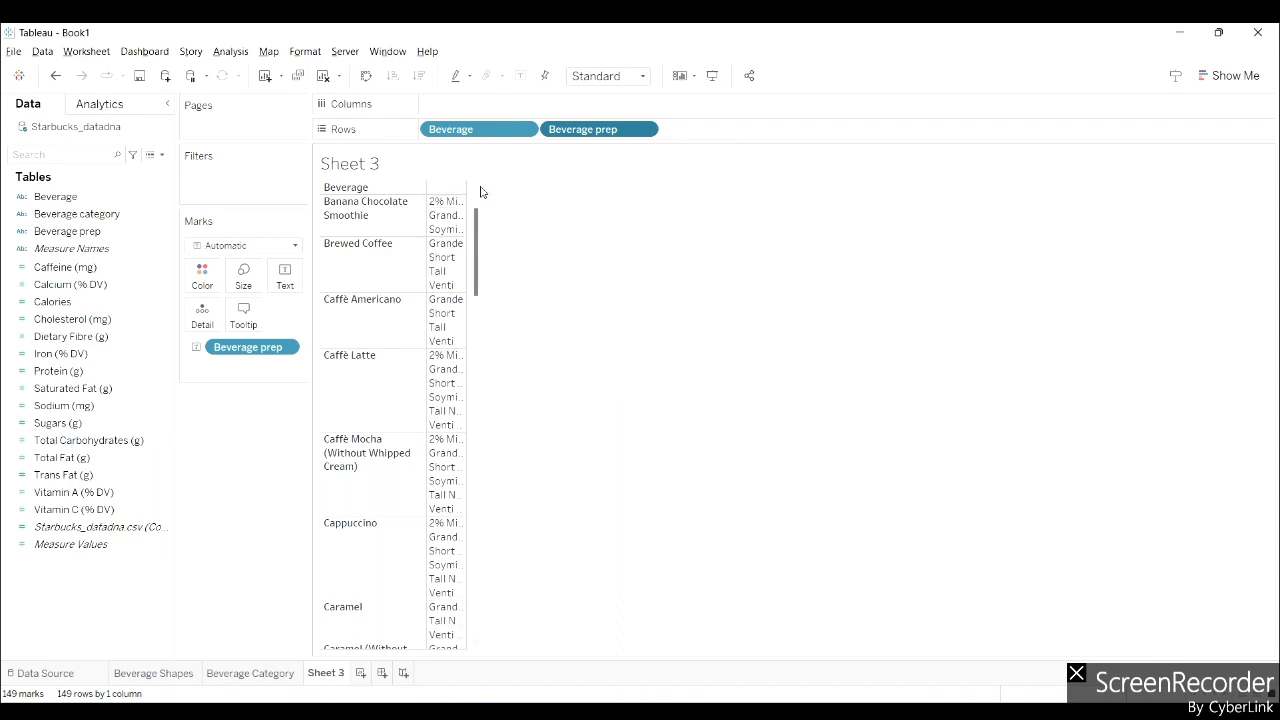
pyautogui.click(643, 77)
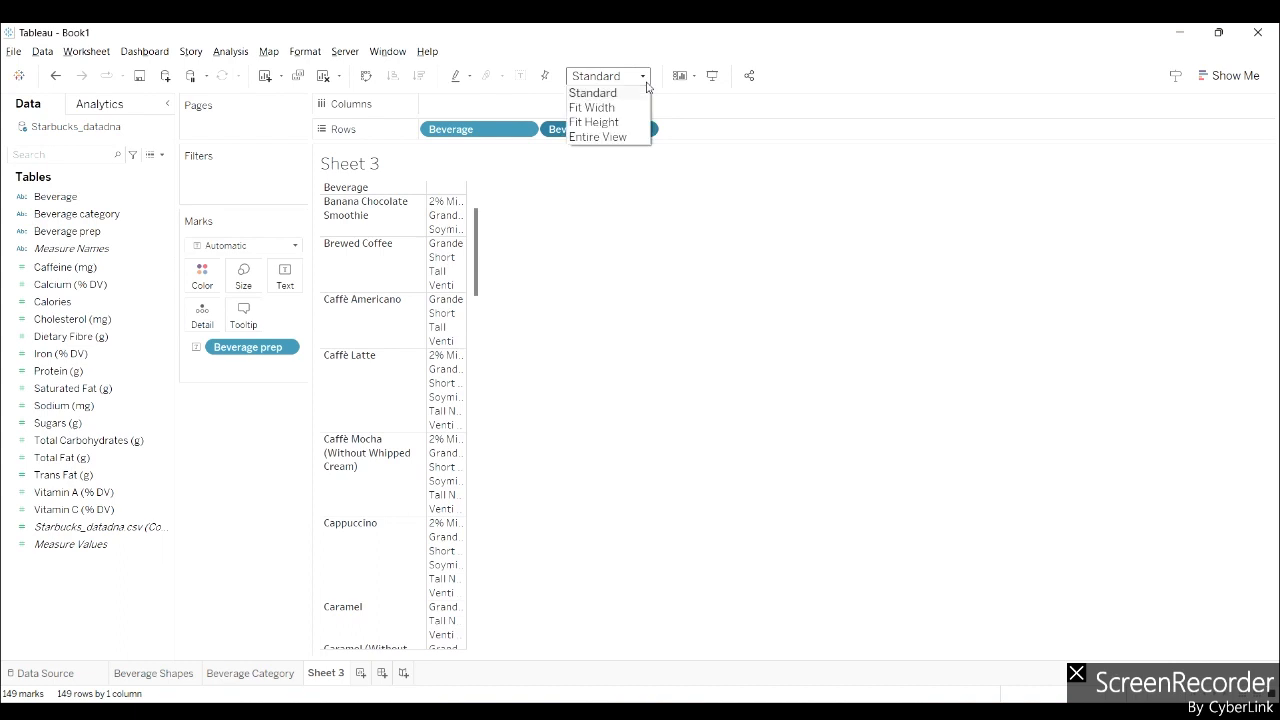
pyautogui.click(627, 138)
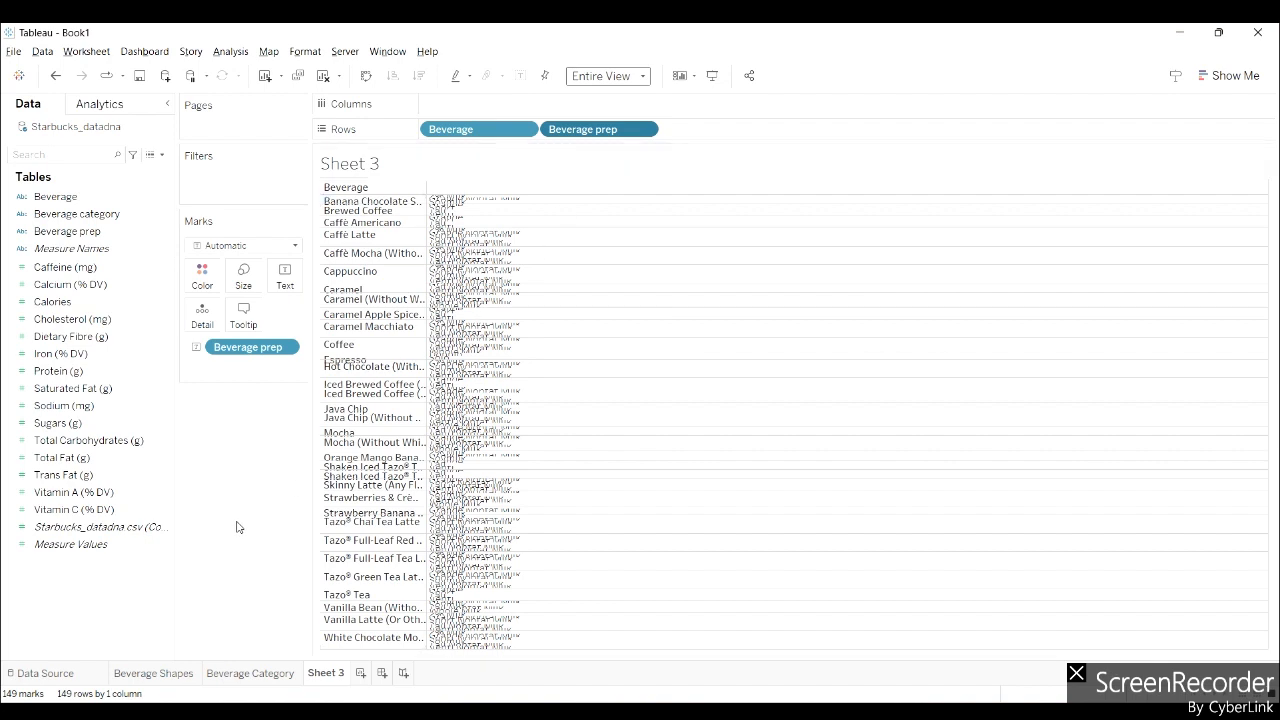
# Rename Sheet 3 as Beverage Prep
pyautogui.doubleClick(325, 673)
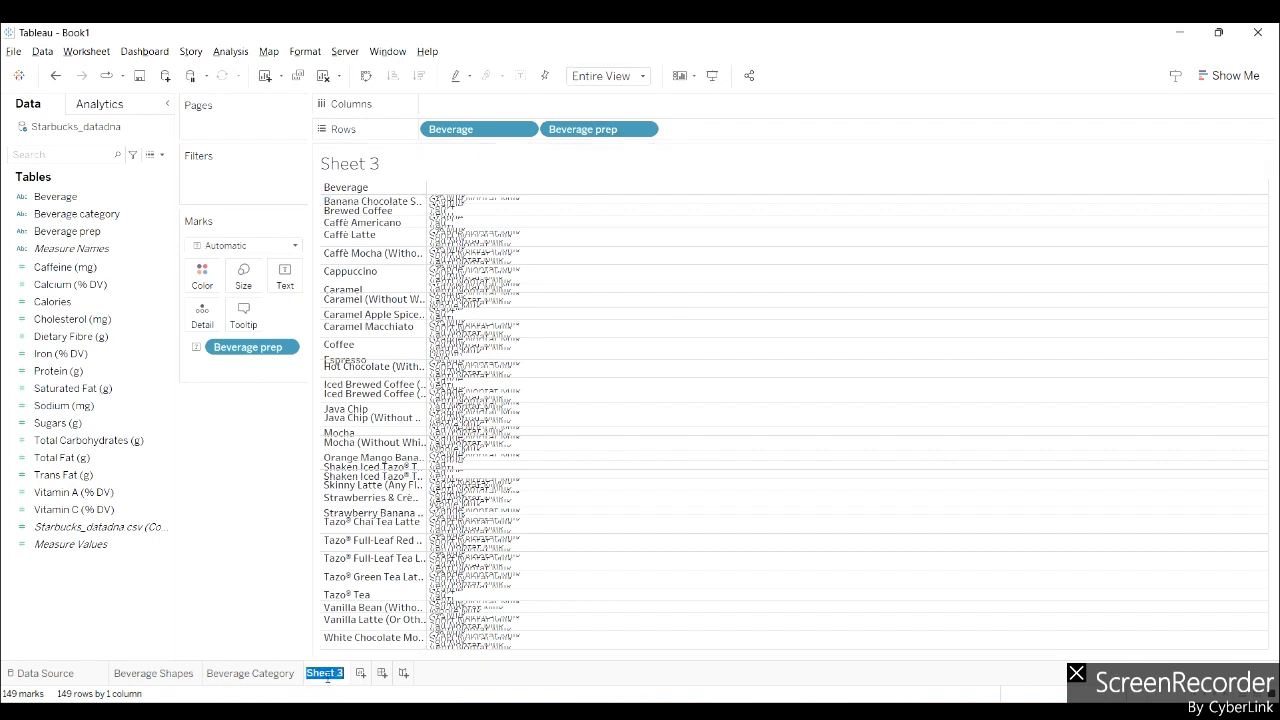
pyautogui.write('Beverage Prep')
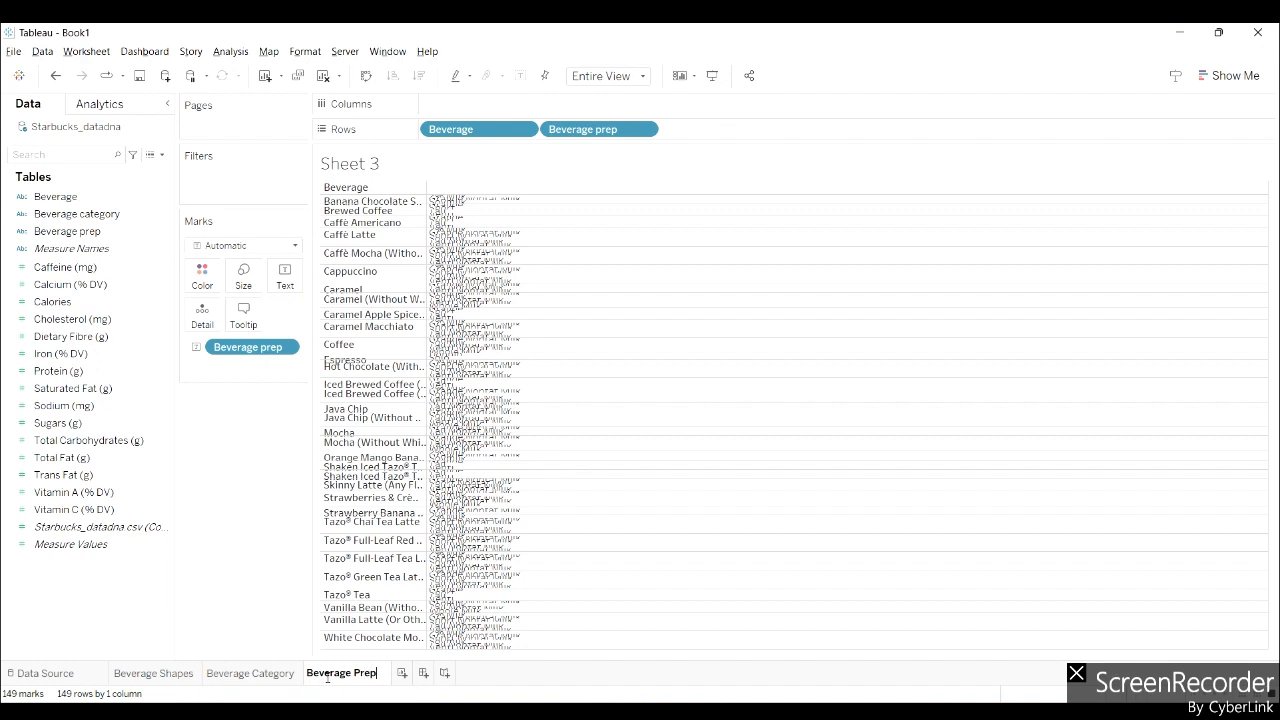
pyautogui.press('Return')
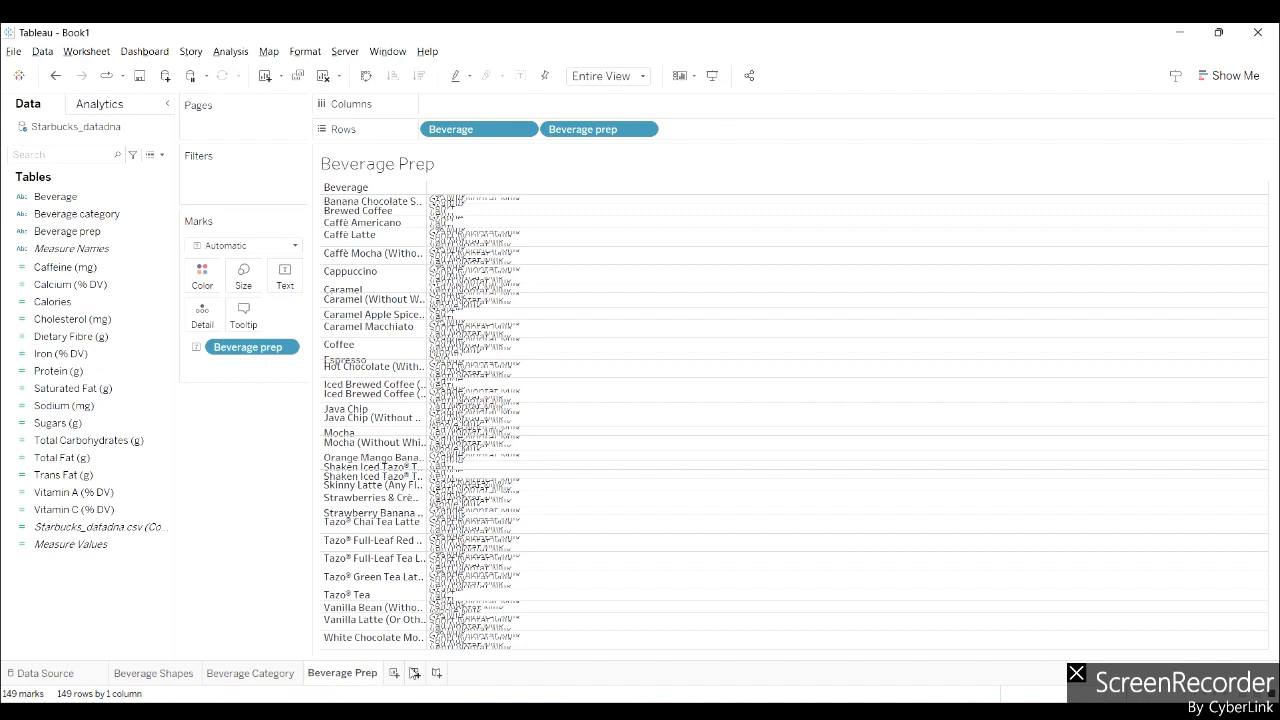
# Create a new worksheet that shows the sum of Calories as a text table
pyautogui.click(395, 673)
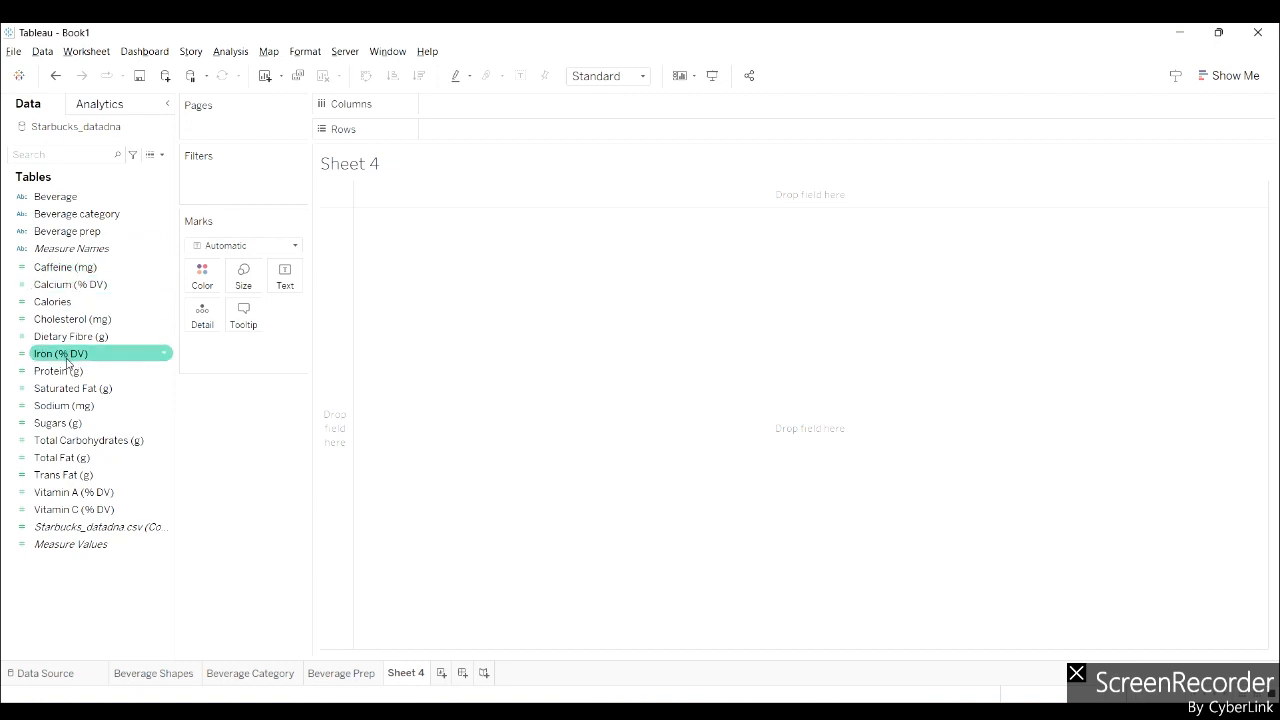
pyautogui.doubleClick(53, 302)
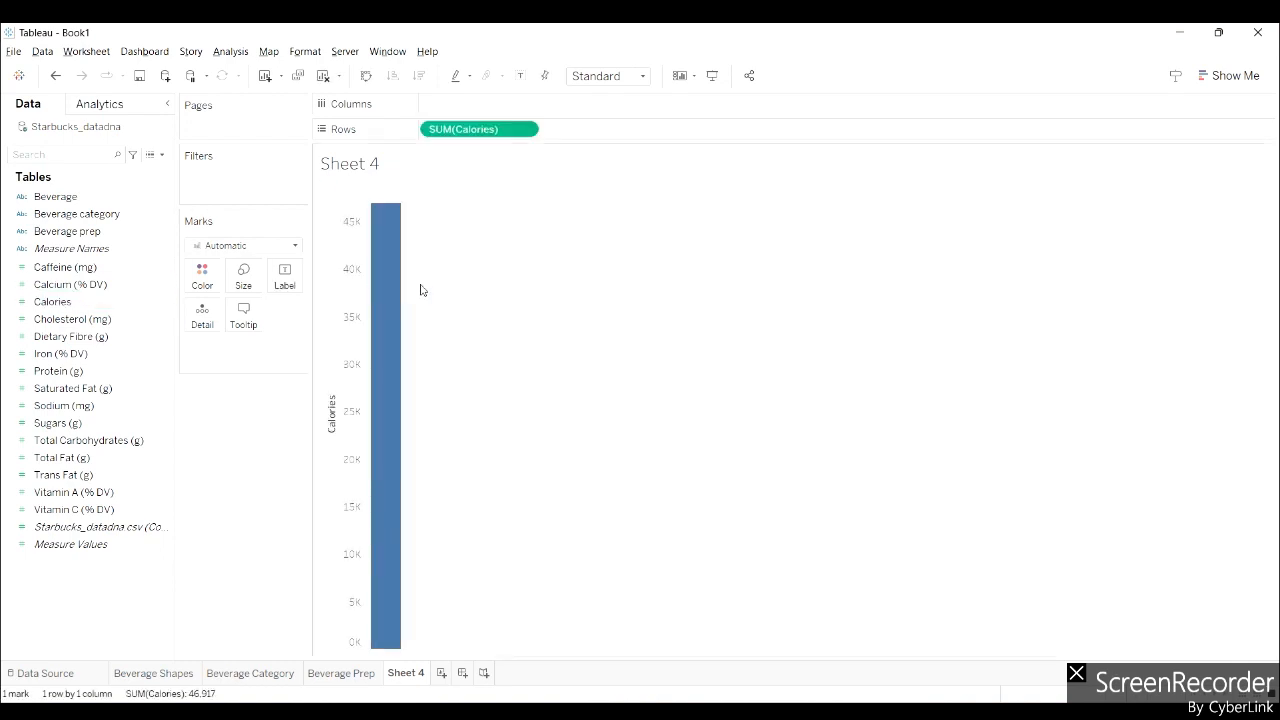
pyautogui.click(1216, 74)
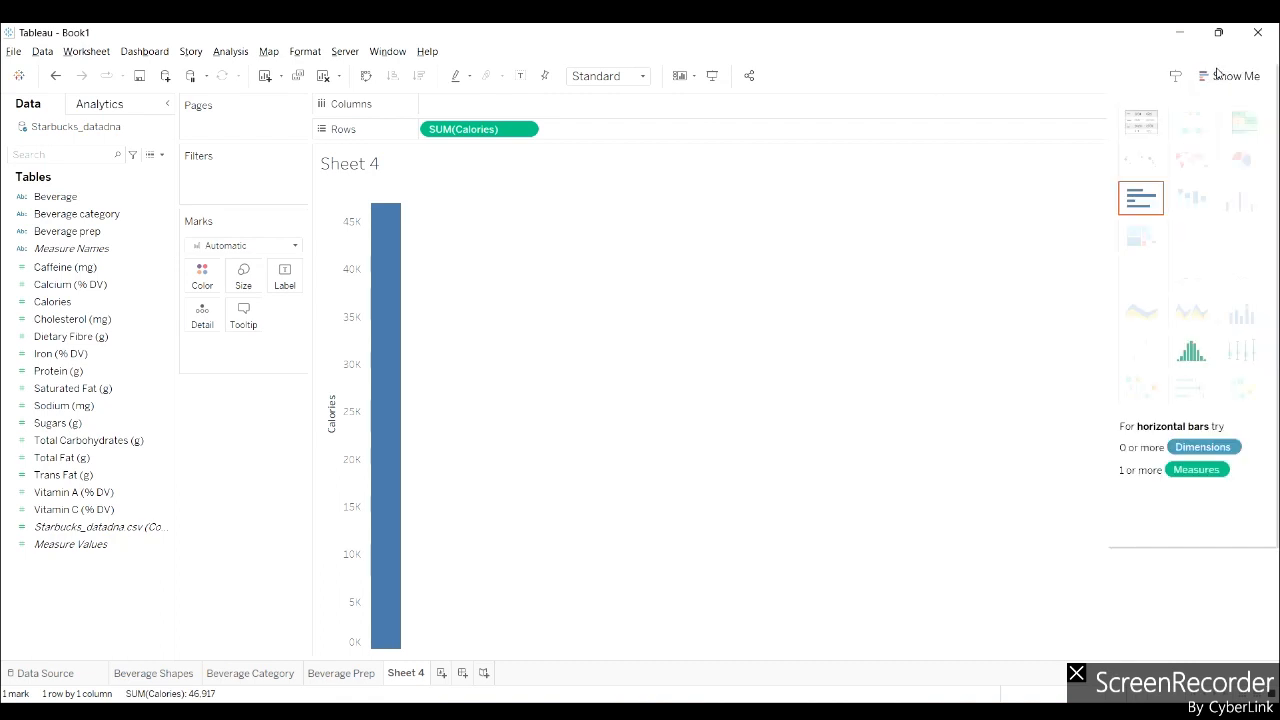
pyautogui.click(1145, 130)
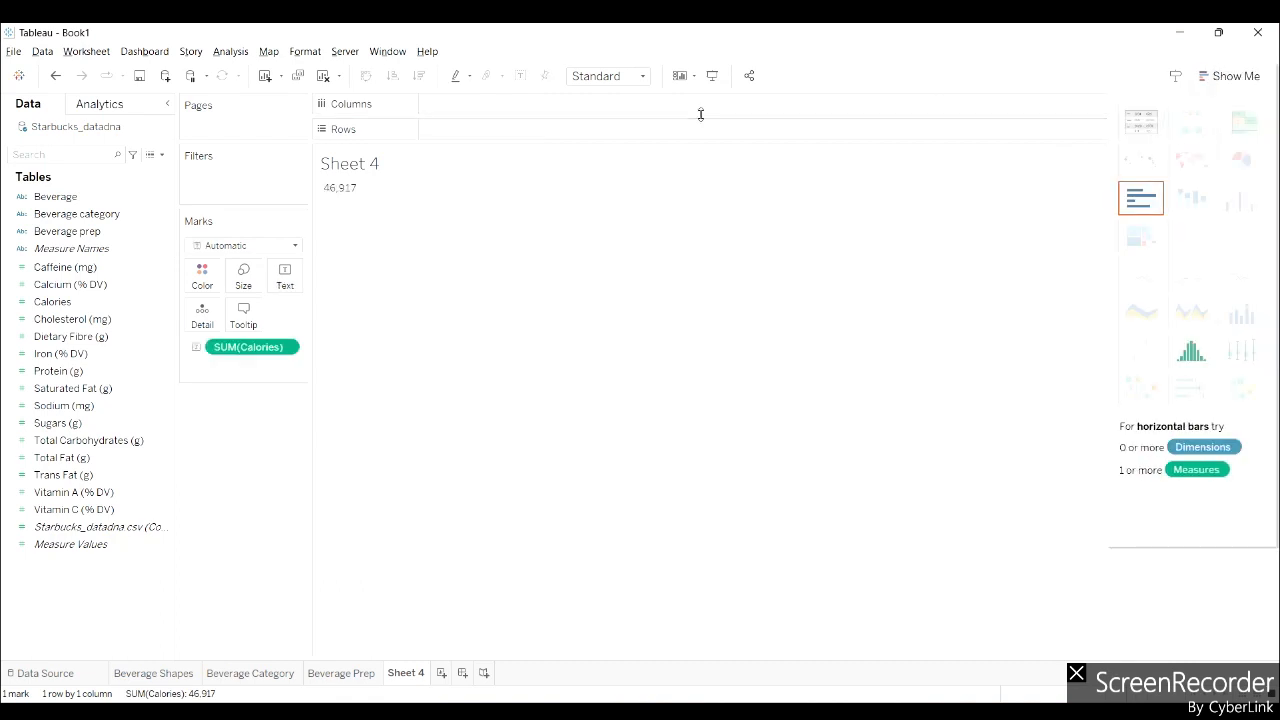
pyautogui.click(1226, 76)
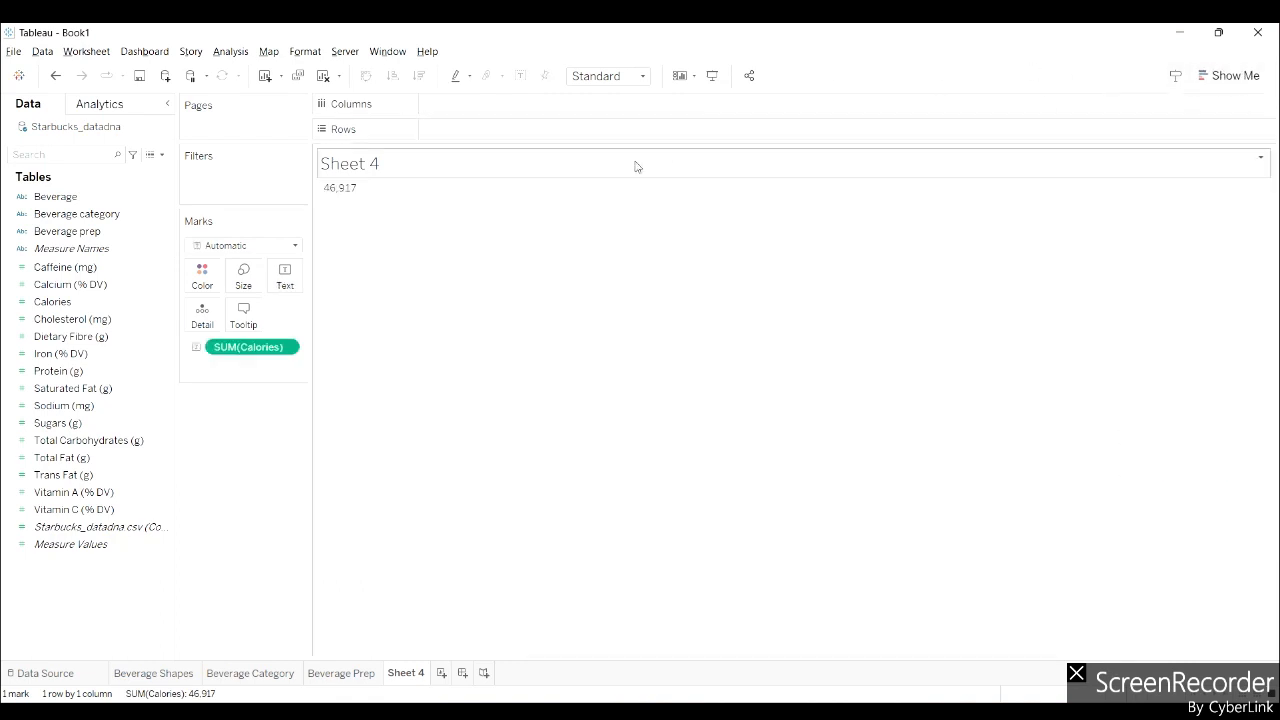
# Fit the Calories total sheet to Entire View and slightly increase the mark size
pyautogui.click(637, 80)
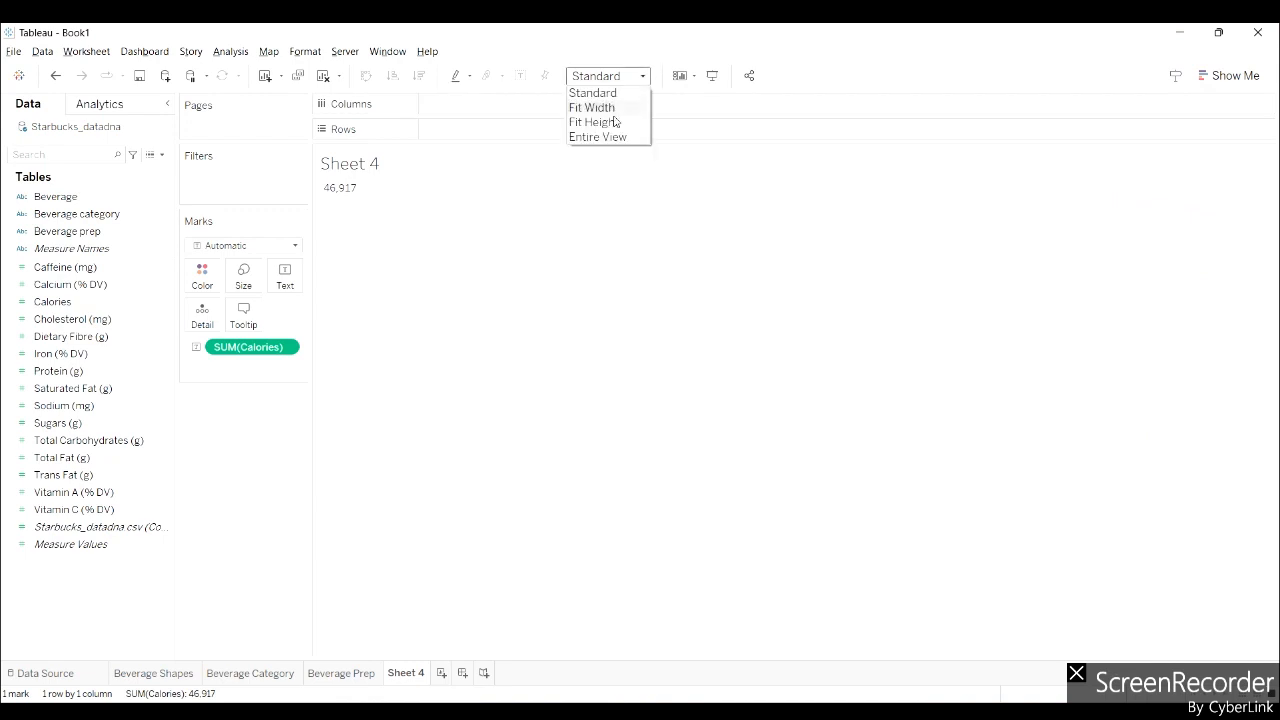
pyautogui.click(596, 137)
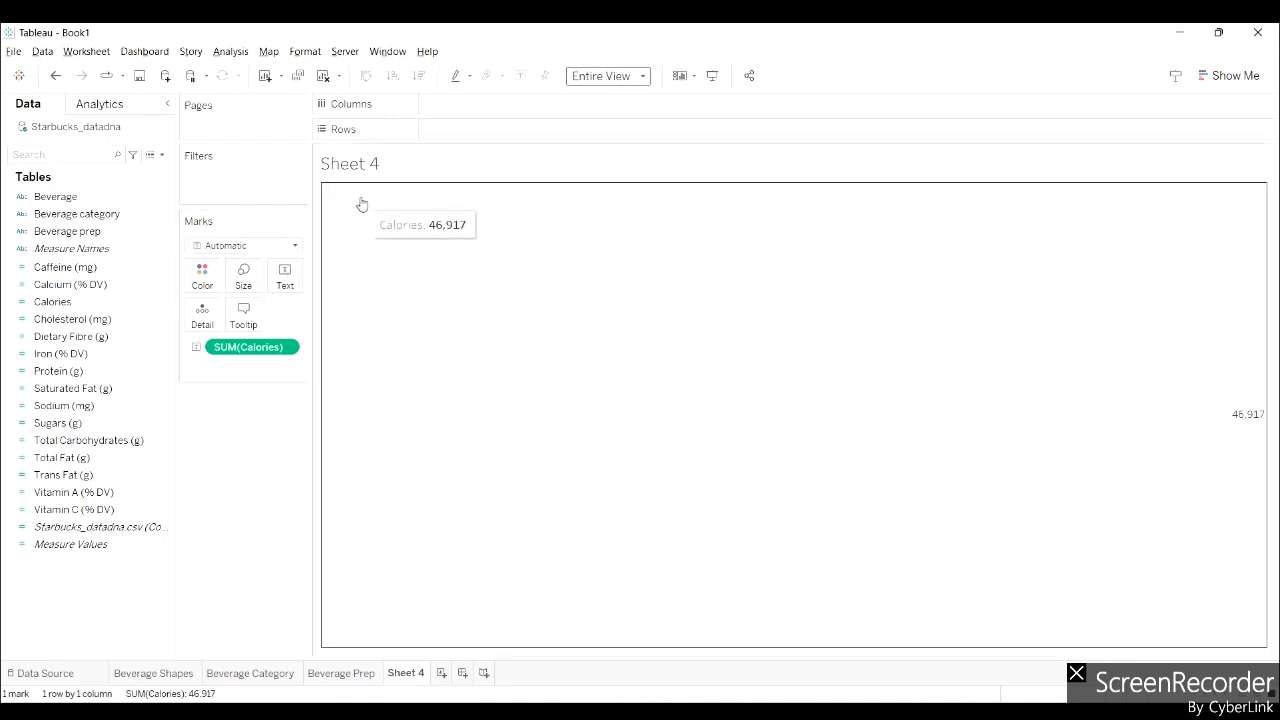
pyautogui.click(292, 279)
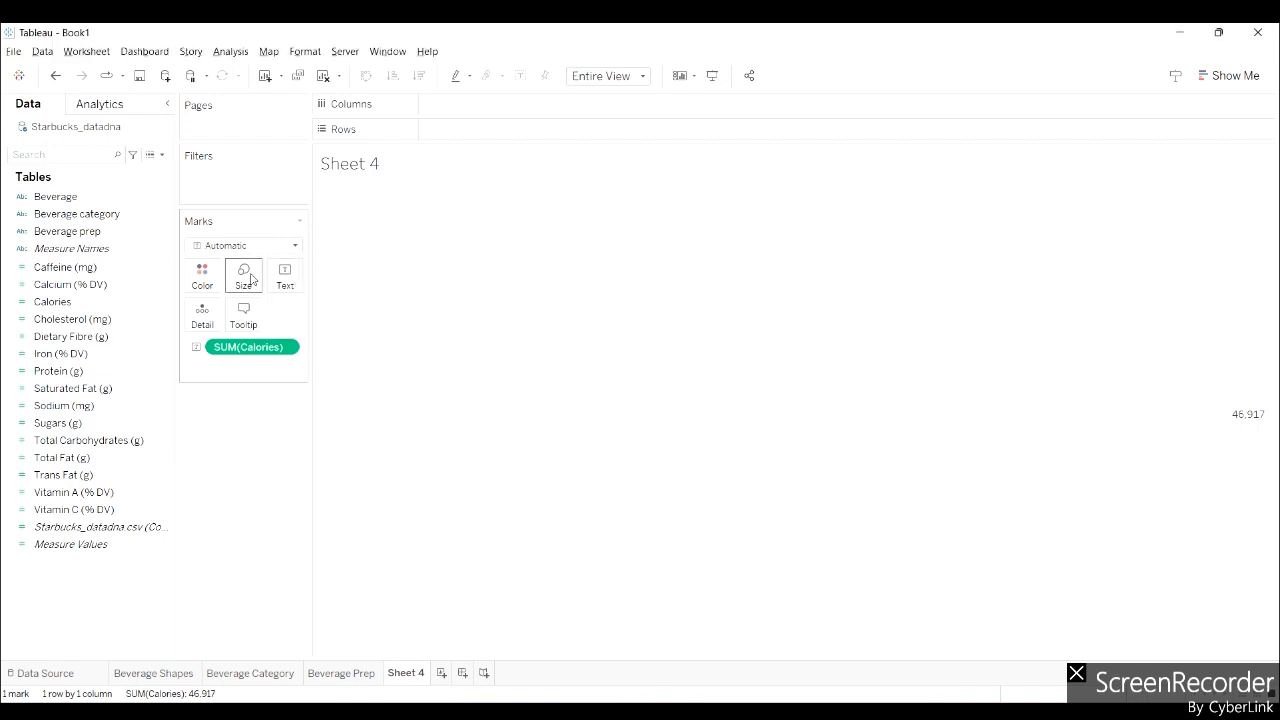
pyautogui.click(251, 279)
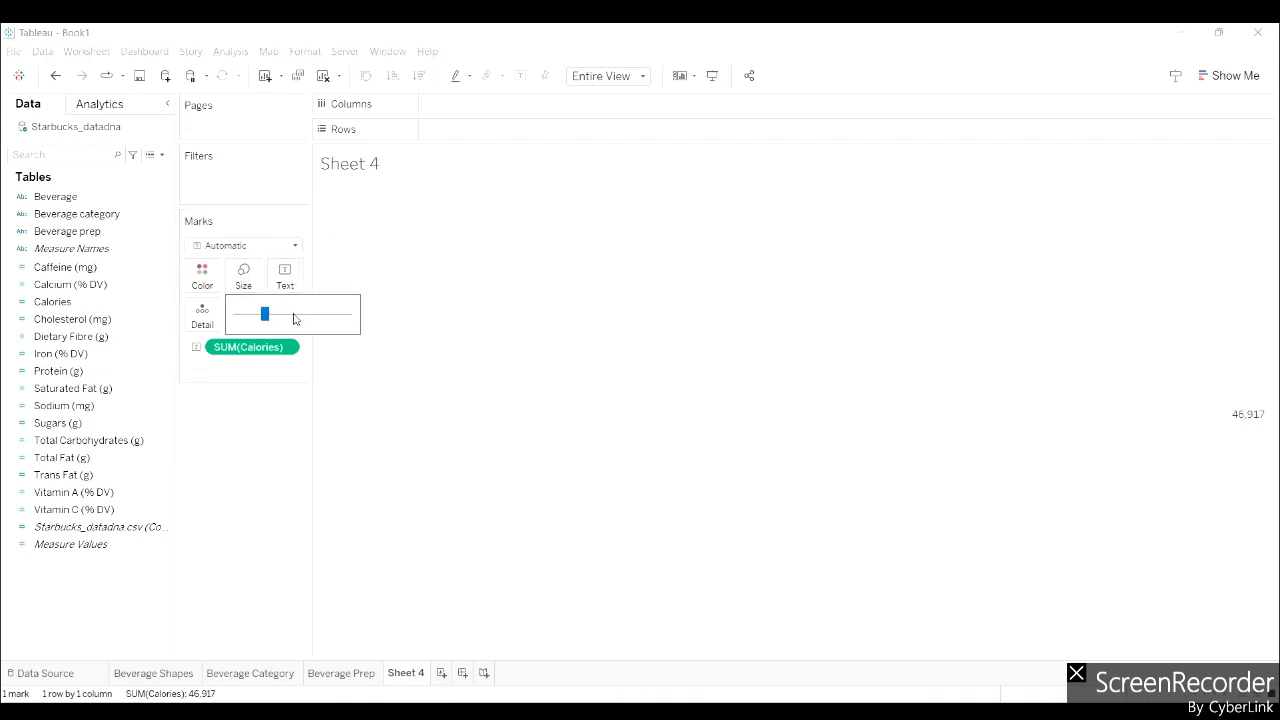
pyautogui.click(295, 317)
pyautogui.click(339, 318)
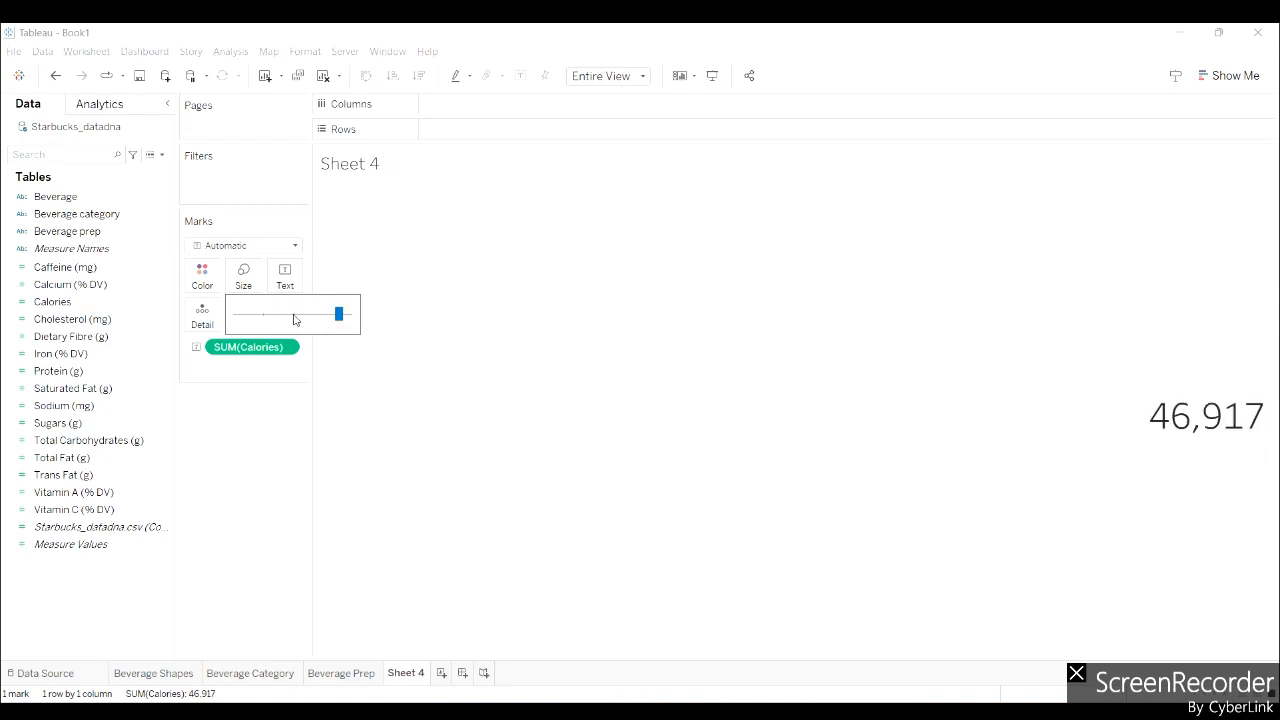
pyautogui.click(294, 317)
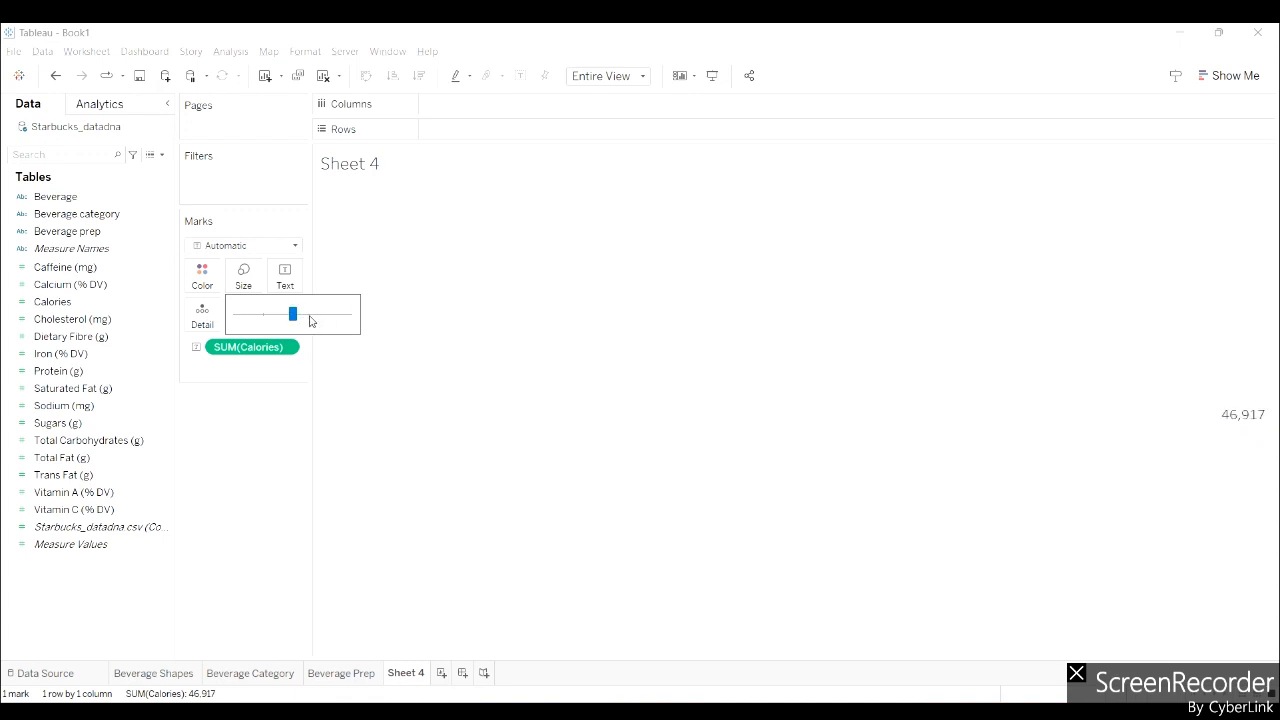
# Set the font size of the SUM(Calories) text label to 20
pyautogui.click(284, 276)
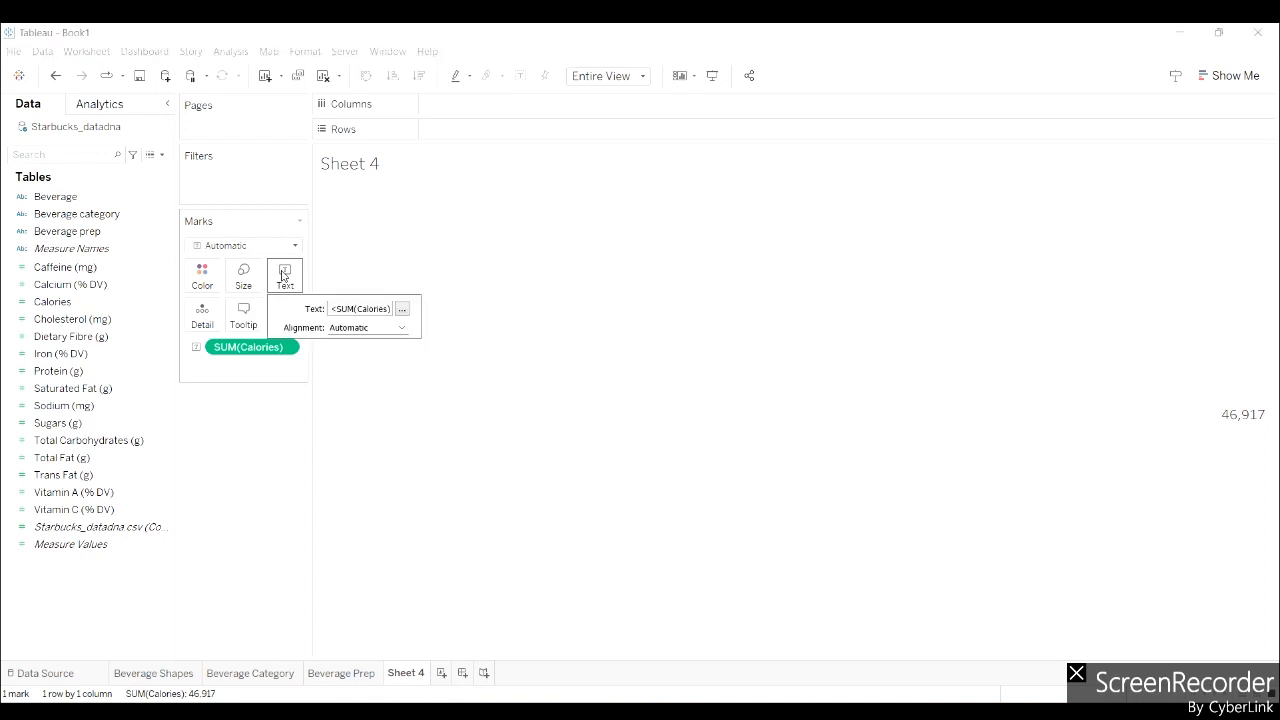
pyautogui.click(401, 309)
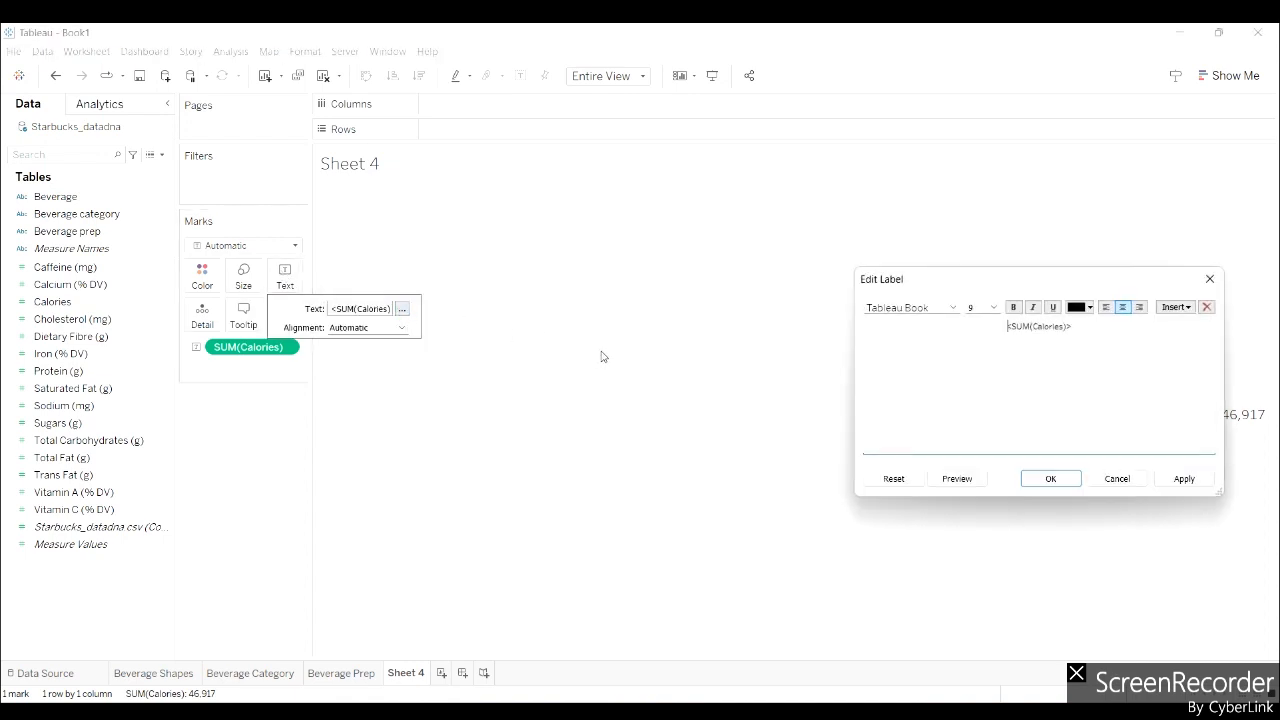
pyautogui.click(982, 310)
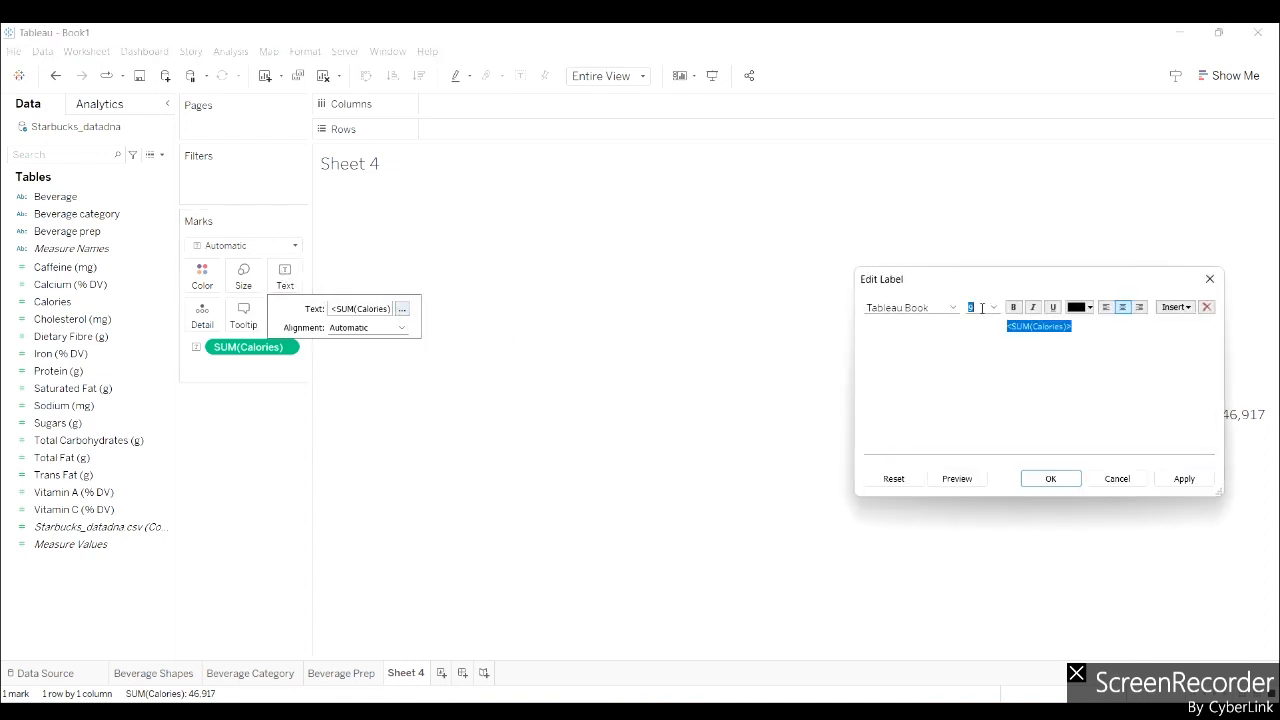
pyautogui.press('Return')
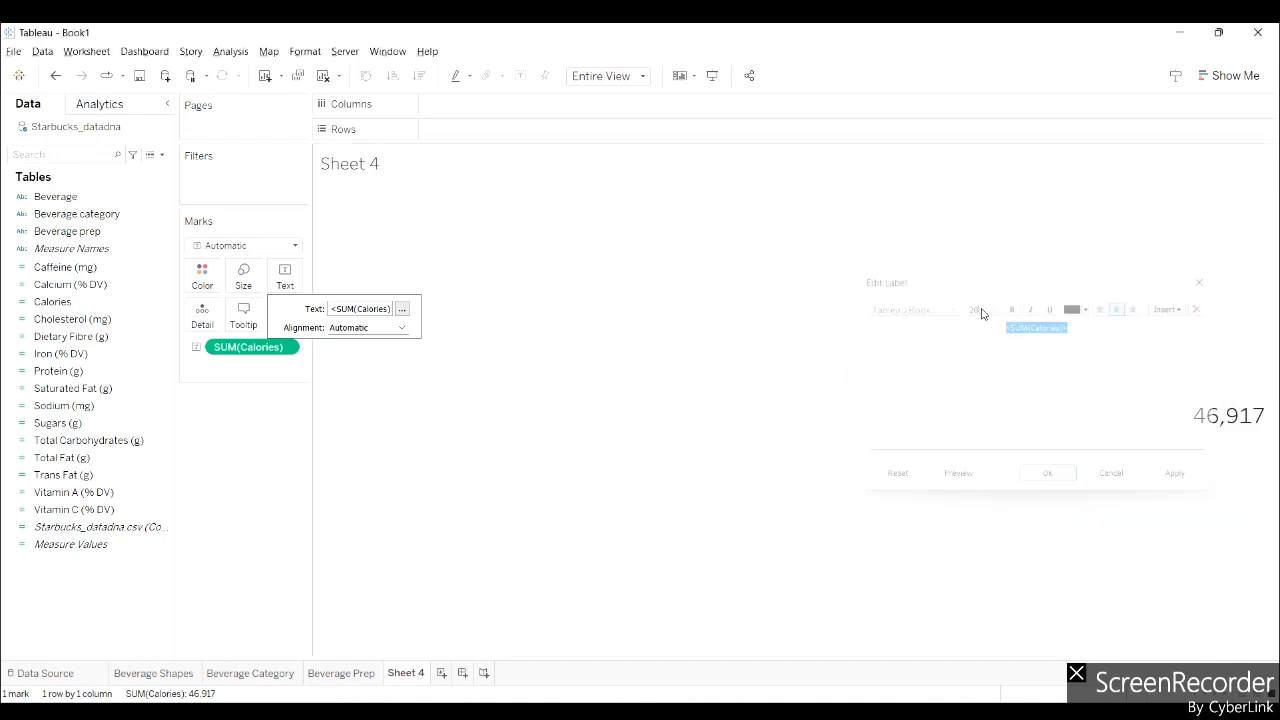
pyautogui.click(212, 508)
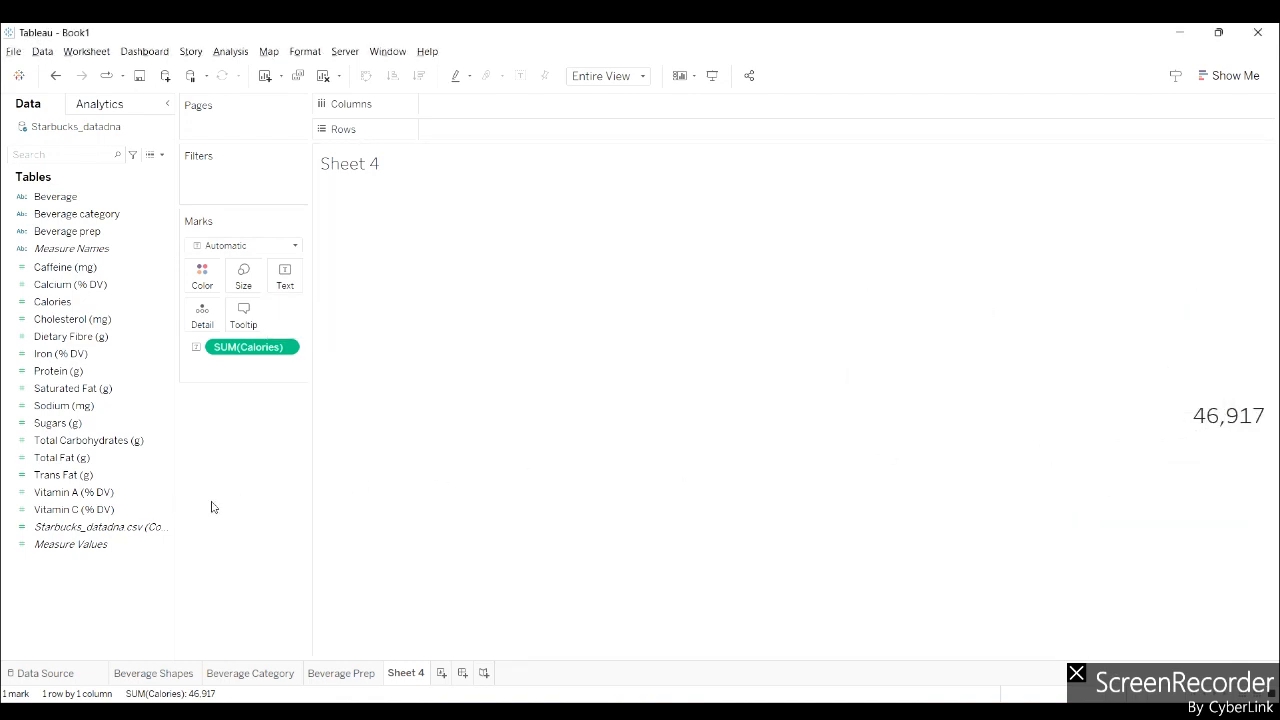
# Rename Sheet 4 as Calories
pyautogui.doubleClick(404, 675)
pyautogui.write('Calories')
pyautogui.press('Return')
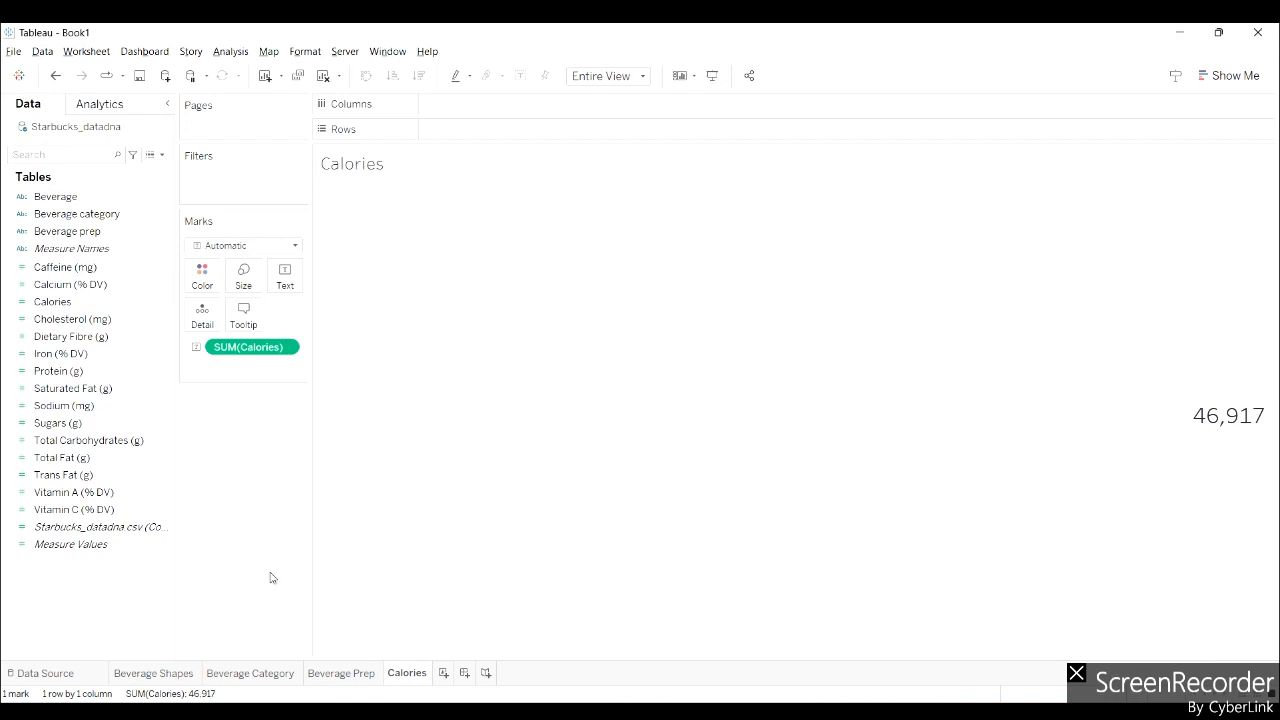
pyautogui.rightClick(416, 677)
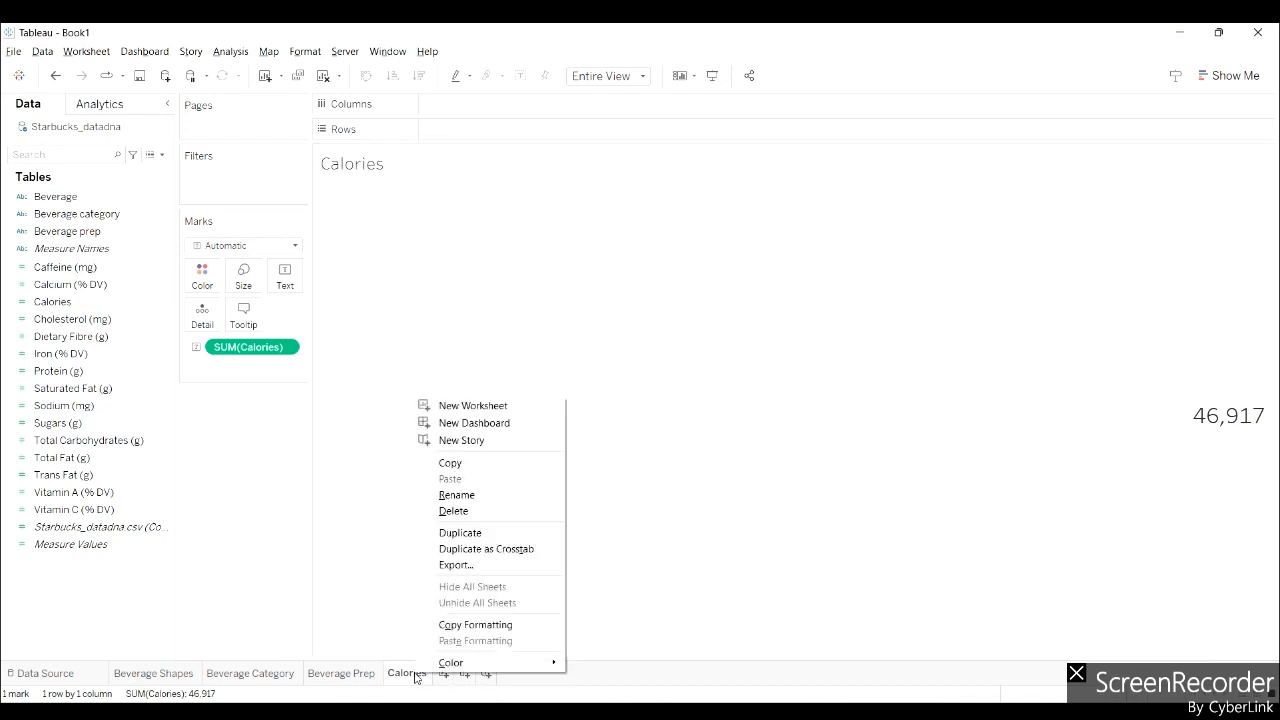
pyautogui.click(402, 675)
# Create a new worksheet that shows the sum of Protein (g) as a text table
pyautogui.click(446, 674)
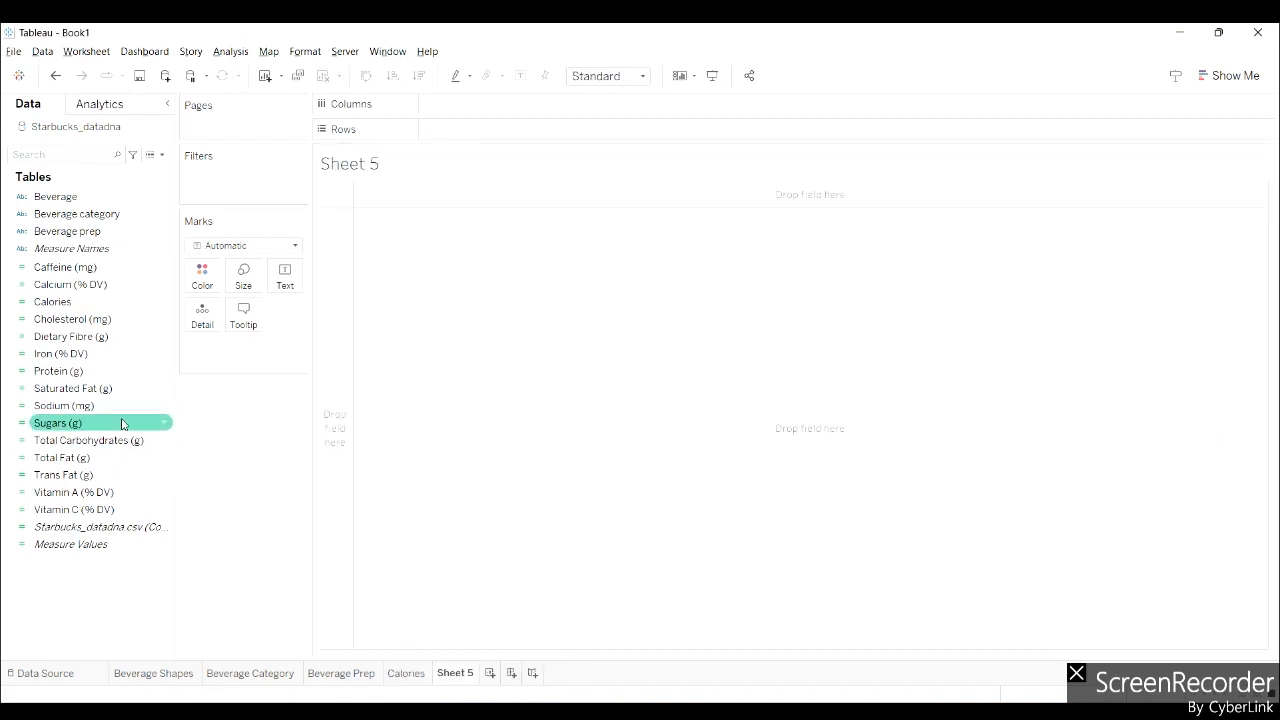
pyautogui.doubleClick(57, 371)
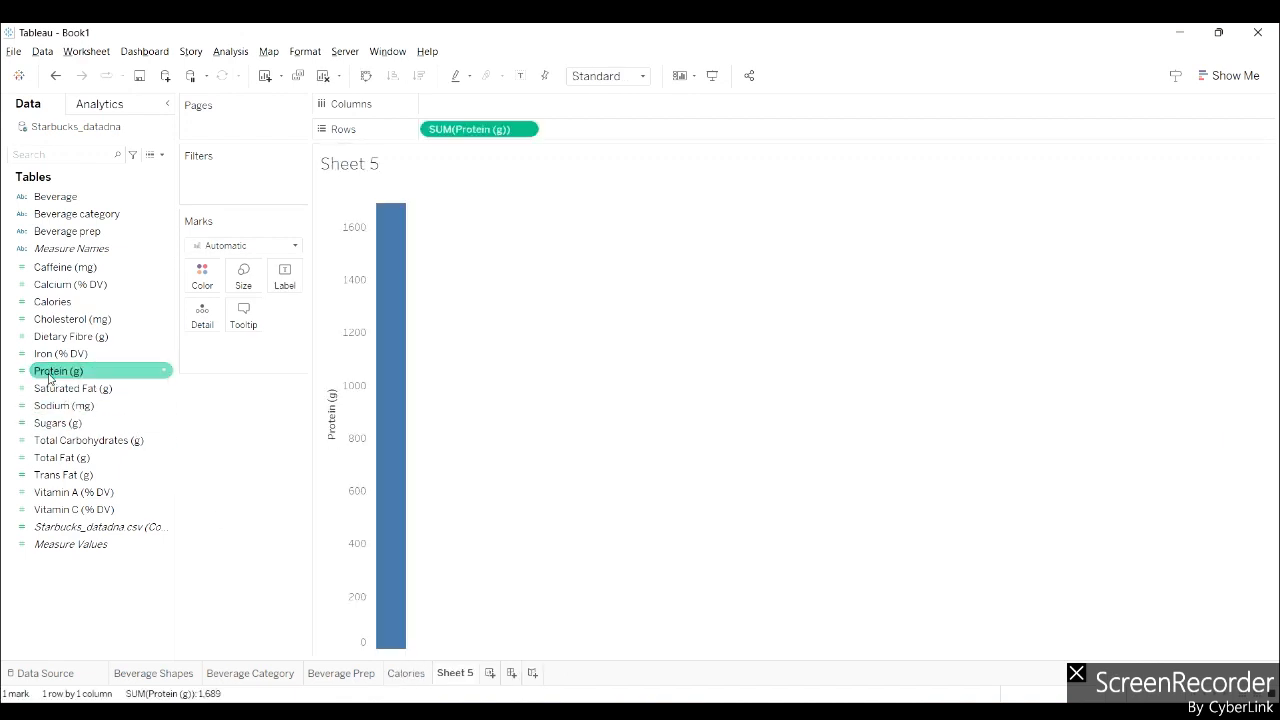
pyautogui.click(1216, 80)
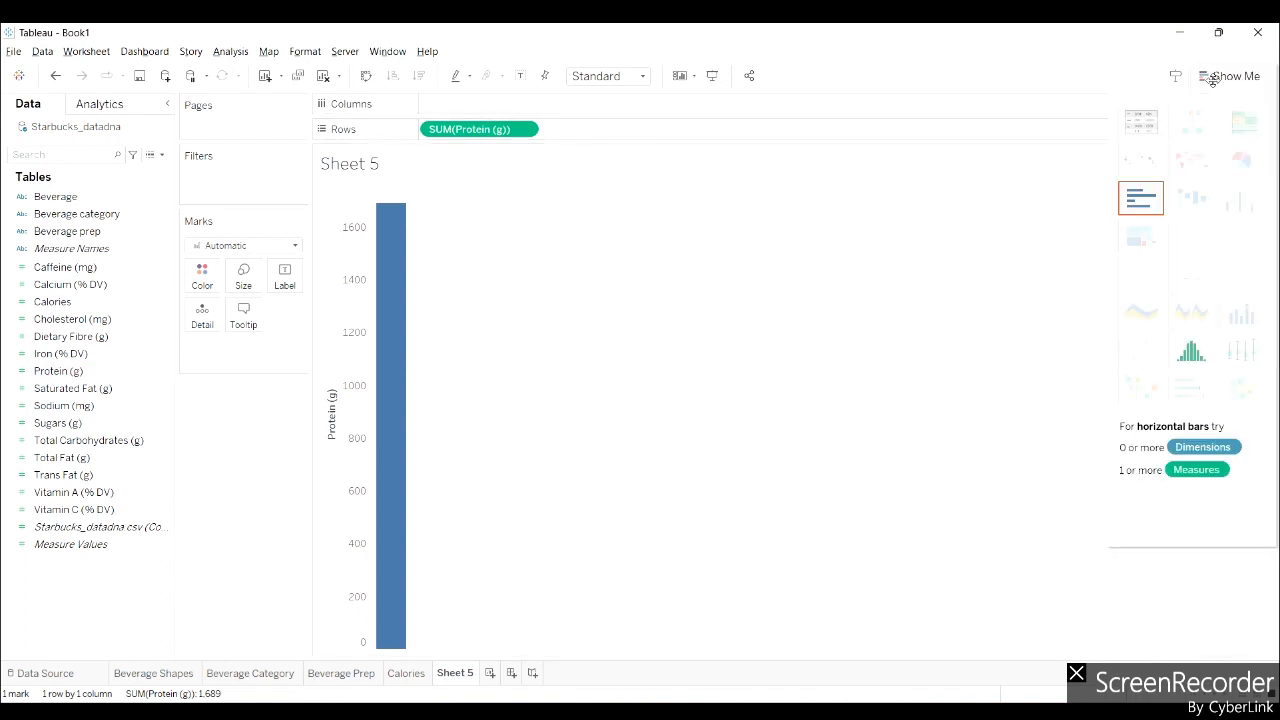
pyautogui.click(1141, 122)
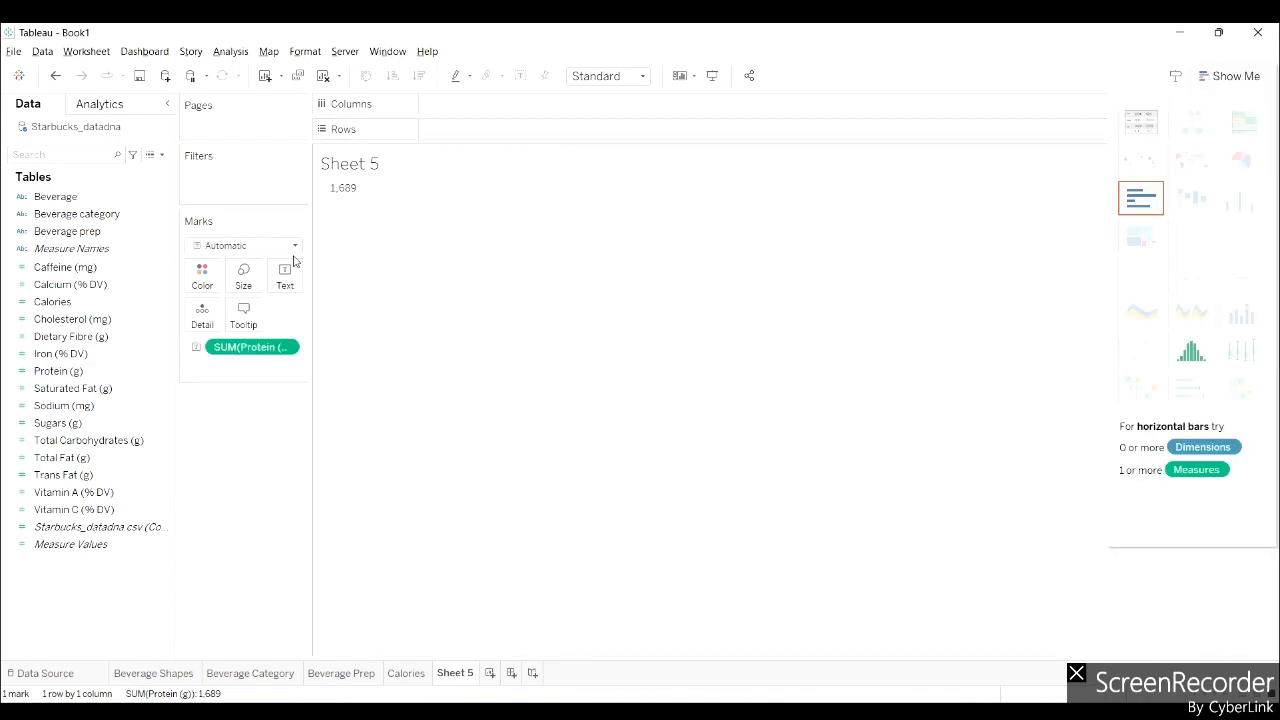
# Enlarge the font of the SUM(Protein (g)) text label to match the Calories total
pyautogui.click(290, 272)
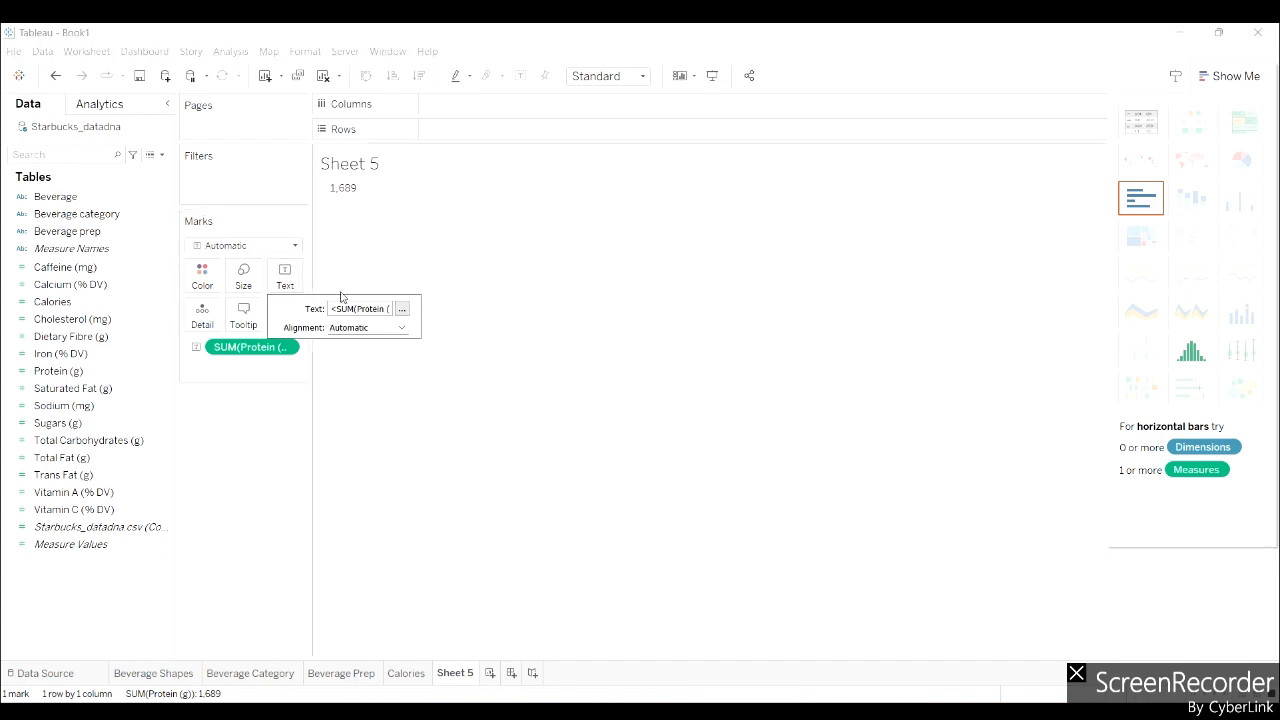
pyautogui.click(401, 308)
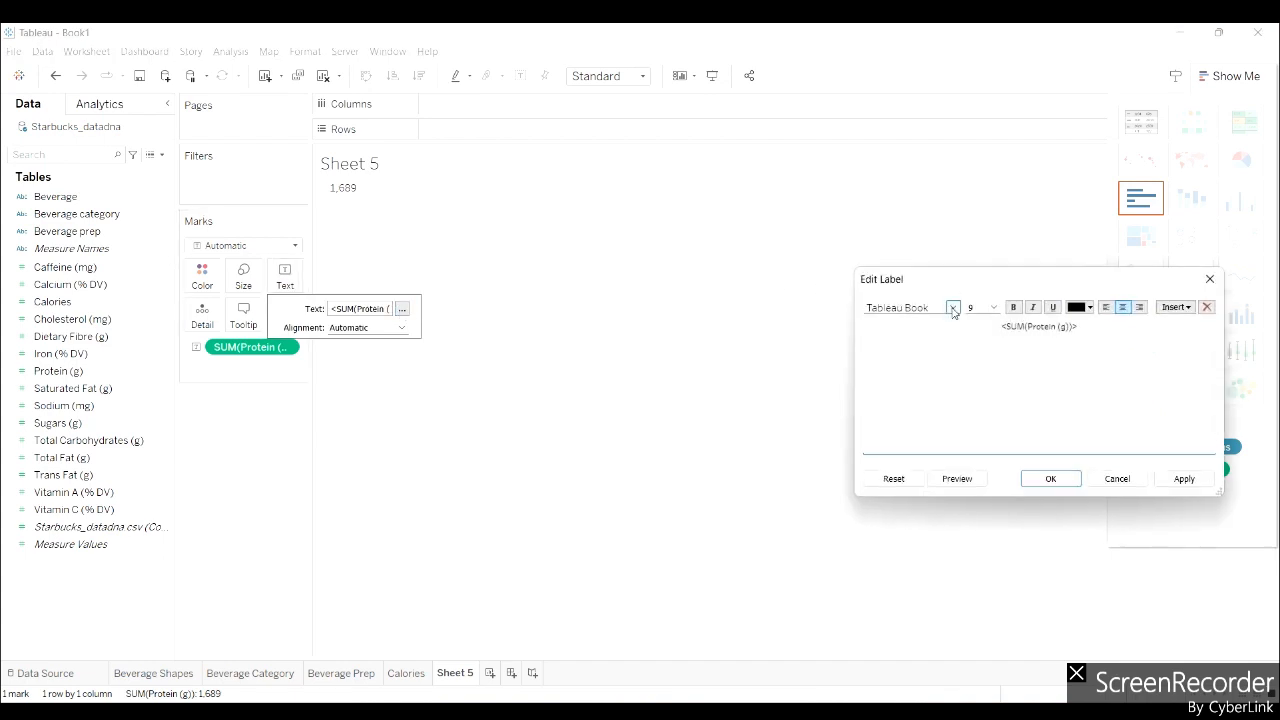
pyautogui.tripleClick(1000, 326)
pyautogui.click(985, 308)
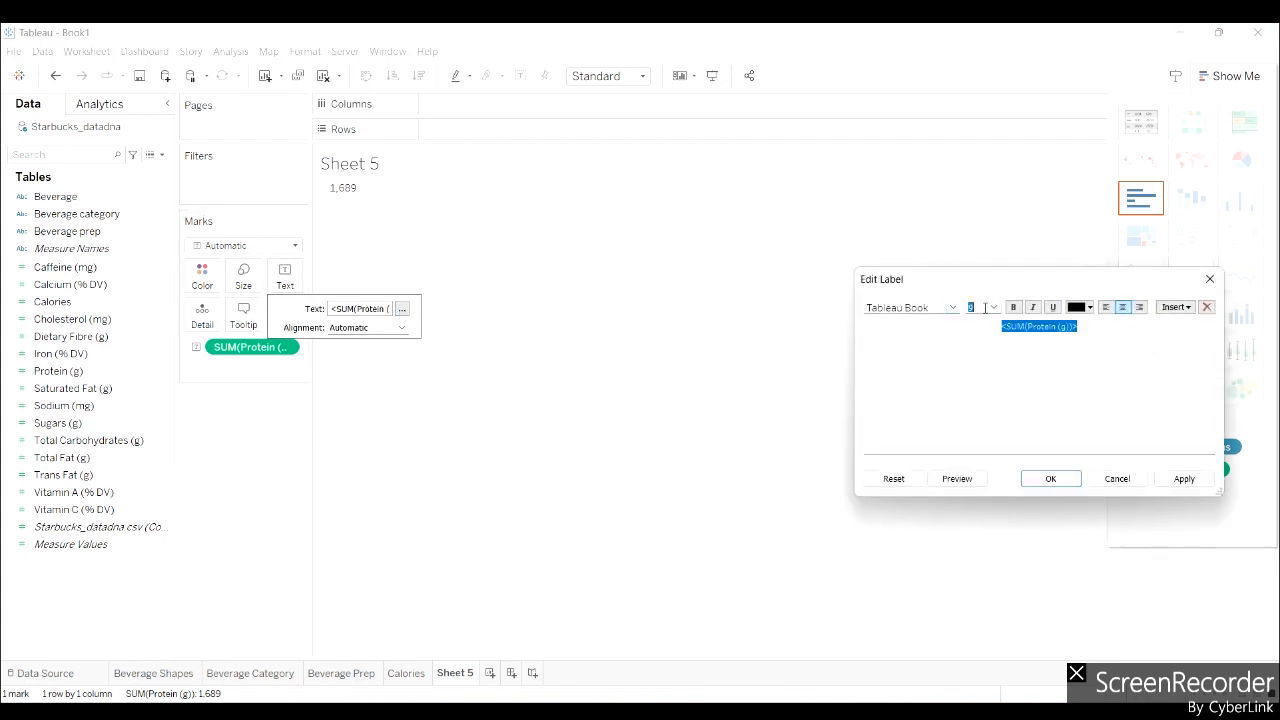
pyautogui.press('Return')
pyautogui.click(731, 460)
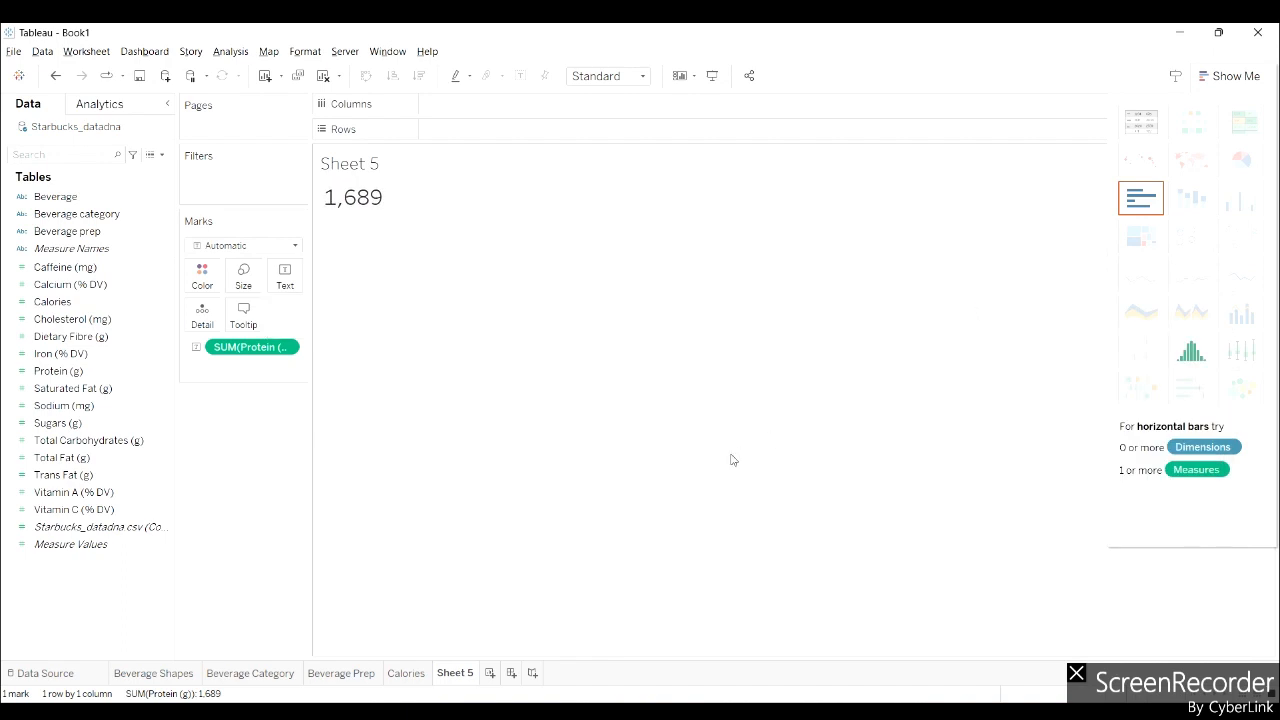
# Fit the protein total sheet to Entire View and hide the chart type suggestions
pyautogui.click(611, 78)
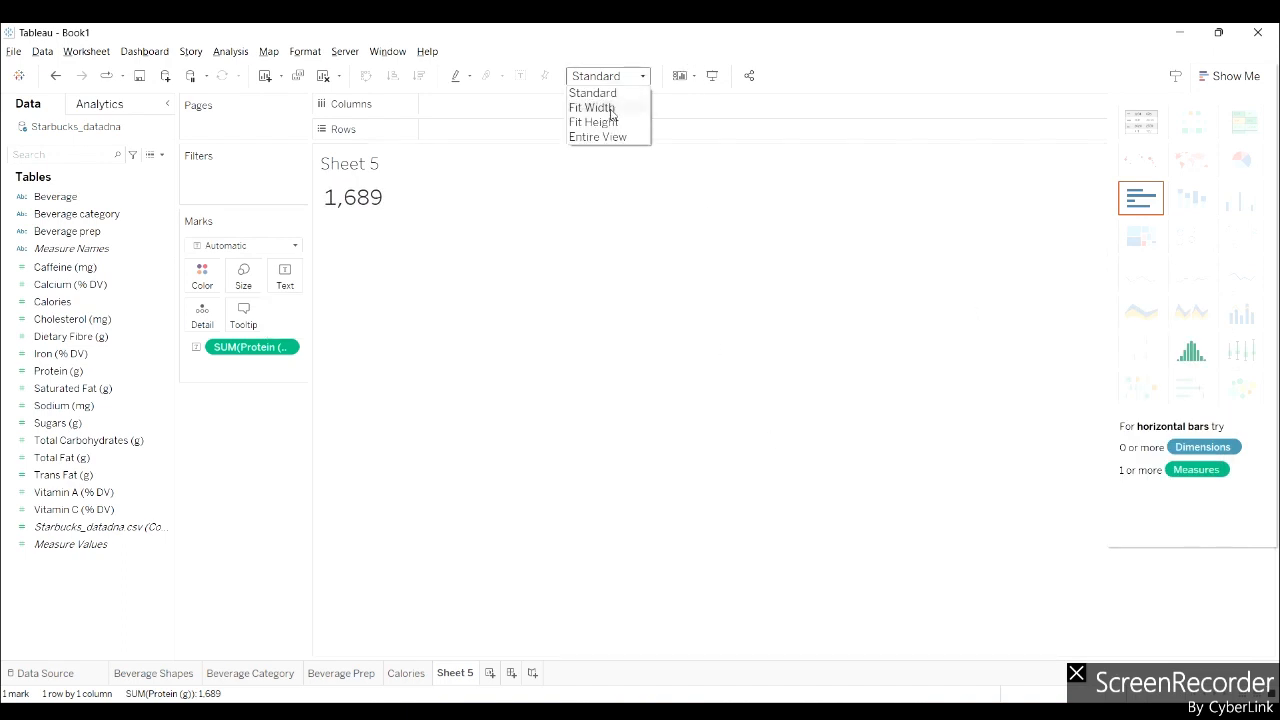
pyautogui.click(596, 140)
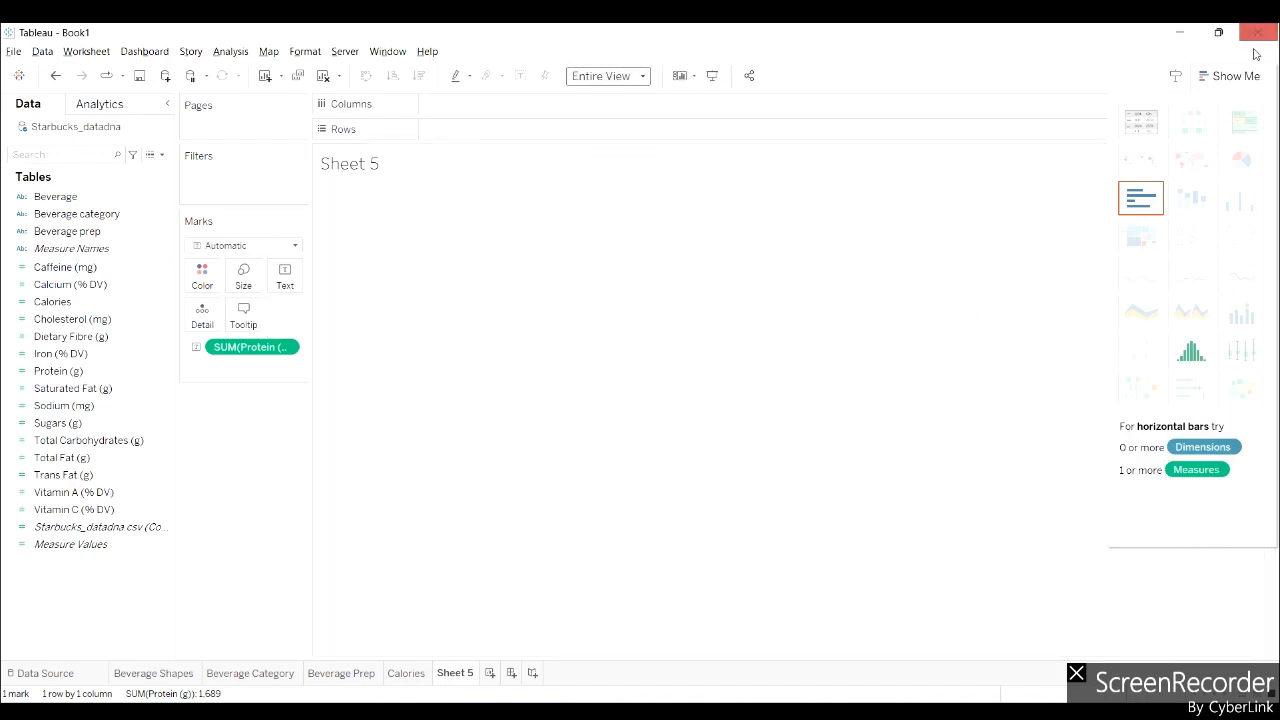
pyautogui.click(1238, 78)
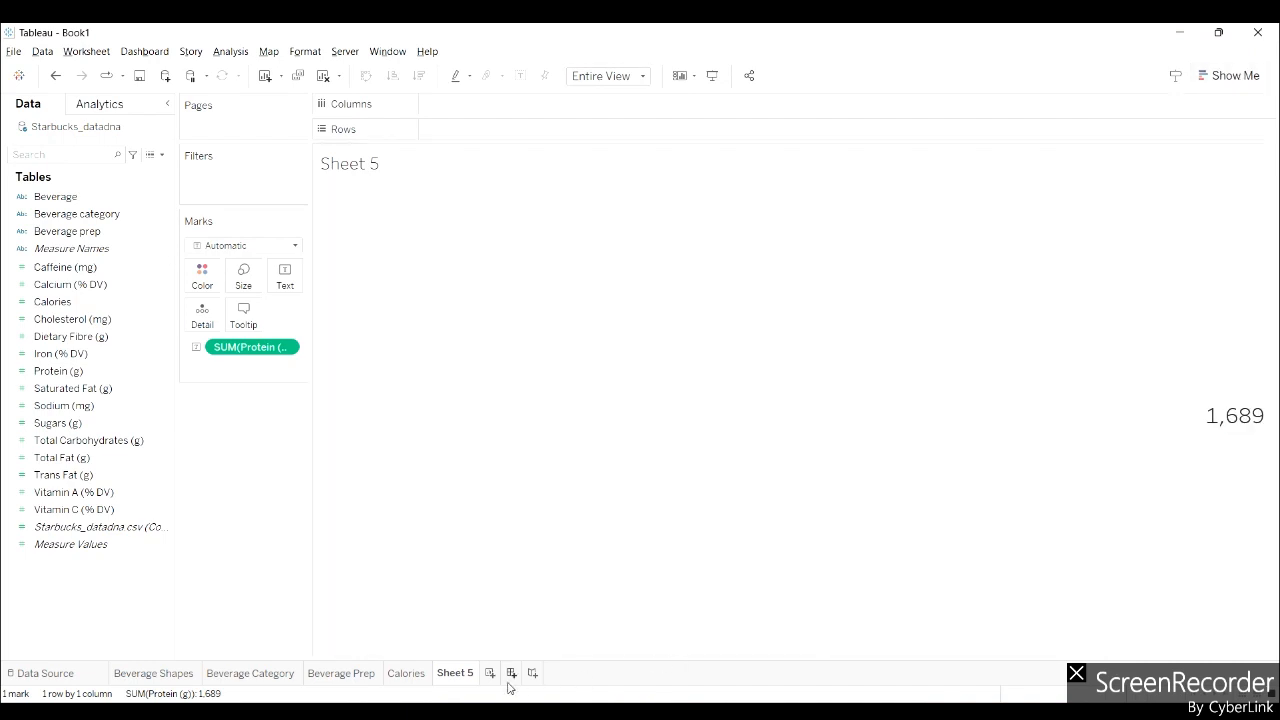
# Rename Sheet 5 as Protein
pyautogui.click(418, 677)
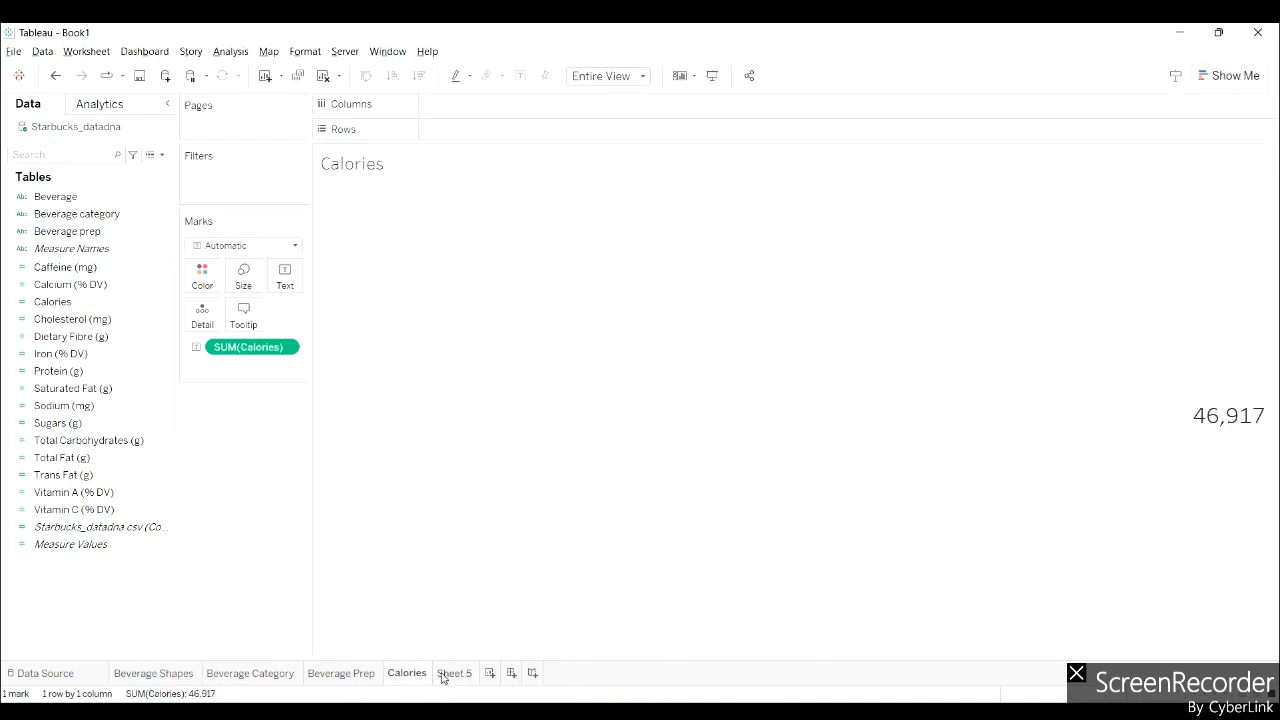
pyautogui.click(443, 677)
pyautogui.doubleClick(454, 676)
pyautogui.write('P')
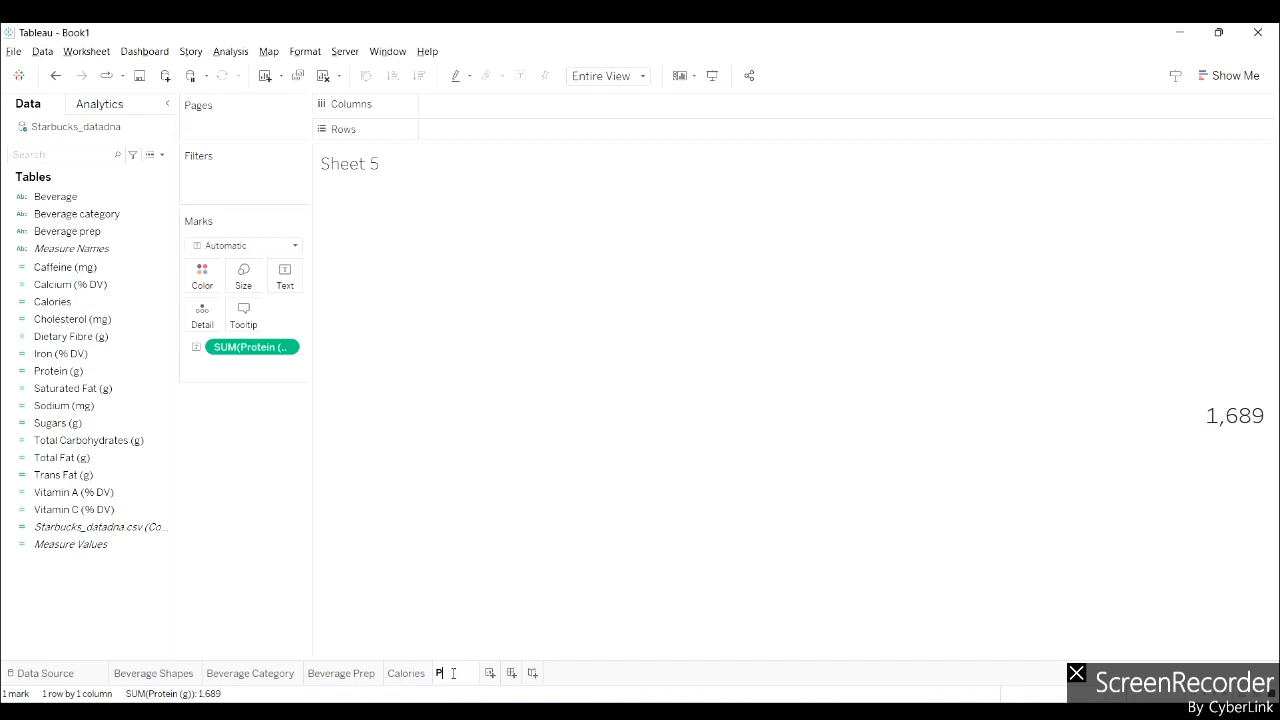
pyautogui.write('rotein')
pyautogui.press('Return')
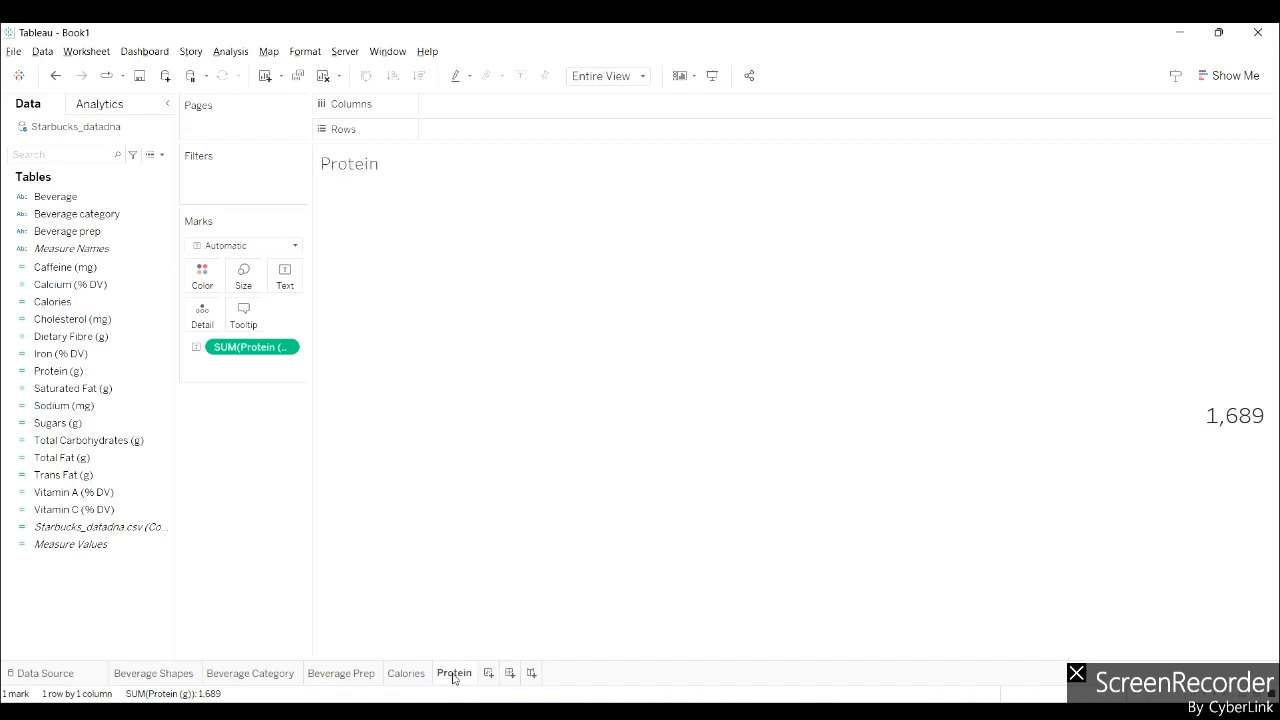
# Duplicate the Protein sheet and replace the copy's text measure with the sum of Cholesterol (mg)
pyautogui.rightClick(454, 677)
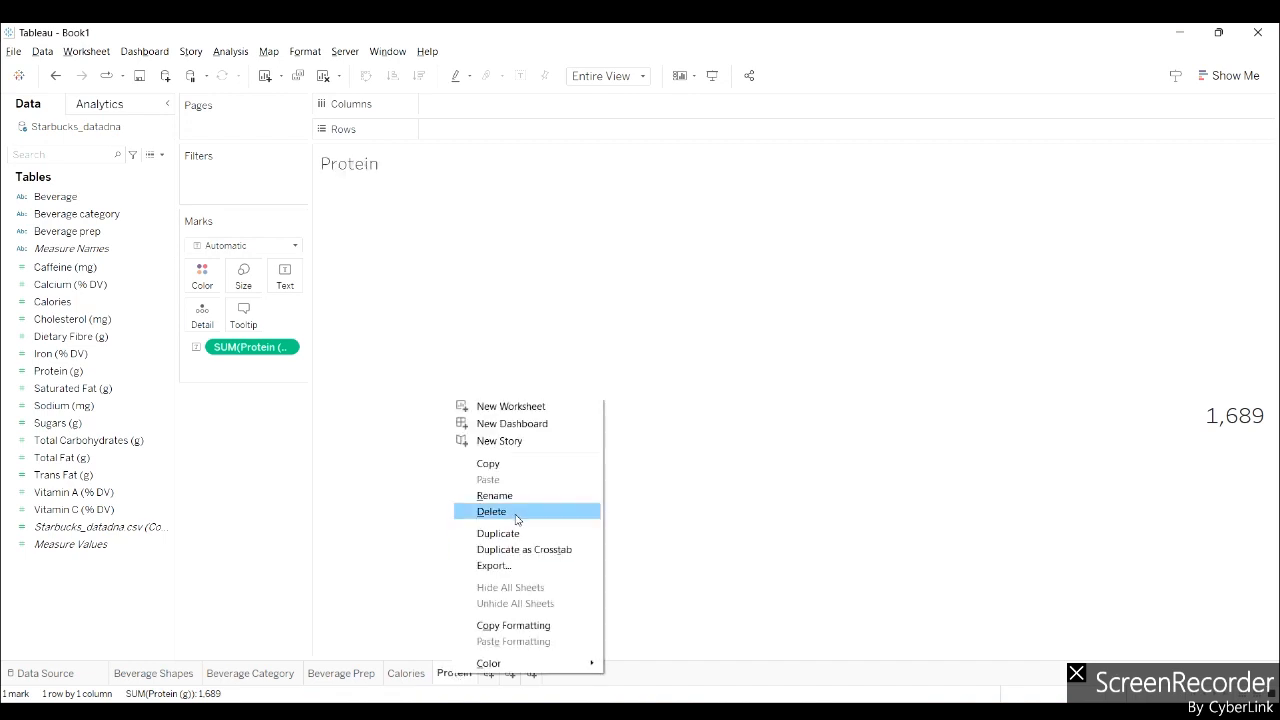
pyautogui.click(514, 535)
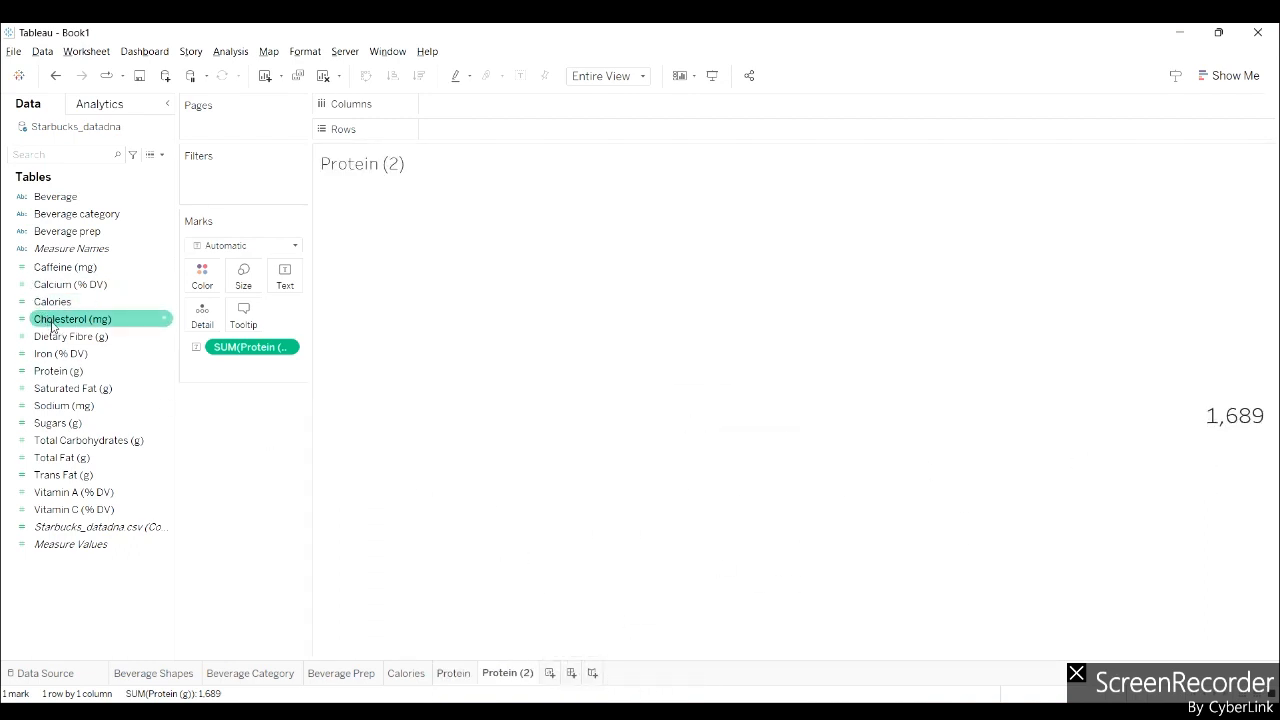
pyautogui.moveTo(50, 320); pyautogui.dragTo(233, 347)
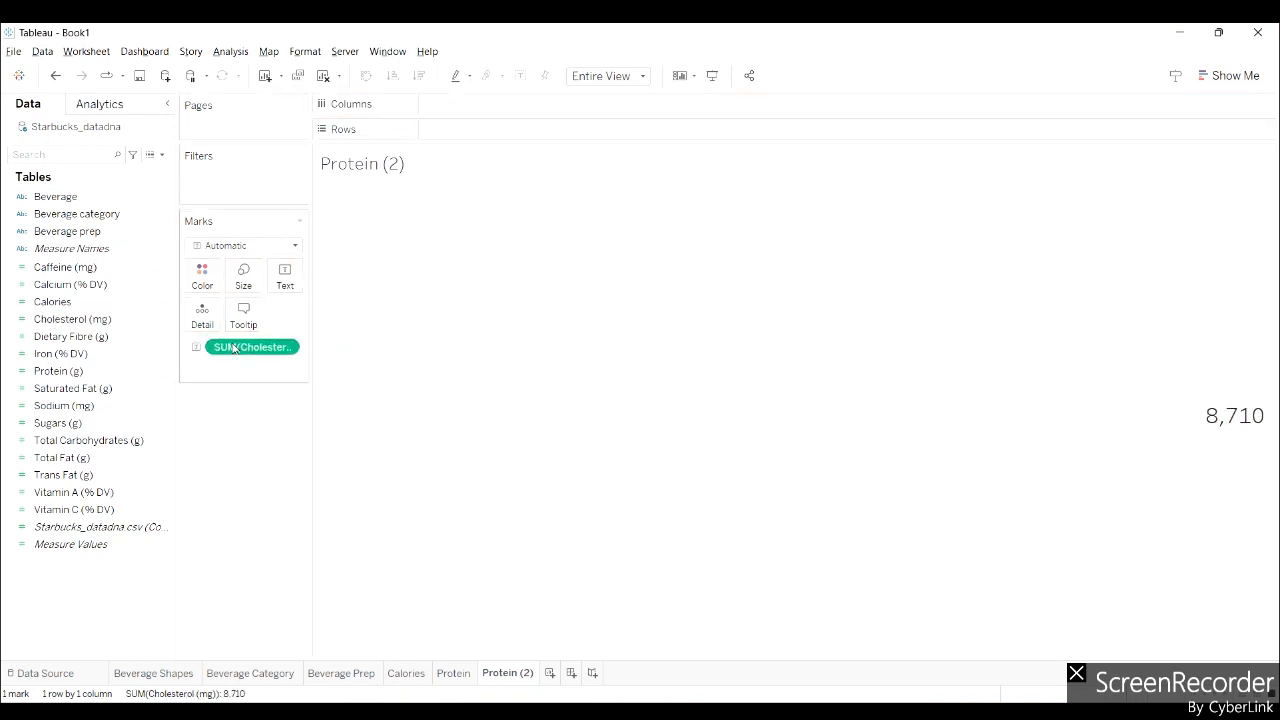
# Rename the duplicated sheet Protein (2) as Cholestrol
pyautogui.doubleClick(502, 677)
pyautogui.write('Cholestrol')
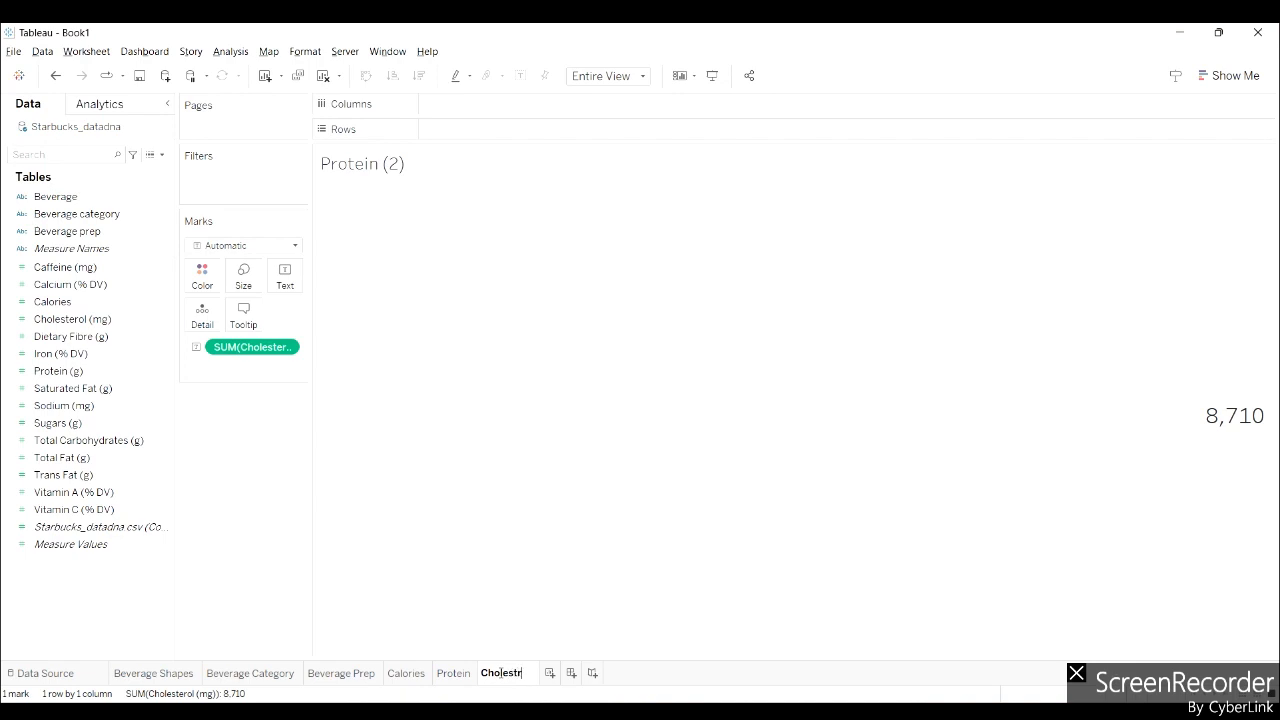
pyautogui.press('Return')
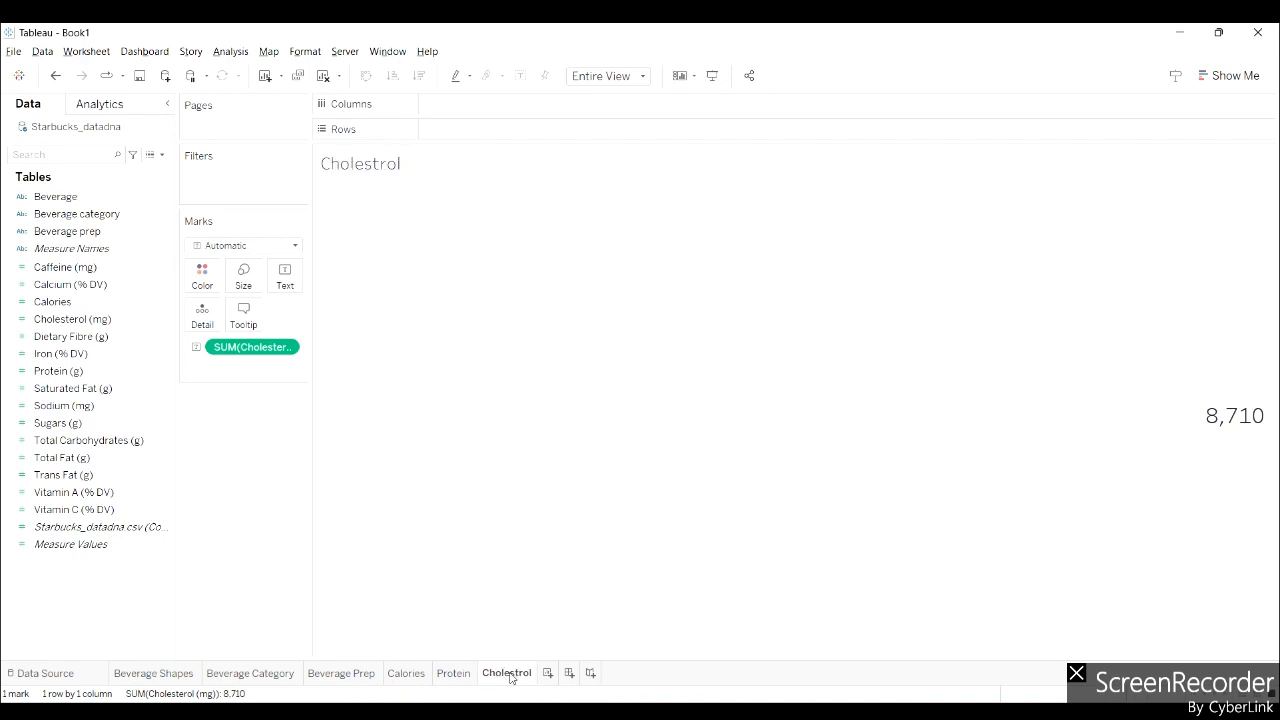
# Duplicate the Cholestrol sheet and replace the copy's text measure with the sum of Sugars (g)
pyautogui.rightClick(511, 677)
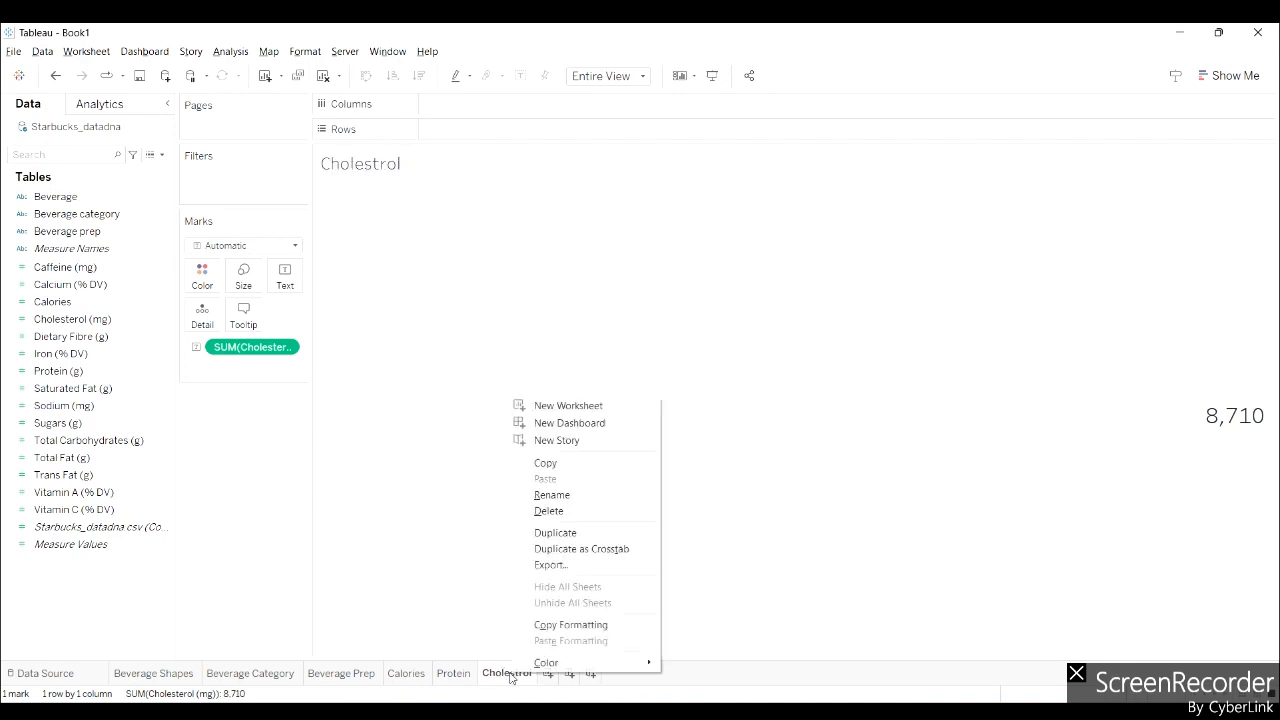
pyautogui.click(548, 535)
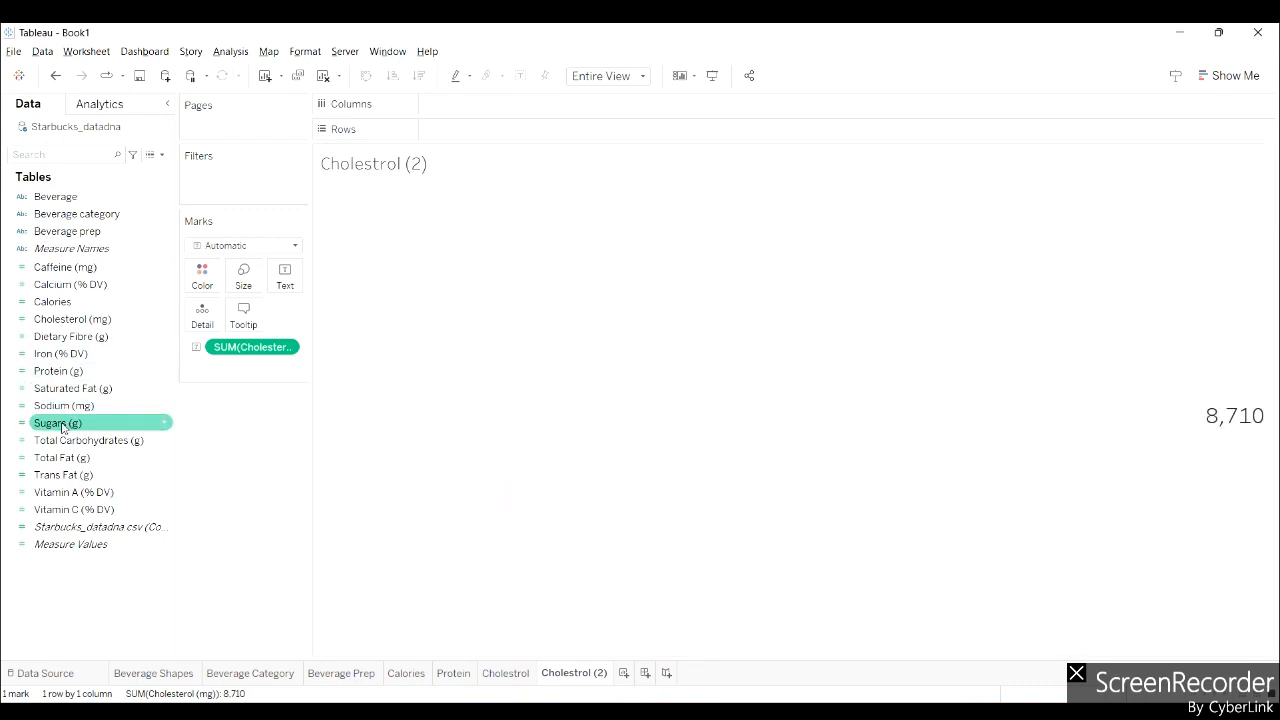
pyautogui.moveTo(62, 427); pyautogui.dragTo(248, 349)
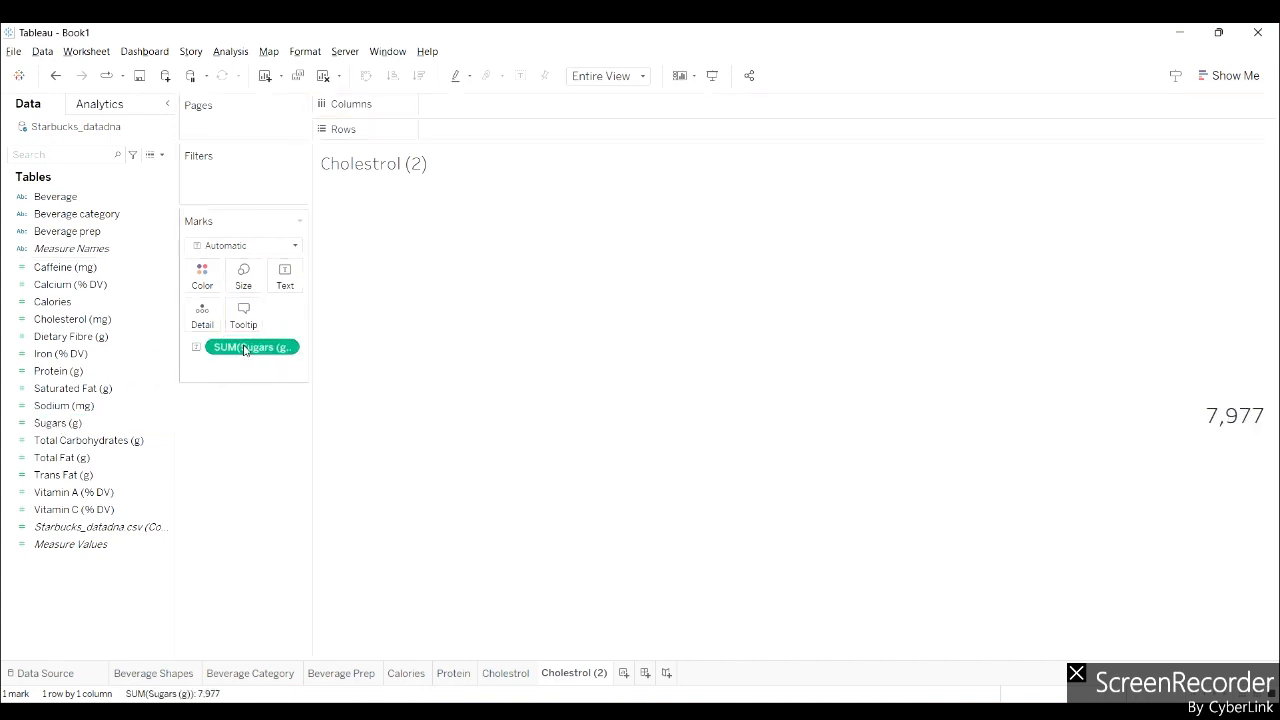
# Rename the Cholestrol (2) sheet as Sugars
pyautogui.doubleClick(567, 673)
pyautogui.write('Sugars')
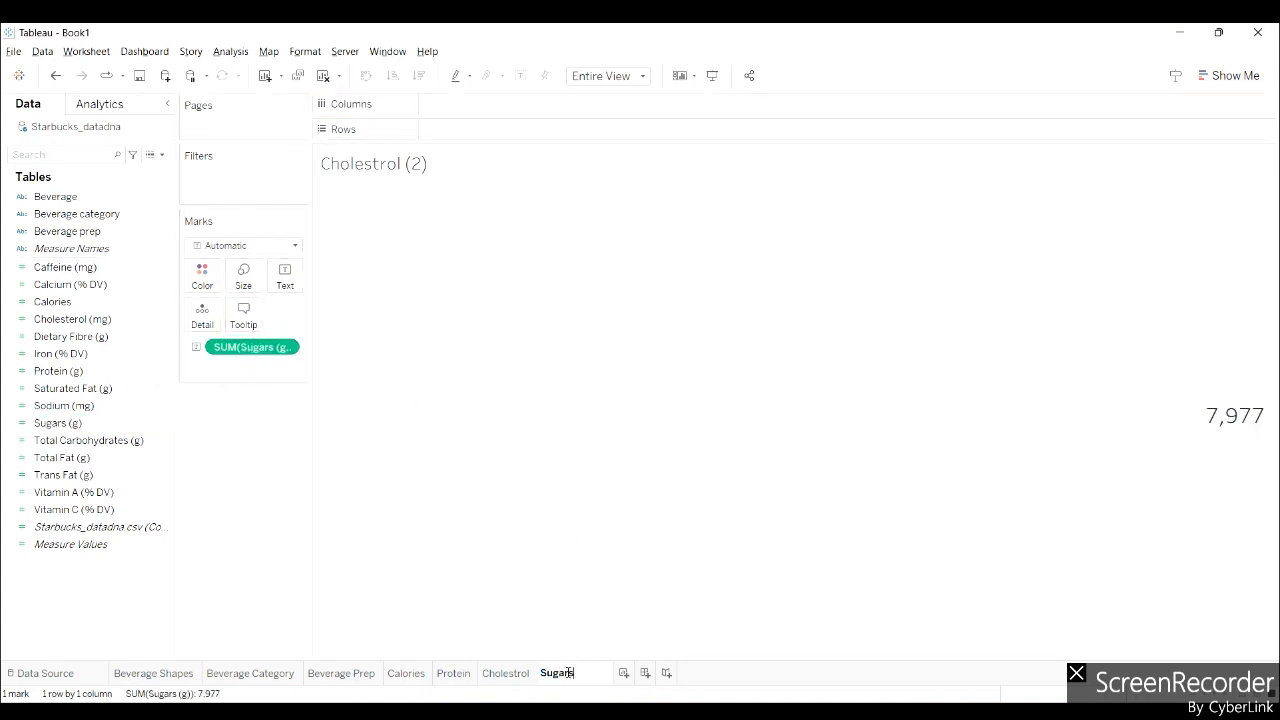
pyautogui.press('Return')
# Create a Carbs sheet from a duplicate of Sugars, showing the sum of Total Carbohydrates (g) as its text measure
pyautogui.rightClick(567, 673)
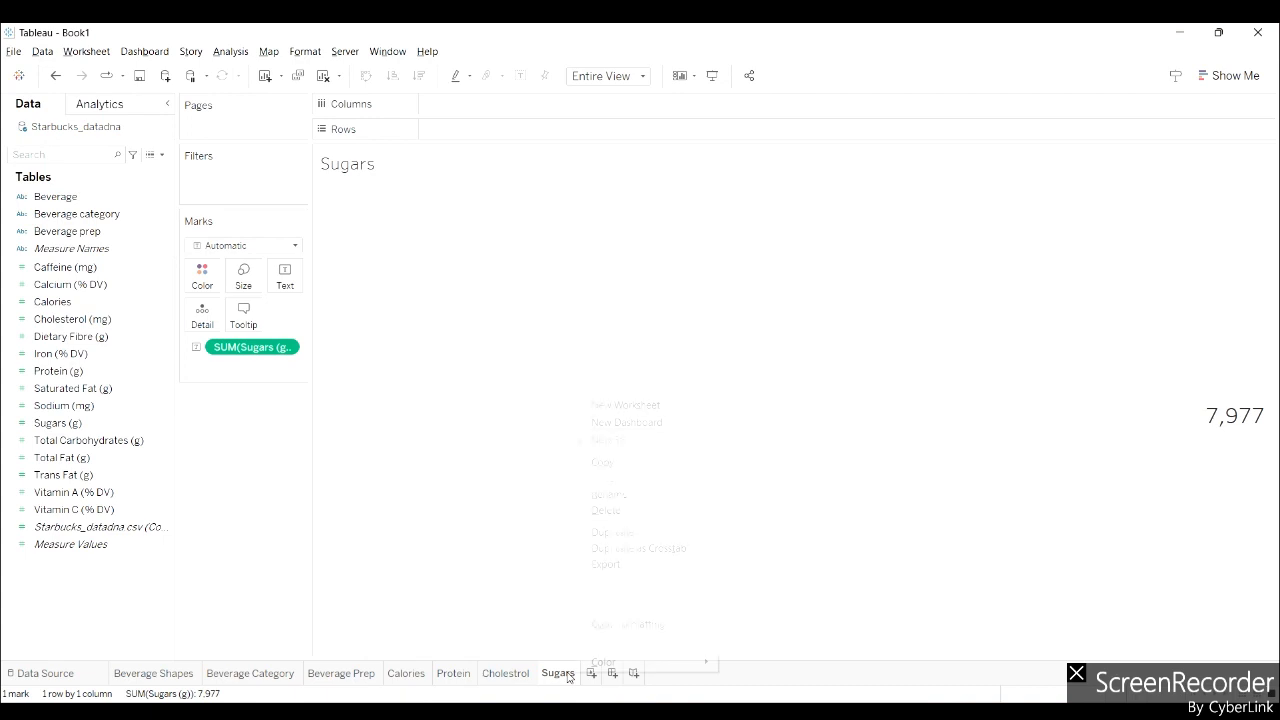
pyautogui.click(627, 535)
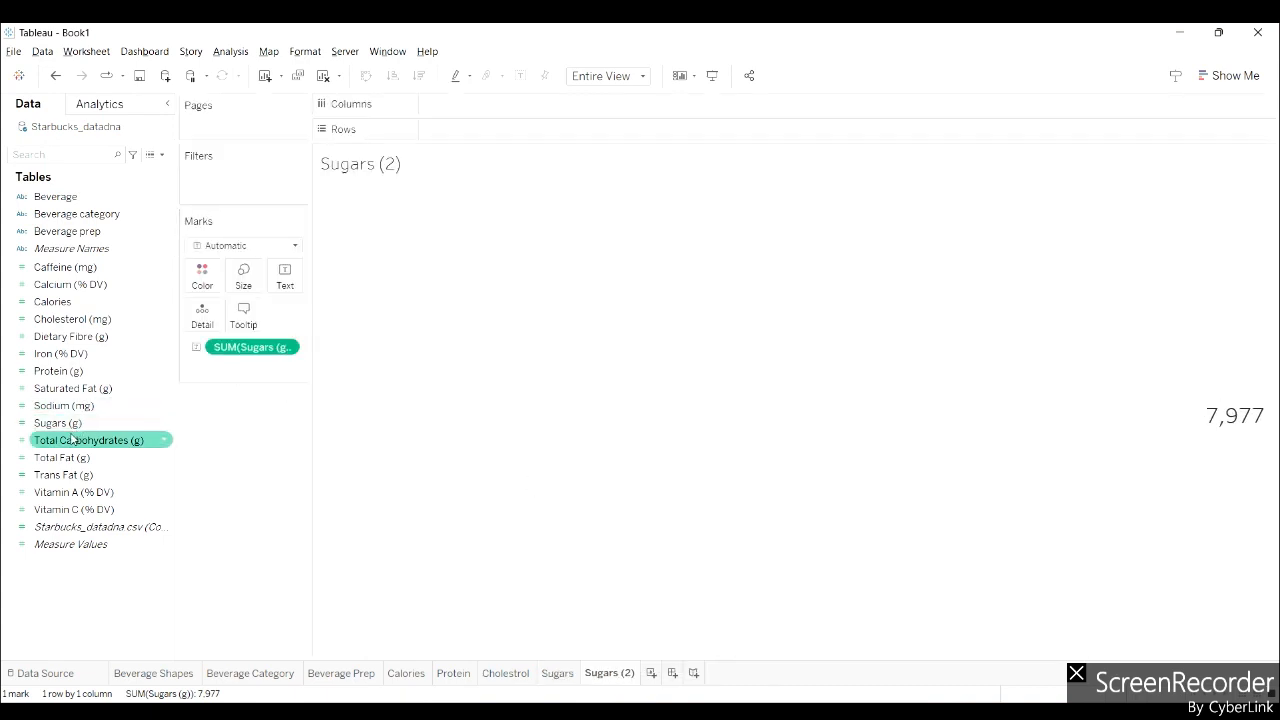
pyautogui.moveTo(63, 445); pyautogui.dragTo(246, 351)
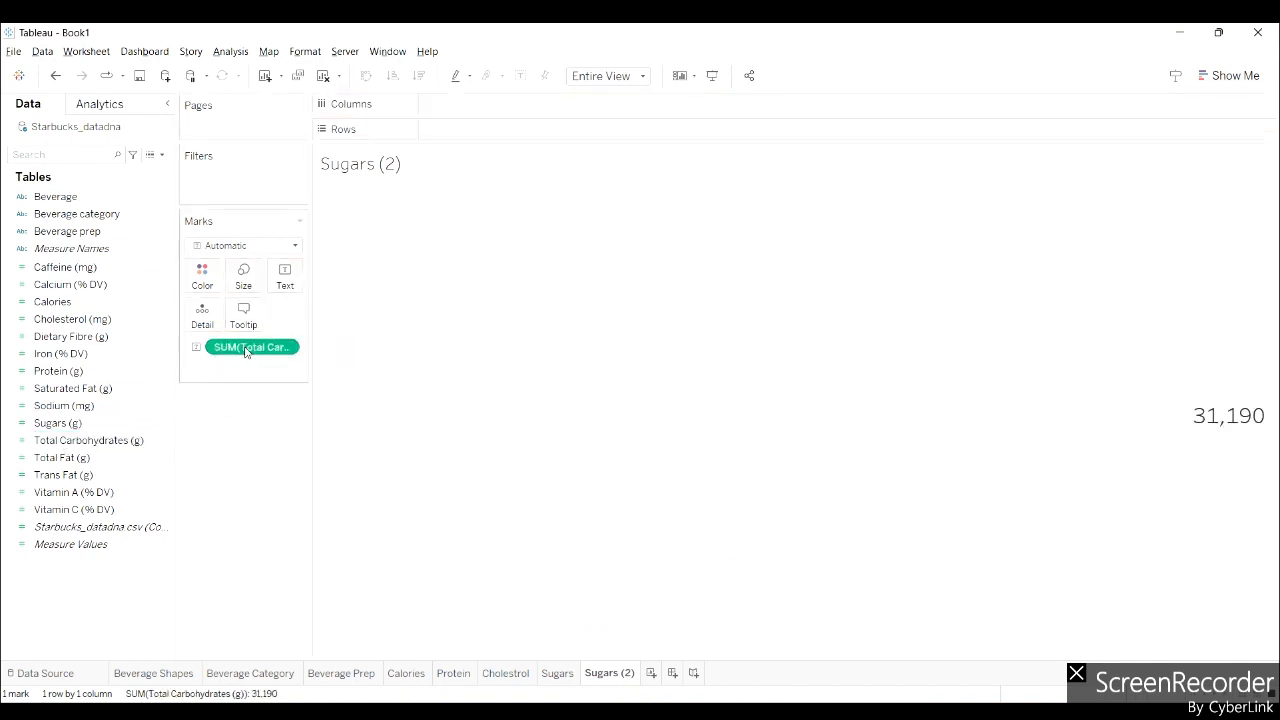
pyautogui.doubleClick(612, 673)
pyautogui.write('Carbs')
pyautogui.press('Return')
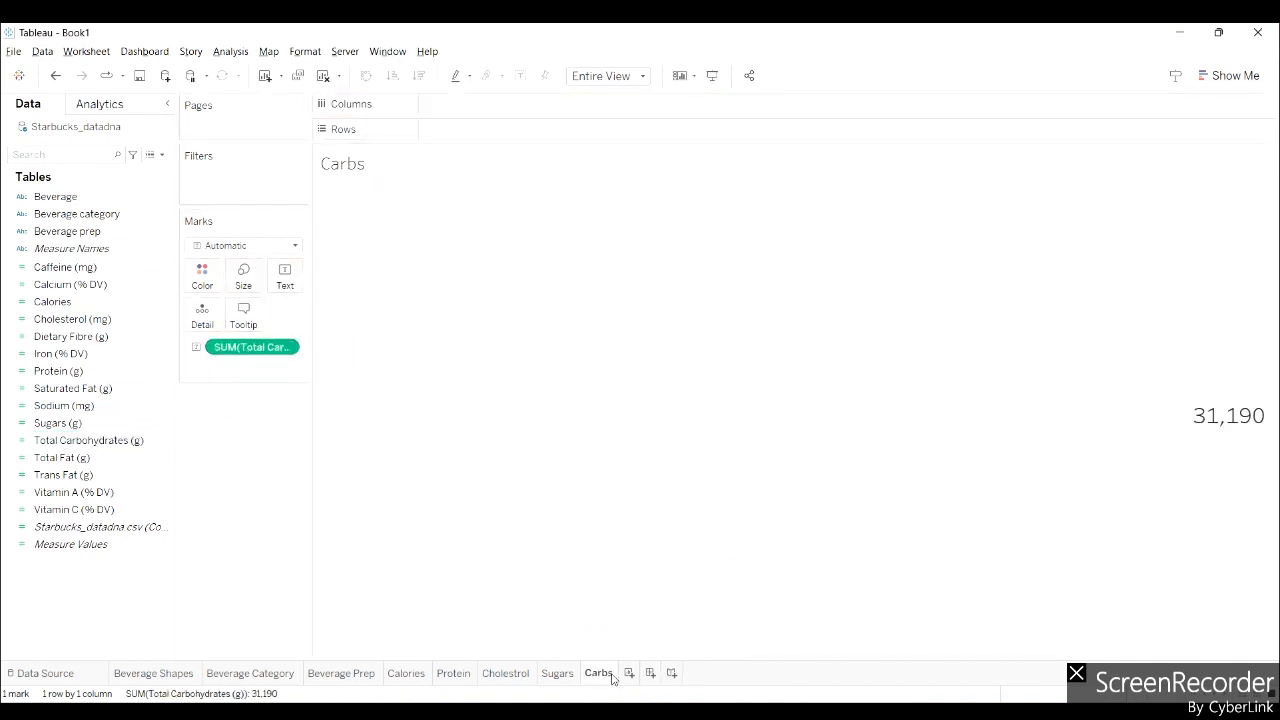
# Create a Fat sheet from a duplicate of Carbs, showing the sum of Total Fat (g) as its text measure
pyautogui.rightClick(599, 675)
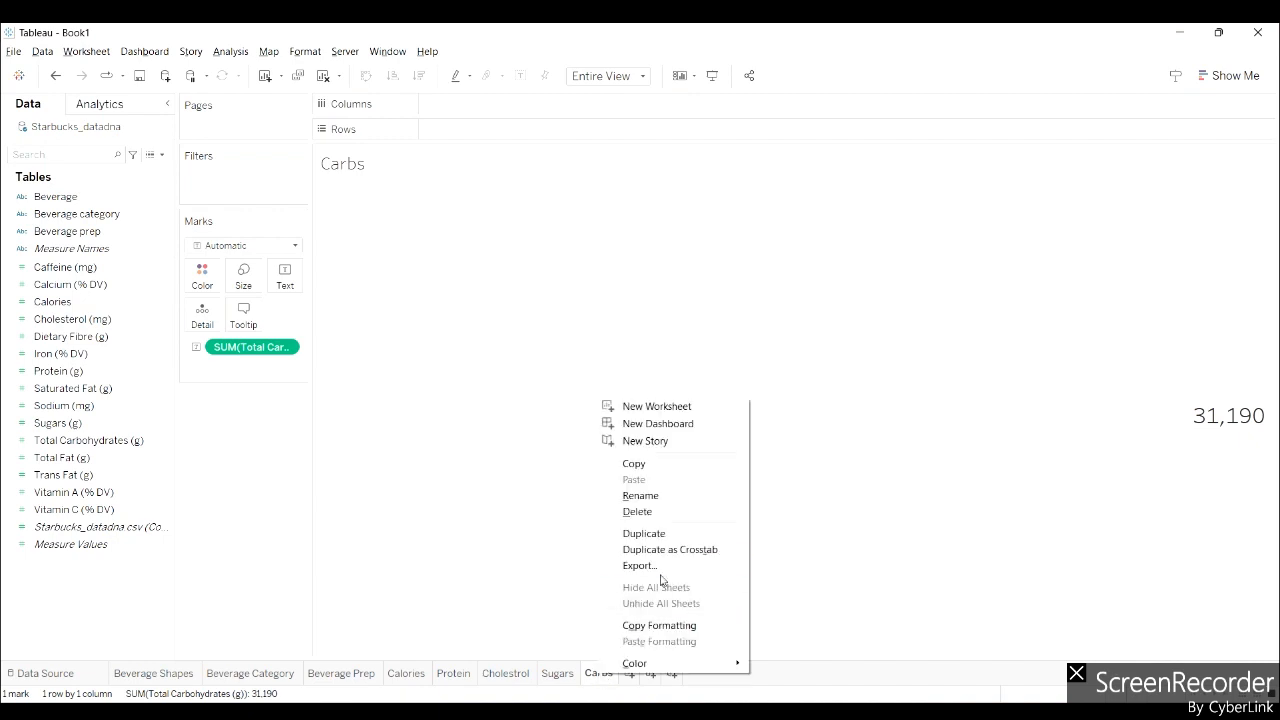
pyautogui.click(648, 537)
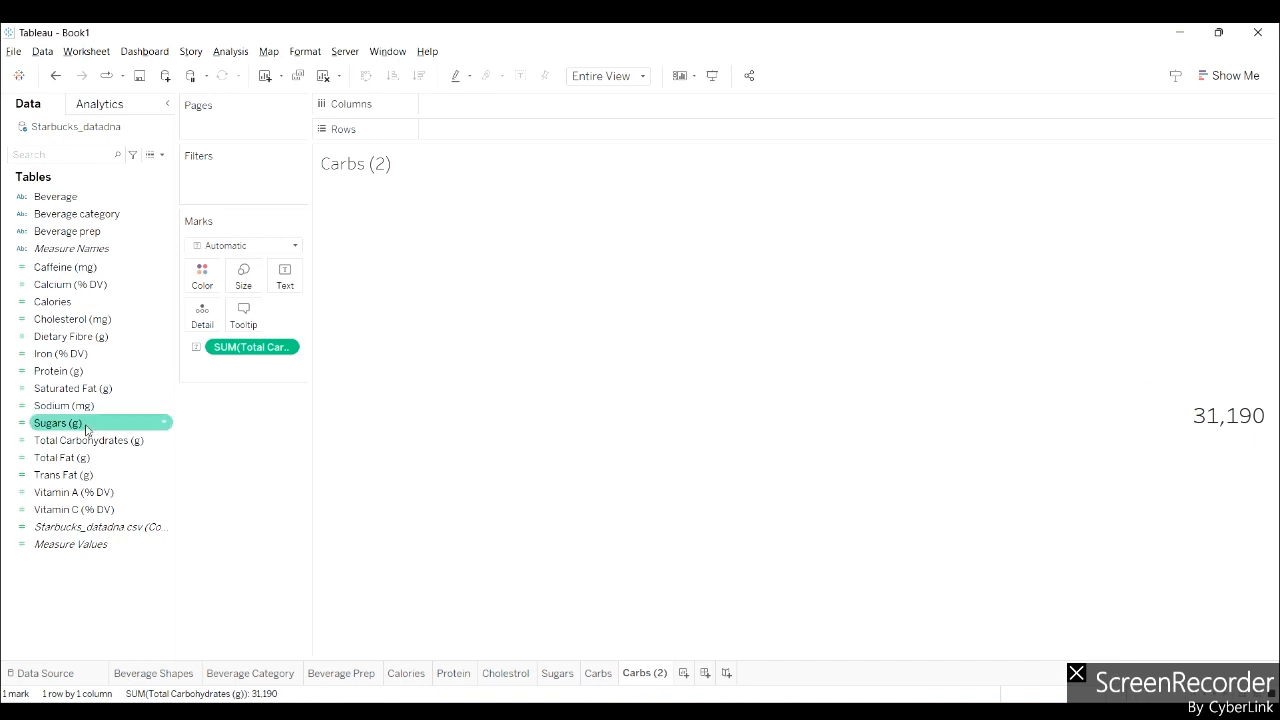
pyautogui.moveTo(62, 462); pyautogui.dragTo(244, 356)
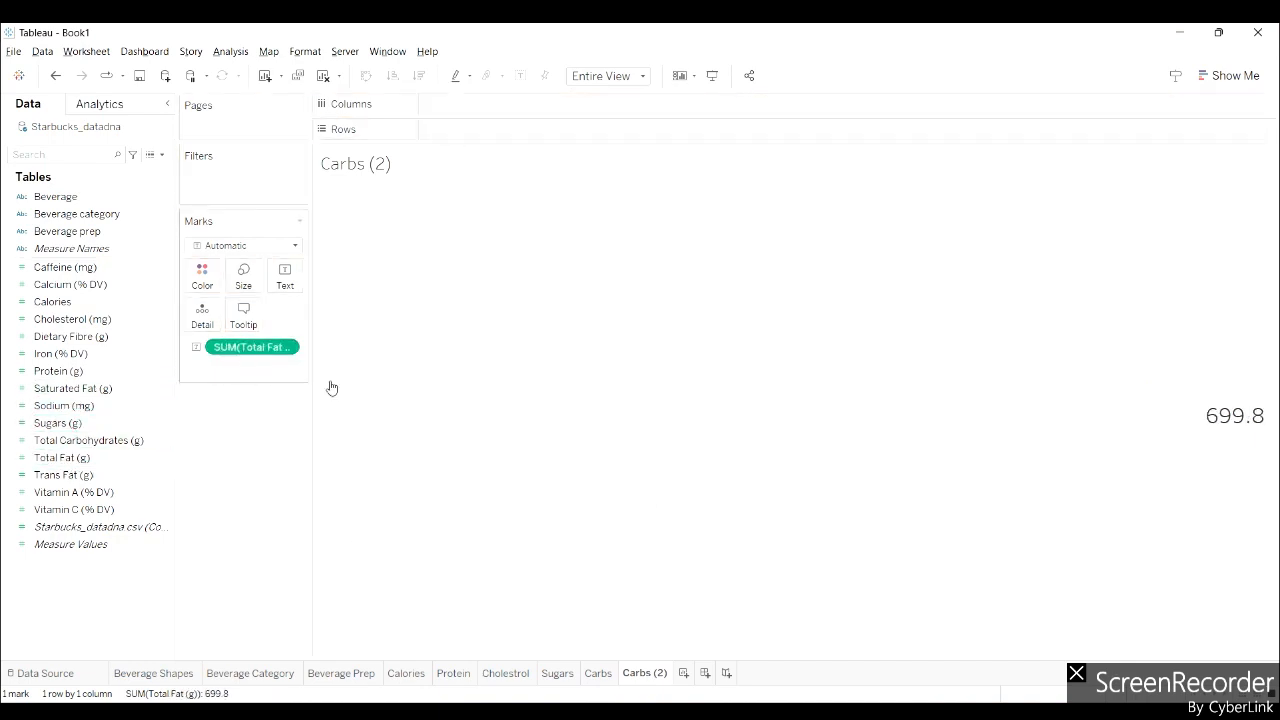
pyautogui.doubleClick(632, 673)
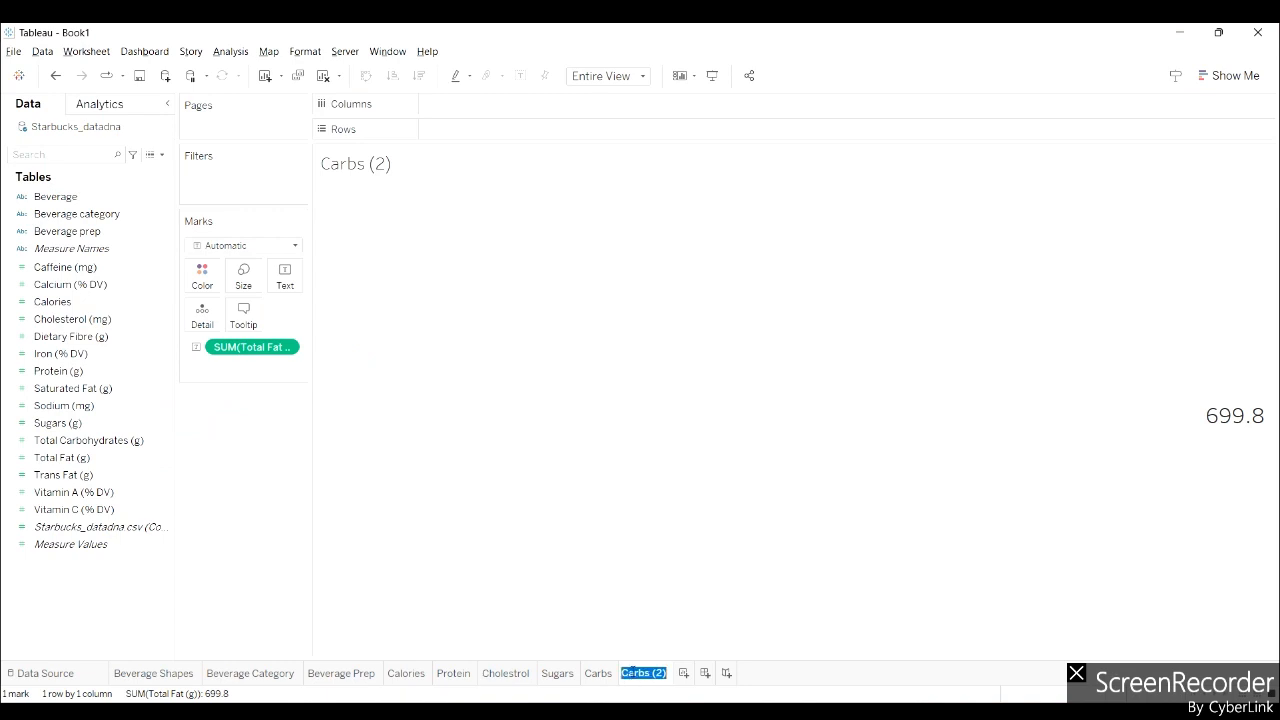
pyautogui.write('Fat')
pyautogui.press('Return')
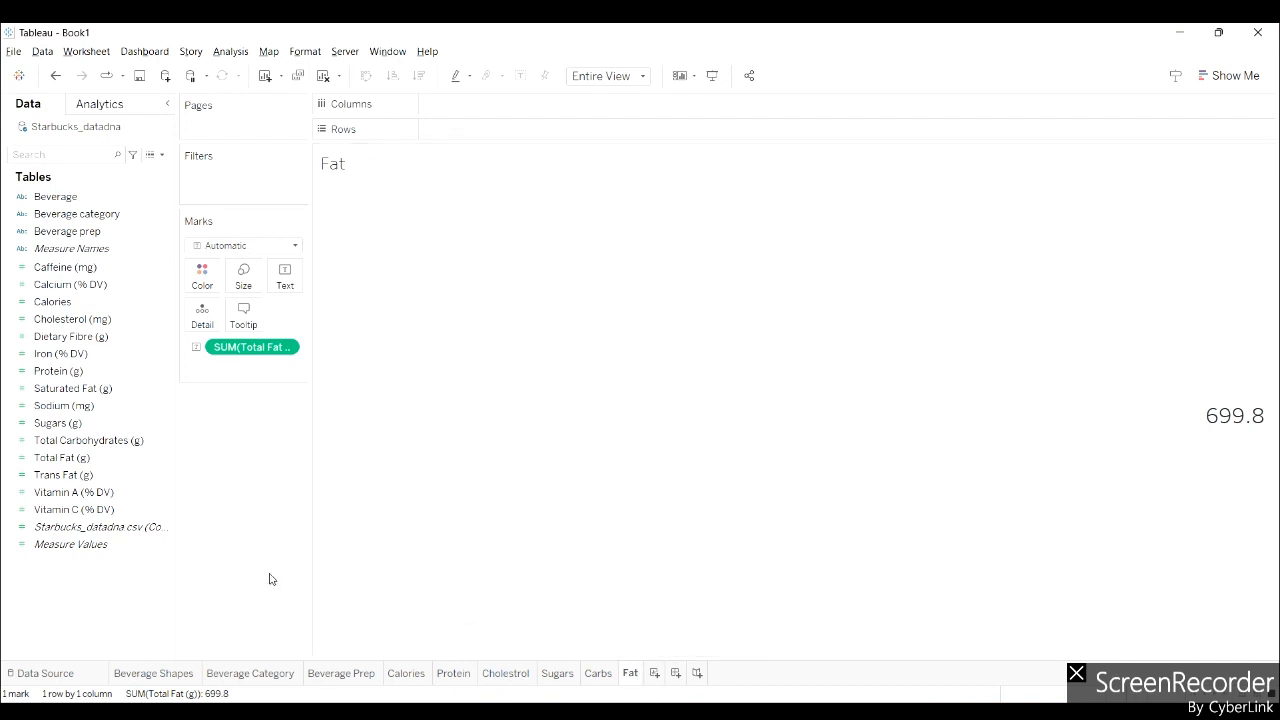
# Build a horizontal Calories bar chart by Beverage and Beverage prep on a new worksheet, sorted in descending order
pyautogui.click(654, 676)
pyautogui.doubleClick(79, 305)
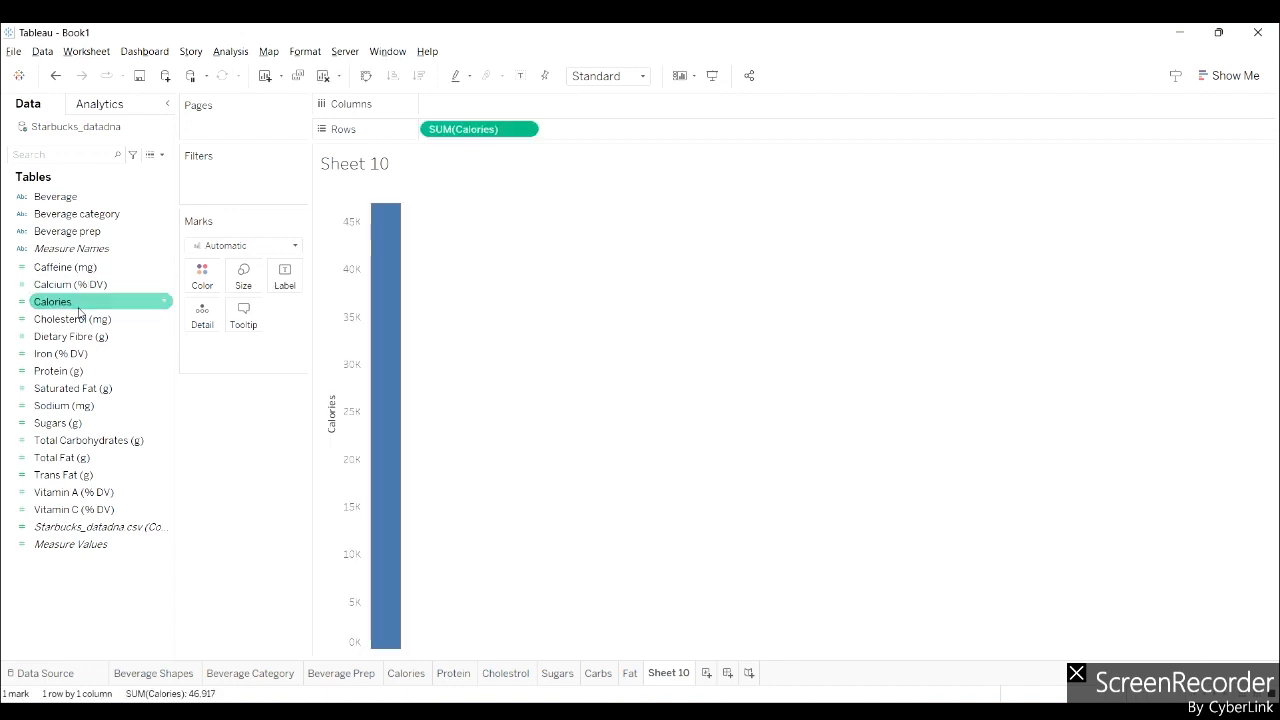
pyautogui.doubleClick(47, 198)
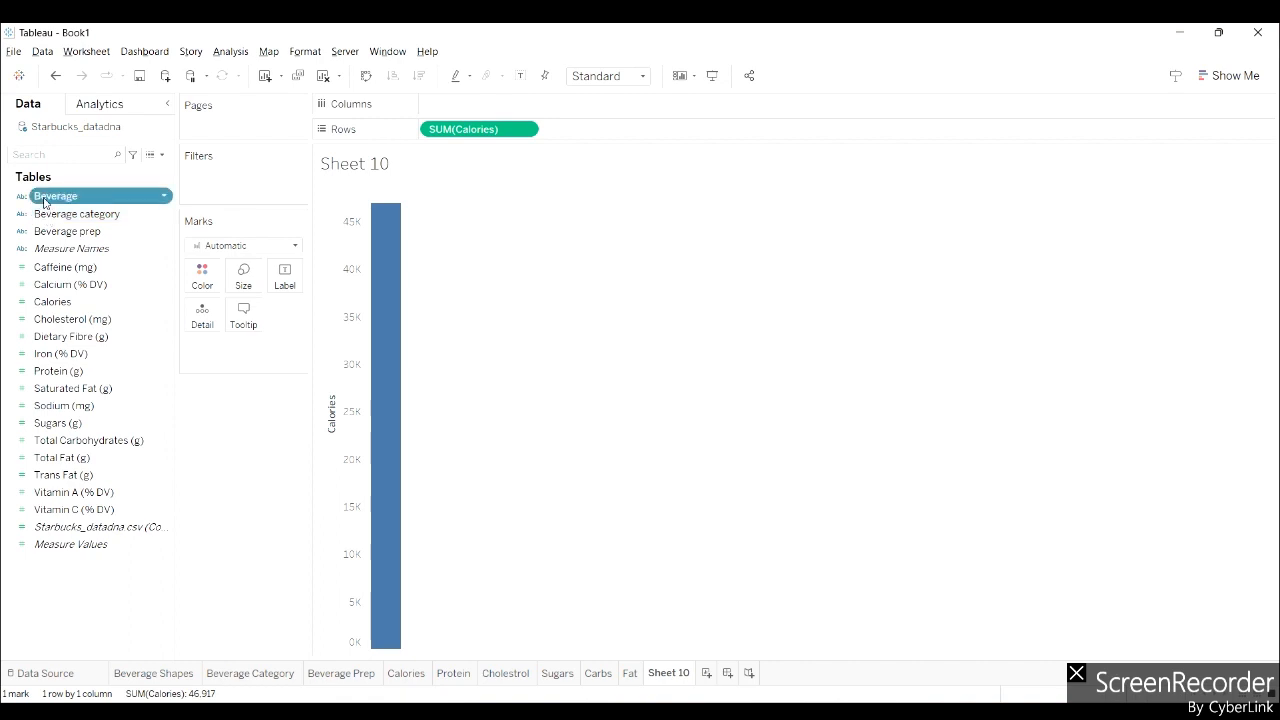
pyautogui.doubleClick(88, 234)
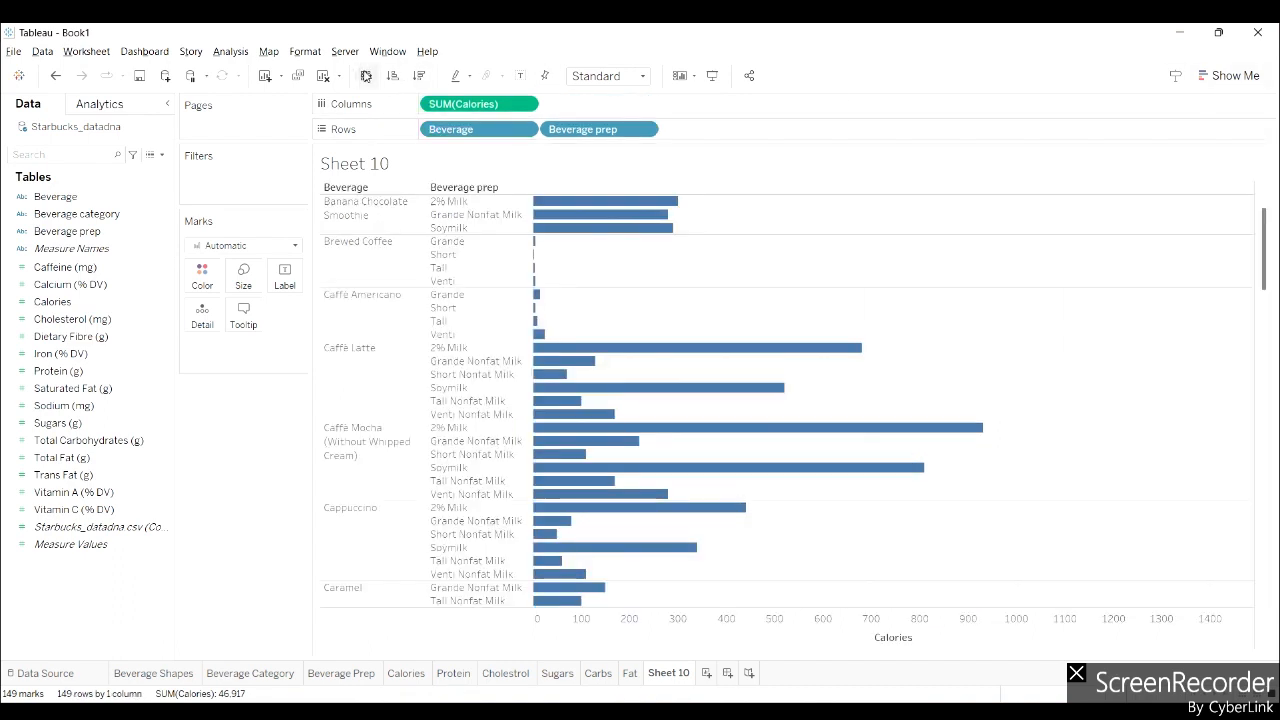
pyautogui.click(366, 75)
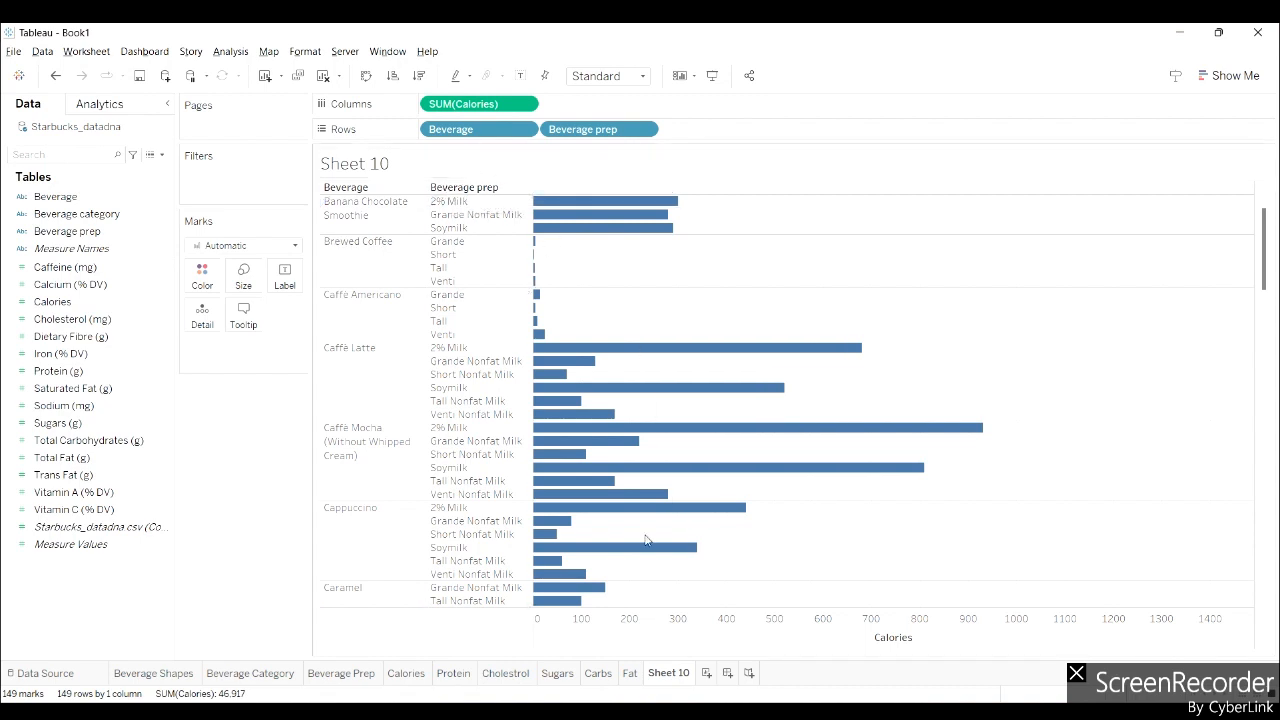
pyautogui.click(420, 77)
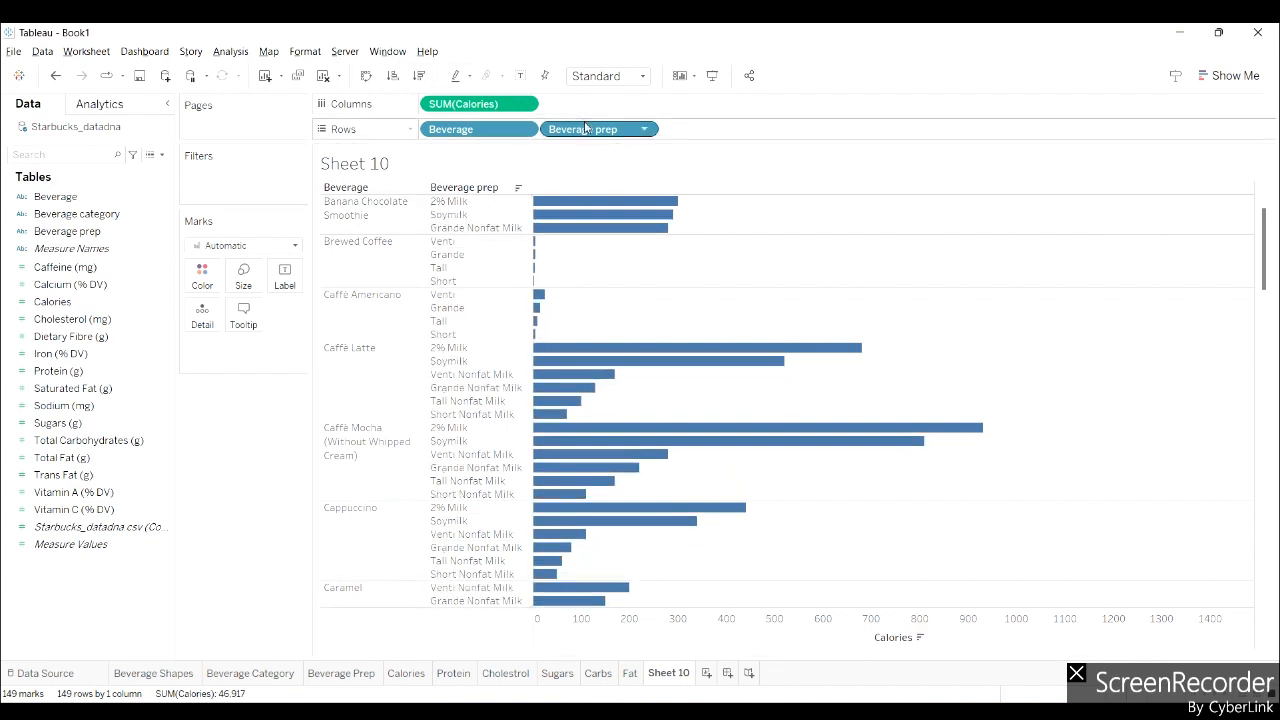
# Try placing Beverage prep ahead of Beverage in the rows and restore the original field order
pyautogui.moveTo(585, 128); pyautogui.dragTo(430, 131)
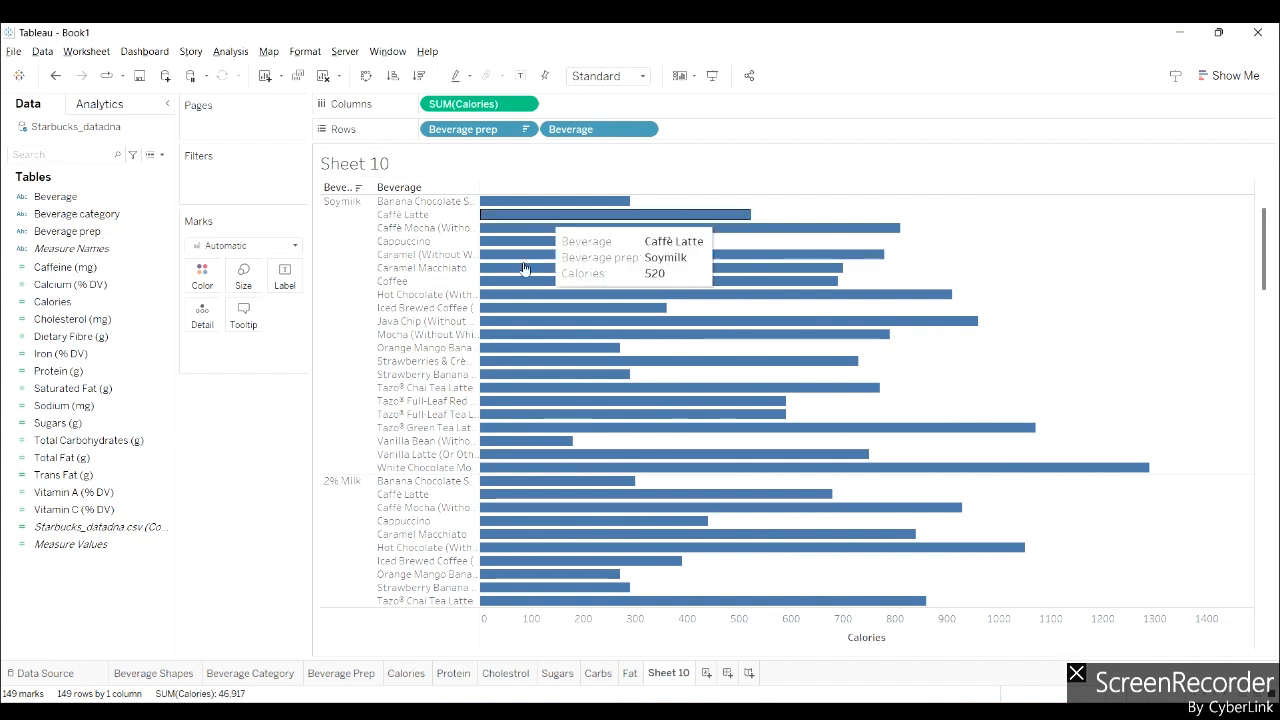
pyautogui.scroll(-1, 516, 318)
pyautogui.scroll(1, 517, 321)
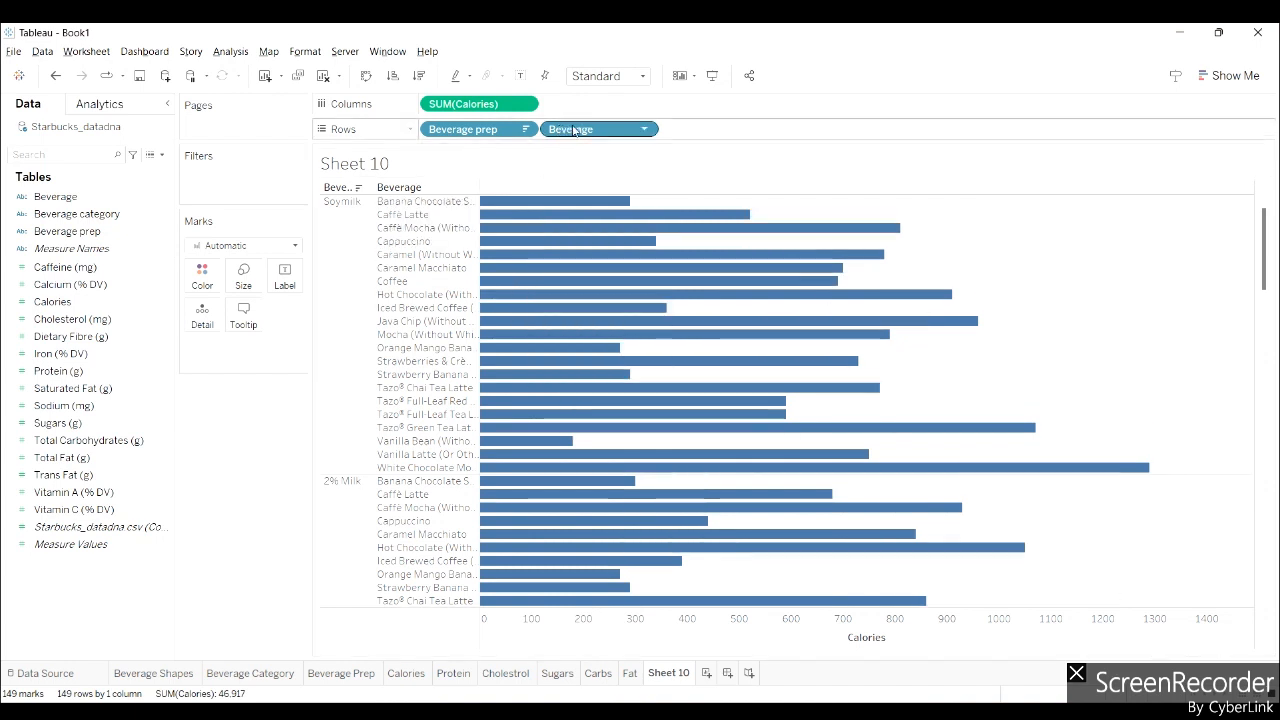
pyautogui.moveTo(575, 135); pyautogui.dragTo(424, 135)
pyautogui.scroll(-5, 630, 422)
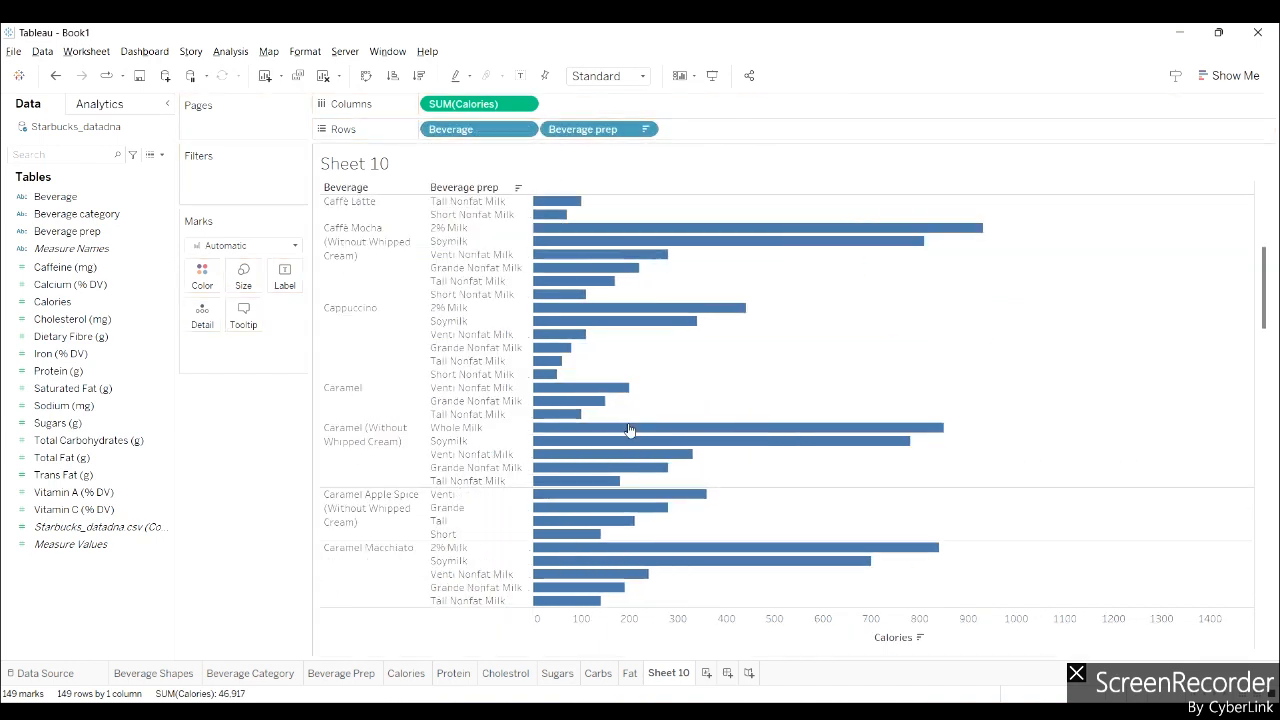
pyautogui.scroll(5, 630, 430)
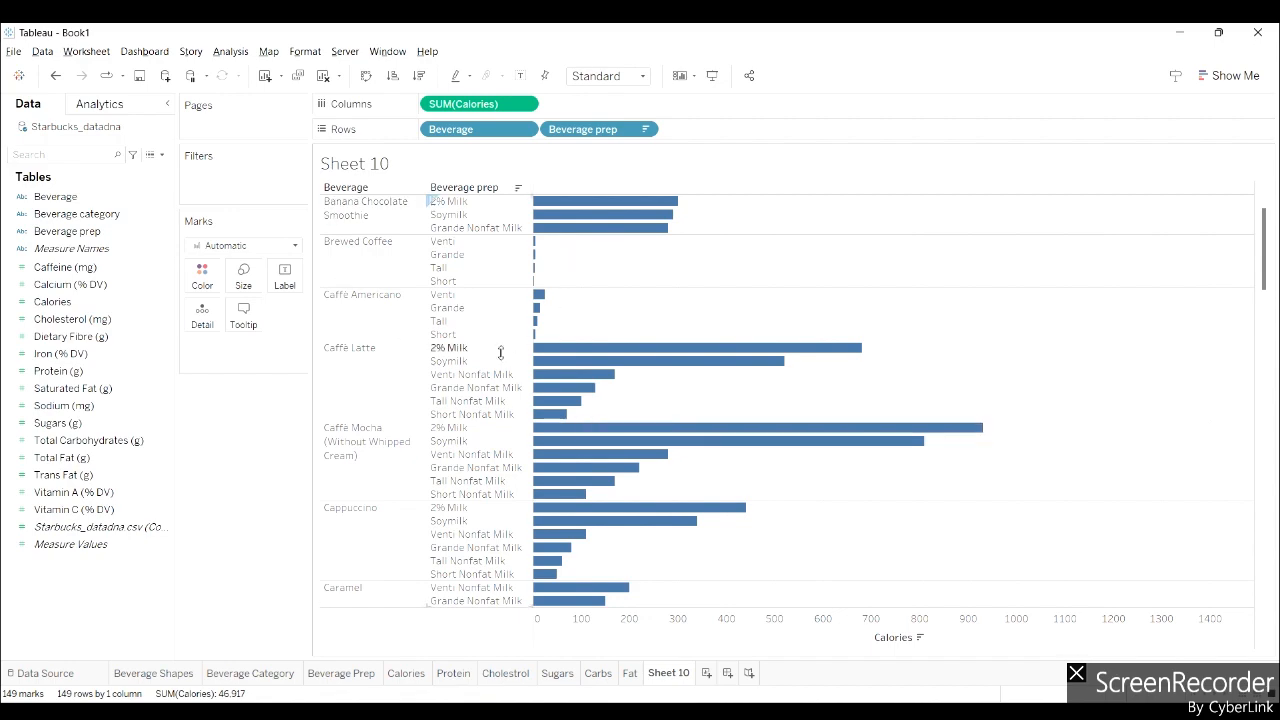
# Switch to the Tableau_Tarzan_Starbucks workbook to examine its calorie index chart, and return to Book1
pyautogui.hotkey('alt', 'Tab')
pyautogui.hotkey('alt', 'Tab')
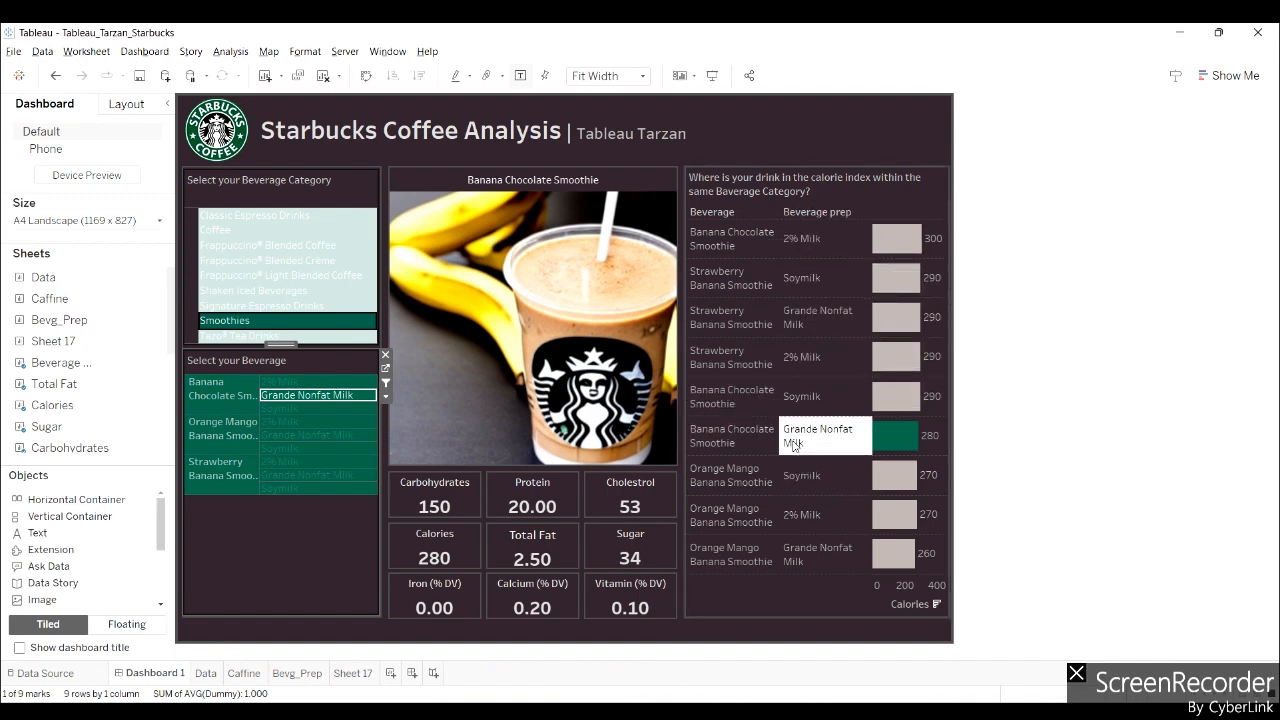
pyautogui.hotkey('alt', 'Tab')
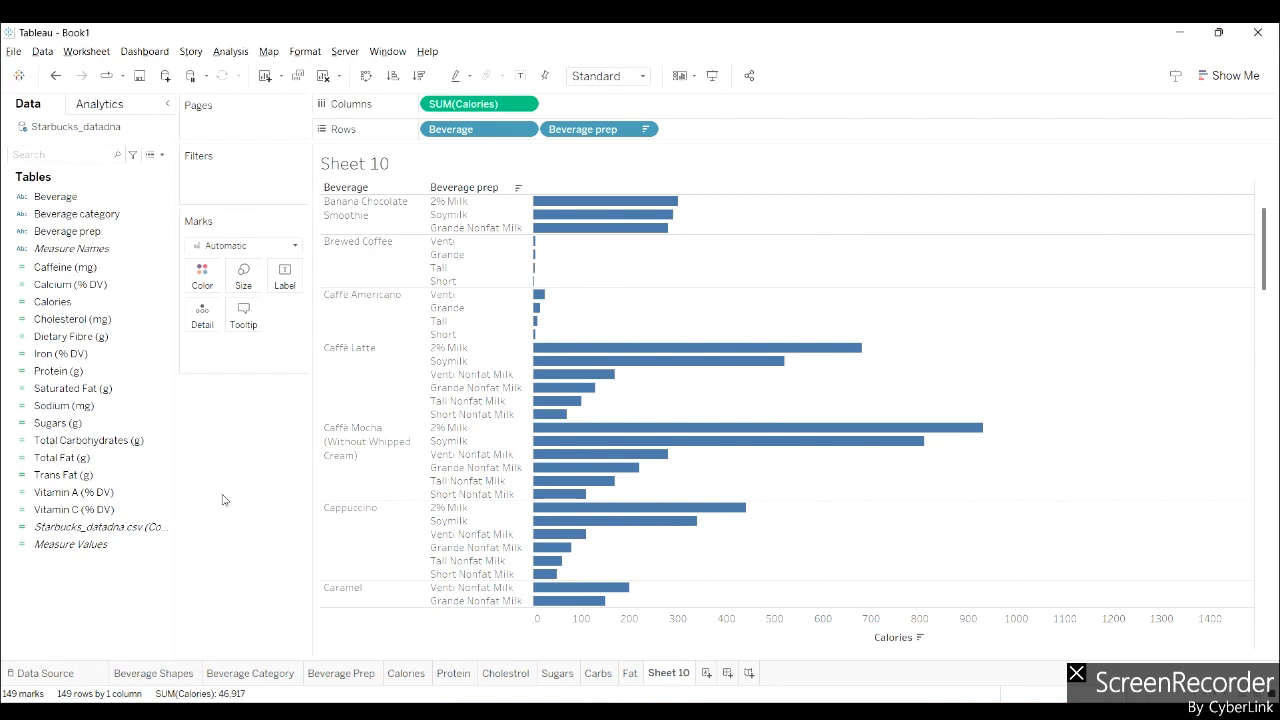
# Create a calculated field named Beverage Combo with the formula [Beverage] + [Beverage prep]
pyautogui.click(162, 155)
pyautogui.click(86, 169)
pyautogui.write('Beverage Combo')
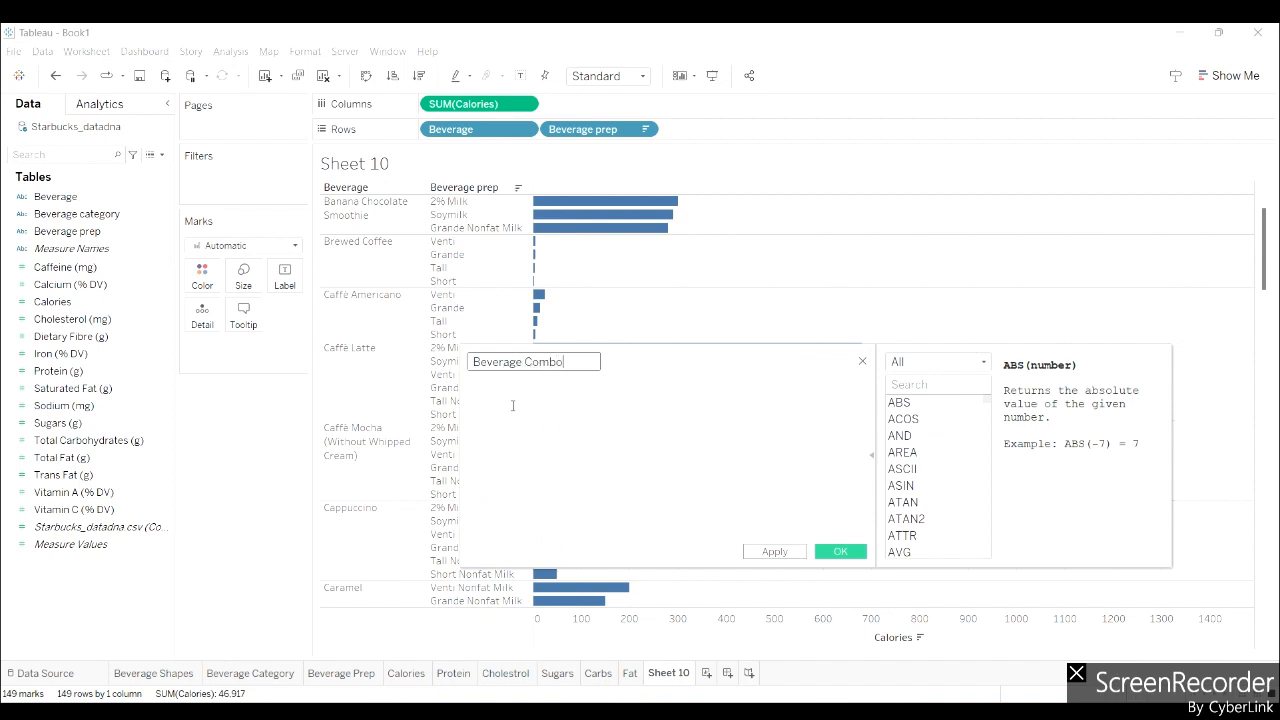
pyautogui.click(512, 405)
pyautogui.write('B')
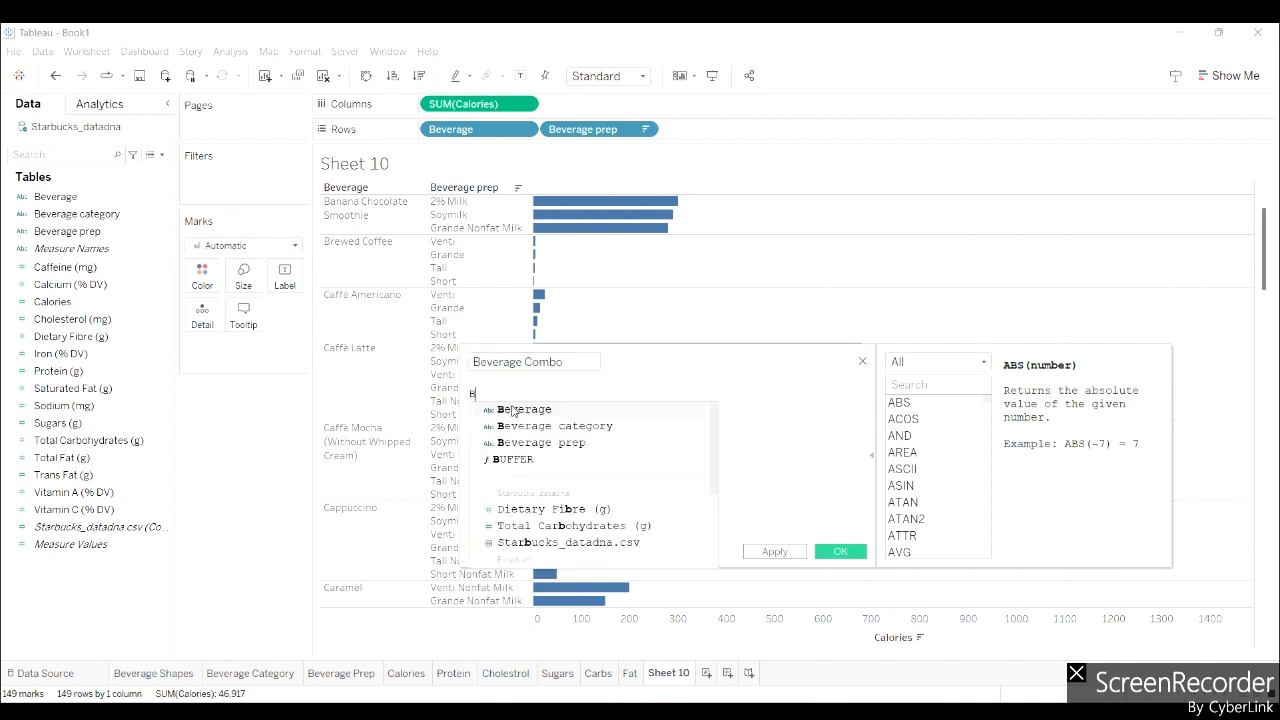
pyautogui.click(513, 410)
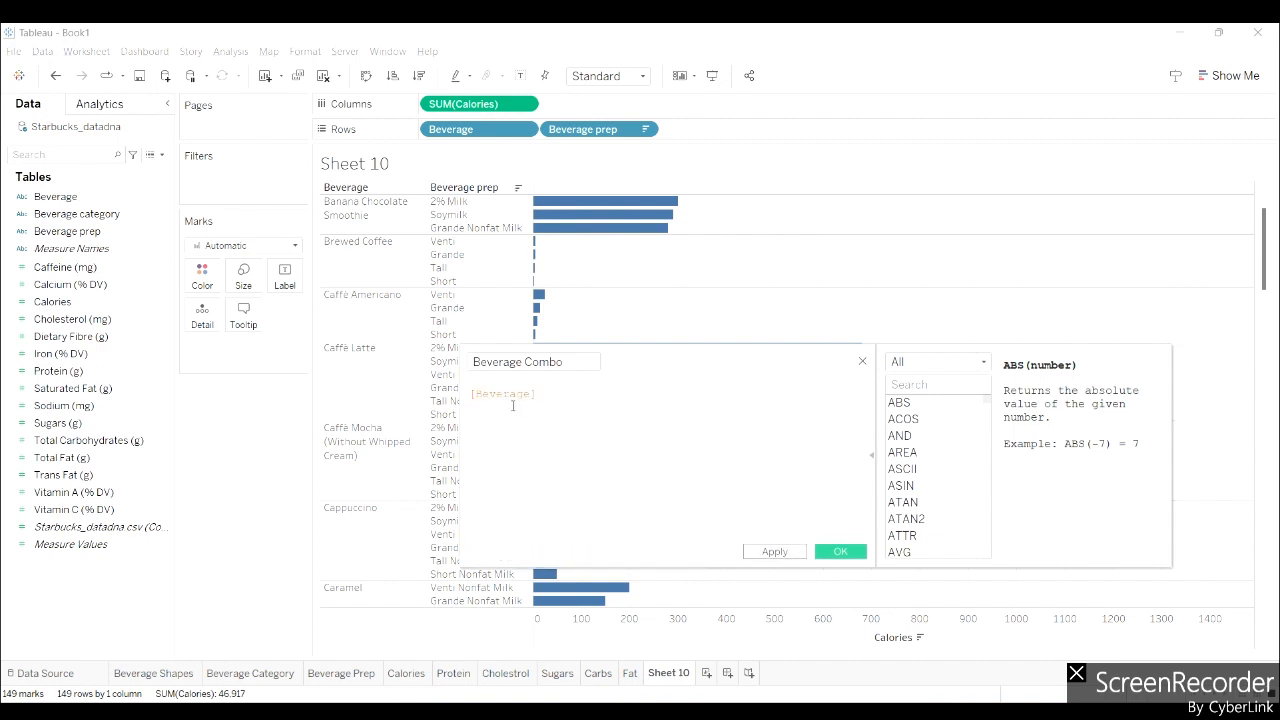
pyautogui.write('+ bev')
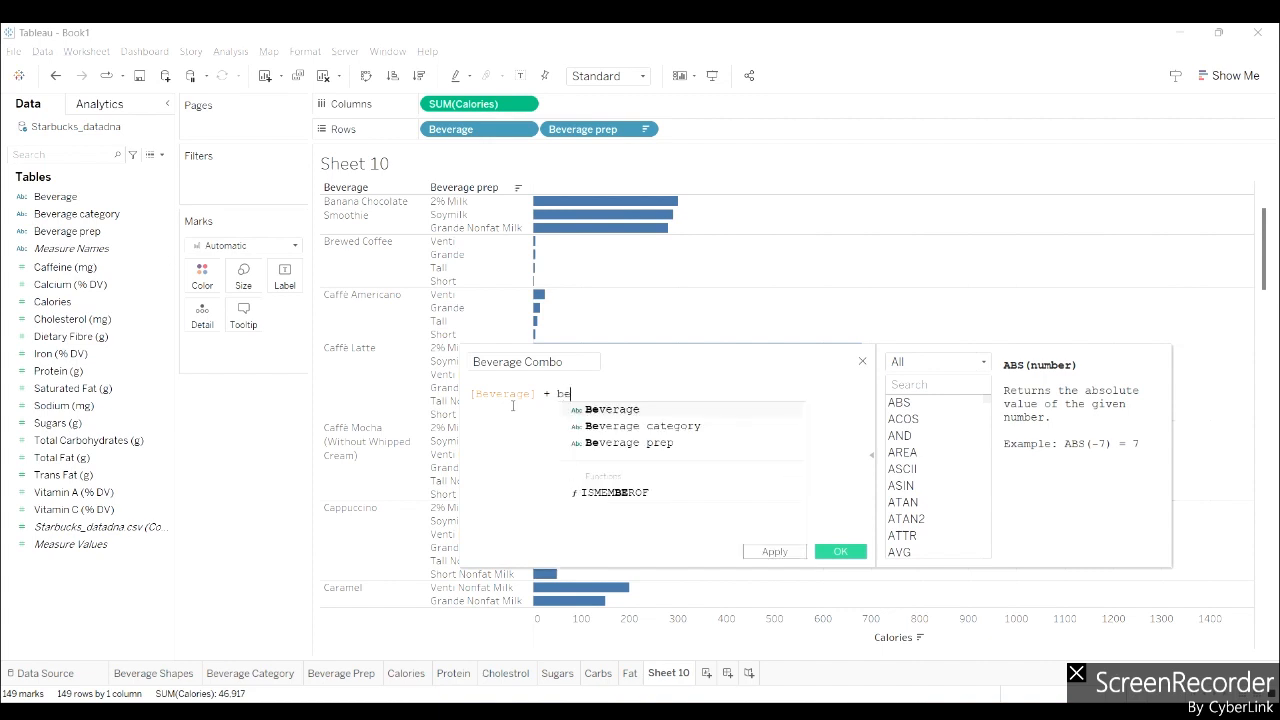
pyautogui.press('Down')
pyautogui.press('Down')
pyautogui.press('Return')
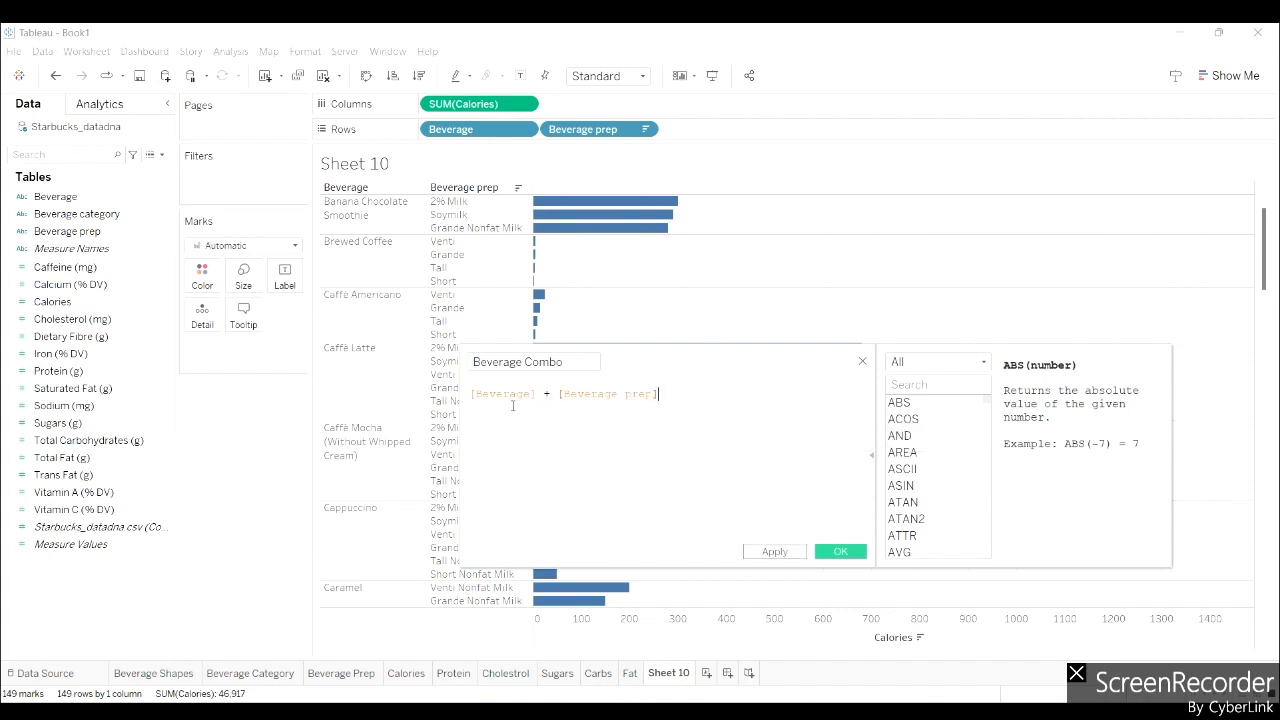
pyautogui.click(838, 552)
# Sort the bars by descending Calories using Beverage Combo as the first row field, with its header hidden
pyautogui.moveTo(85, 233); pyautogui.dragTo(426, 136)
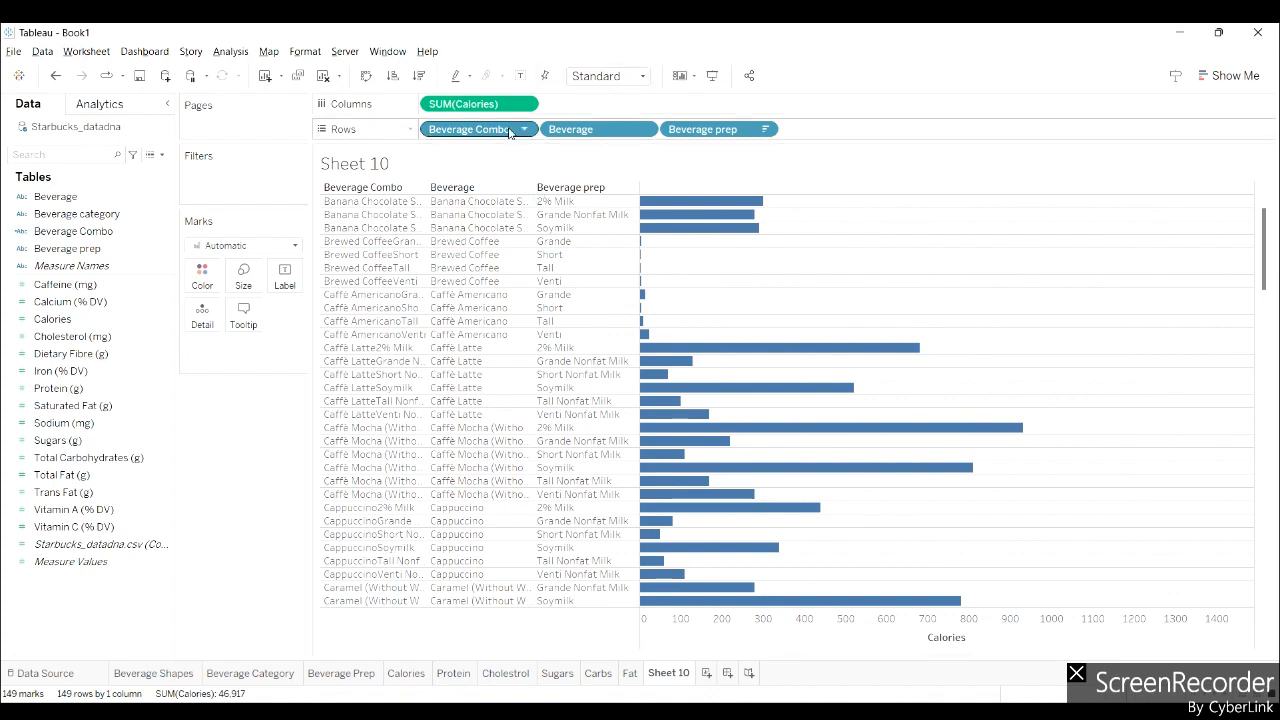
pyautogui.click(420, 76)
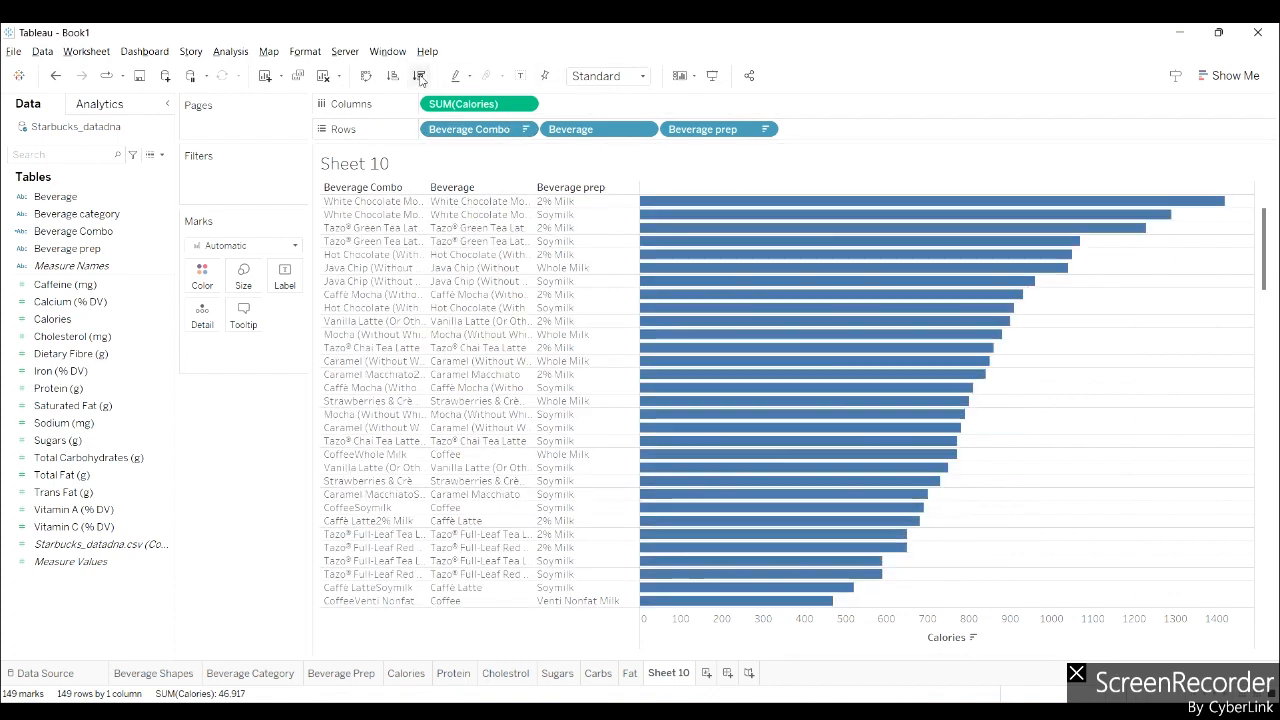
pyautogui.rightClick(458, 133)
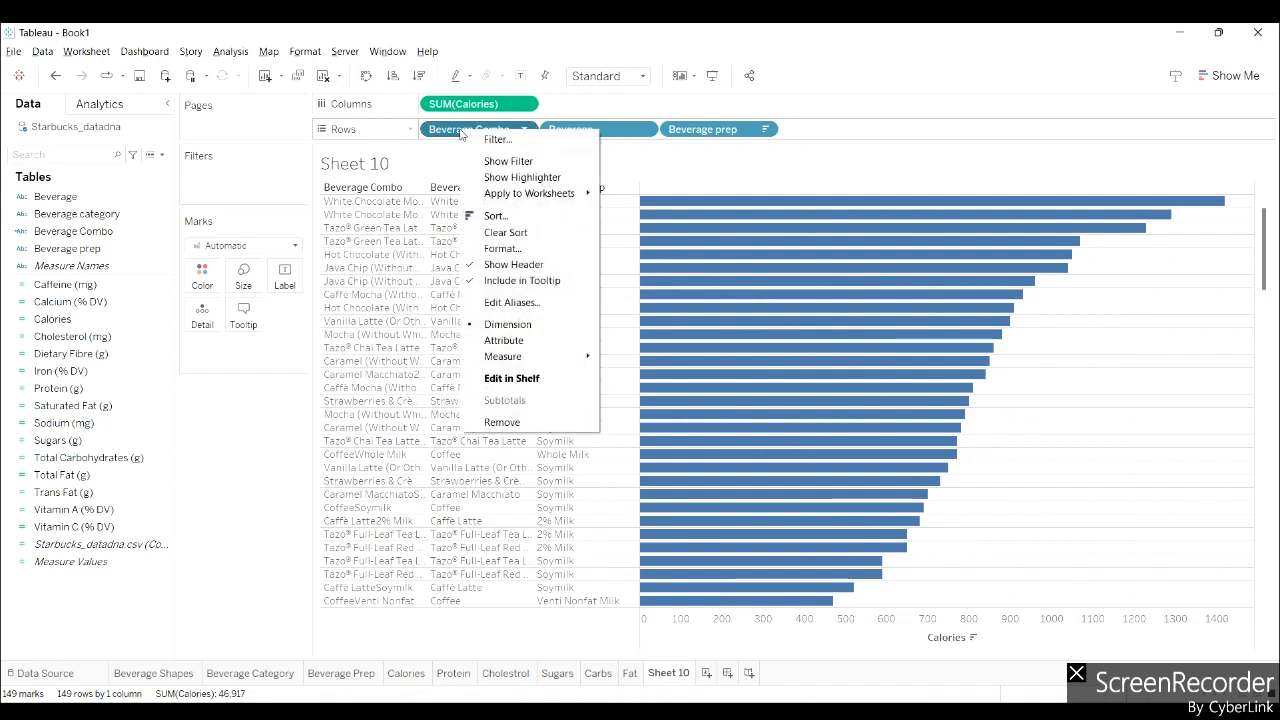
pyautogui.click(513, 264)
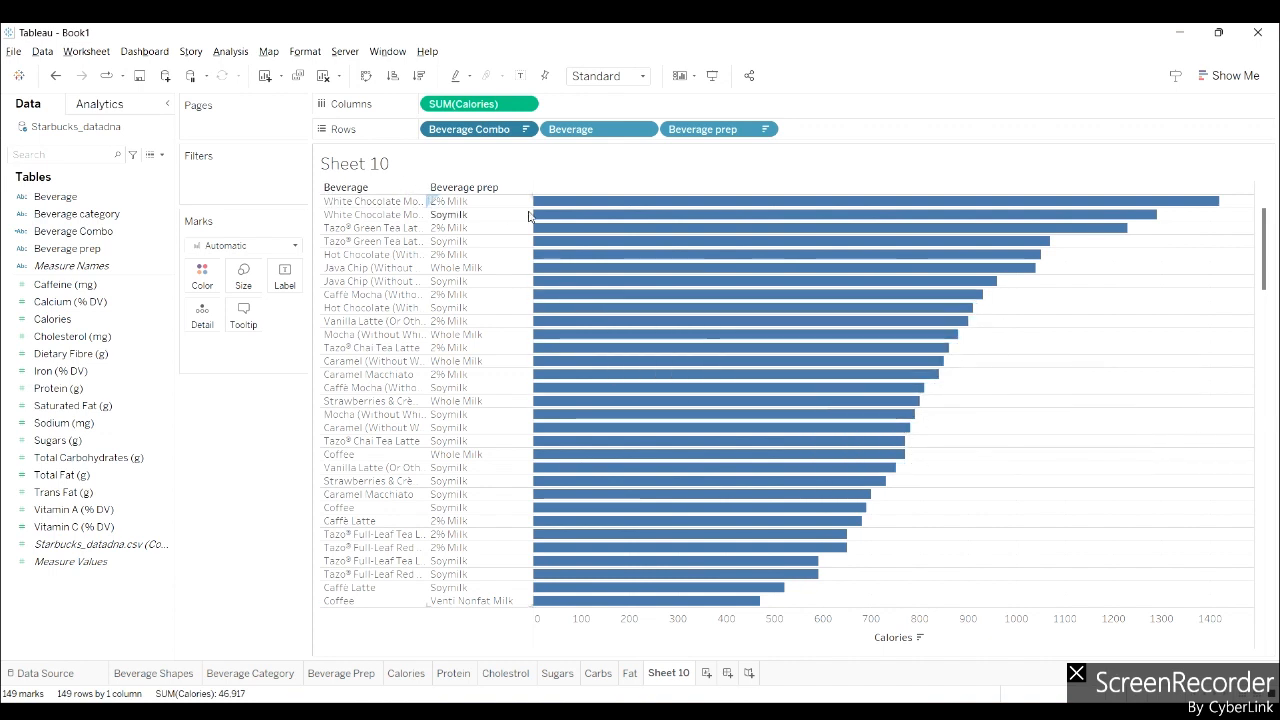
pyautogui.moveTo(903, 422)
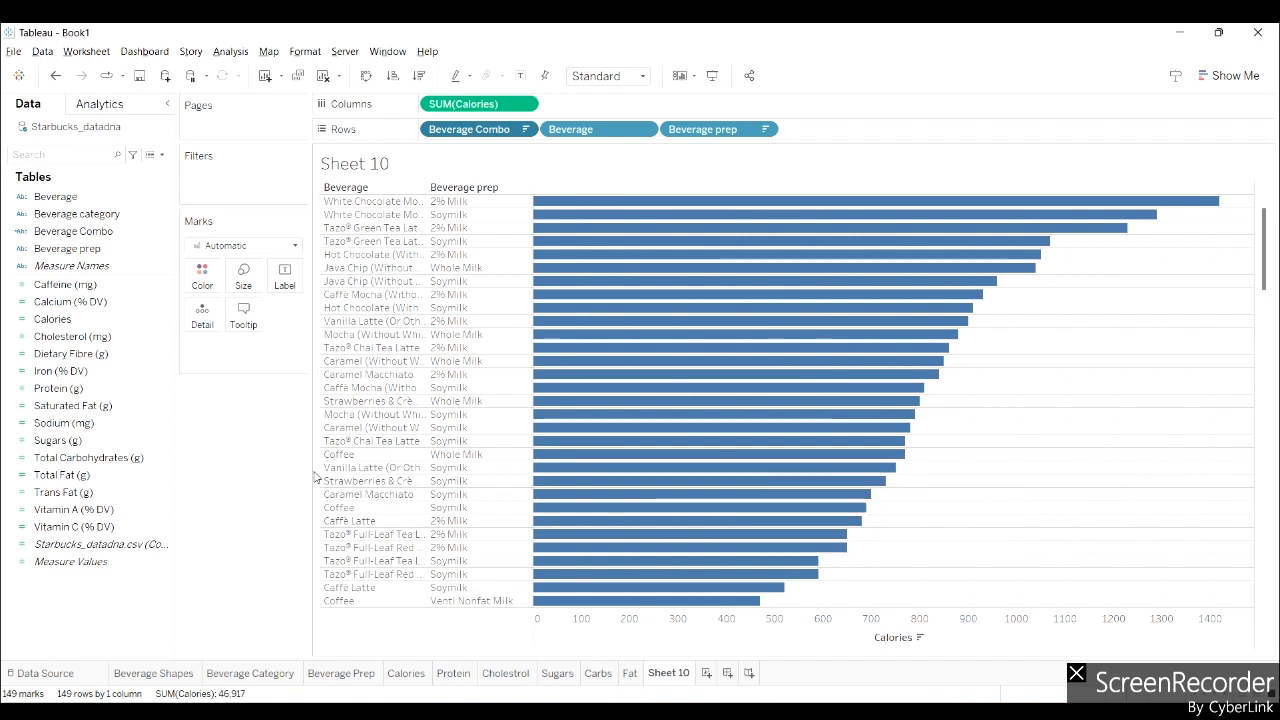
# Rename Sheet 10 as Calorie Bar Chart
pyautogui.doubleClick(669, 674)
pyautogui.write('B')
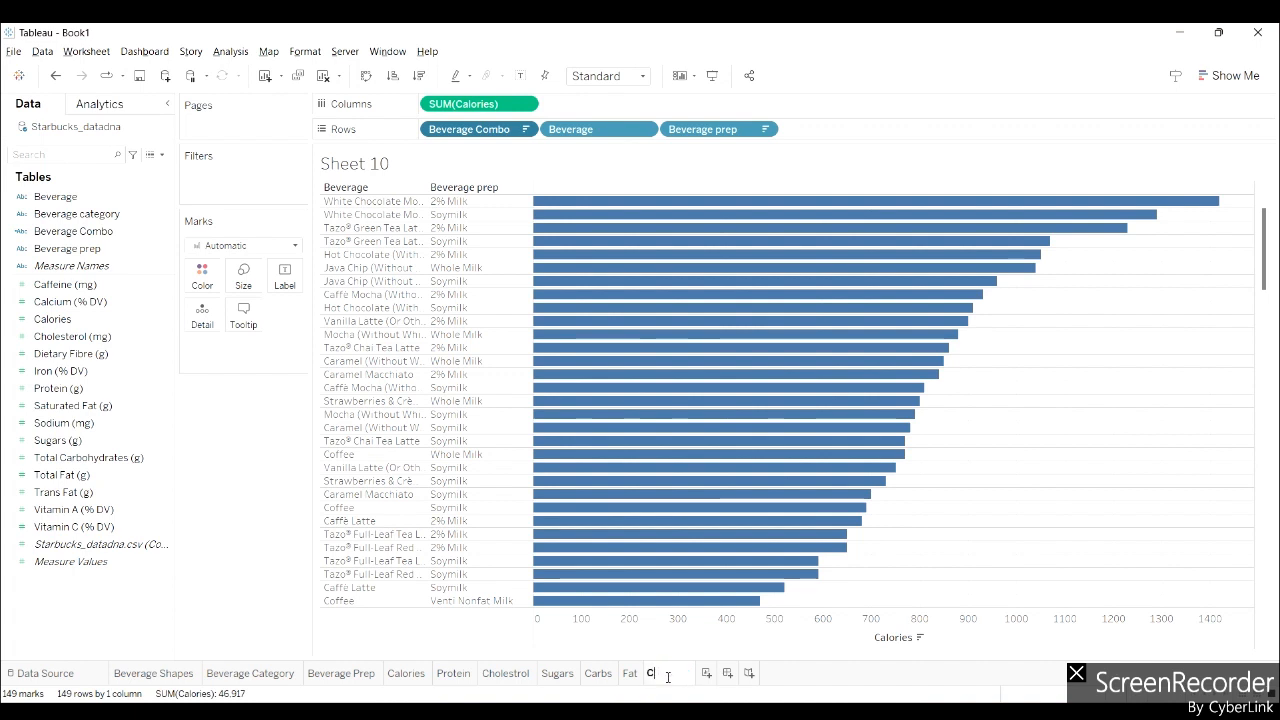
pyautogui.write('alorie Bar Cha')
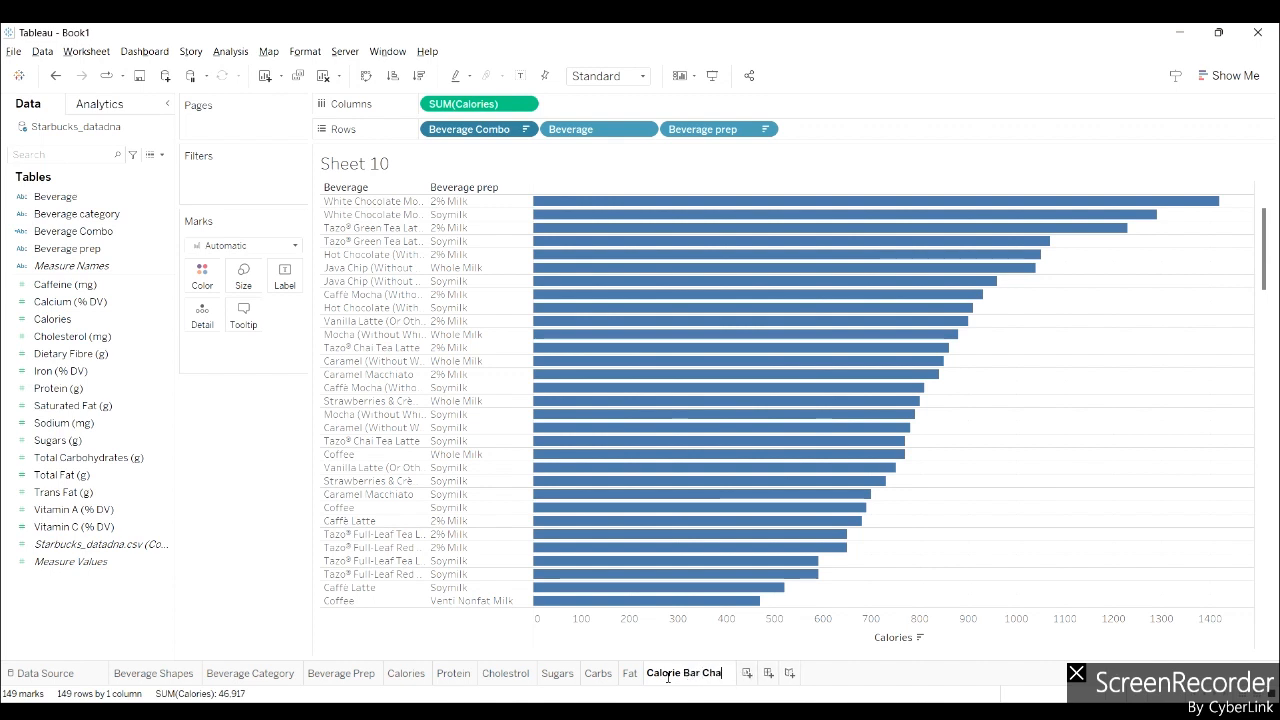
pyautogui.write('rt')
pyautogui.press('Return')
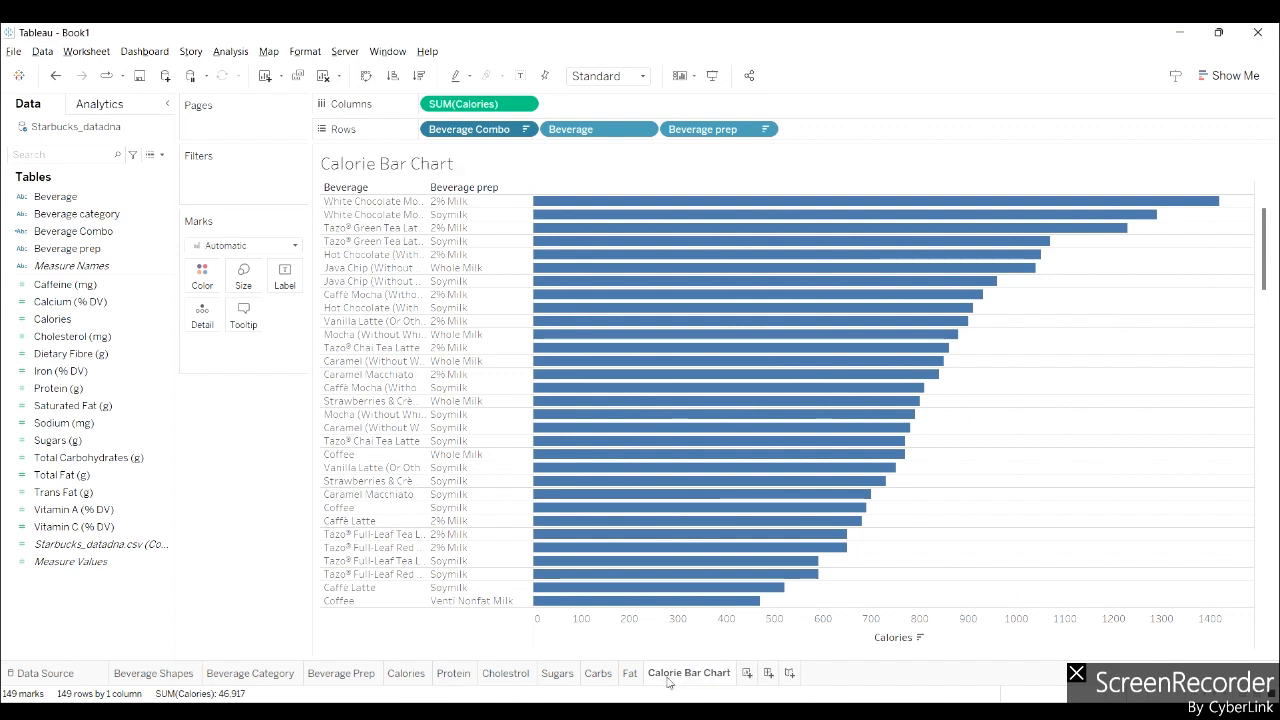
# Create a new dashboard in the workbook
pyautogui.click(769, 673)
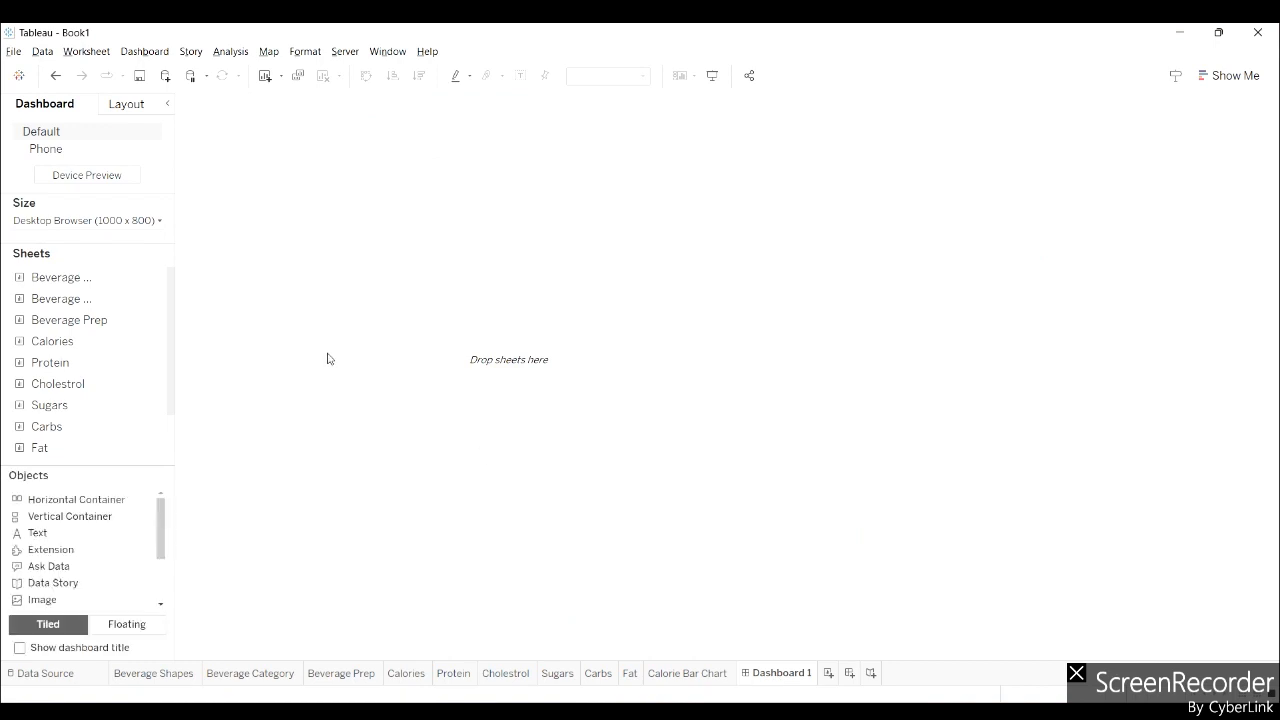
# Set the dashboard's fixed size to Generic Desktop (1366 x 768)
pyautogui.click(128, 220)
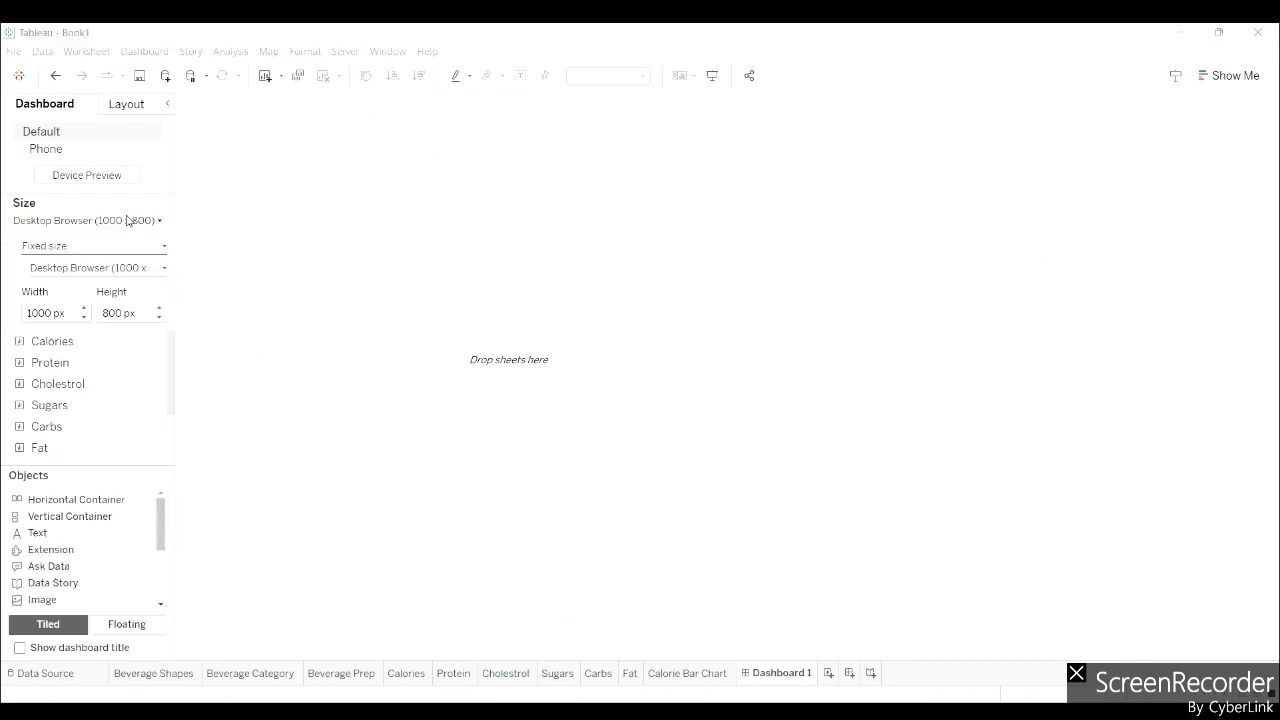
pyautogui.click(70, 269)
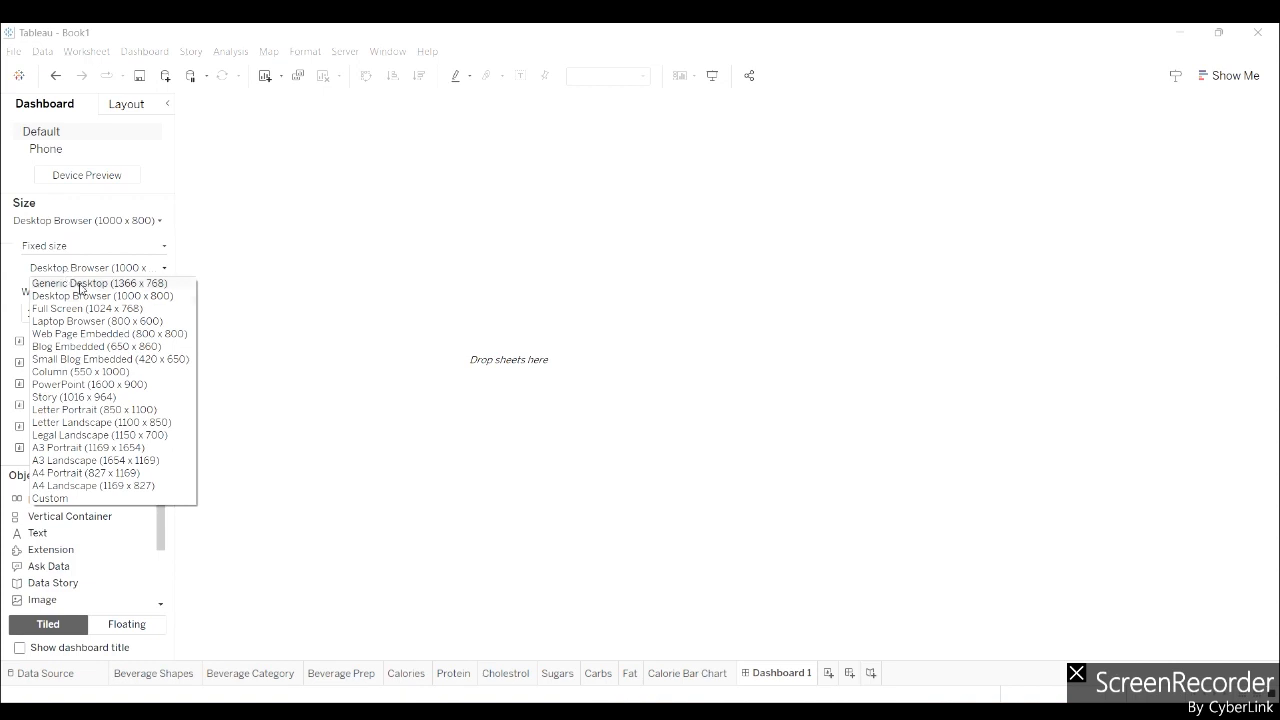
pyautogui.click(80, 284)
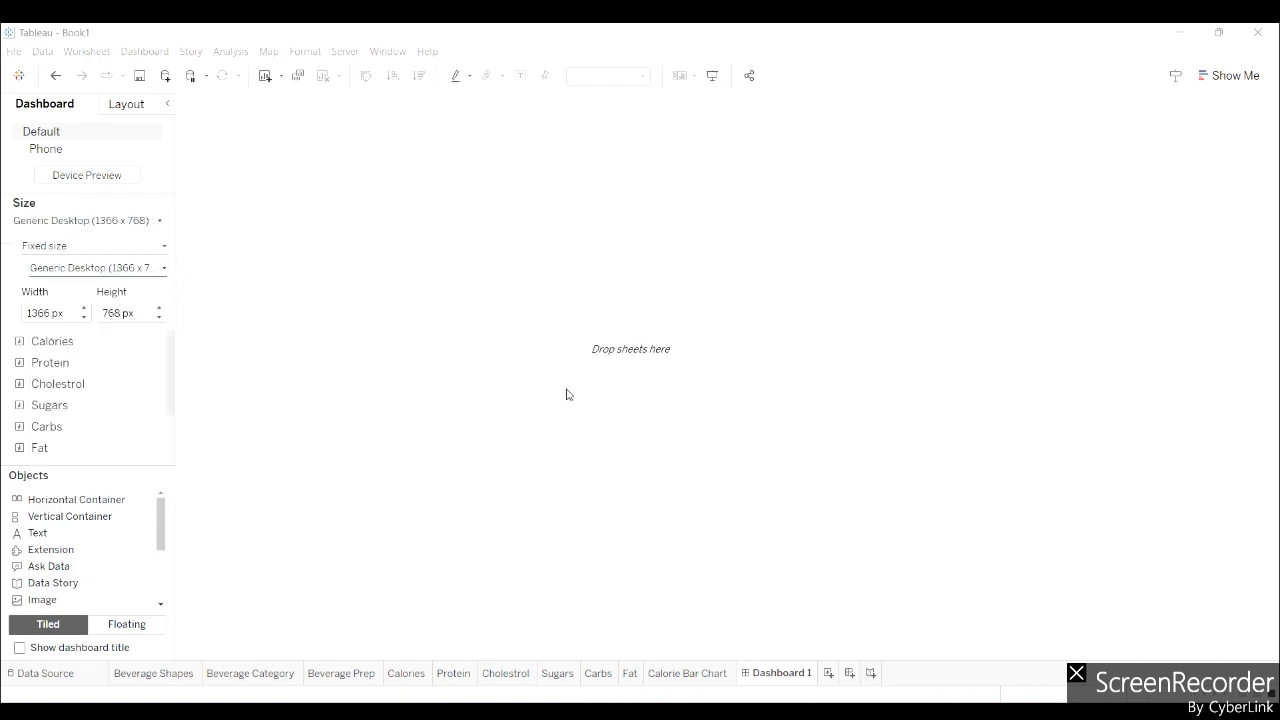
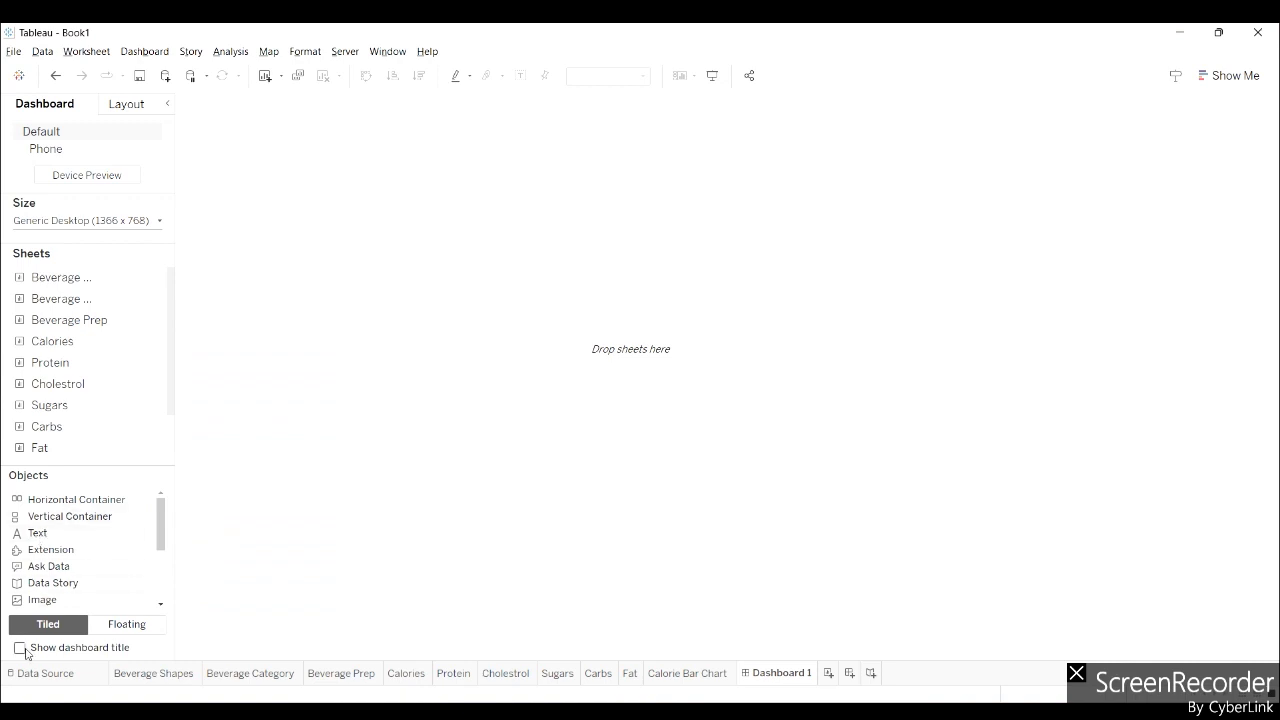
# Show the dashboard title and increase the height of its area
pyautogui.click(20, 648)
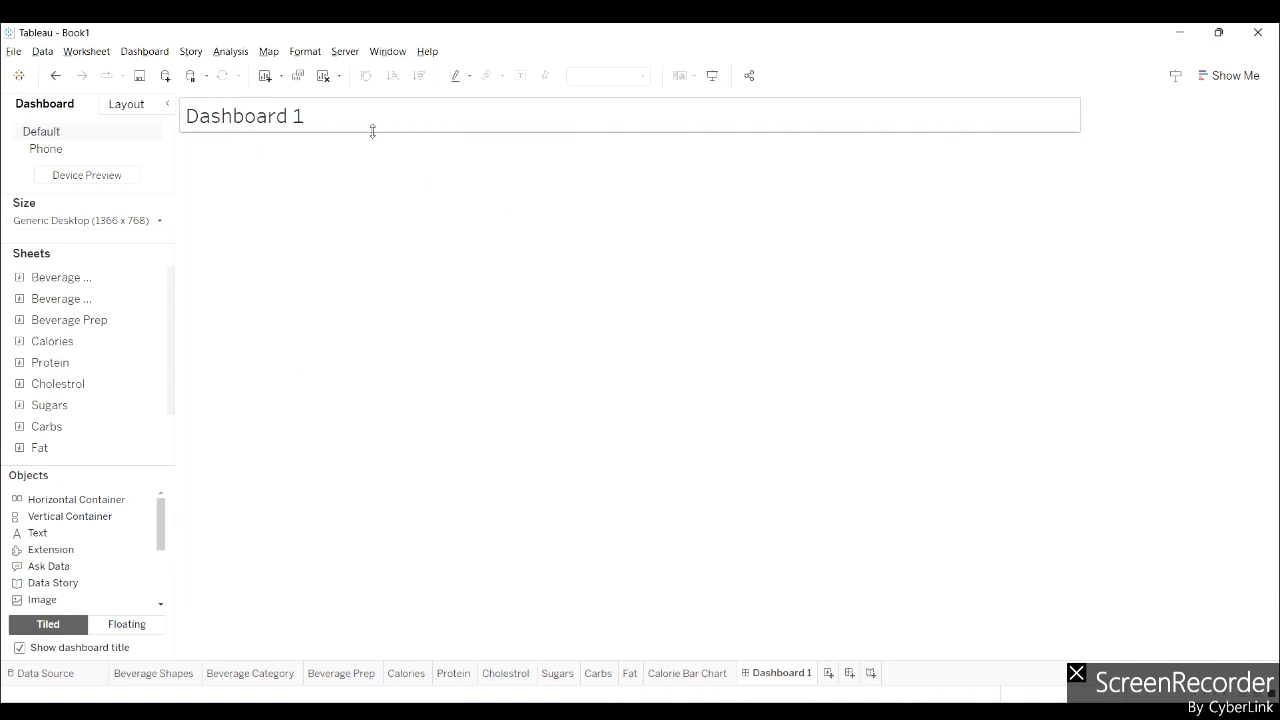
pyautogui.moveTo(371, 130); pyautogui.dragTo(372, 160)
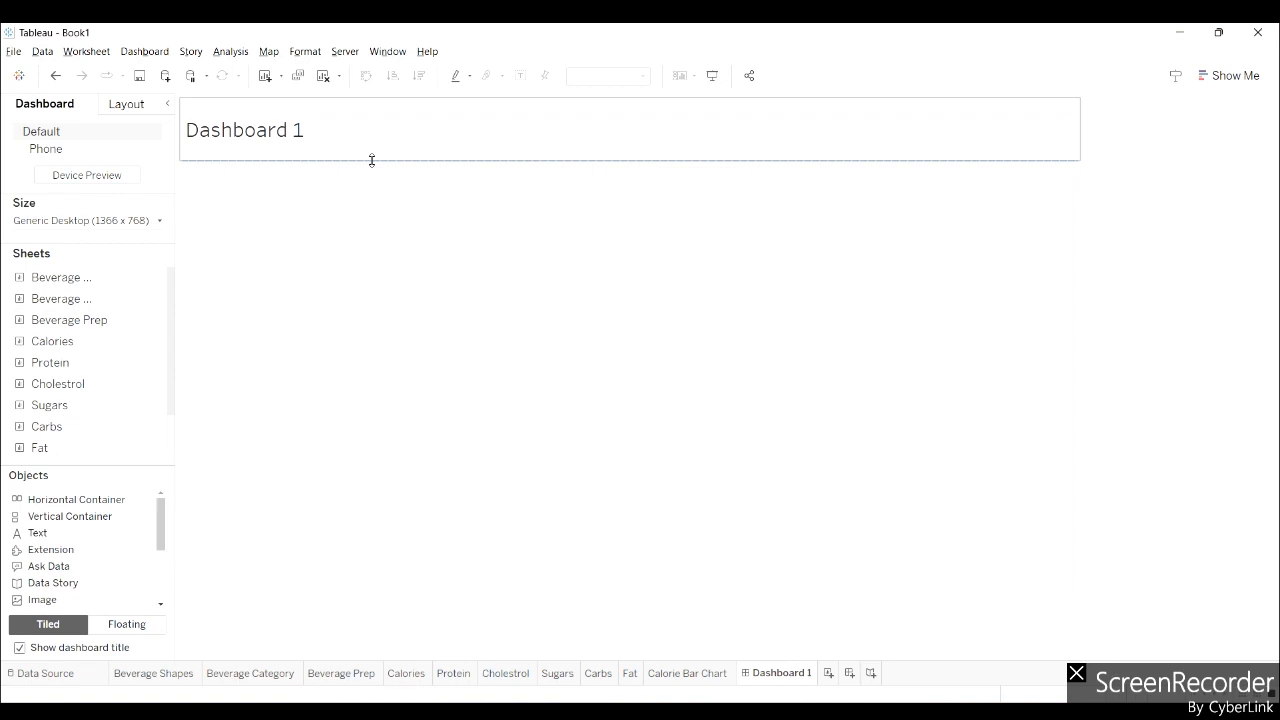
pyautogui.click(263, 141)
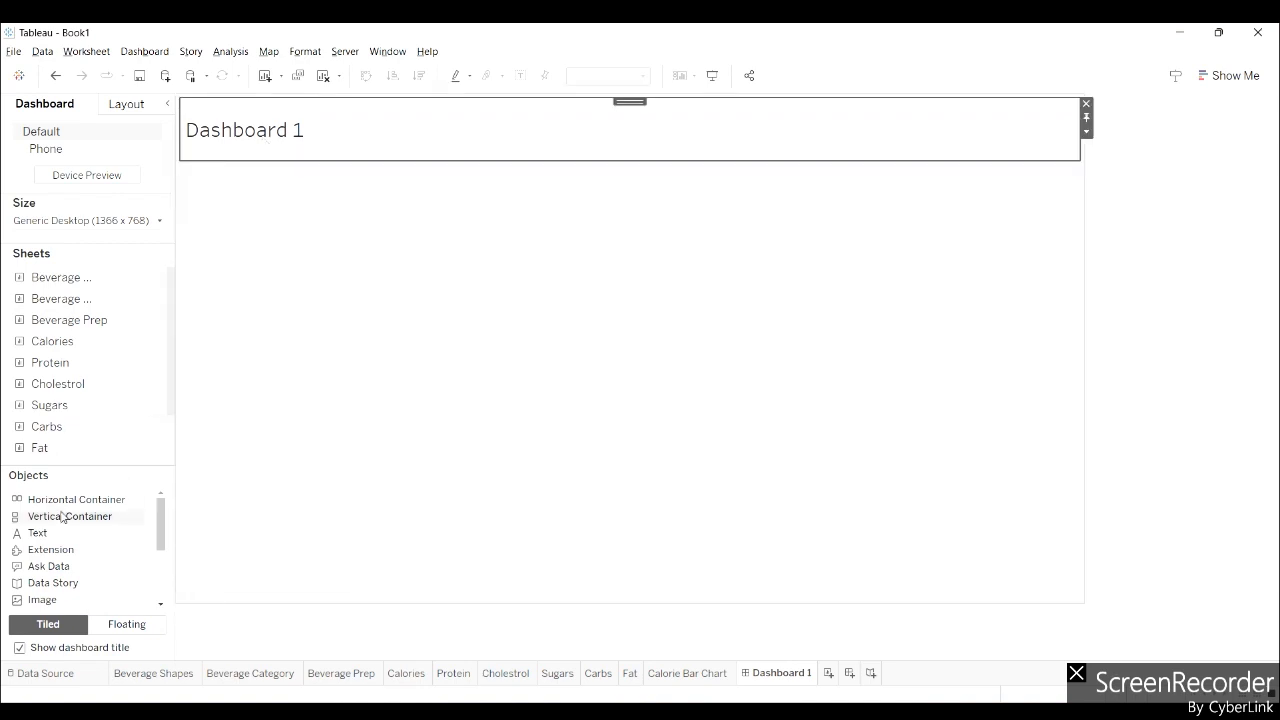
# Insert the starbucks_PNG8.png image from the DataDNA Dataset Challenge folder below the dashboard title and fit it to its frame
pyautogui.moveTo(49, 597)
pyautogui.mouseDown()
pyautogui.moveTo(197, 163)
pyautogui.moveTo(116, 487)
pyautogui.mouseUp()
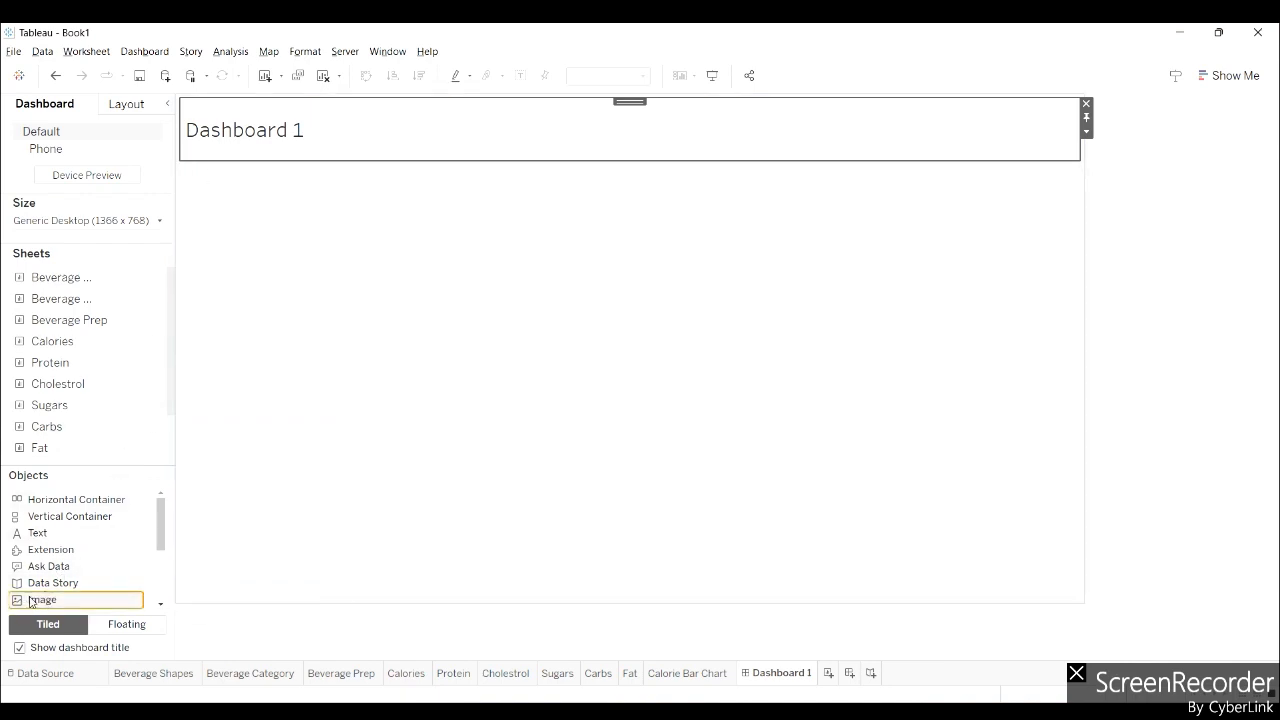
pyautogui.moveTo(30, 601)
pyautogui.mouseDown()
pyautogui.moveTo(254, 174)
pyautogui.moveTo(191, 106)
pyautogui.moveTo(190, 134)
pyautogui.moveTo(231, 137)
pyautogui.moveTo(200, 126)
pyautogui.moveTo(224, 146)
pyautogui.mouseUp()
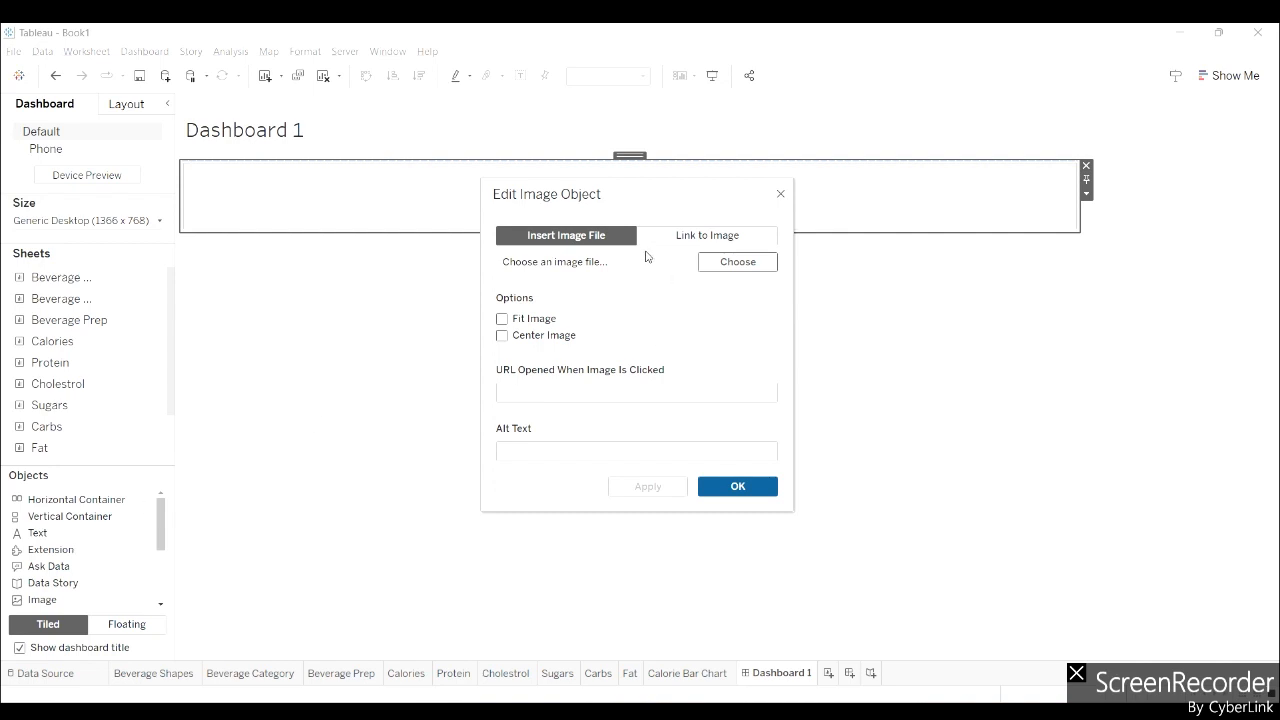
pyautogui.click(718, 266)
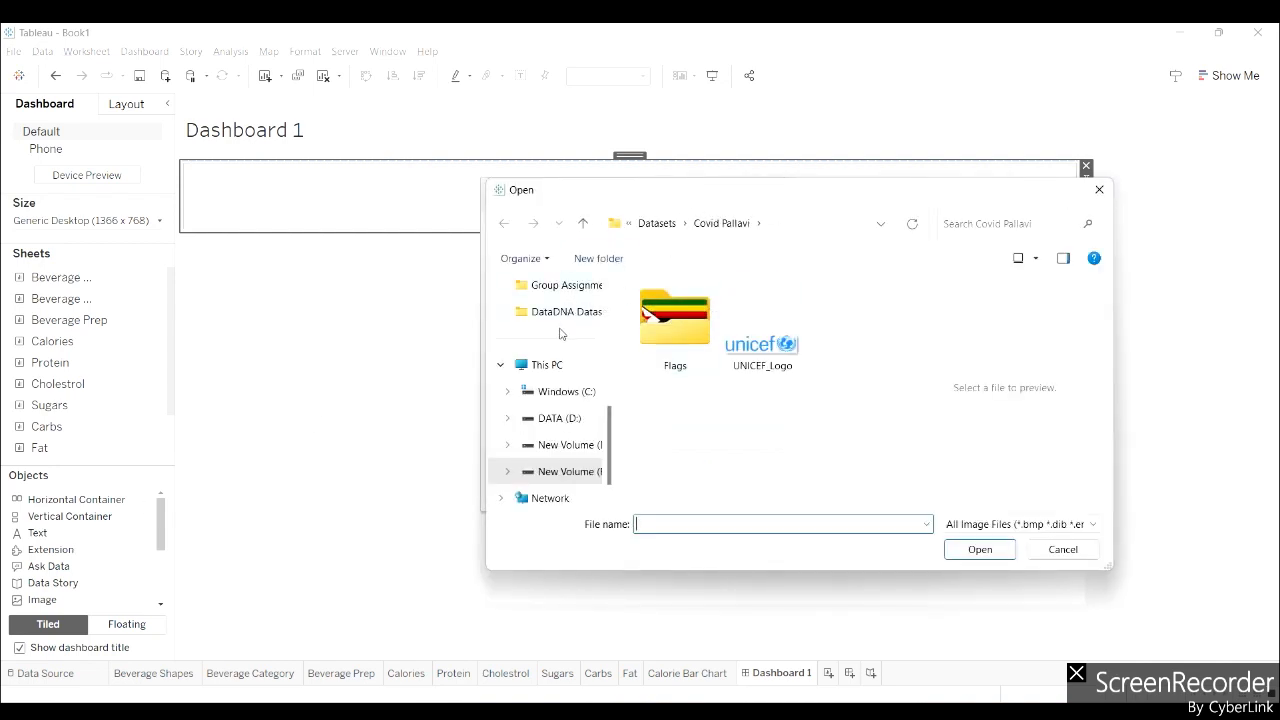
pyautogui.scroll(2, 556, 336)
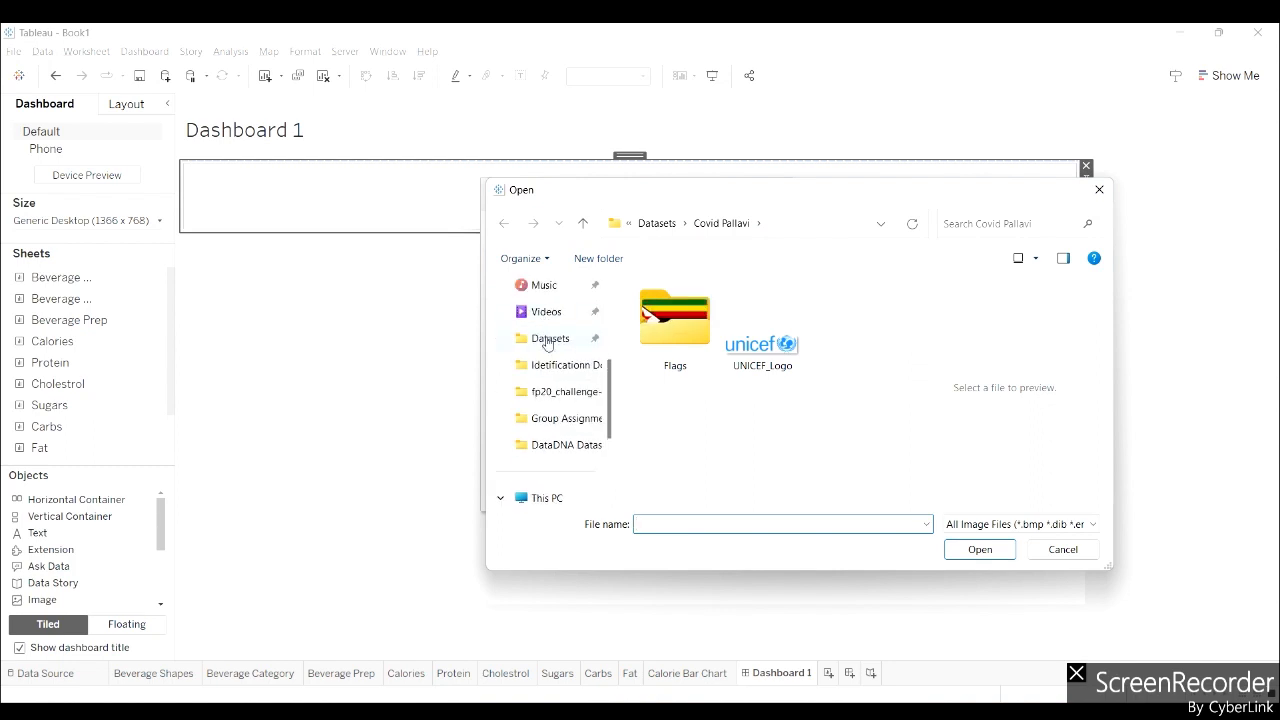
pyautogui.click(548, 340)
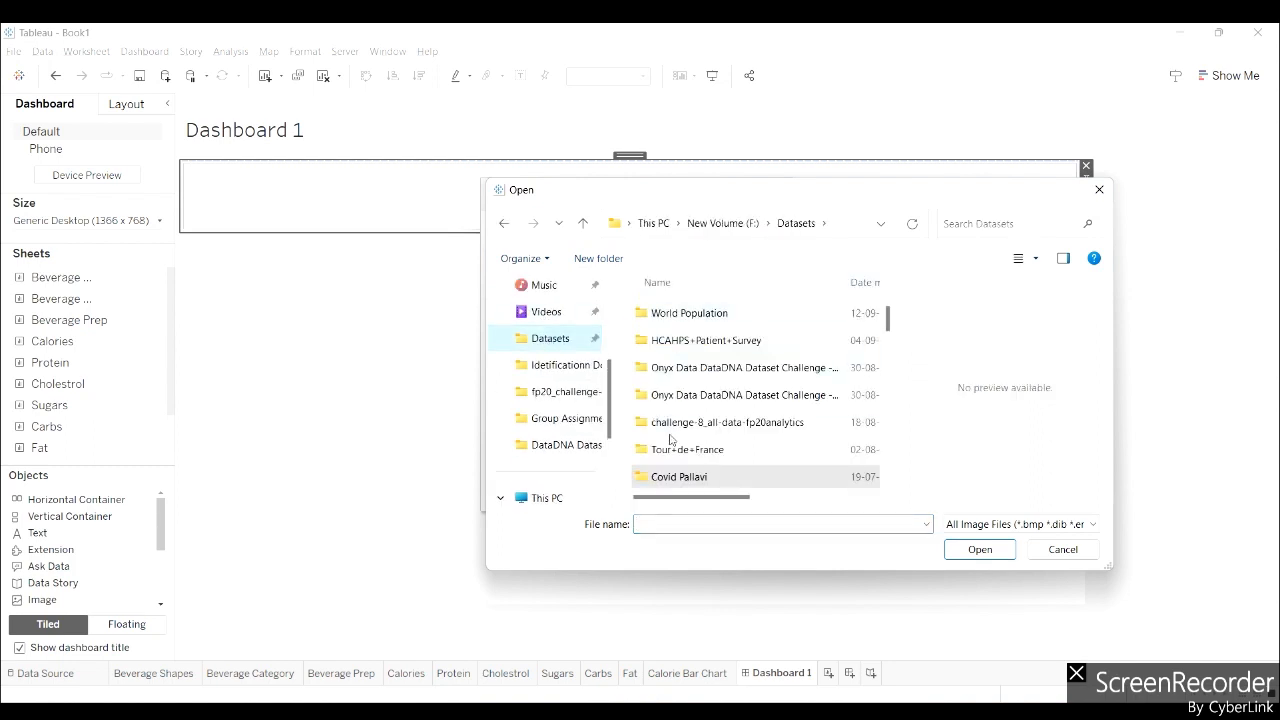
pyautogui.scroll(2, 670, 440)
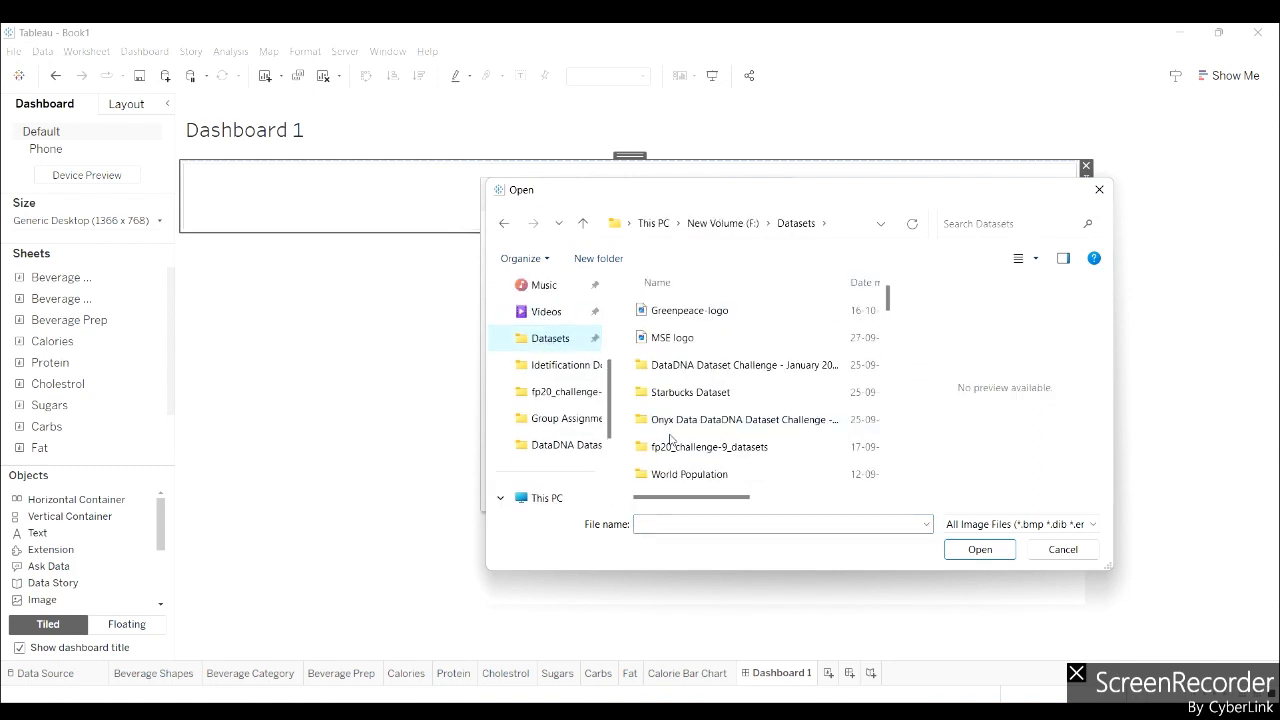
pyautogui.doubleClick(670, 366)
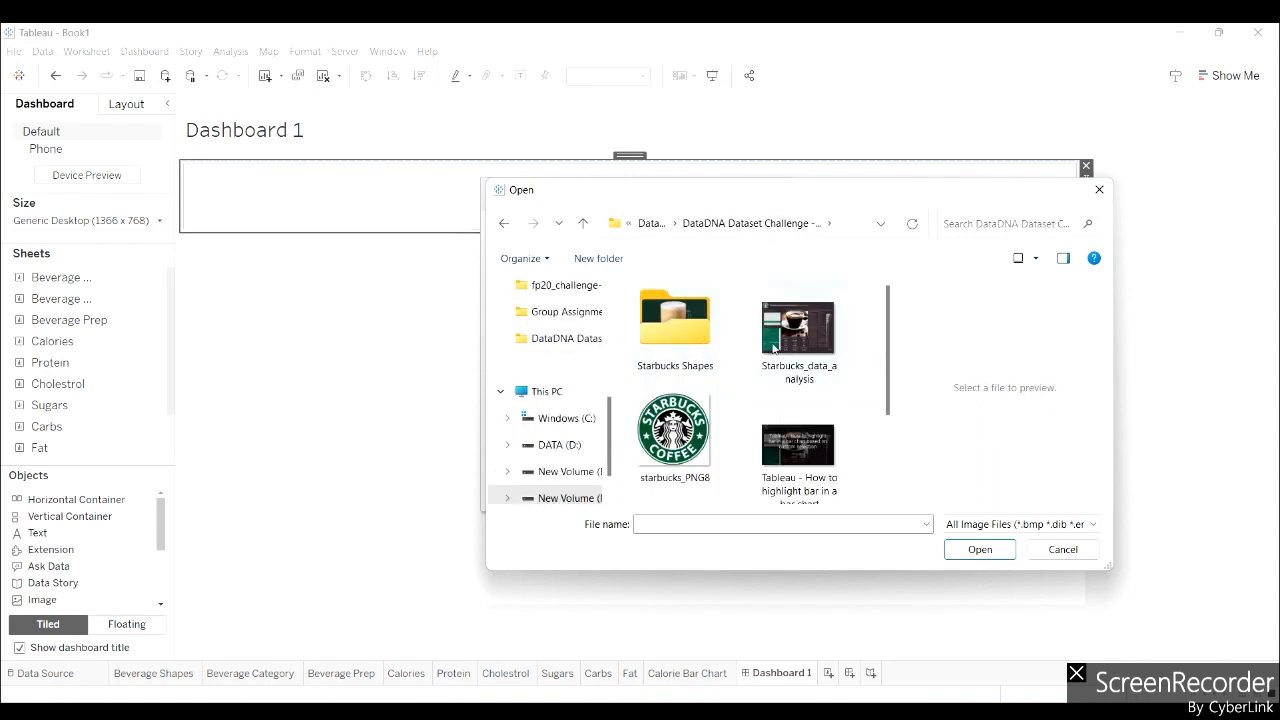
pyautogui.click(672, 432)
pyautogui.click(970, 550)
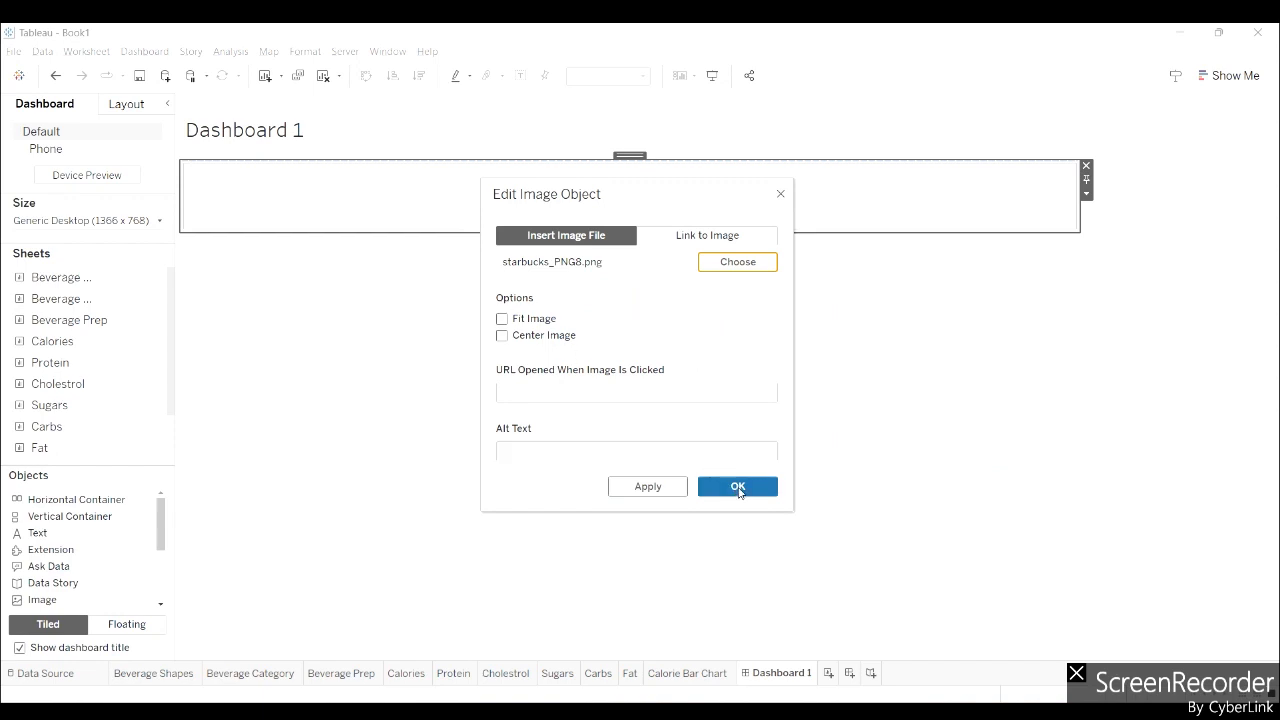
pyautogui.click(738, 488)
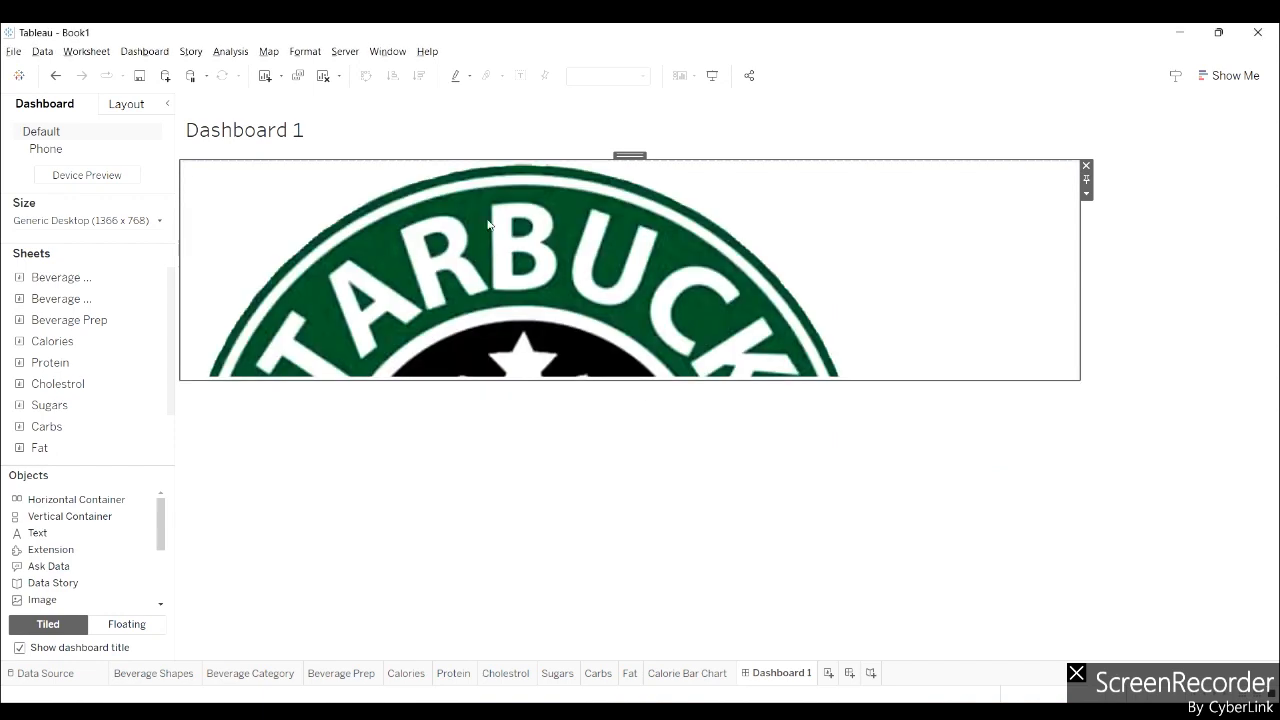
pyautogui.click(1087, 194)
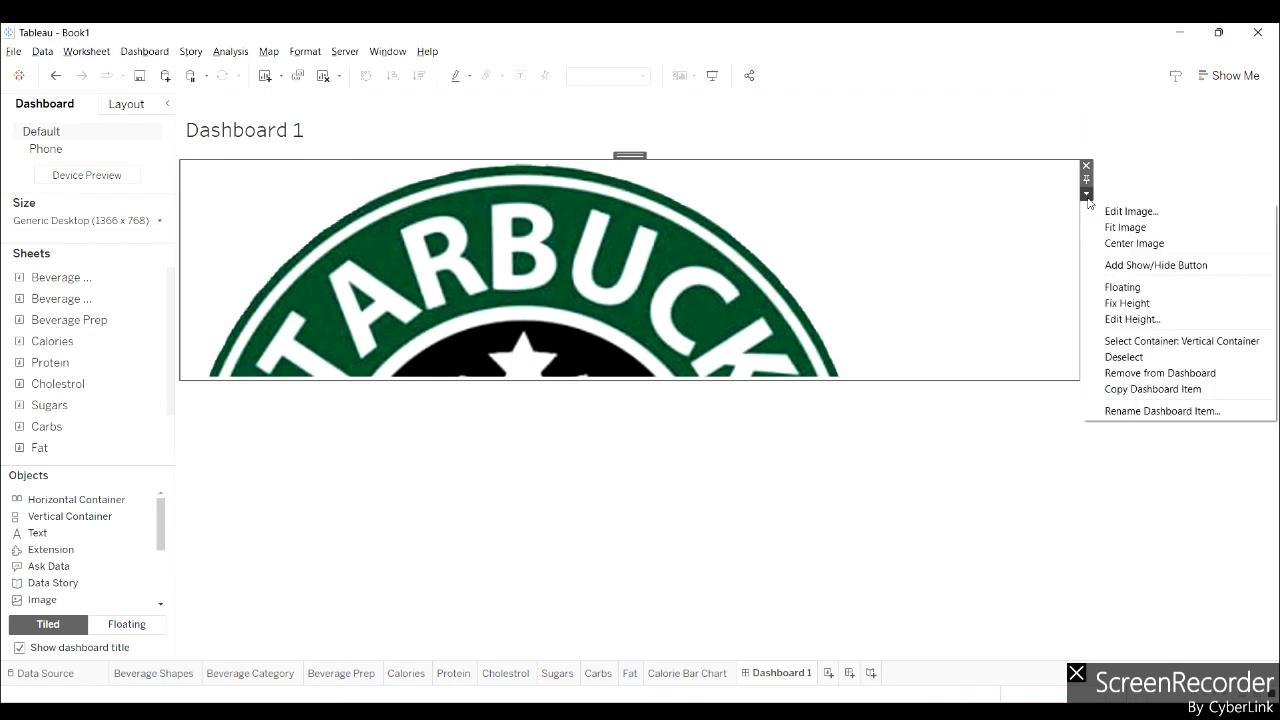
pyautogui.click(1134, 228)
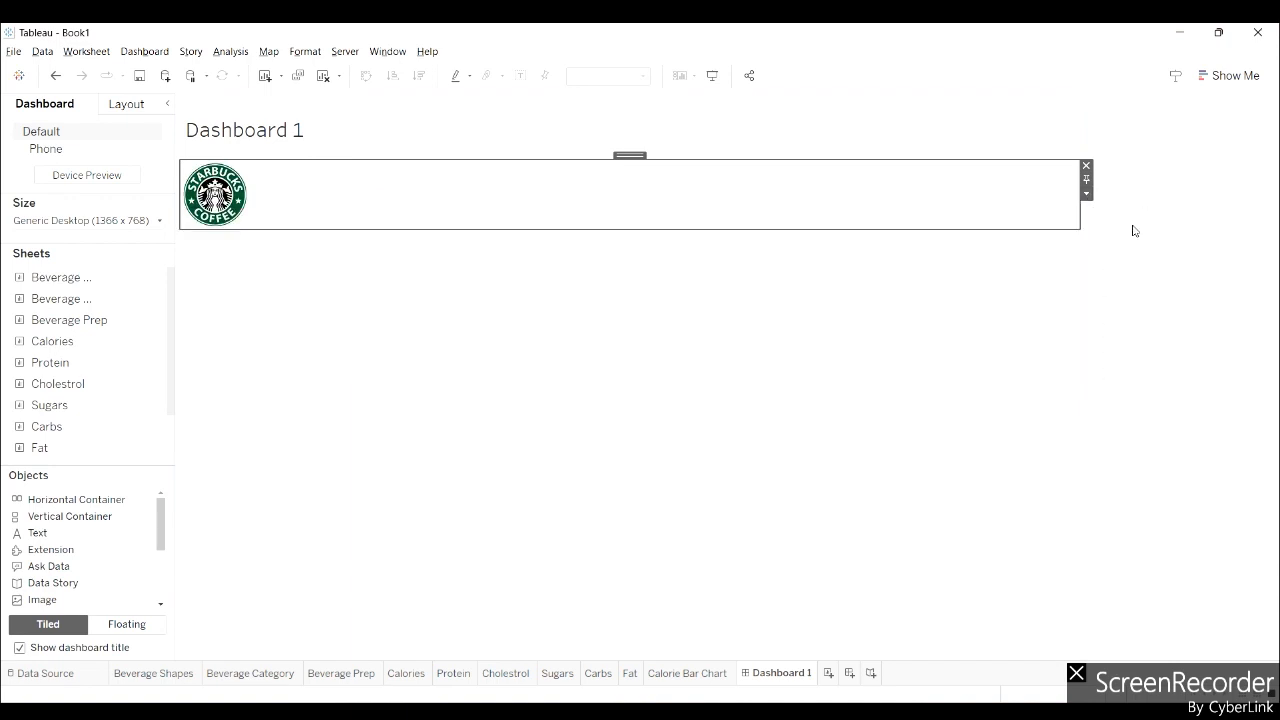
# Try to move the Starbucks logo into the dashboard title's row
pyautogui.click(253, 130)
pyautogui.click(270, 192)
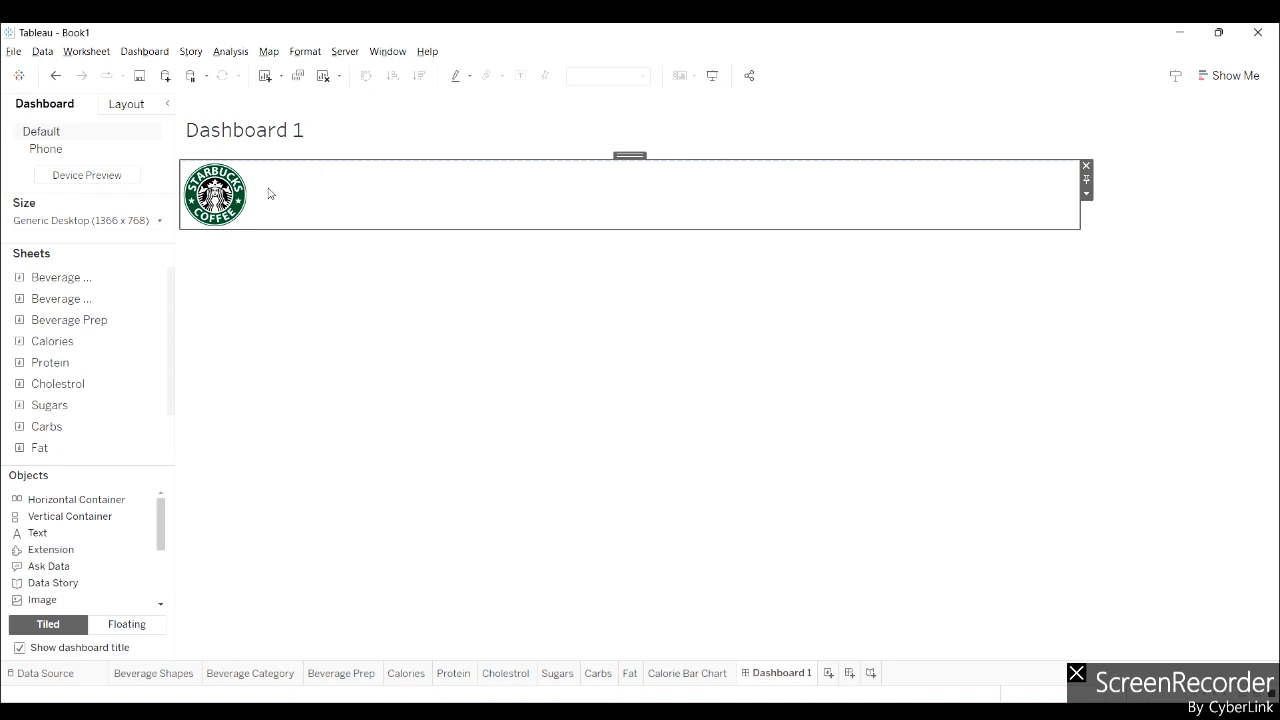
pyautogui.click(234, 131)
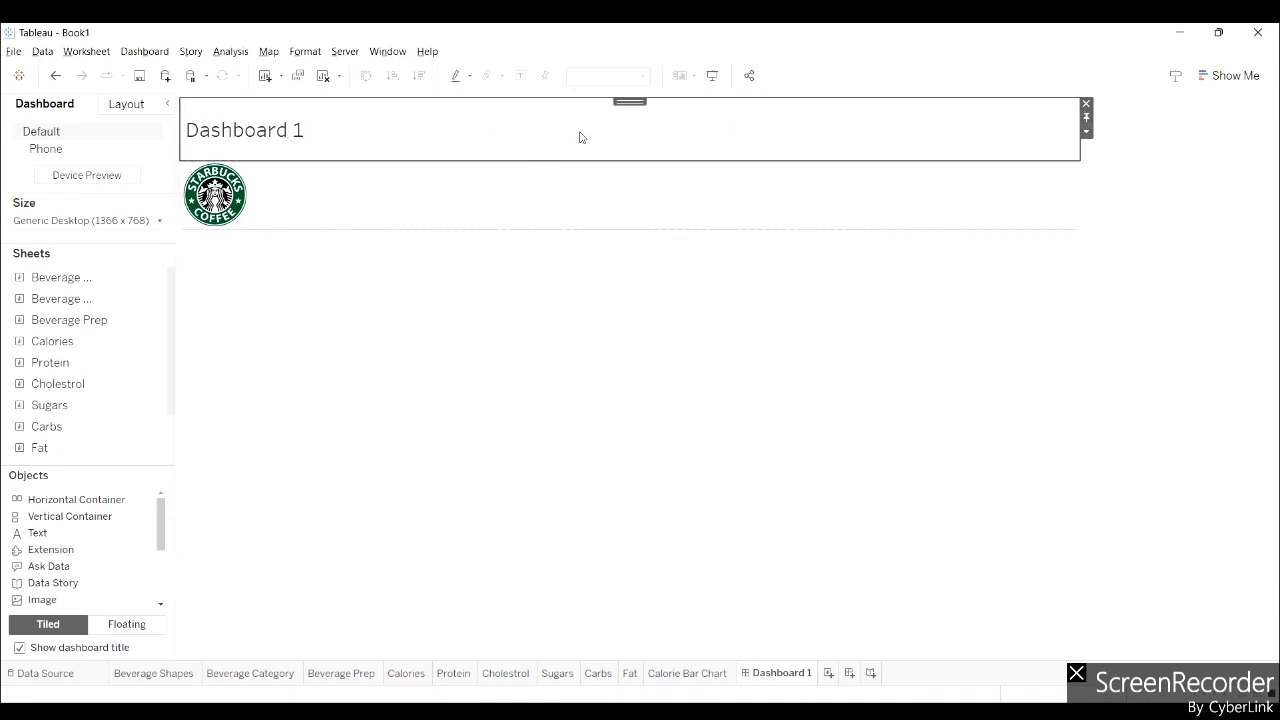
pyautogui.click(624, 187)
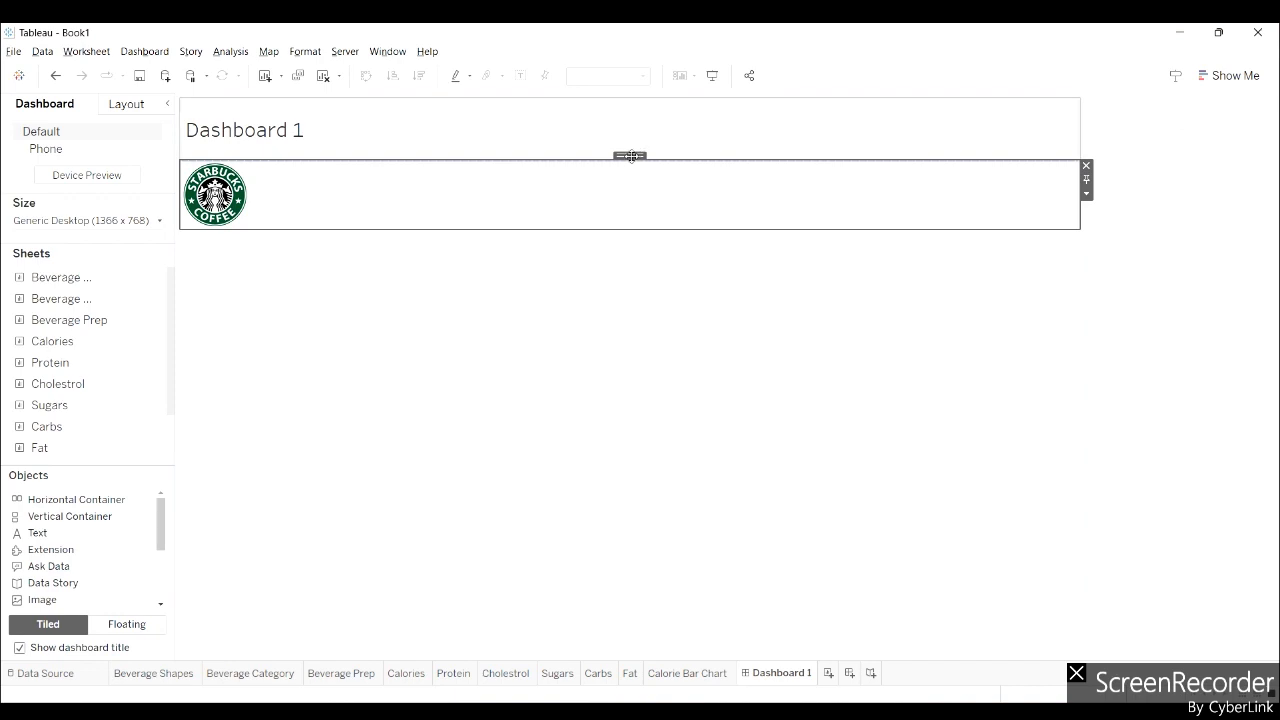
pyautogui.moveTo(628, 154); pyautogui.dragTo(198, 131)
pyautogui.click(830, 112)
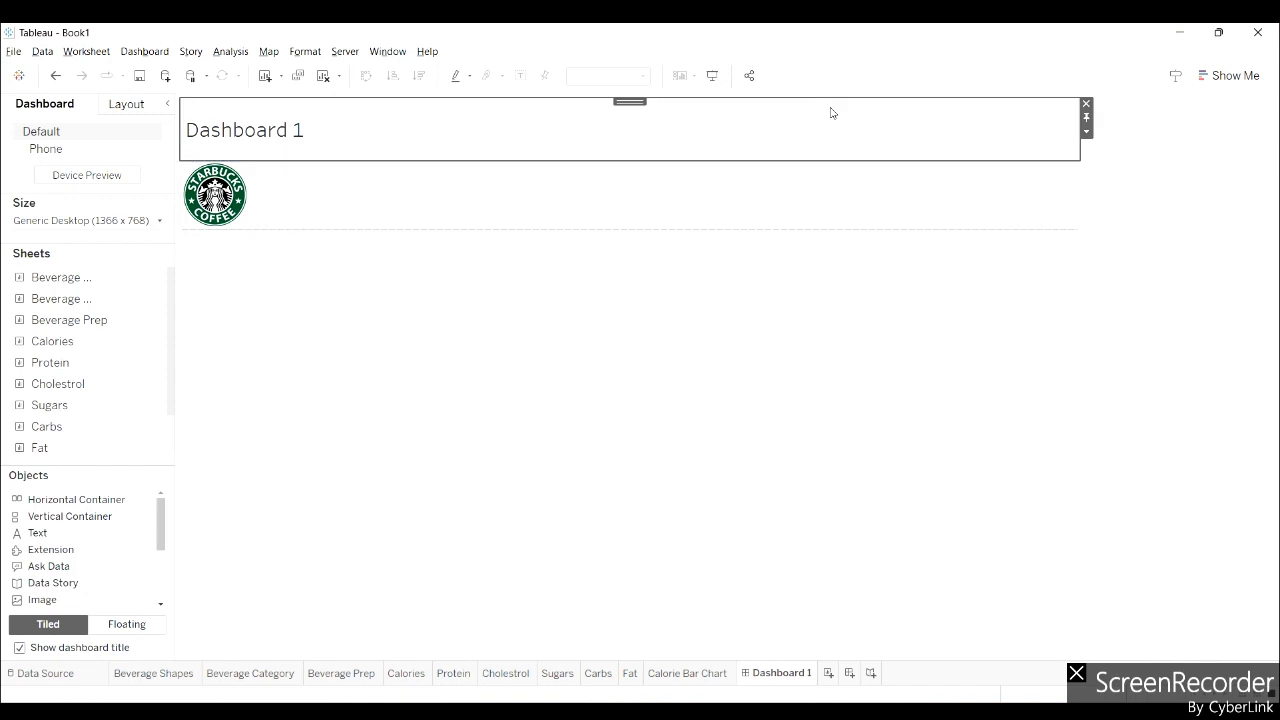
# Remove the title from the dashboard so that the logo is the only object
pyautogui.click(1086, 104)
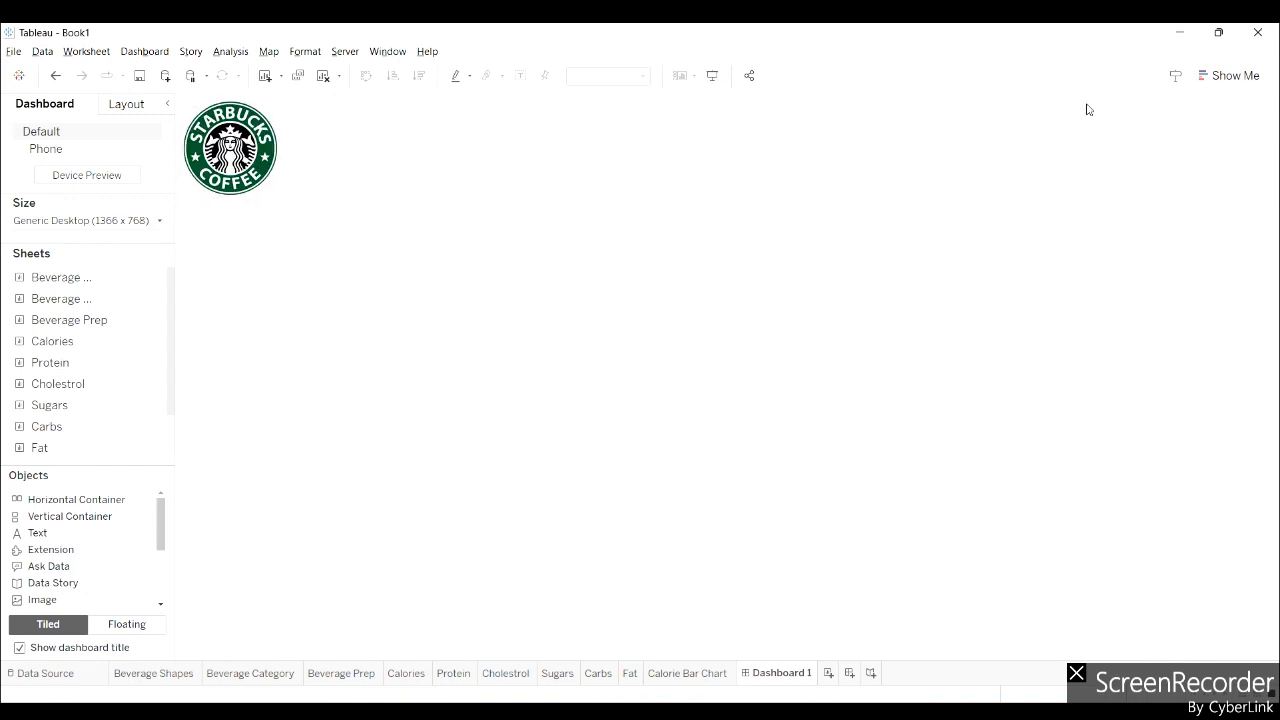
pyautogui.click(21, 651)
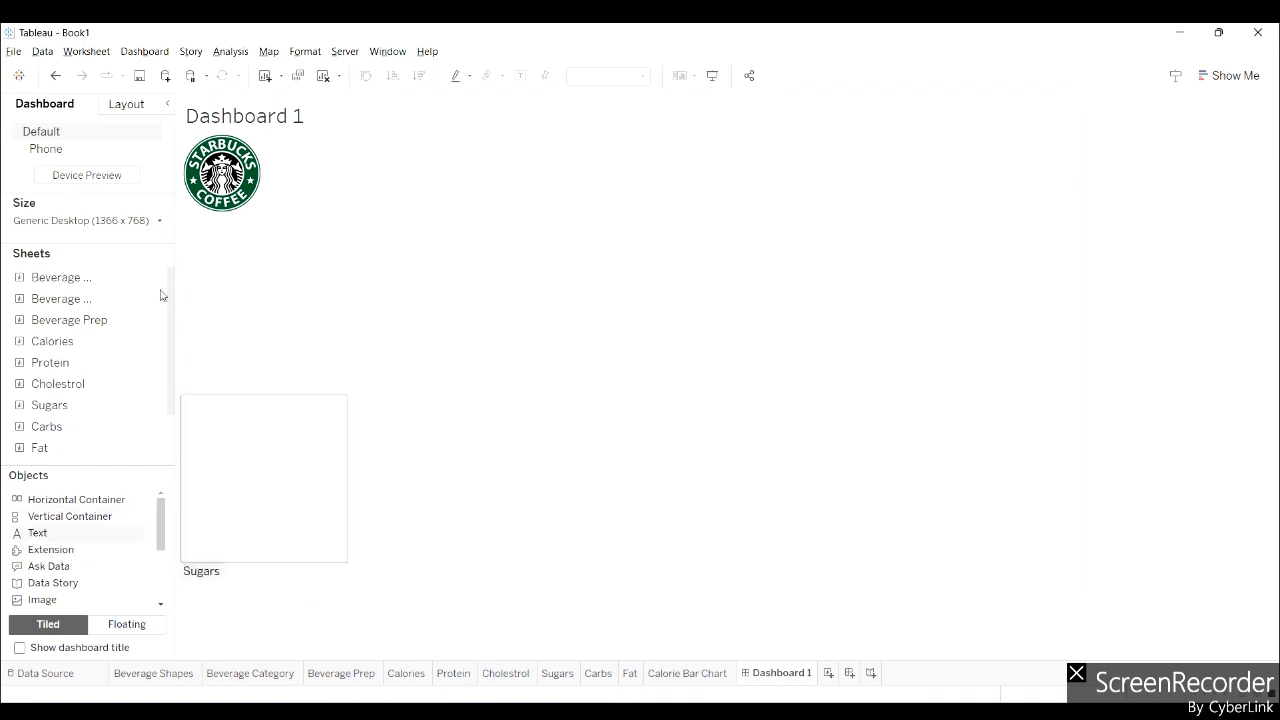
pyautogui.click(256, 118)
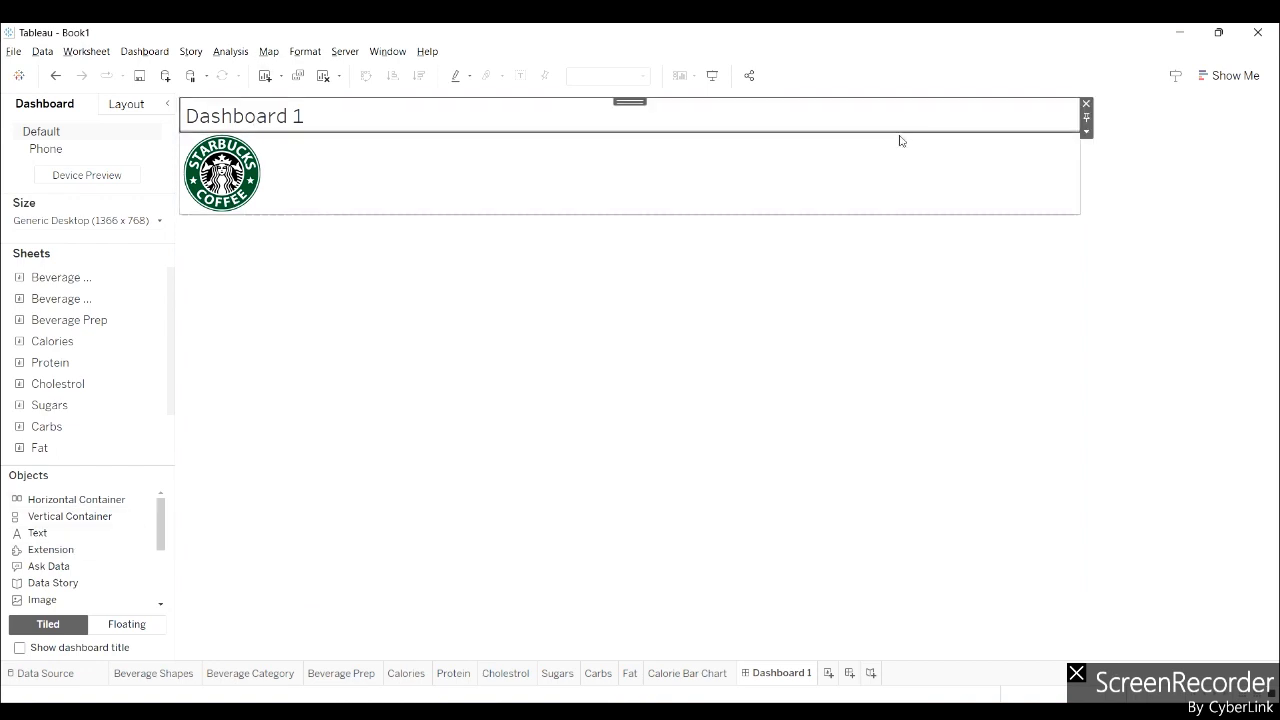
pyautogui.click(1086, 103)
pyautogui.click(363, 165)
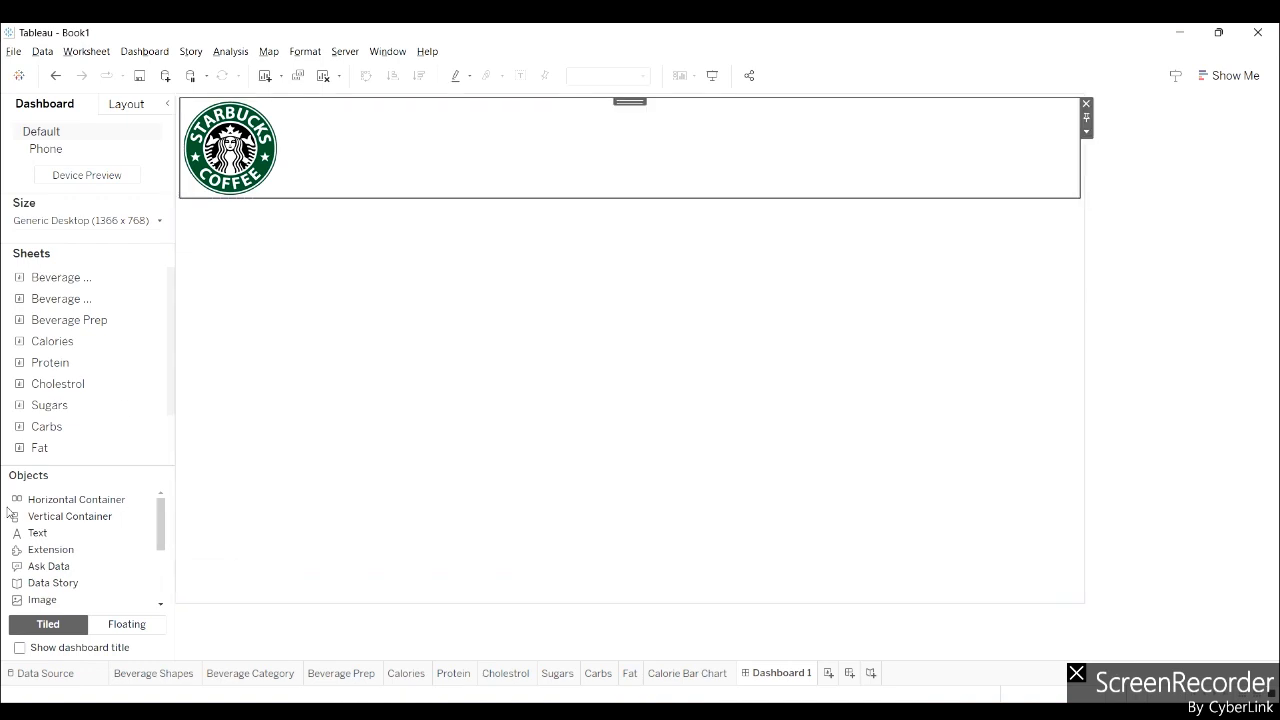
# Add a horizontal container above the Starbucks logo and move the logo into it
pyautogui.moveTo(38, 535); pyautogui.dragTo(551, 135)
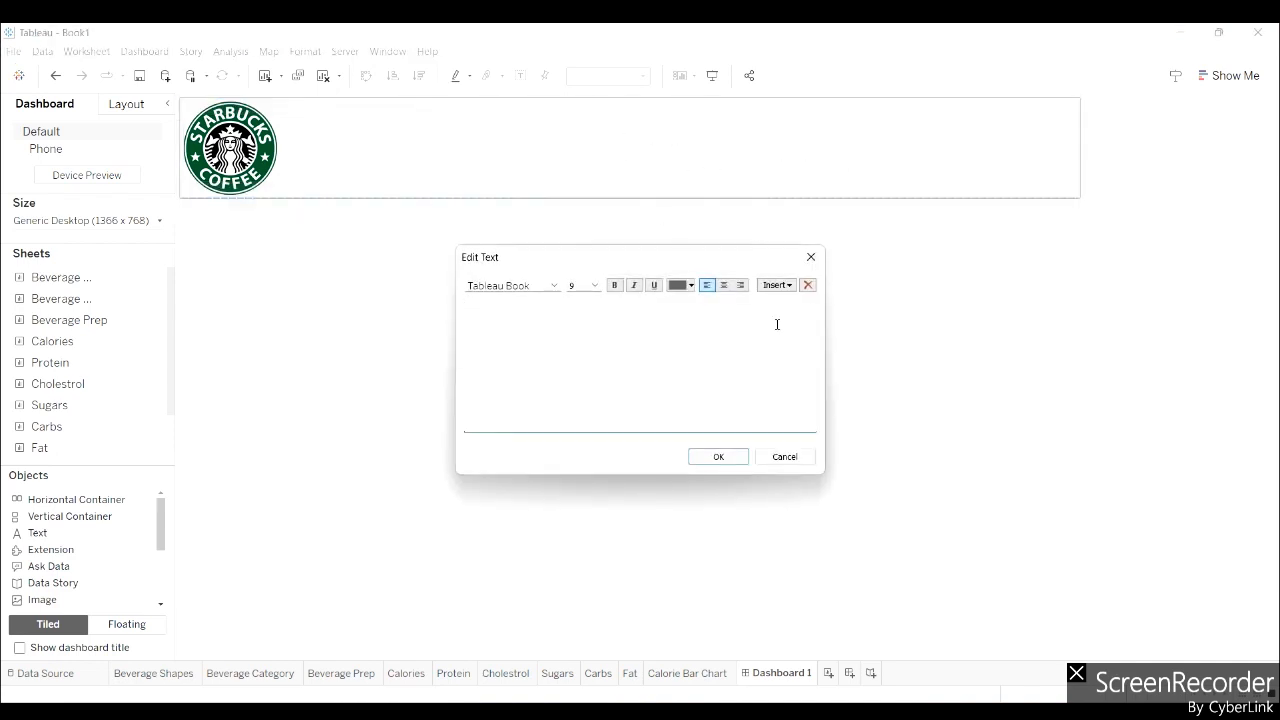
pyautogui.click(785, 457)
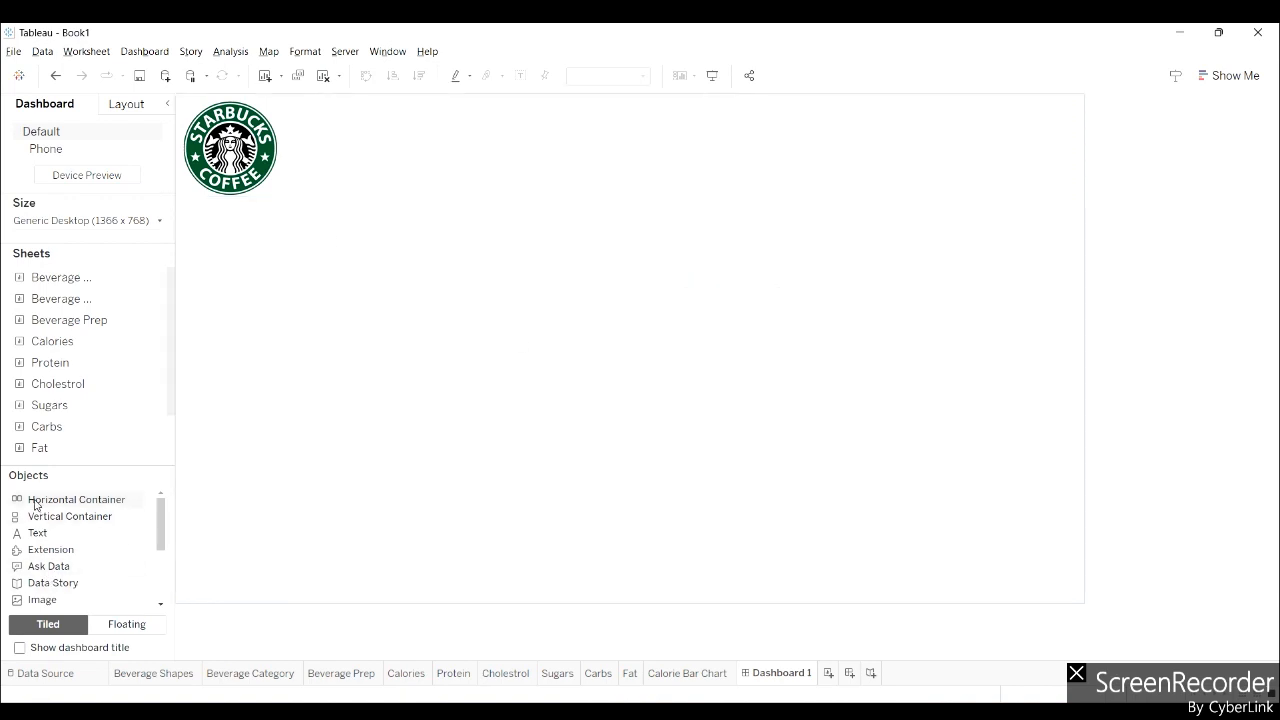
pyautogui.moveTo(36, 500); pyautogui.dragTo(489, 98)
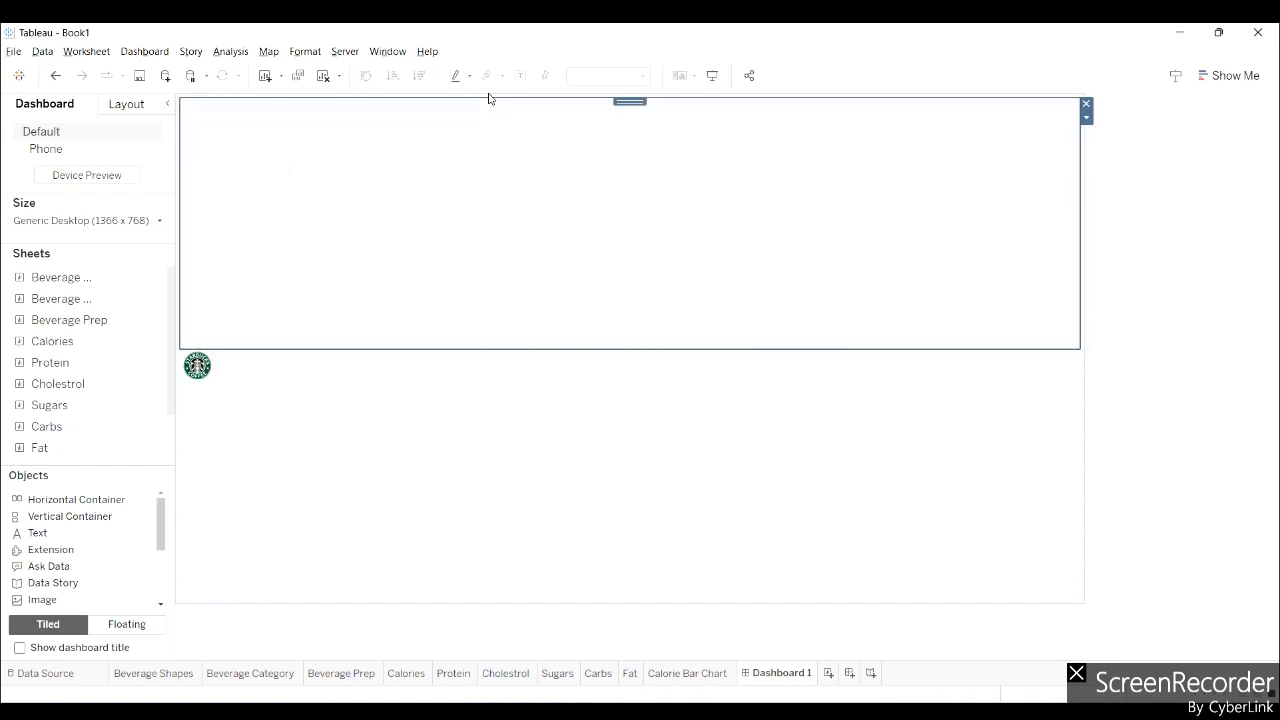
pyautogui.click(218, 371)
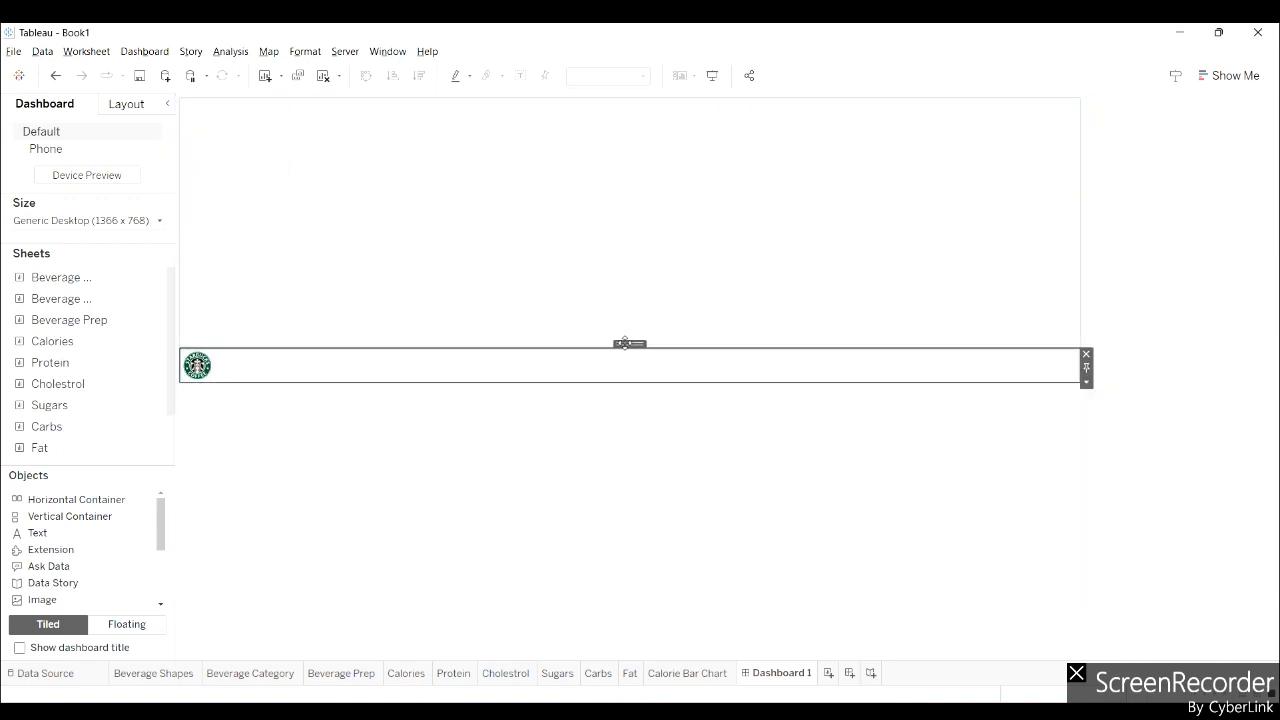
pyautogui.moveTo(625, 343); pyautogui.dragTo(313, 220)
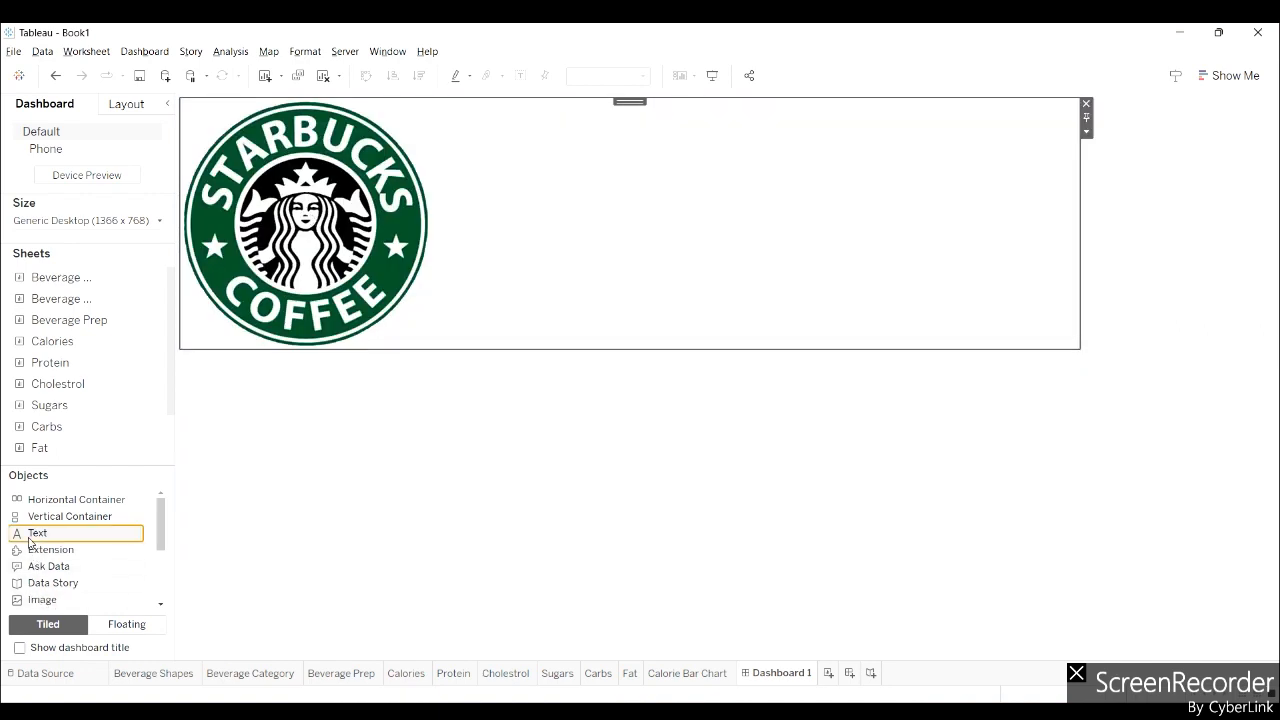
# Add the text "Starbucks Dashboard Analysis | Tableau Tarzan" beside the logo in the container, in a larger font size
pyautogui.moveTo(29, 516); pyautogui.dragTo(884, 215)
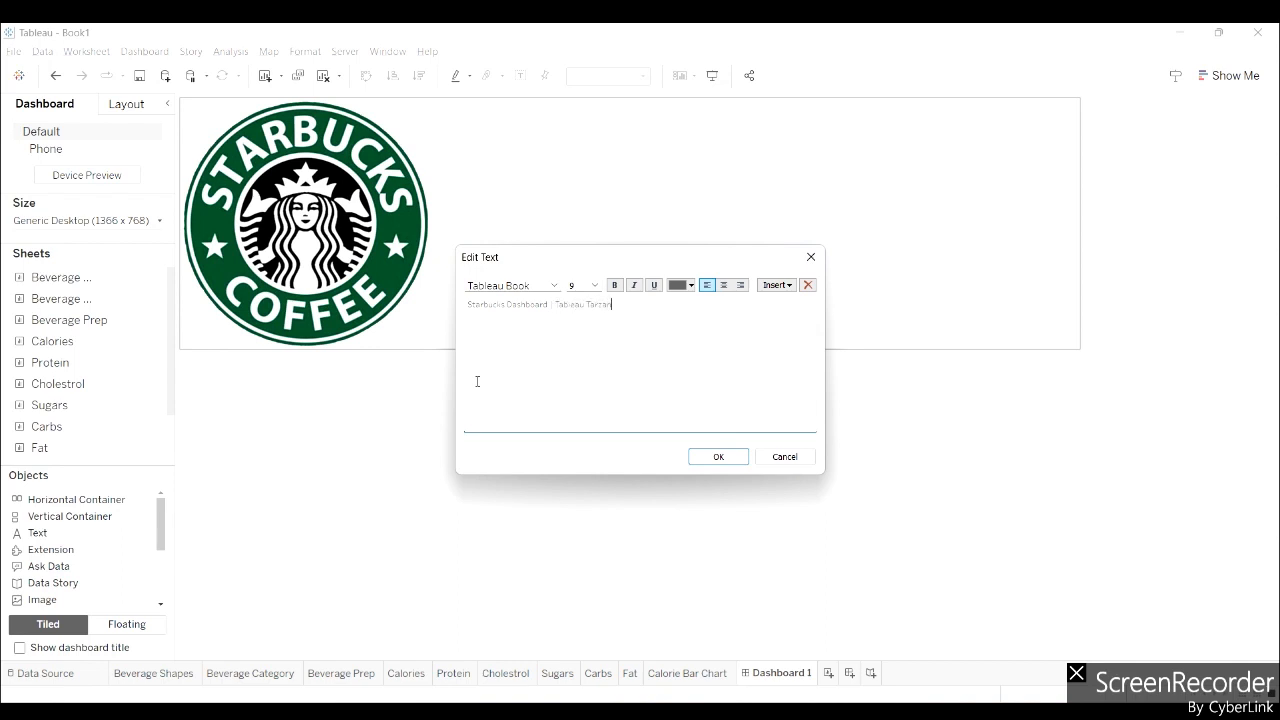
pyautogui.write('Analysis')
pyautogui.tripleClick(506, 308)
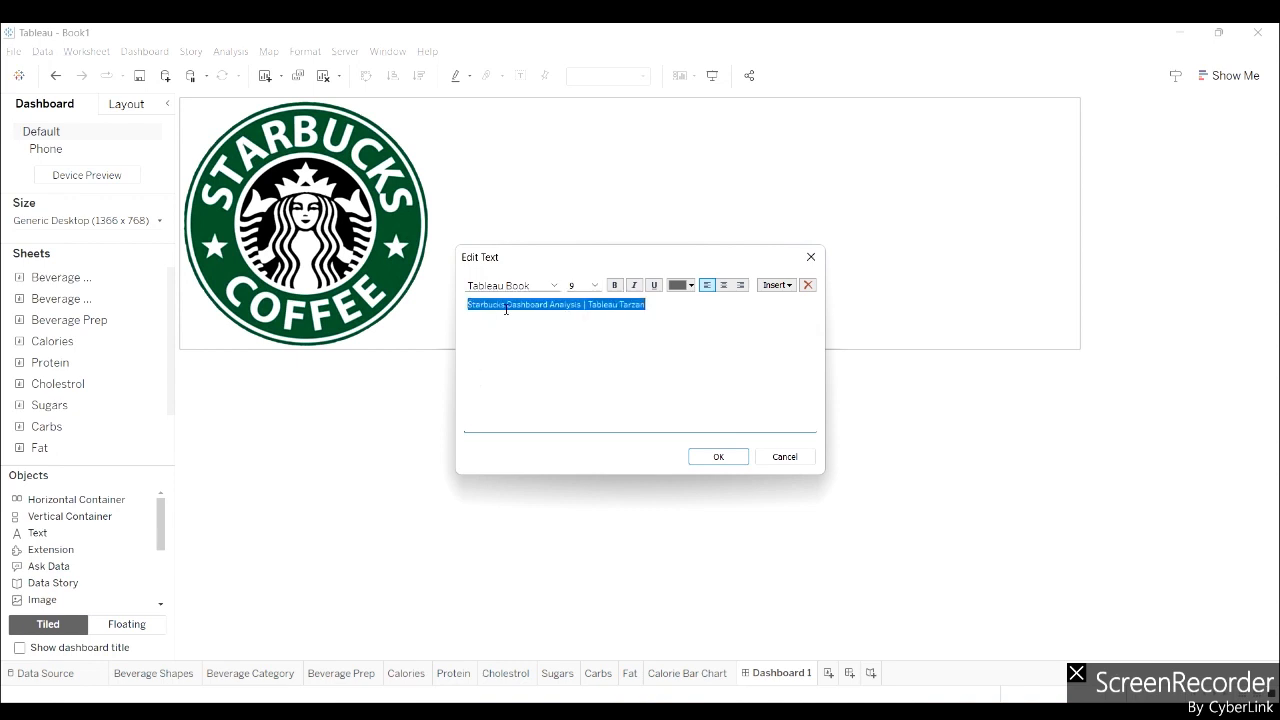
pyautogui.click(586, 286)
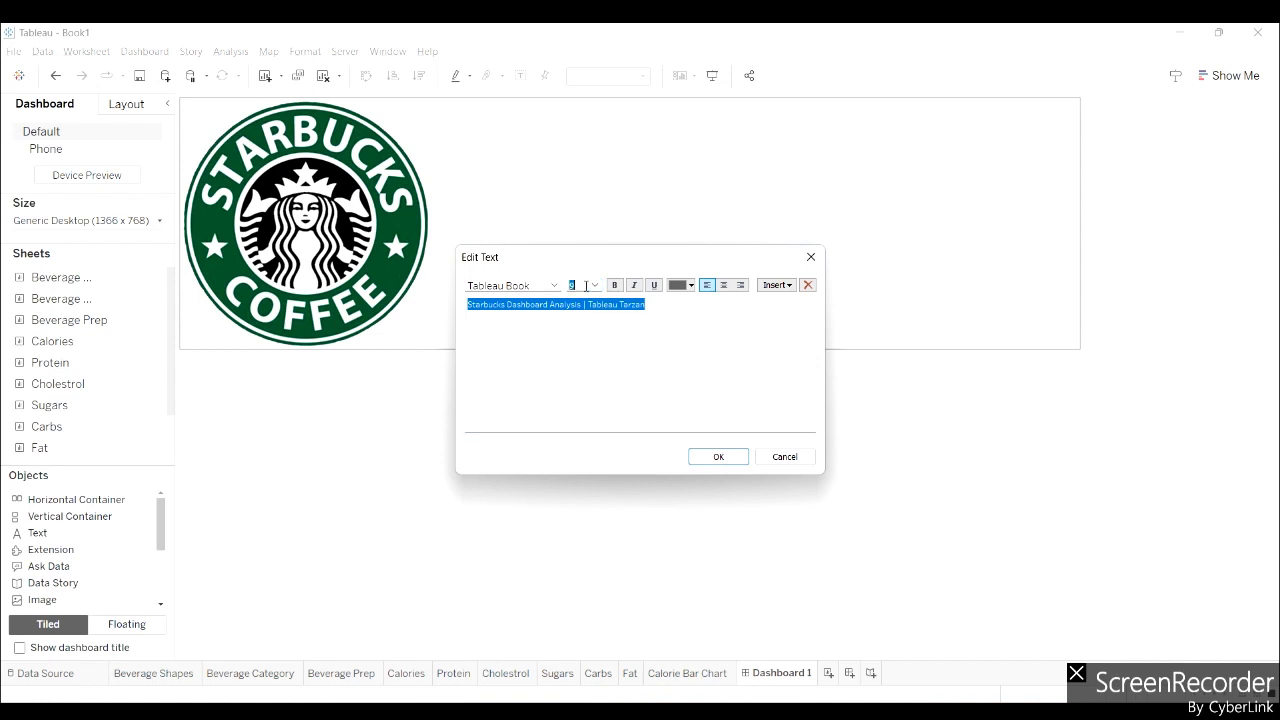
pyautogui.press('Return')
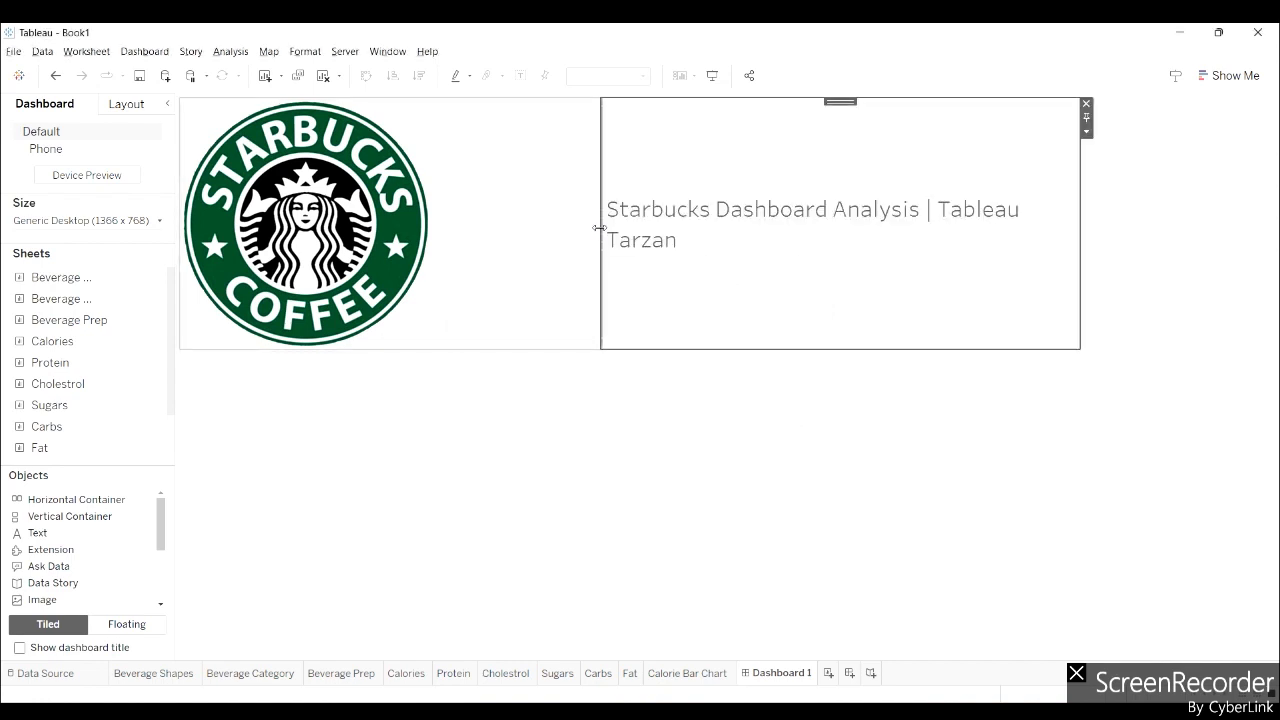
# Shrink the header row's height and narrow the logo's area so the title text sits right beside the Starbucks logo
pyautogui.moveTo(598, 228); pyautogui.dragTo(457, 228)
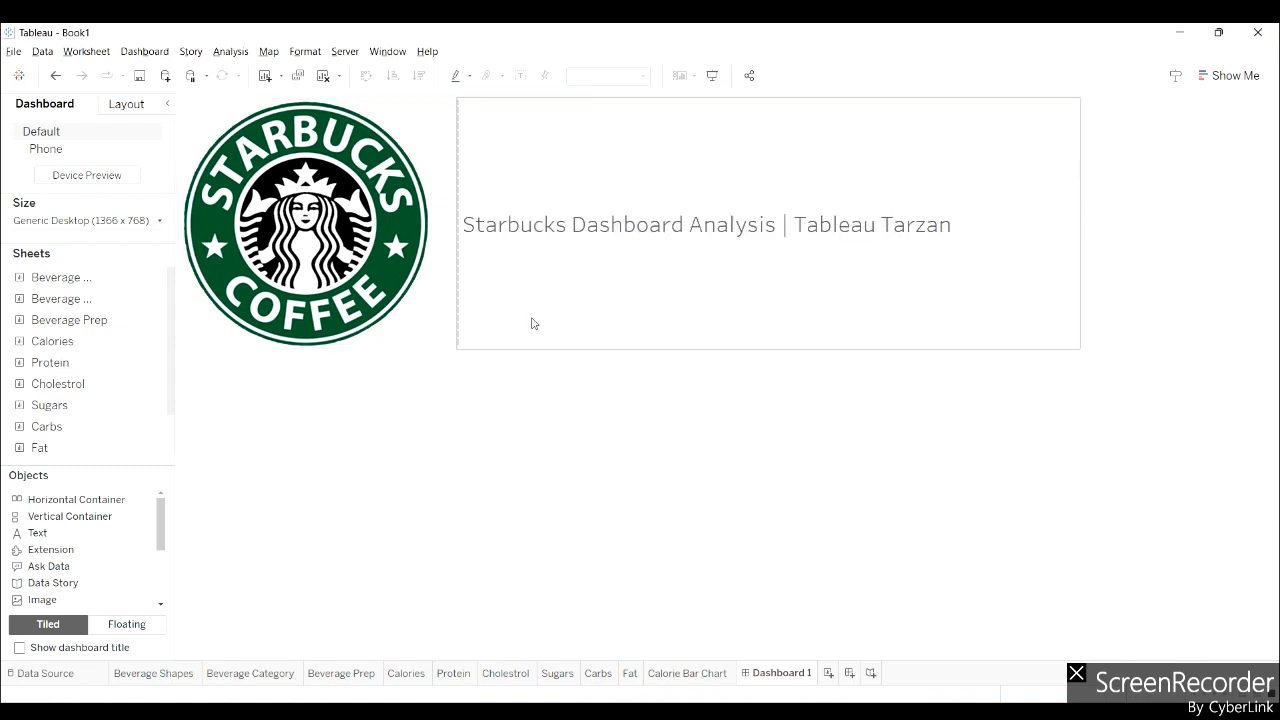
pyautogui.moveTo(527, 347); pyautogui.dragTo(536, 178)
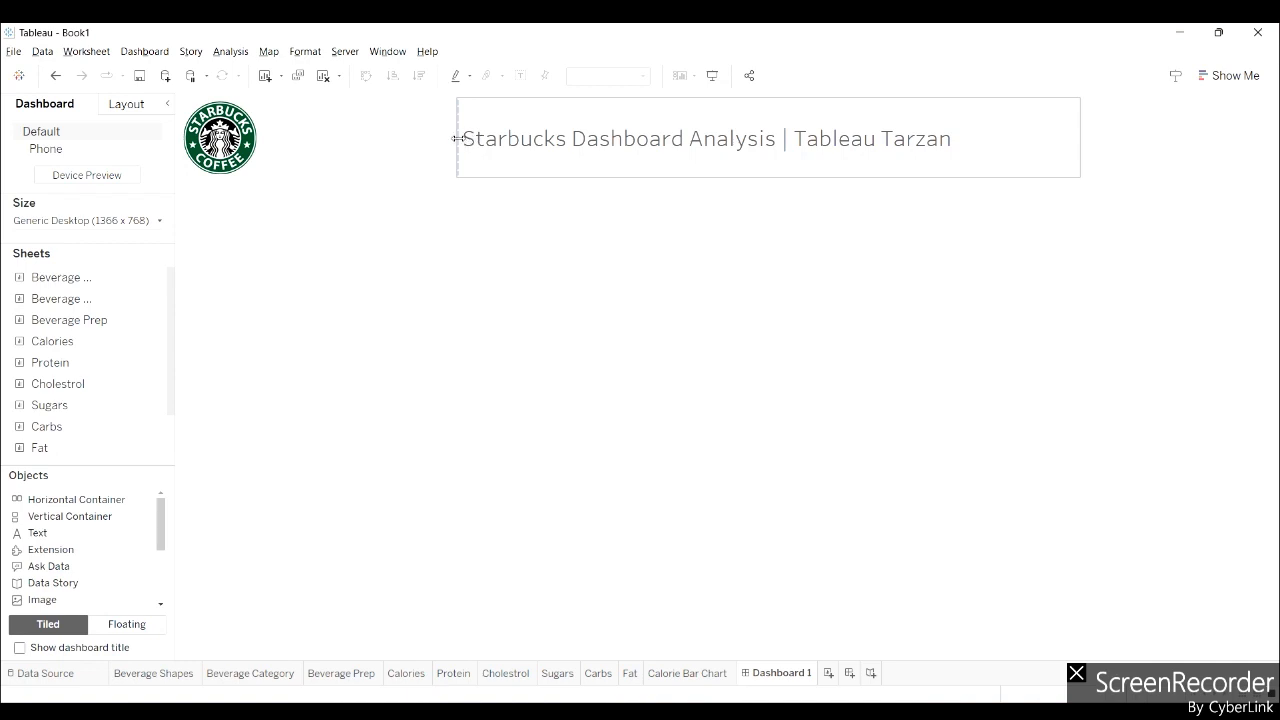
pyautogui.moveTo(457, 138); pyautogui.dragTo(265, 134)
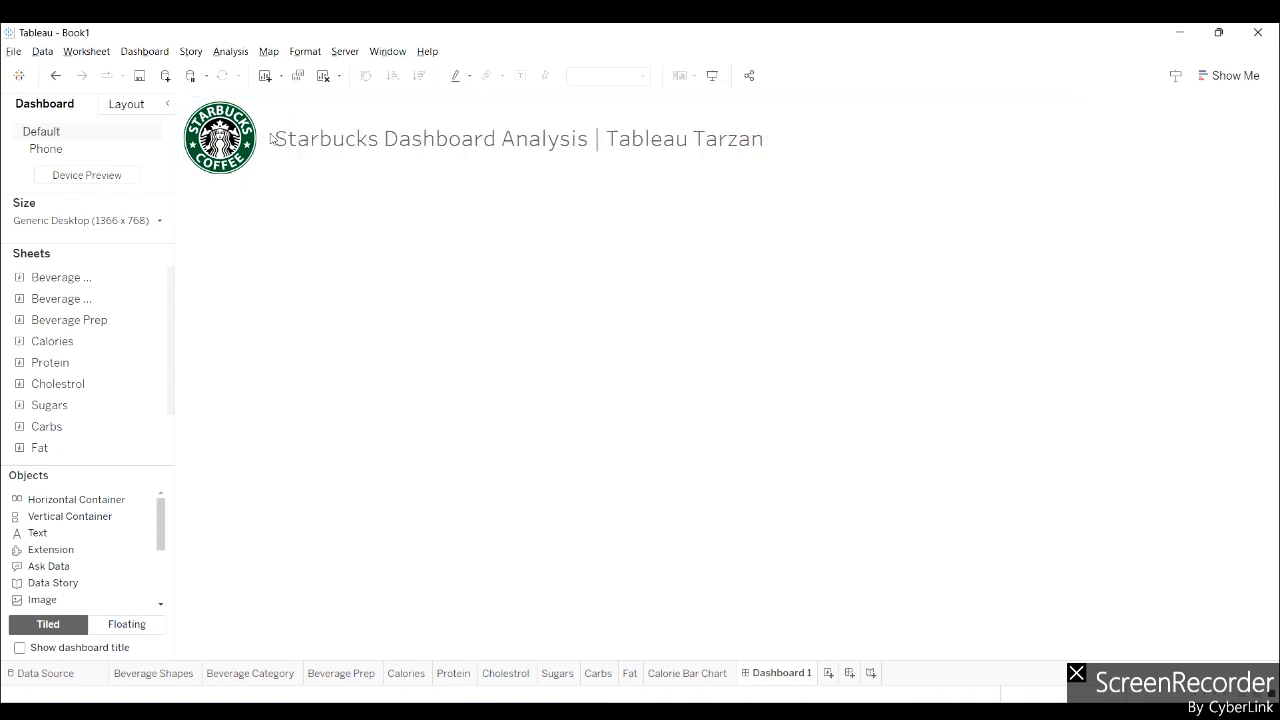
# Make the dashboard header's title text bold and slightly reduce the header row's height
pyautogui.doubleClick(393, 145)
pyautogui.hotkey('ctrl', 'a')
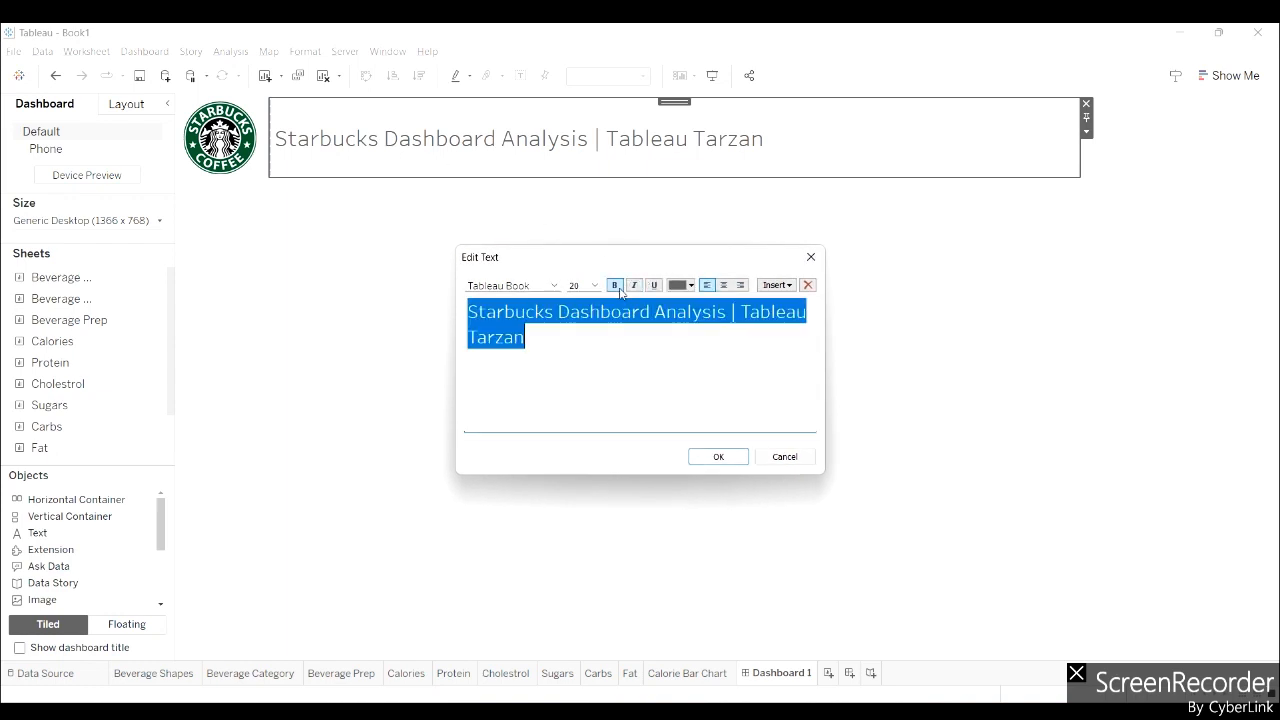
pyautogui.click(616, 286)
pyautogui.click(680, 286)
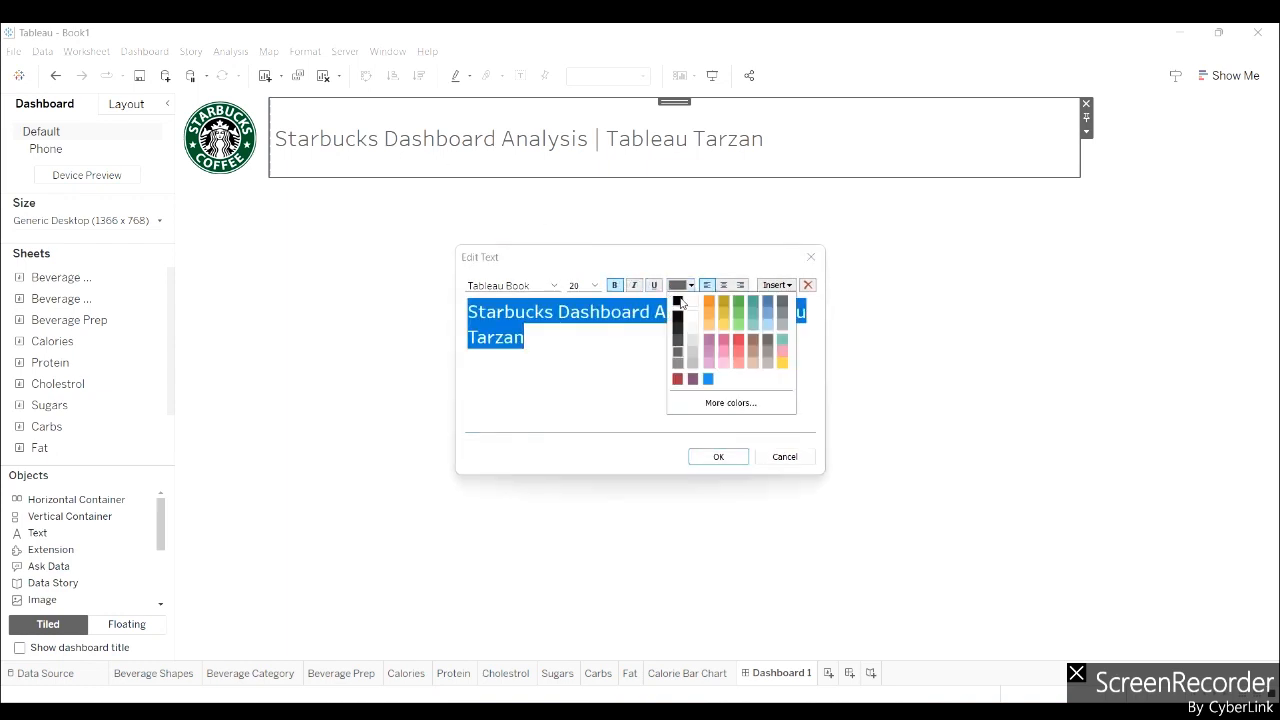
pyautogui.click(589, 339)
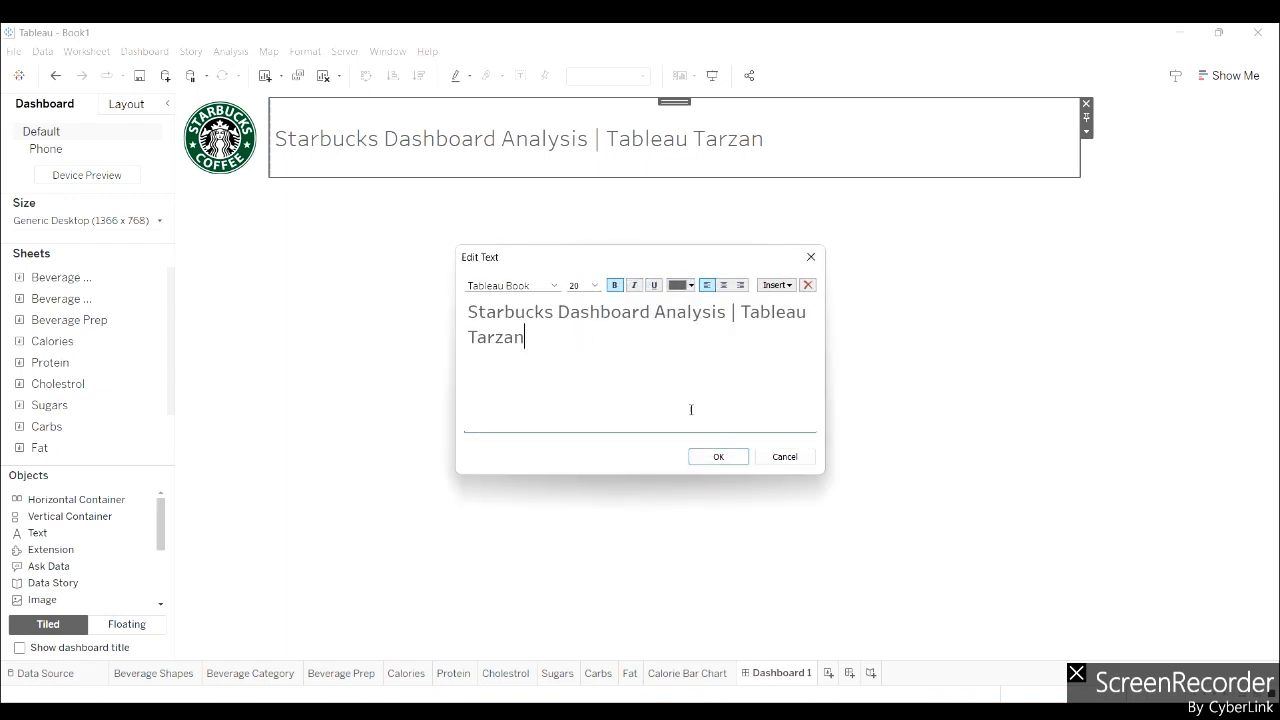
pyautogui.click(714, 455)
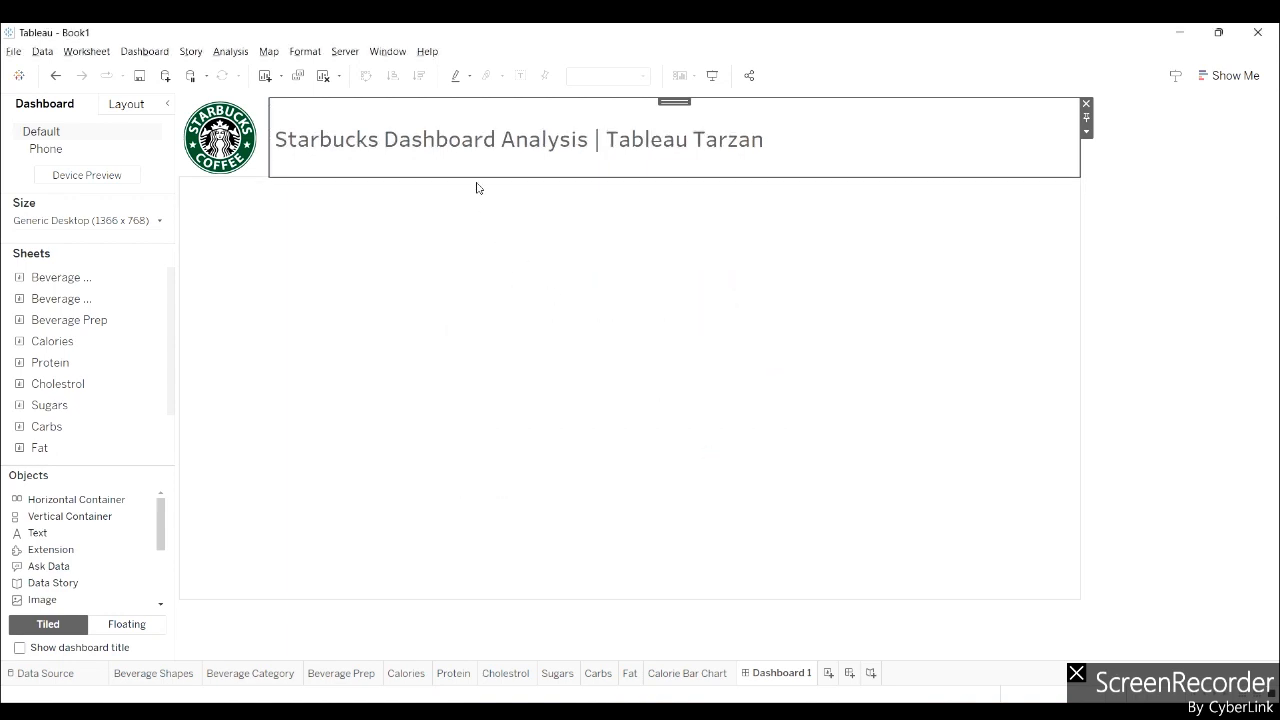
pyautogui.moveTo(471, 176); pyautogui.dragTo(472, 173)
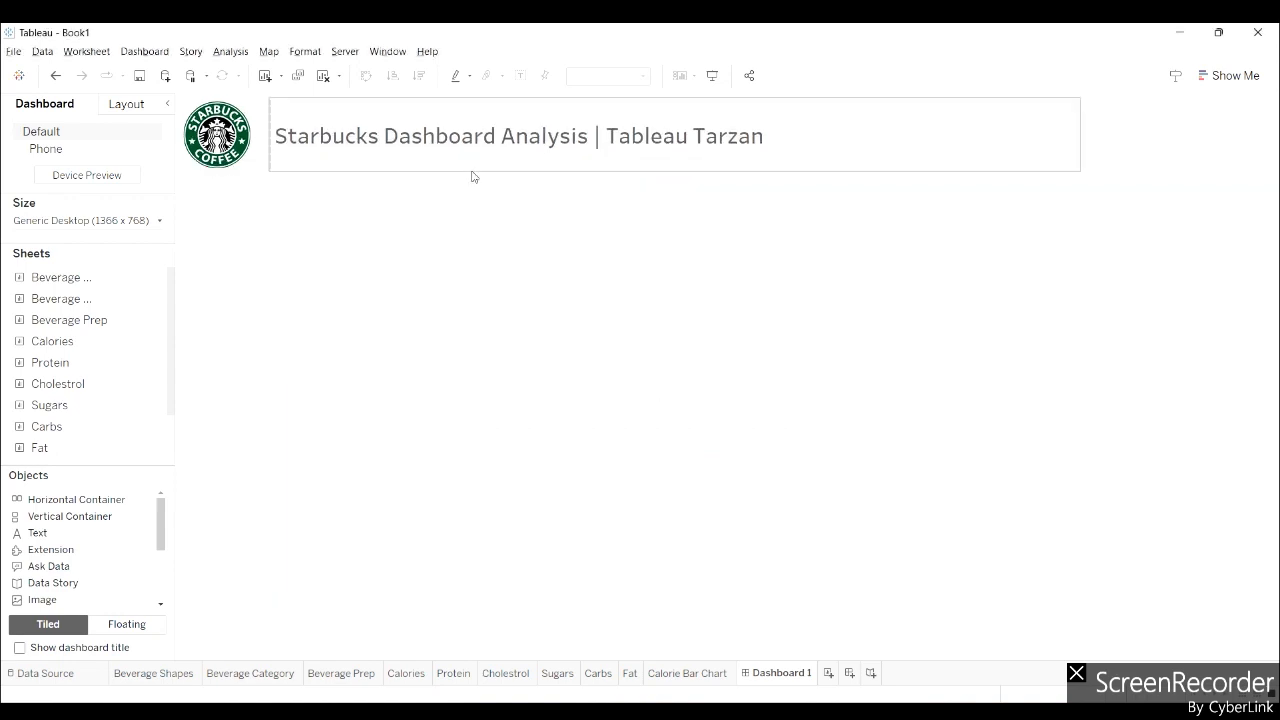
pyautogui.click(417, 238)
pyautogui.click(1159, 296)
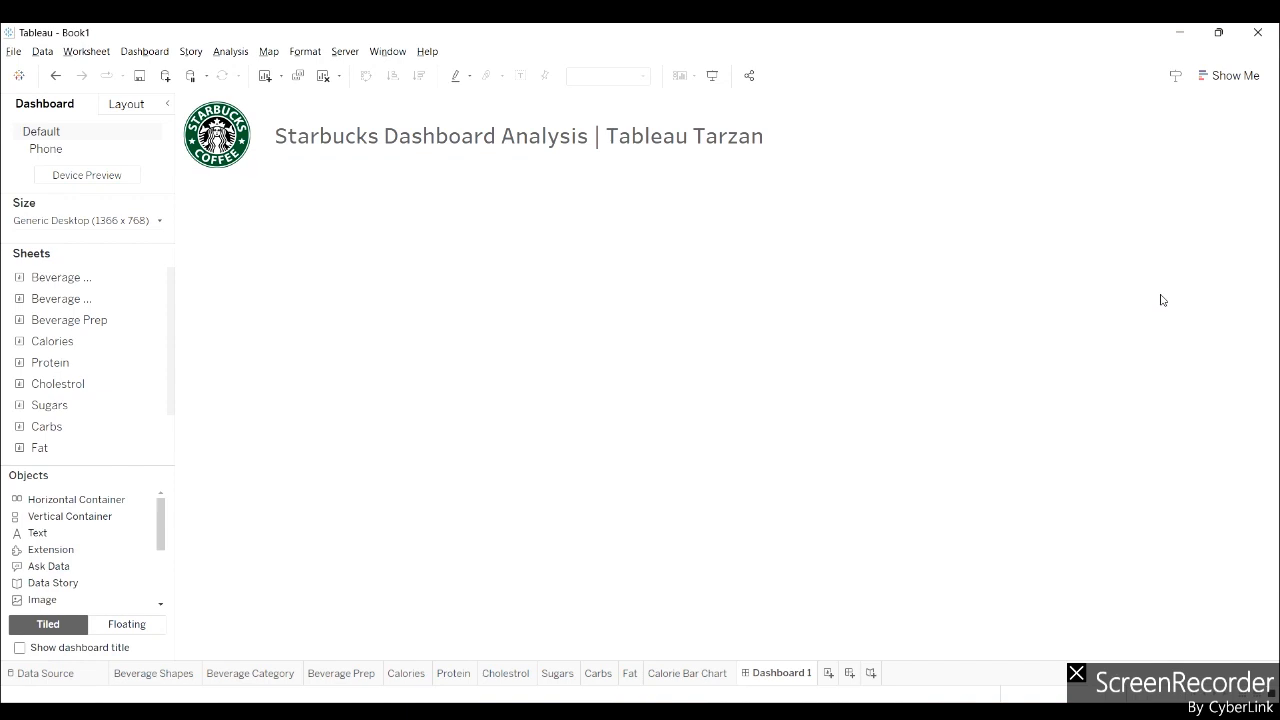
# Place the Calorie Bar Chart sheet in the empty area below the dashboard header
pyautogui.doubleClick(34, 284)
pyautogui.doubleClick(37, 297)
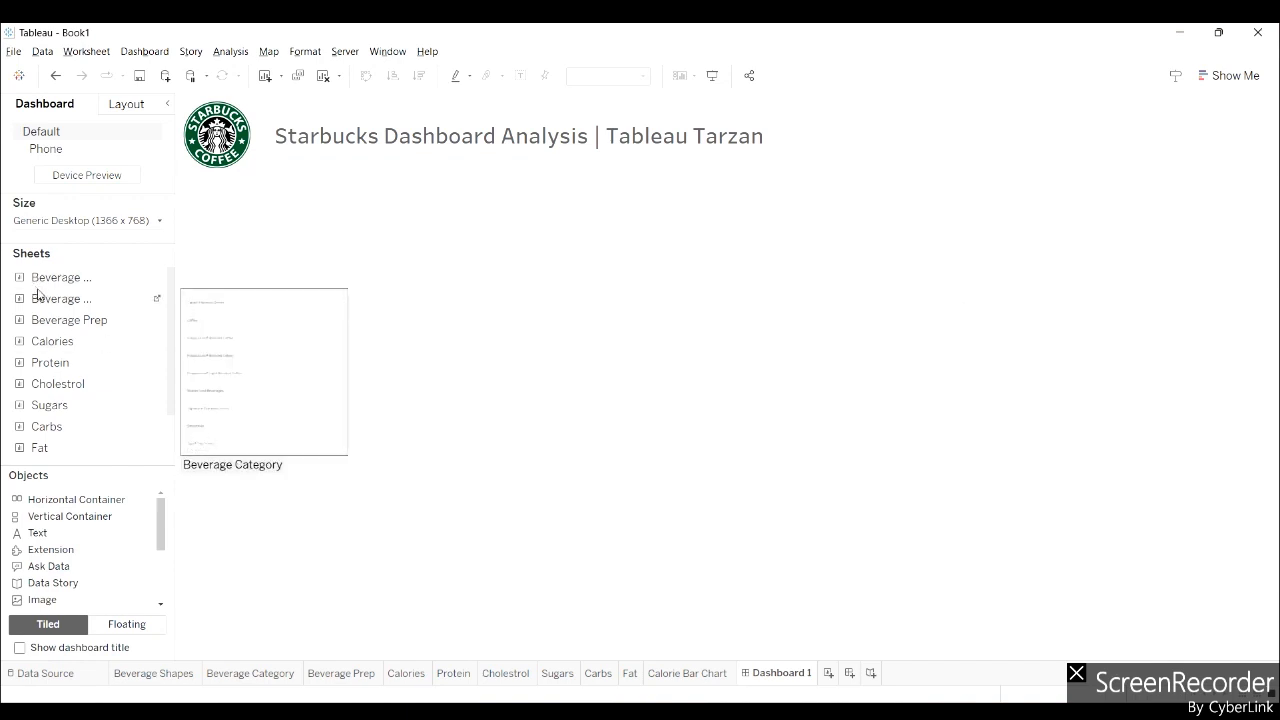
pyautogui.doubleClick(35, 283)
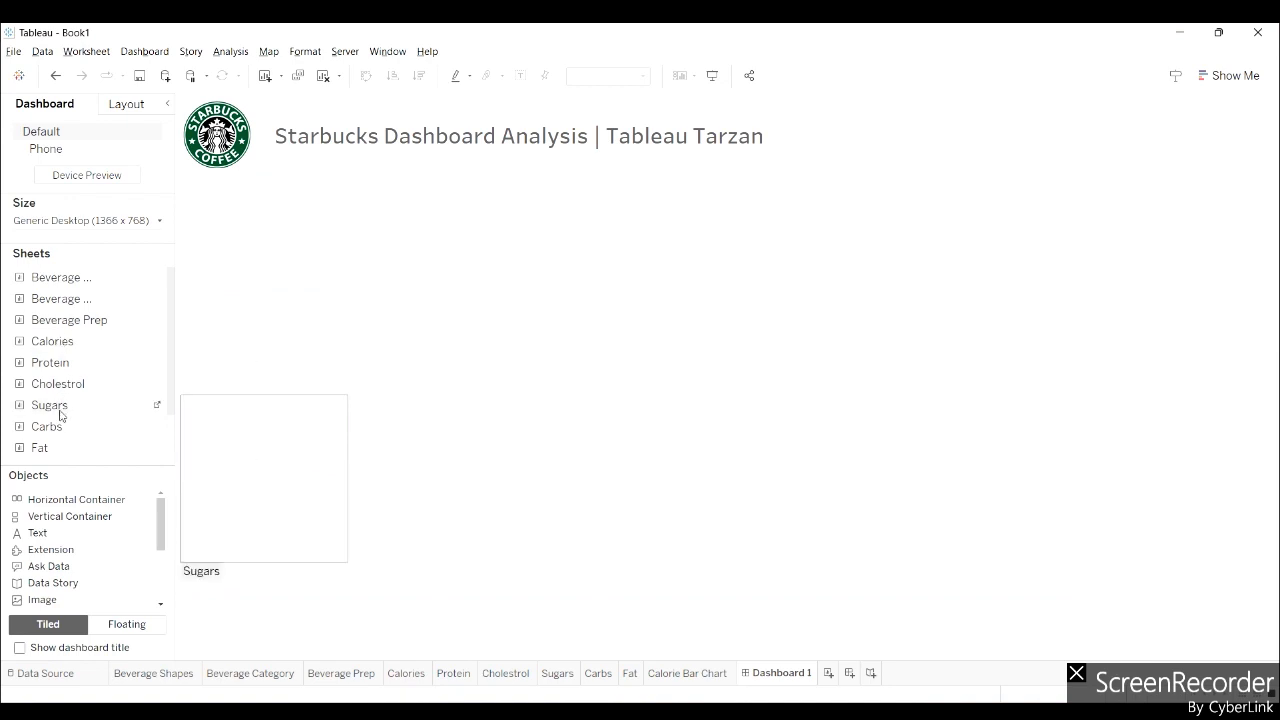
pyautogui.scroll(-1, 51, 408)
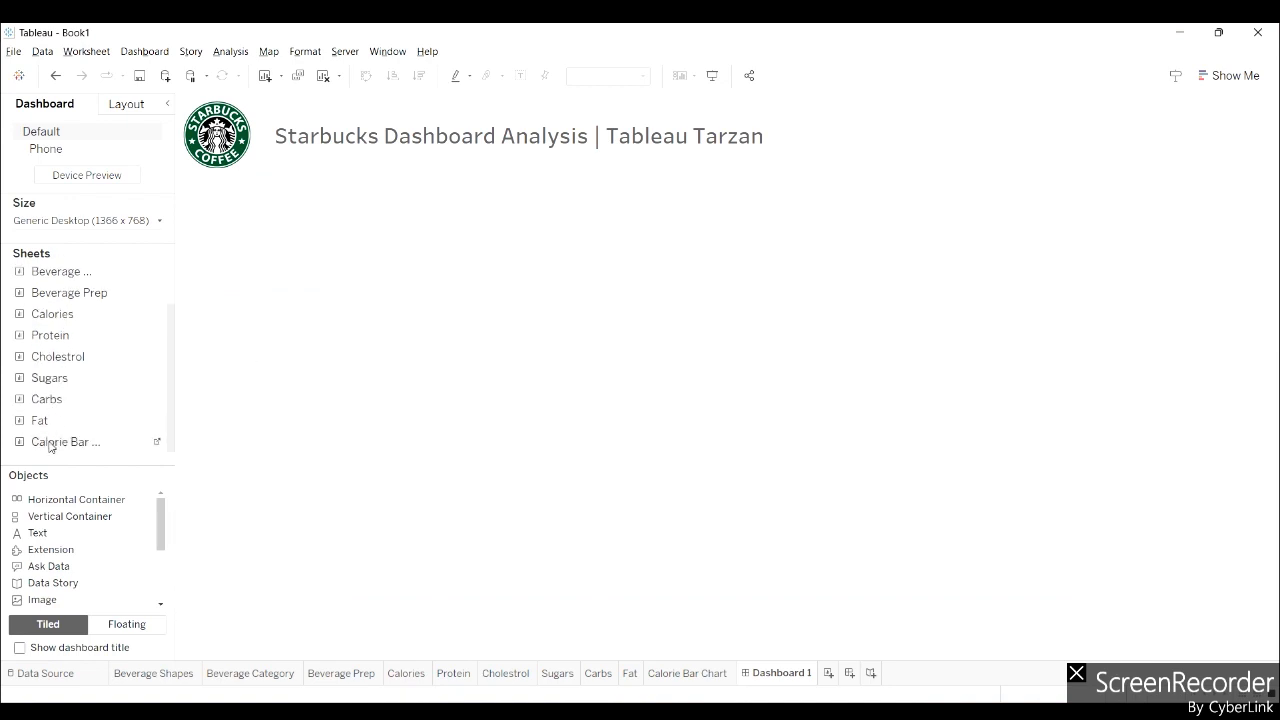
pyautogui.moveTo(49, 442); pyautogui.dragTo(898, 282)
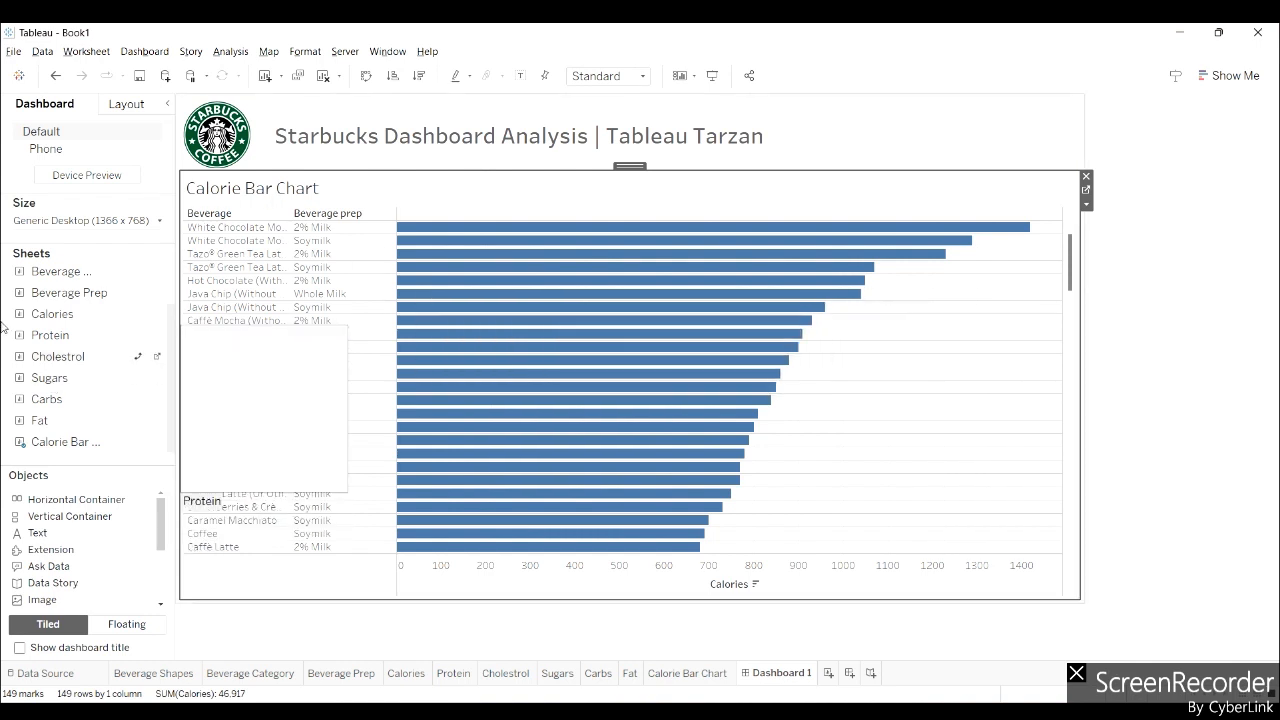
# Place the Beverage Category sheet to the left of the Calorie Bar Chart, with the Beverage Prep sheet beneath it
pyautogui.scroll(1, 42, 283)
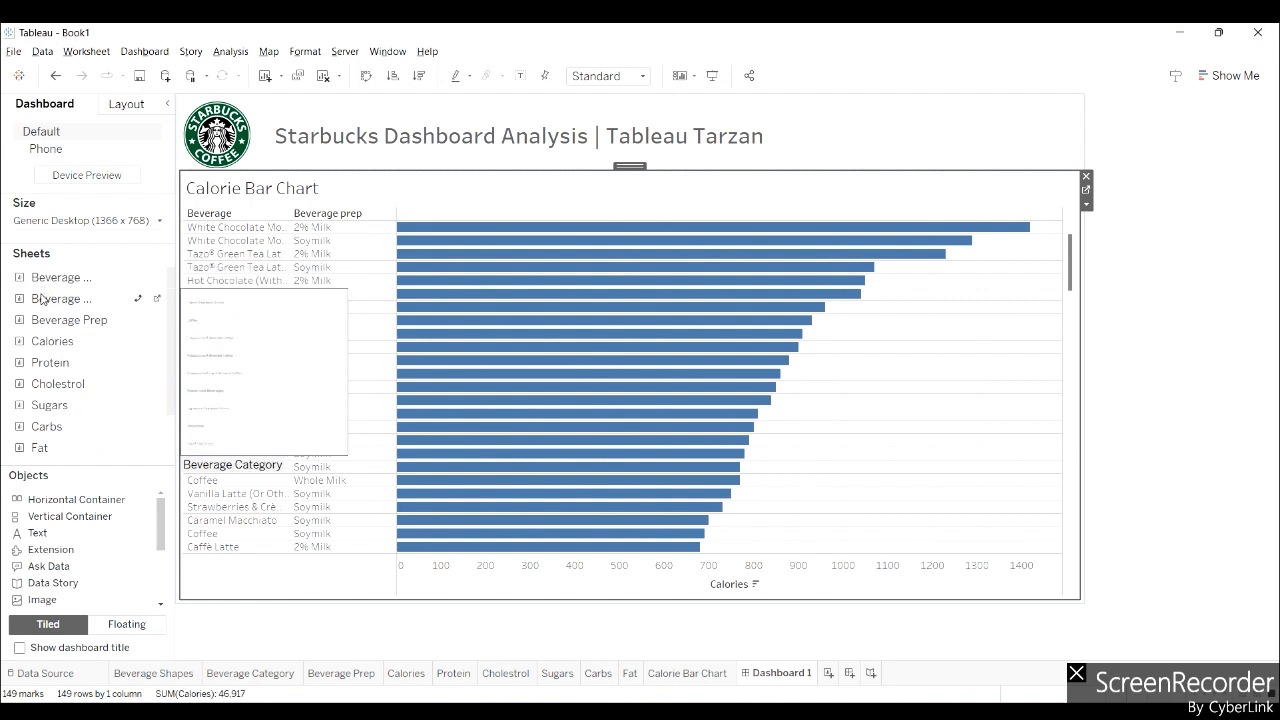
pyautogui.moveTo(44, 298); pyautogui.dragTo(229, 247)
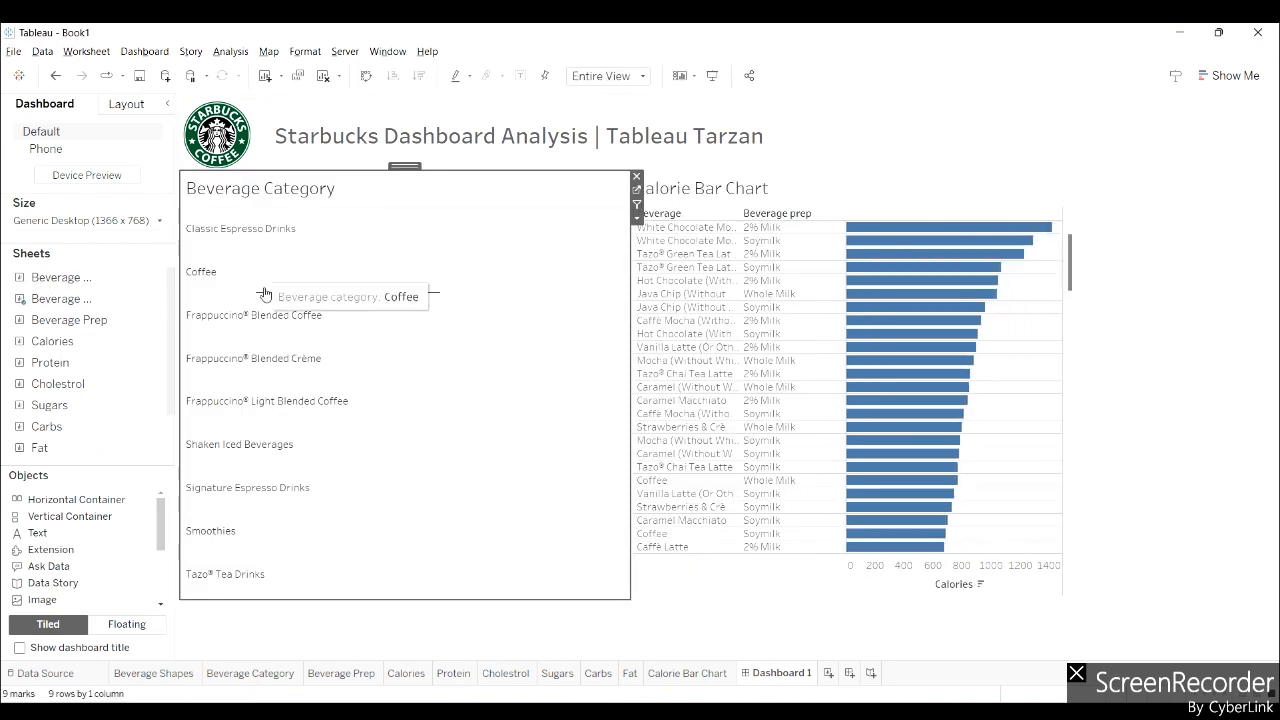
pyautogui.moveTo(55, 322); pyautogui.dragTo(434, 427)
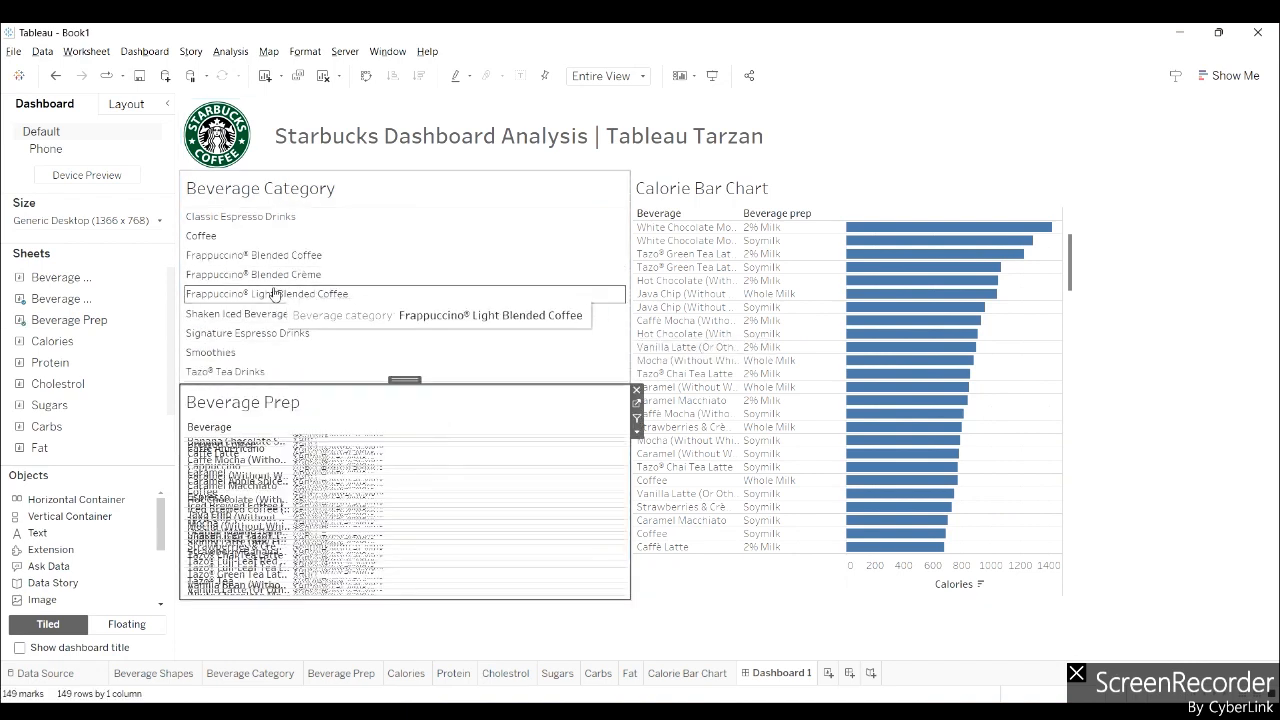
# Insert the Beverage Shapes sheet between Beverage Category and the Calorie Bar Chart, and remove its beverage legend
pyautogui.moveTo(63, 283); pyautogui.dragTo(632, 291)
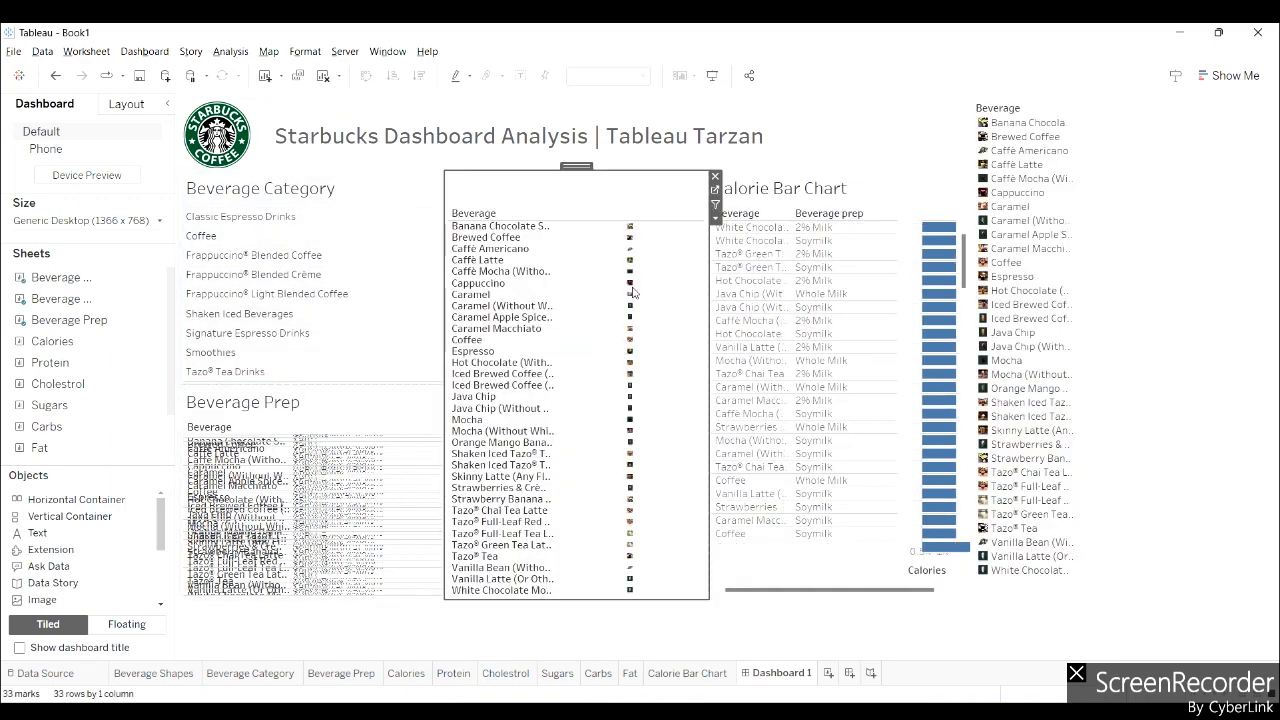
pyautogui.click(1007, 113)
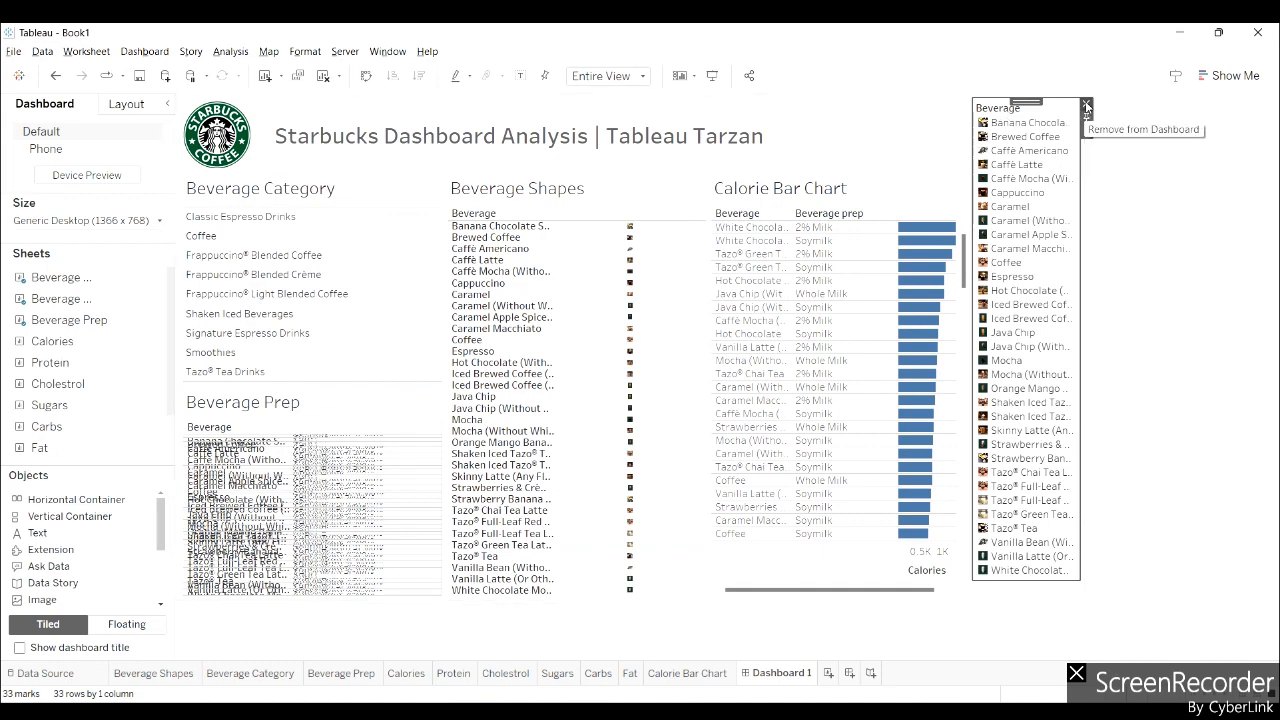
pyautogui.click(1087, 107)
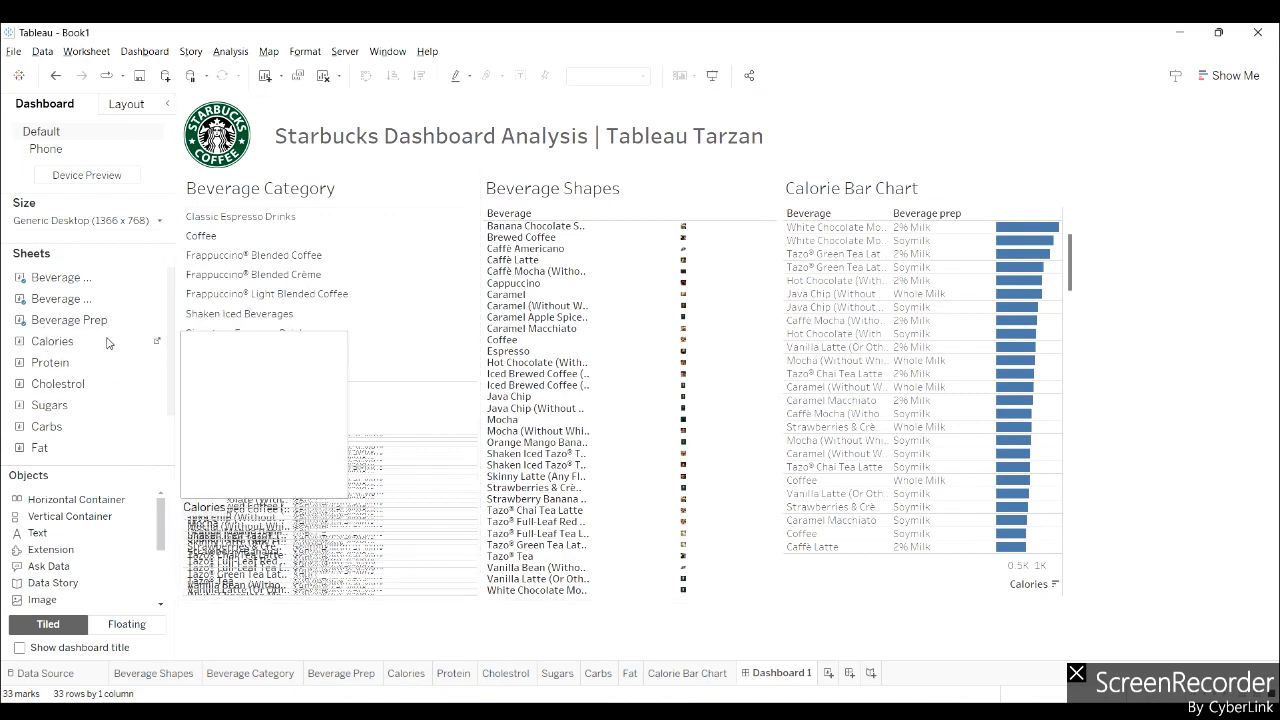
# Place the Calories, Cholestrol and Protein sheets side by side, in that order, beneath Beverage Shapes
pyautogui.moveTo(108, 343); pyautogui.dragTo(630, 515)
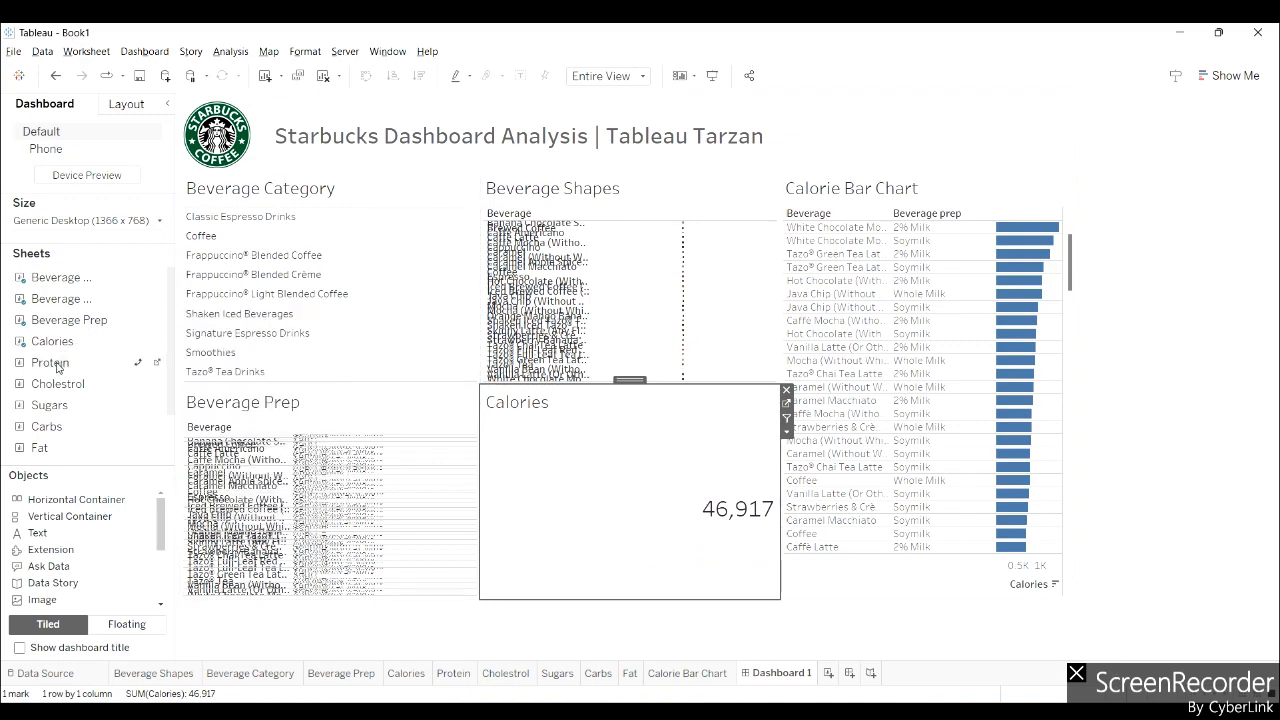
pyautogui.moveTo(50, 362); pyautogui.dragTo(698, 470)
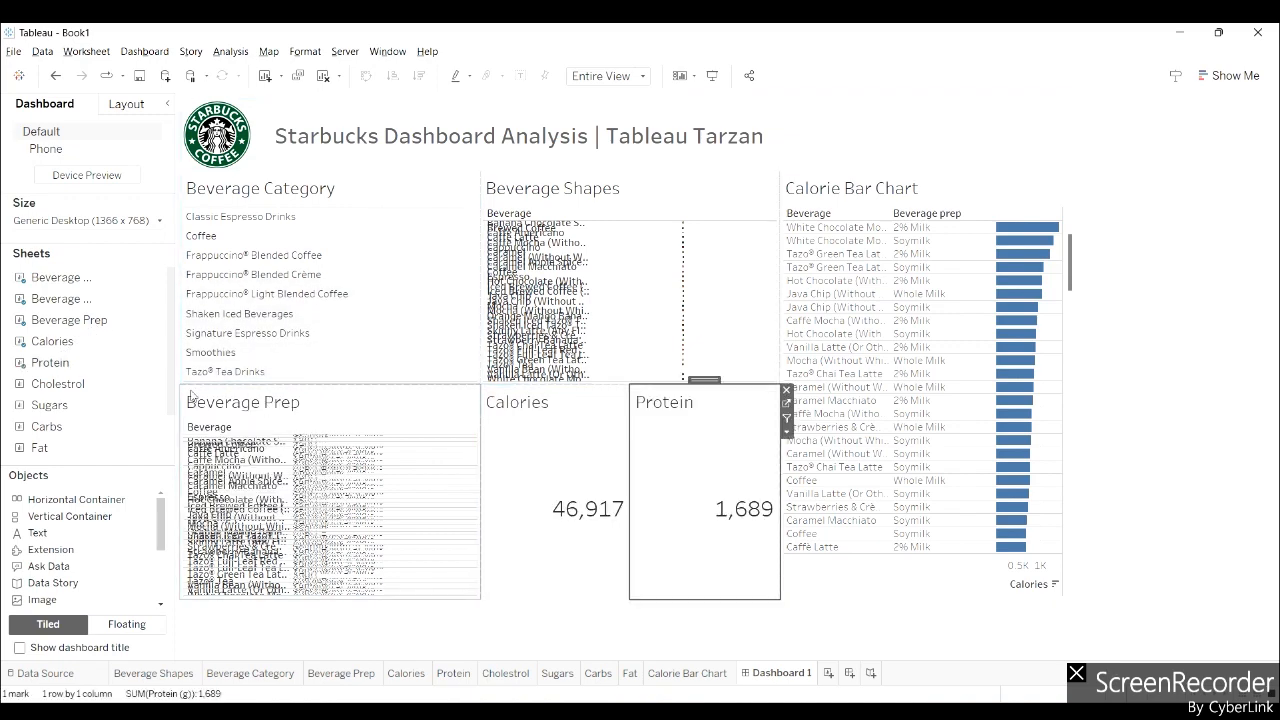
pyautogui.moveTo(58, 384); pyautogui.dragTo(634, 457)
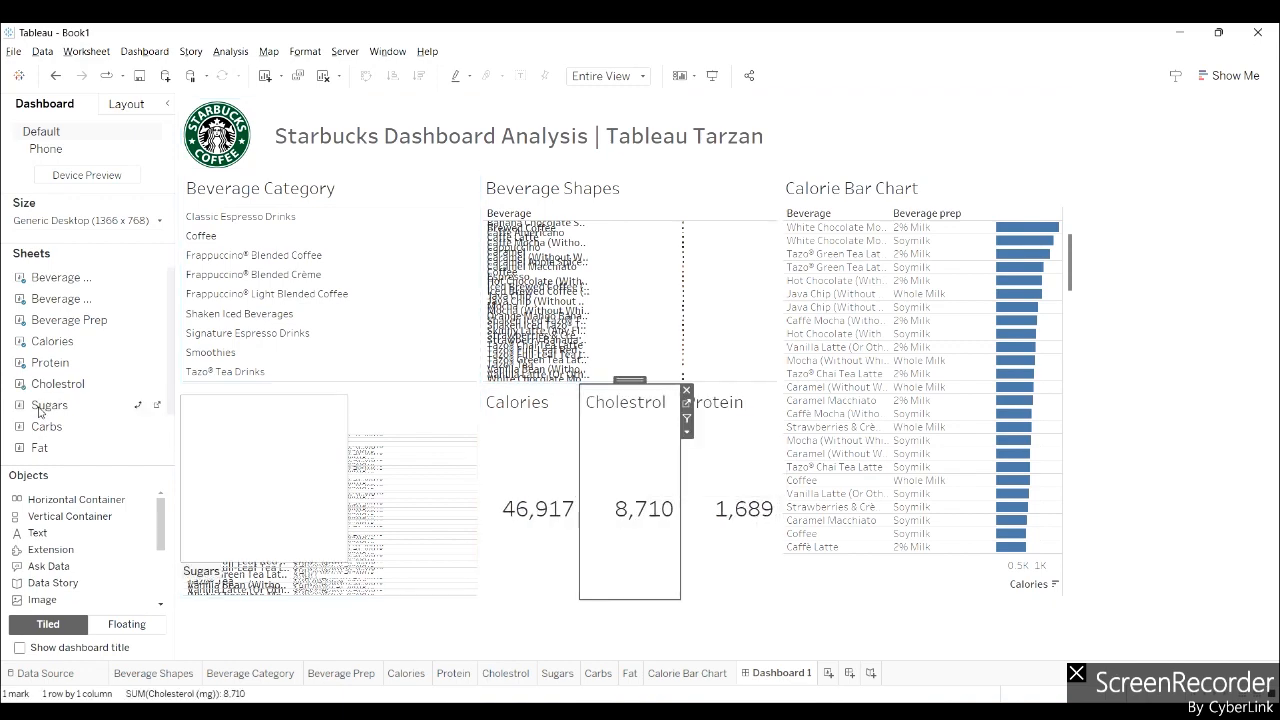
# Add Sugars below Calories, Carbs below Cholestrol and Fat below Protein to form a second row of totals
pyautogui.moveTo(40, 410); pyautogui.dragTo(548, 566)
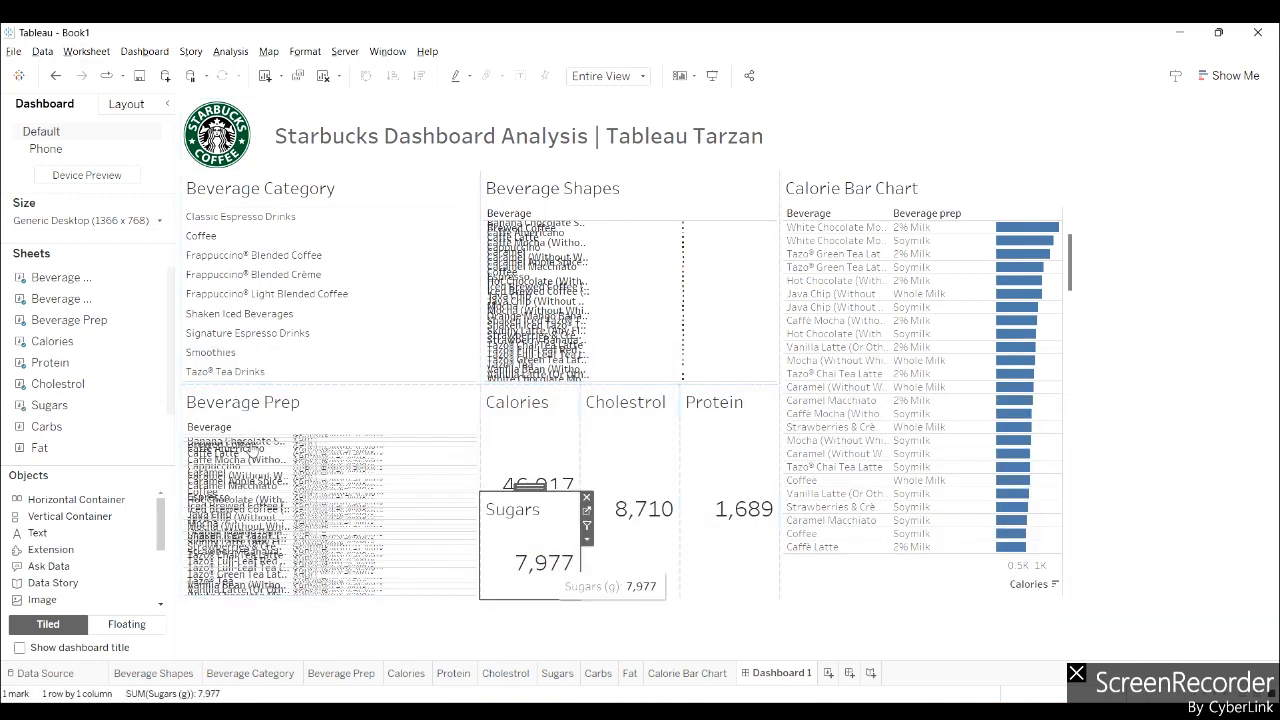
pyautogui.moveTo(66, 428)
pyautogui.mouseDown()
pyautogui.moveTo(474, 449)
pyautogui.moveTo(633, 533)
pyautogui.mouseUp()
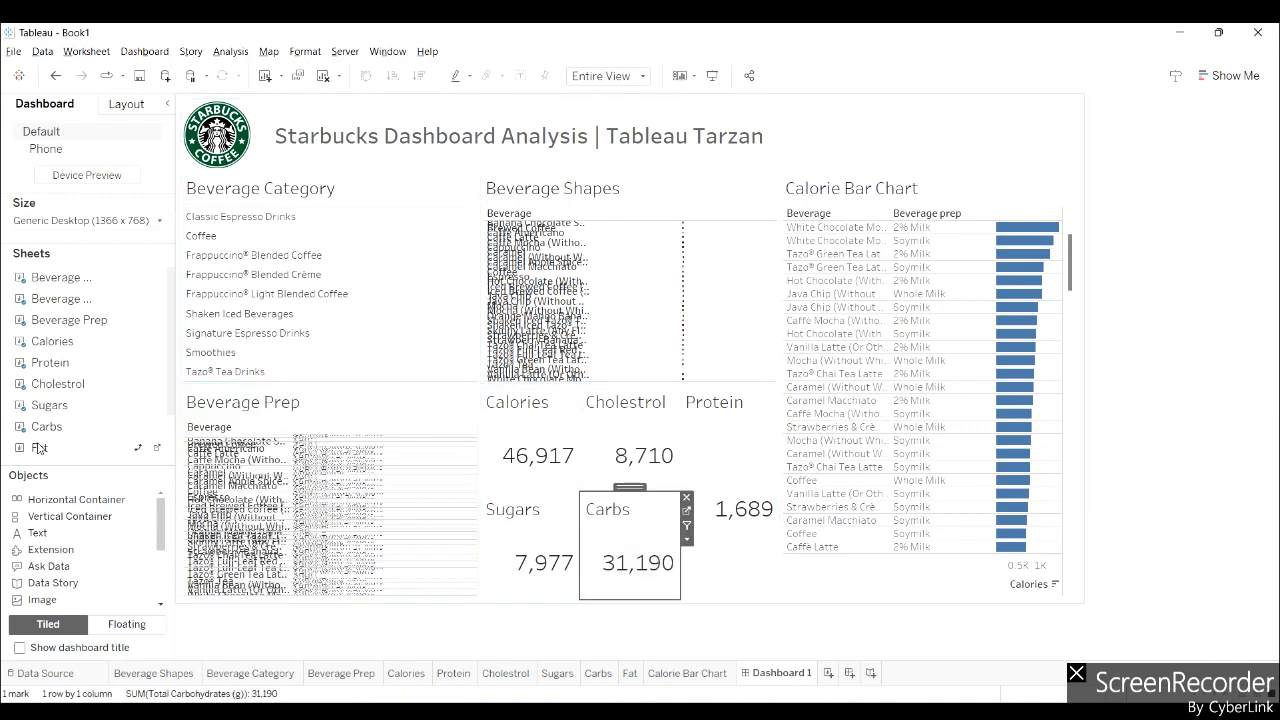
pyautogui.moveTo(40, 447)
pyautogui.mouseDown()
pyautogui.moveTo(631, 491)
pyautogui.moveTo(711, 537)
pyautogui.moveTo(765, 545)
pyautogui.moveTo(743, 543)
pyautogui.mouseUp()
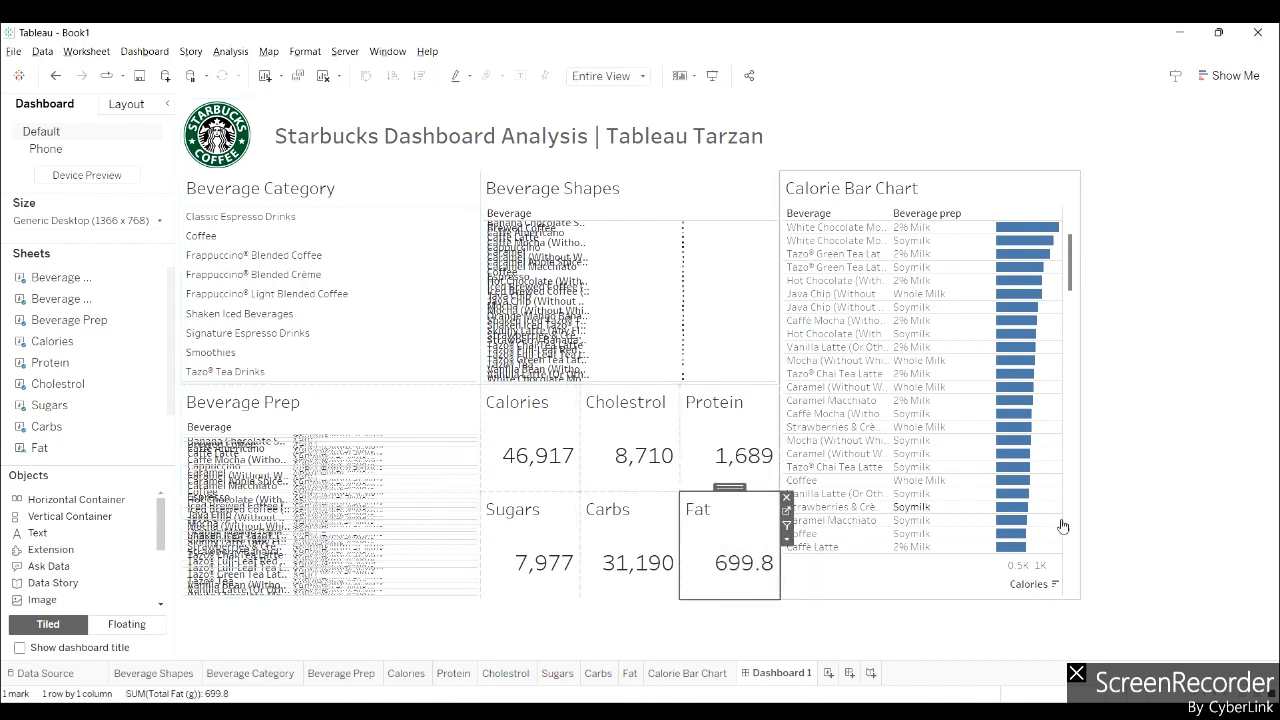
pyautogui.click(1178, 532)
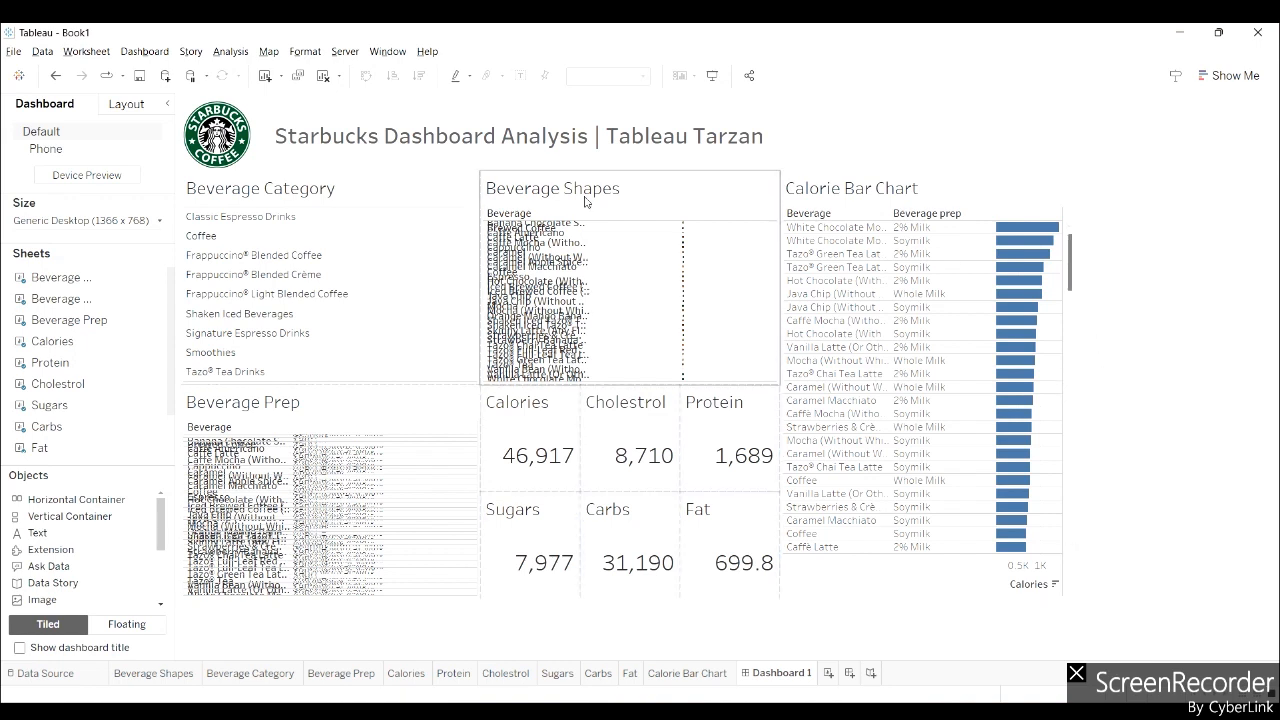
# Retitle the Beverage Category sheet "Select Beverage Category" in italic at font size 9
pyautogui.doubleClick(246, 194)
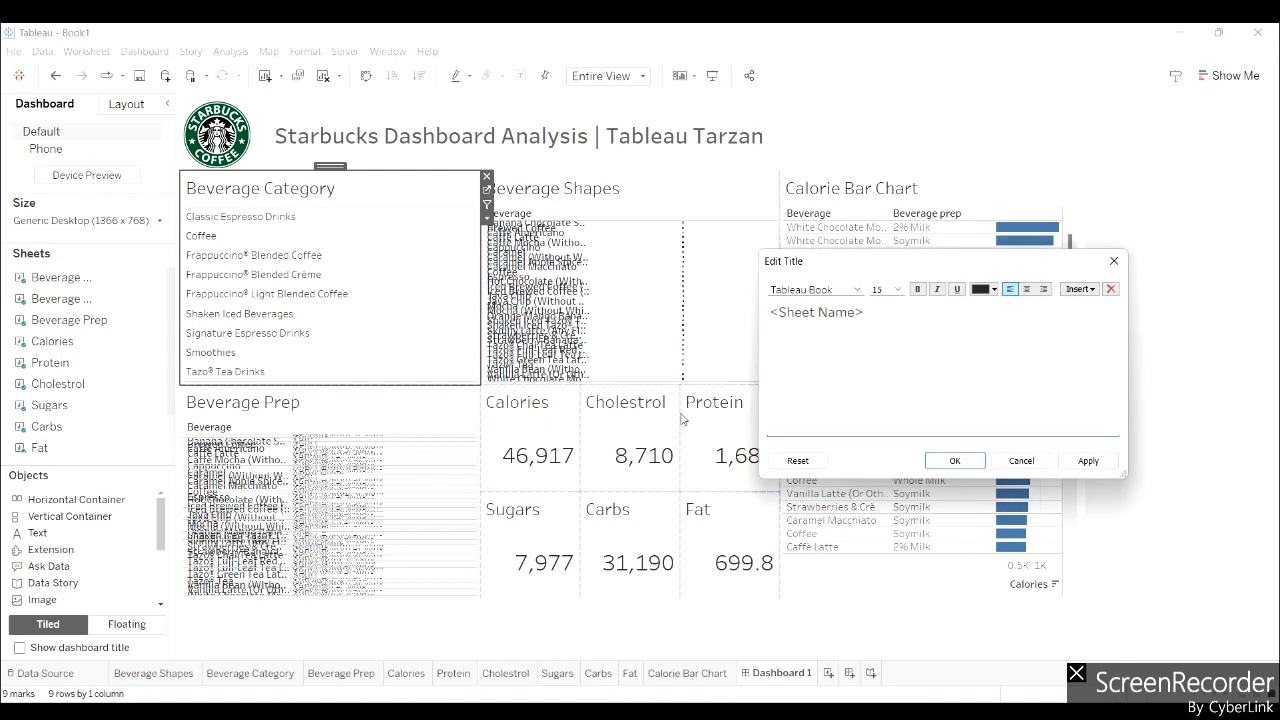
pyautogui.hotkey('ctrl', 'a')
pyautogui.write('Select Beverage')
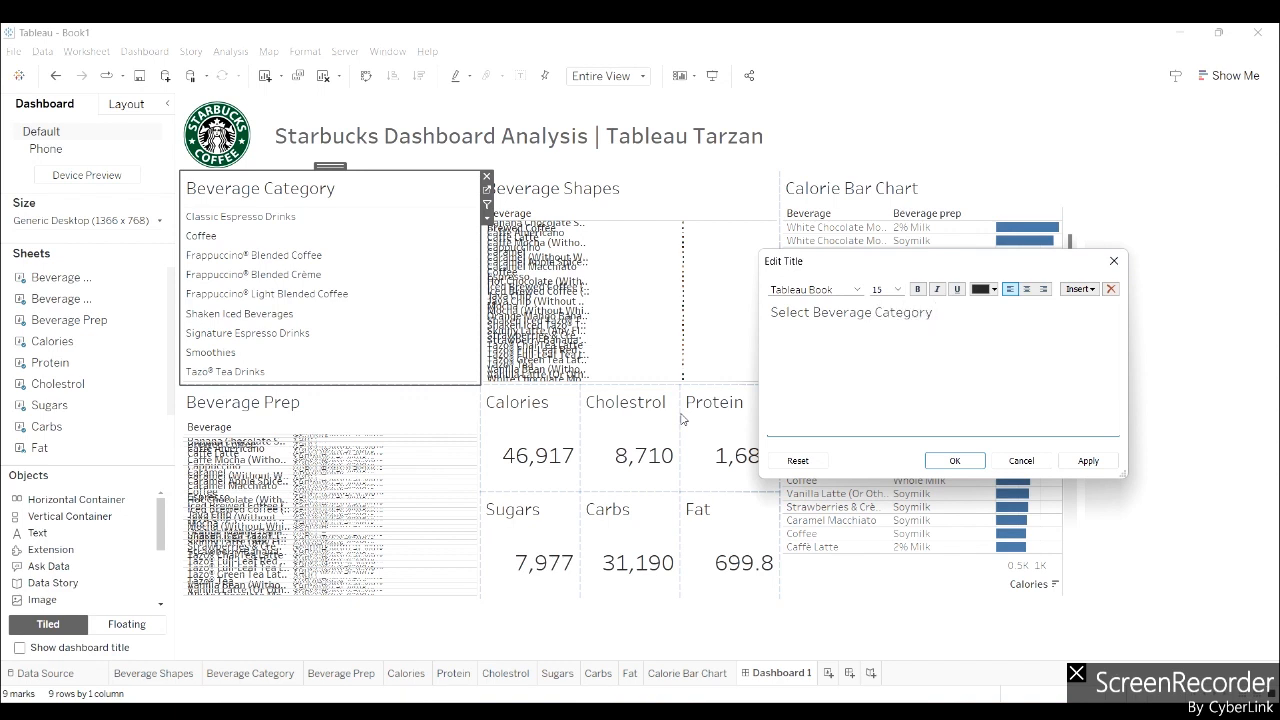
pyautogui.hotkey('ctrl', 'a')
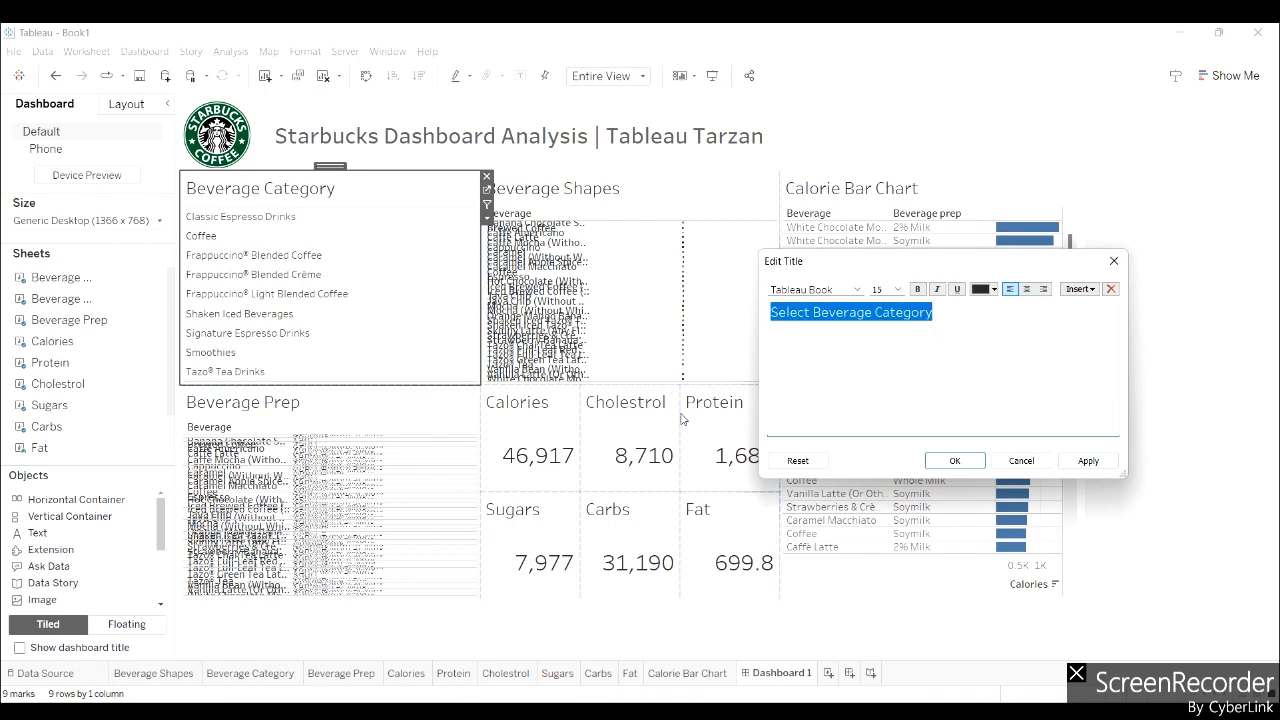
pyautogui.click(937, 289)
pyautogui.click(886, 287)
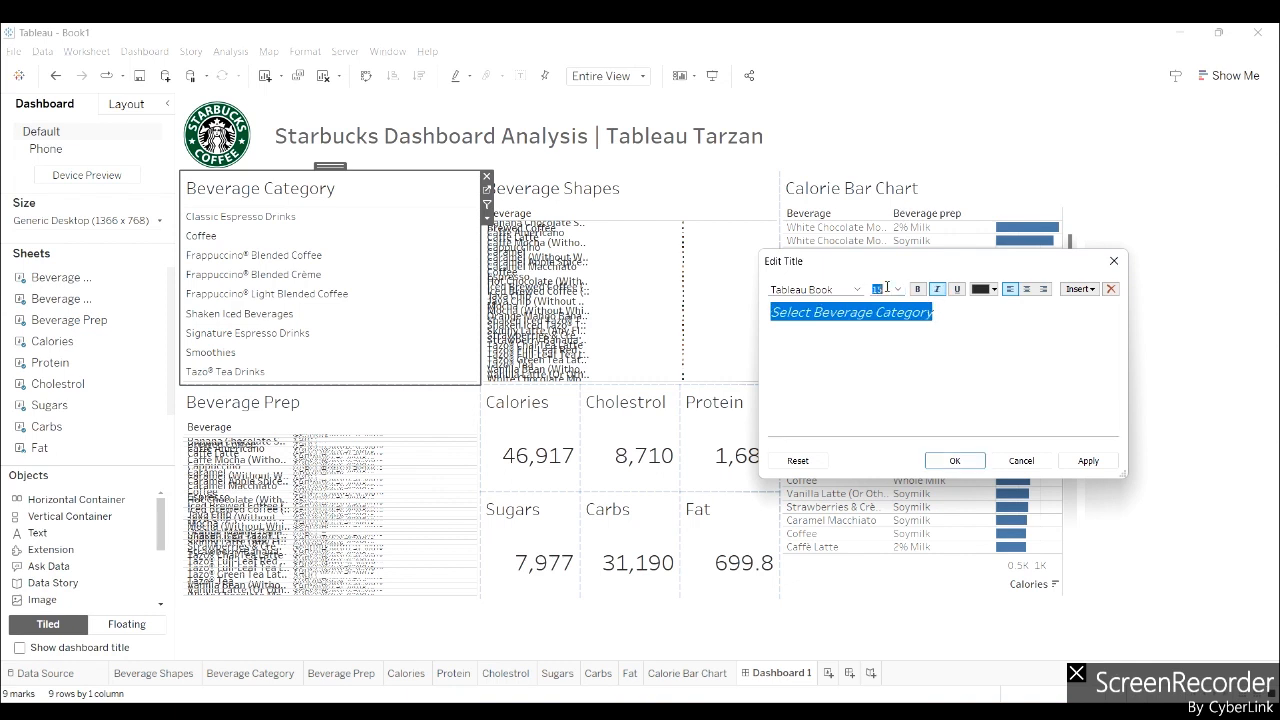
pyautogui.write('9')
pyautogui.press('Return')
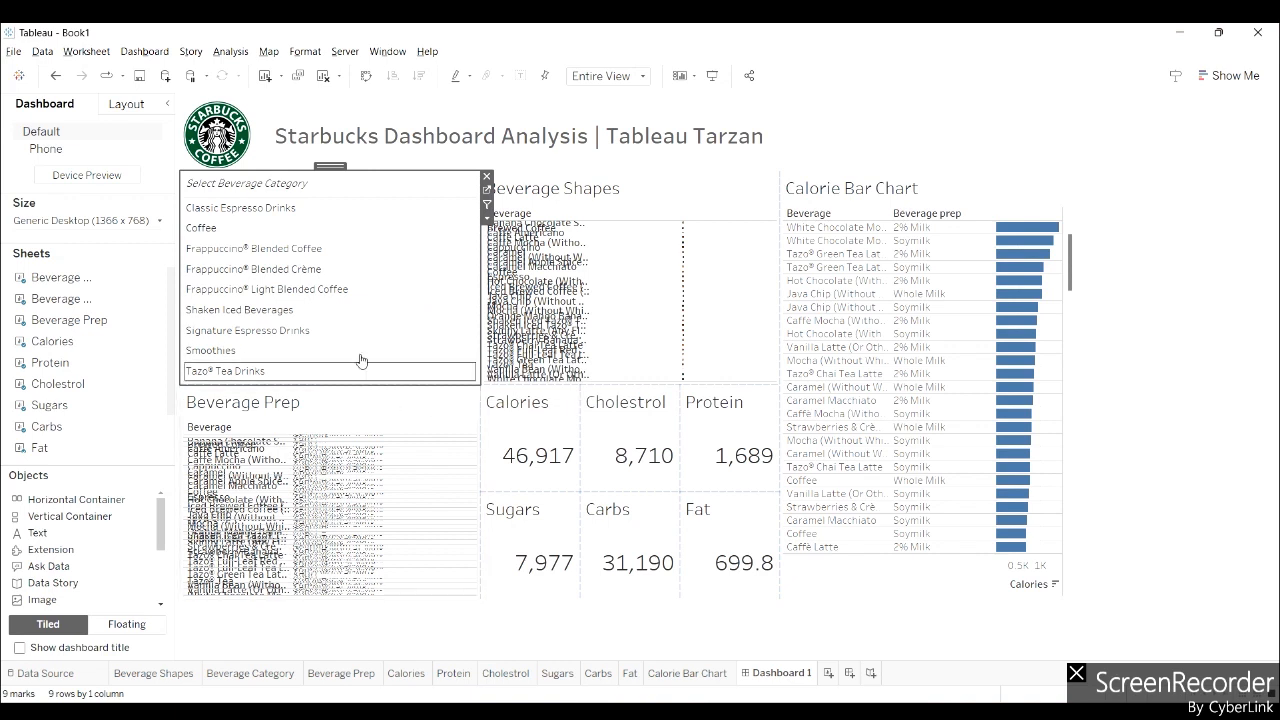
# Select Frappuccino® Light Blended Coffee in the beverage category list and use that sheet as a dashboard filter
pyautogui.click(263, 289)
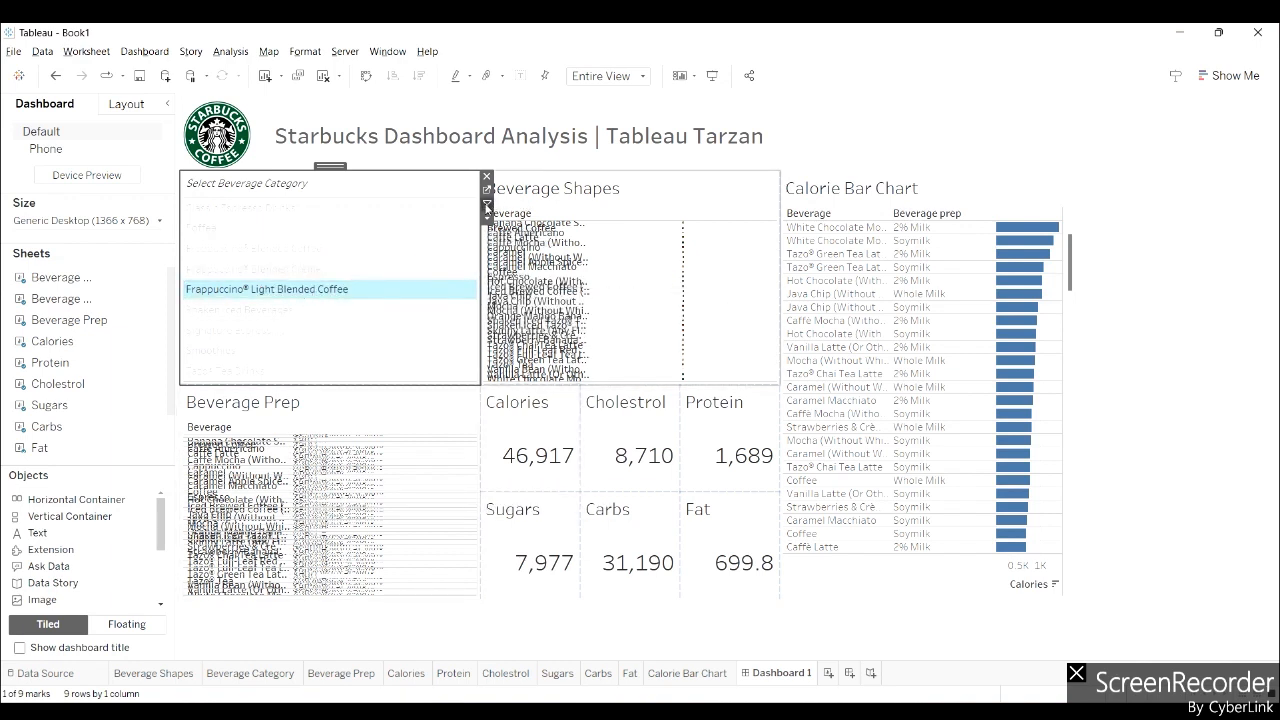
pyautogui.click(486, 207)
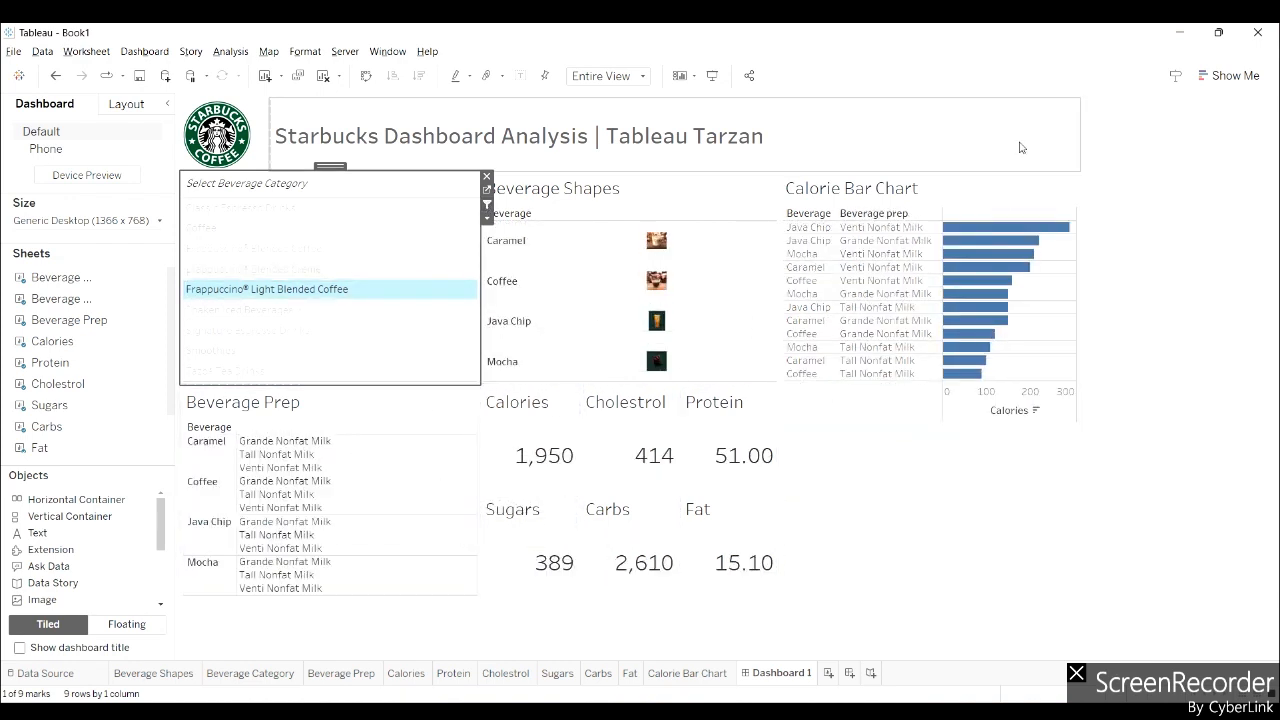
# Fit the Calorie Bar Chart to Entire View and check it by switching to Frappuccino® Blended Coffee and back to Frappuccino® Light Blended Coffee
pyautogui.click(953, 184)
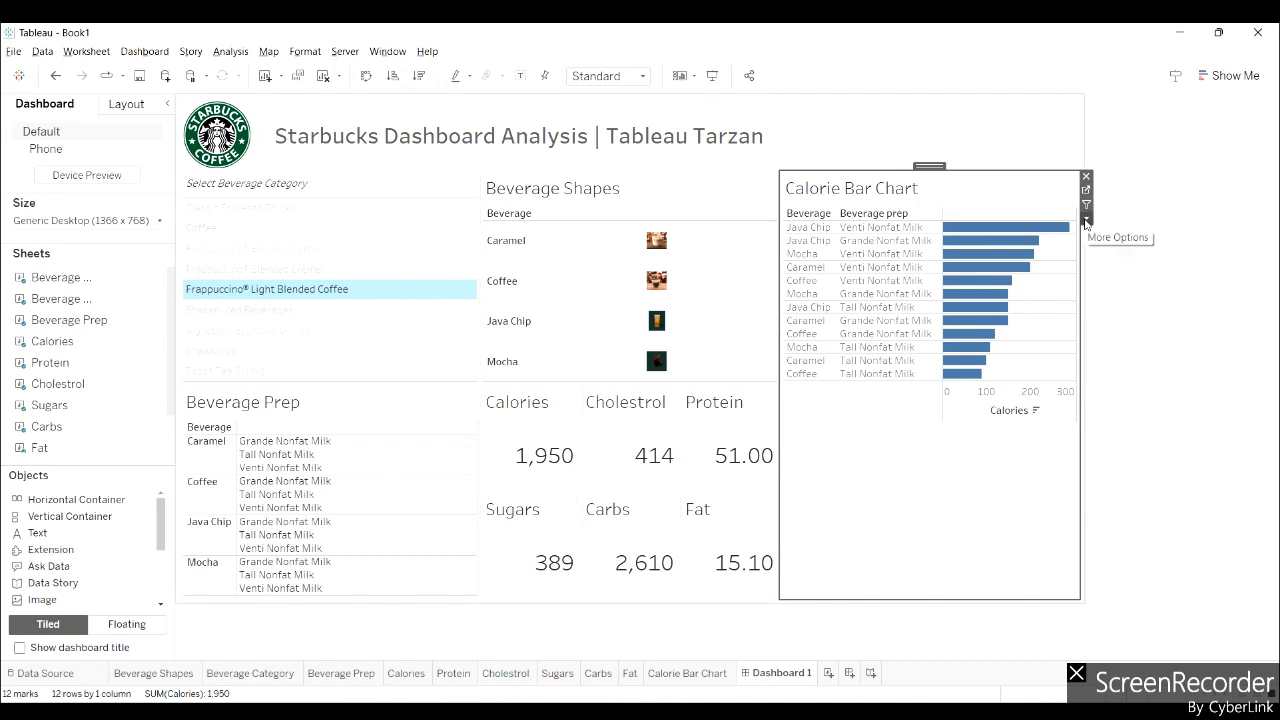
pyautogui.click(1086, 218)
pyautogui.moveTo(1157, 268)
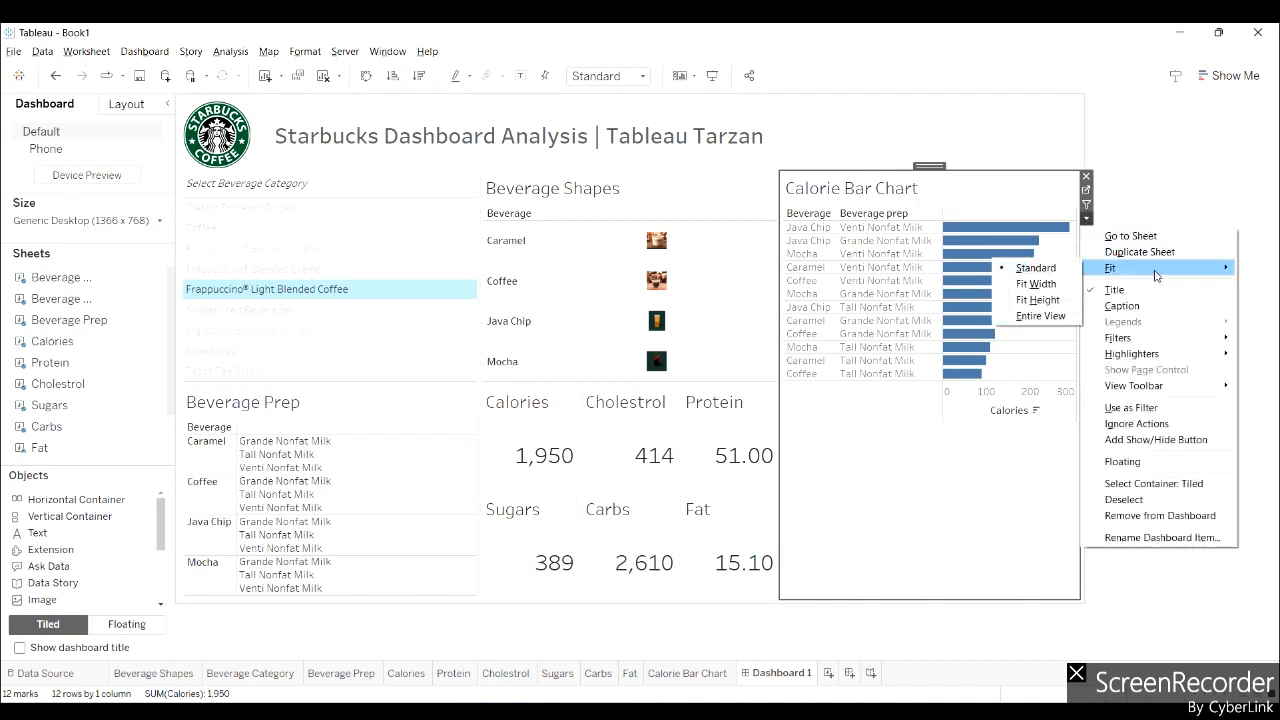
pyautogui.click(1035, 316)
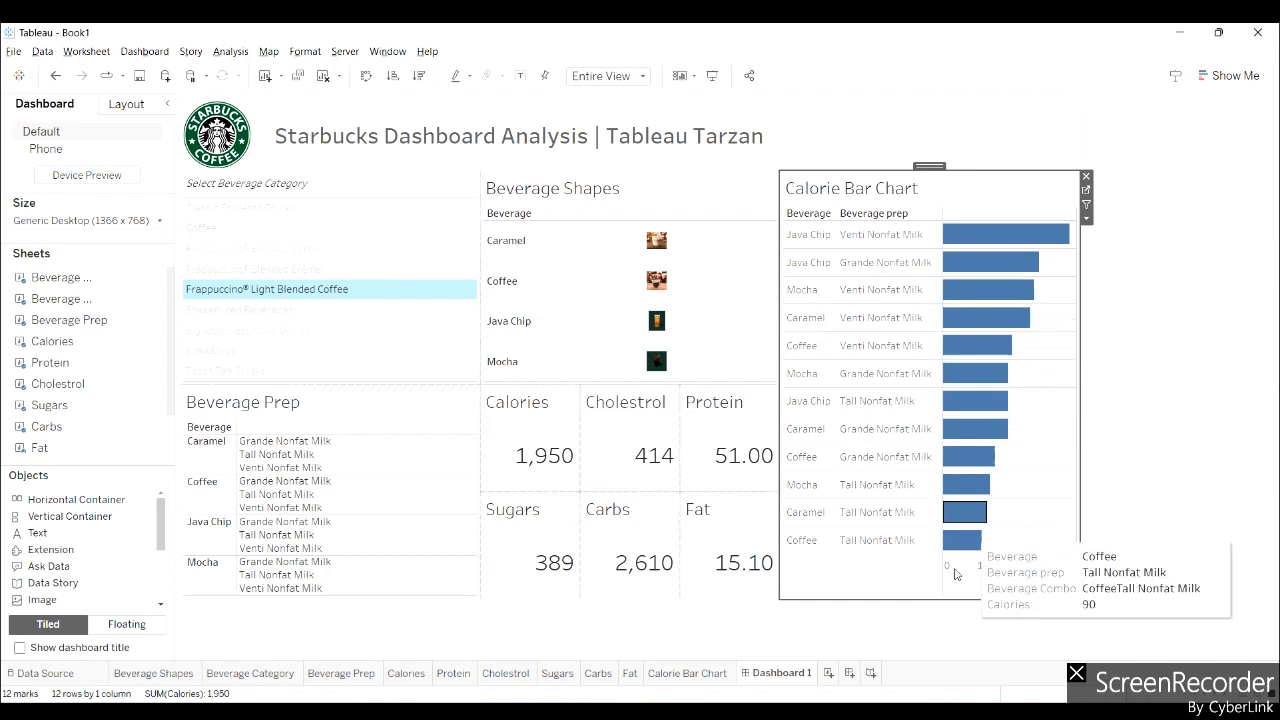
pyautogui.click(346, 252)
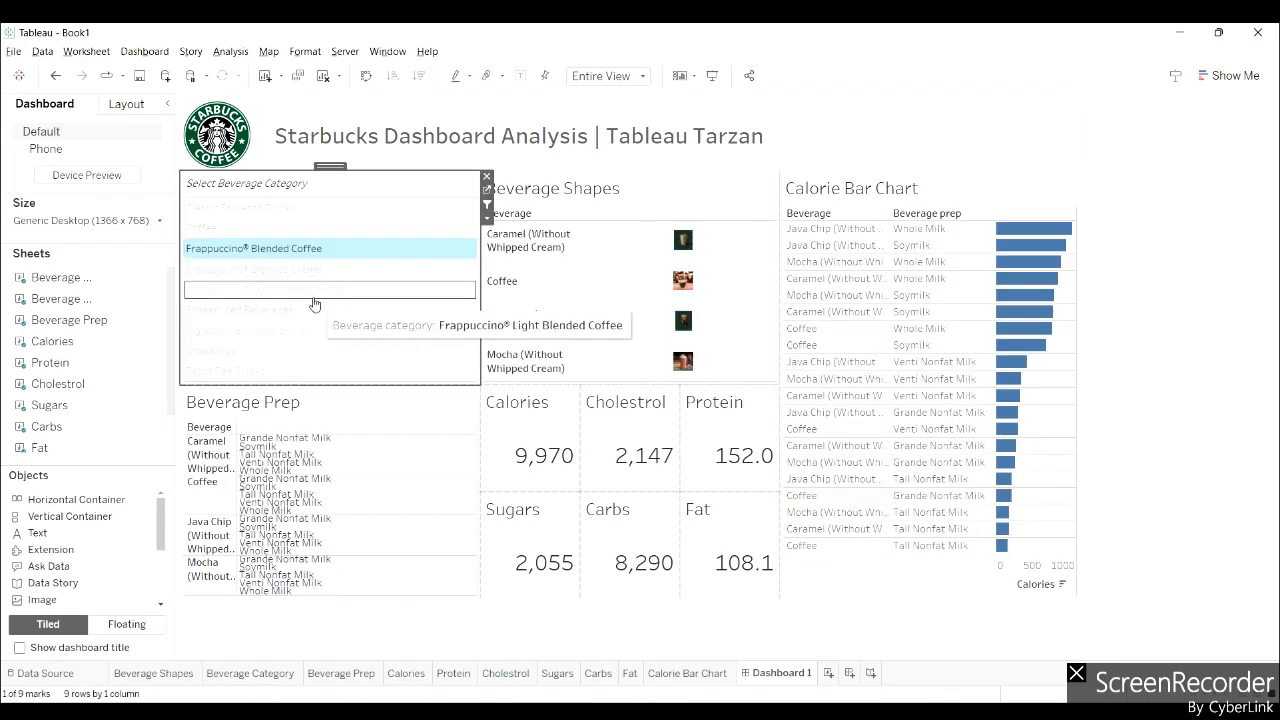
pyautogui.click(314, 300)
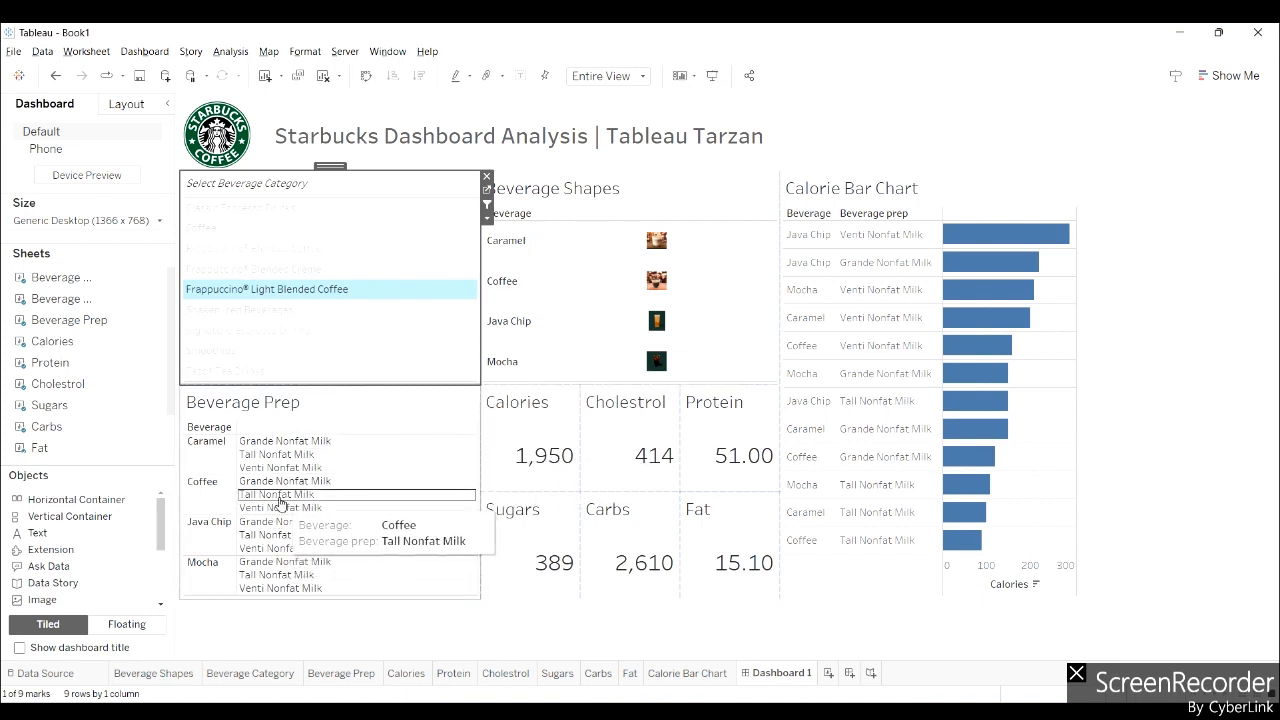
# Select Caramel in Beverage Prep, use that sheet as a dashboard filter and clear the Caramel selection
pyautogui.click(217, 452)
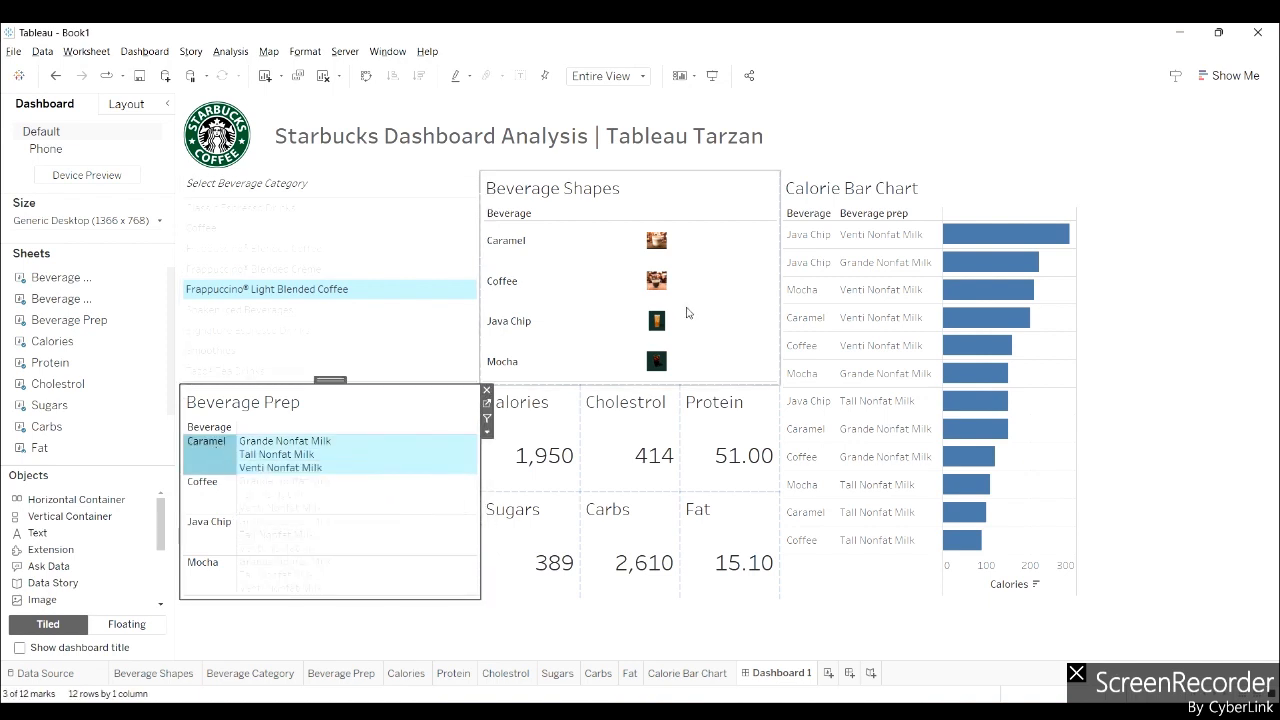
pyautogui.click(487, 420)
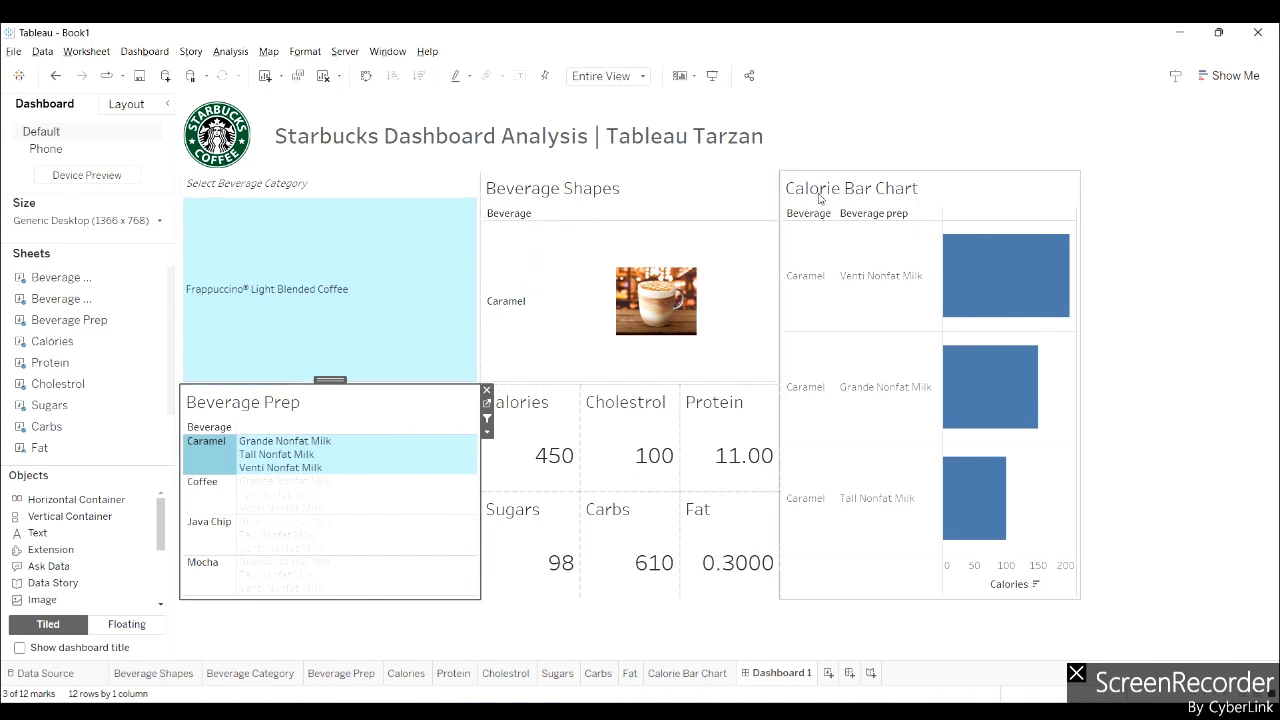
pyautogui.click(224, 452)
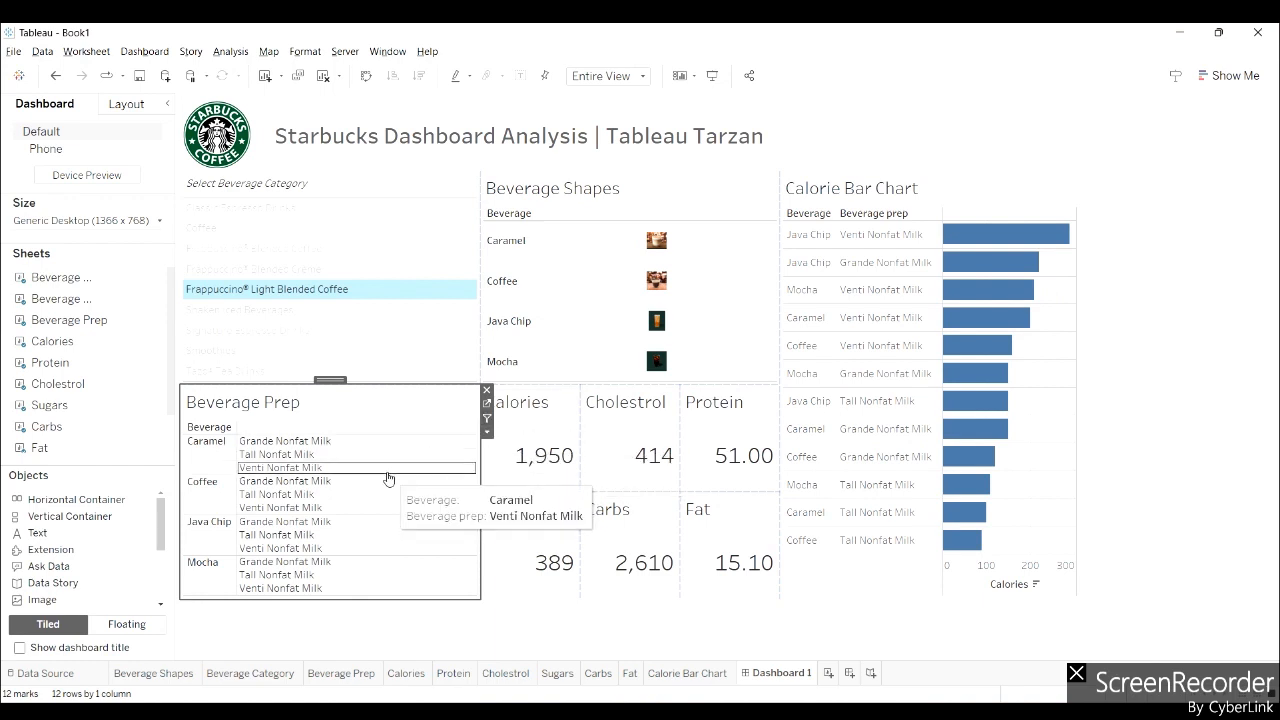
# Rename the dashboard's first filter action, sourced from the Beverage Category sheet, as "Filter Beverage Category"
pyautogui.click(140, 51)
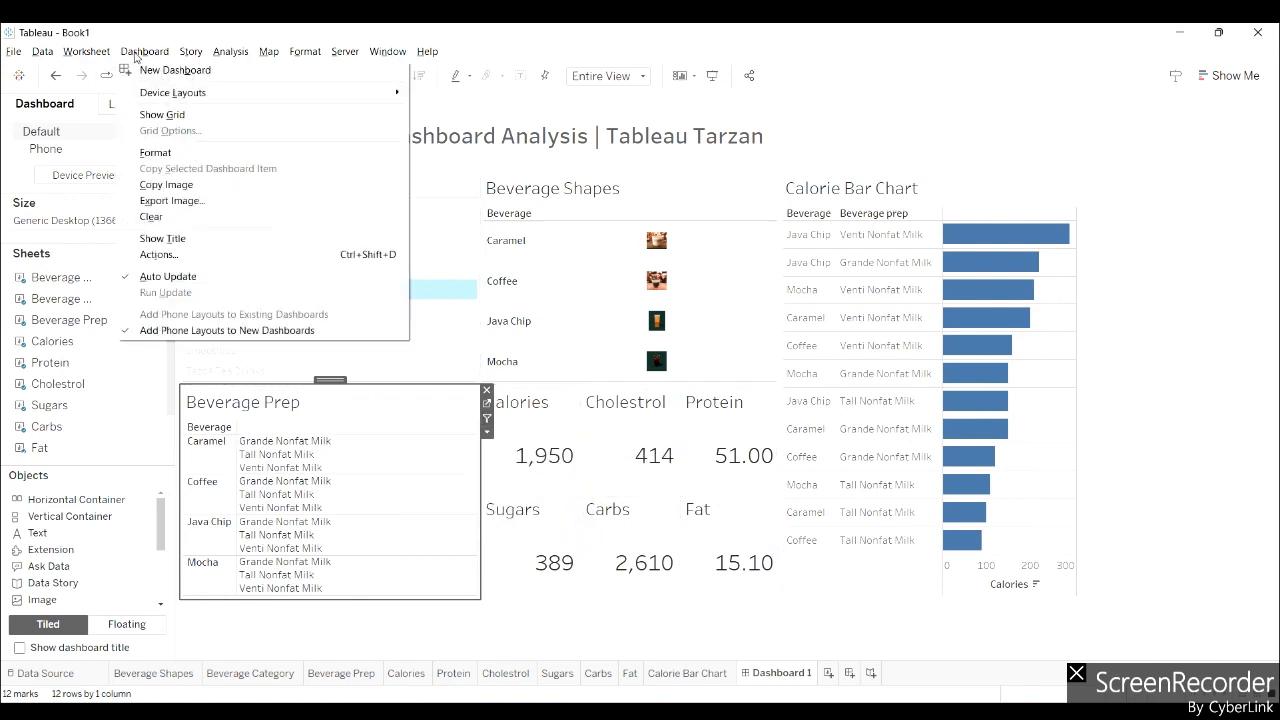
pyautogui.click(136, 56)
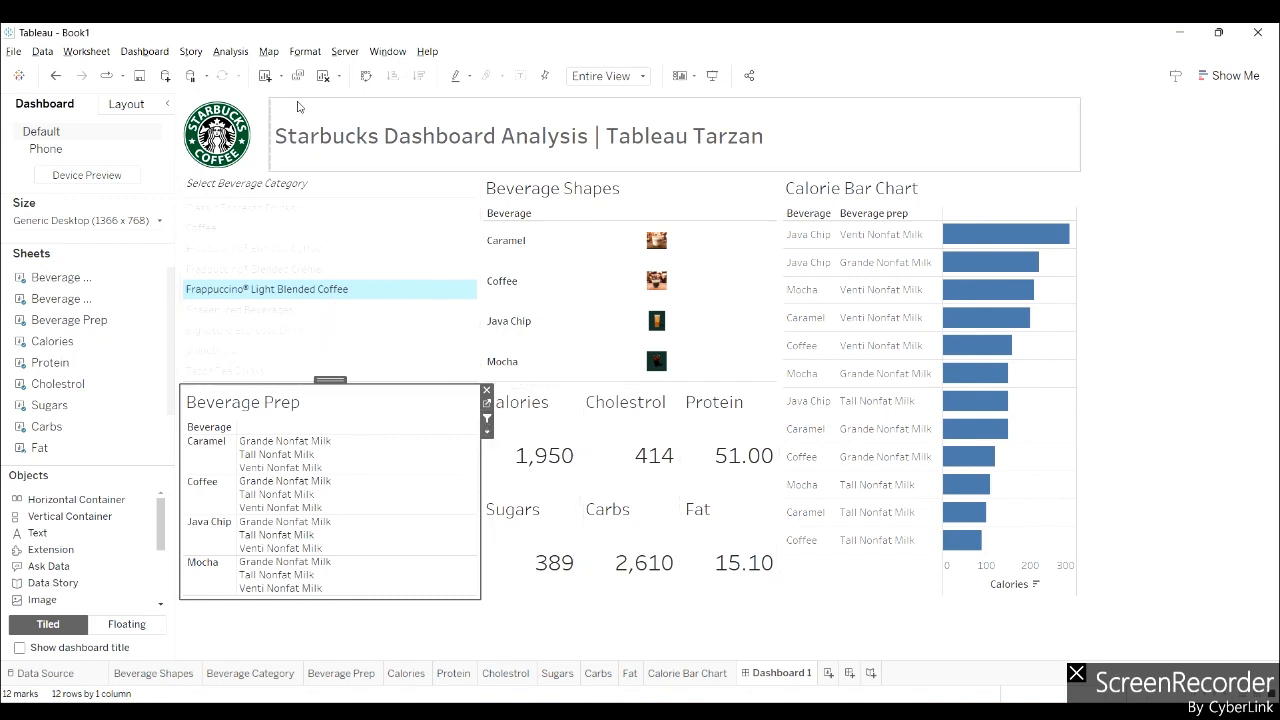
pyautogui.click(150, 52)
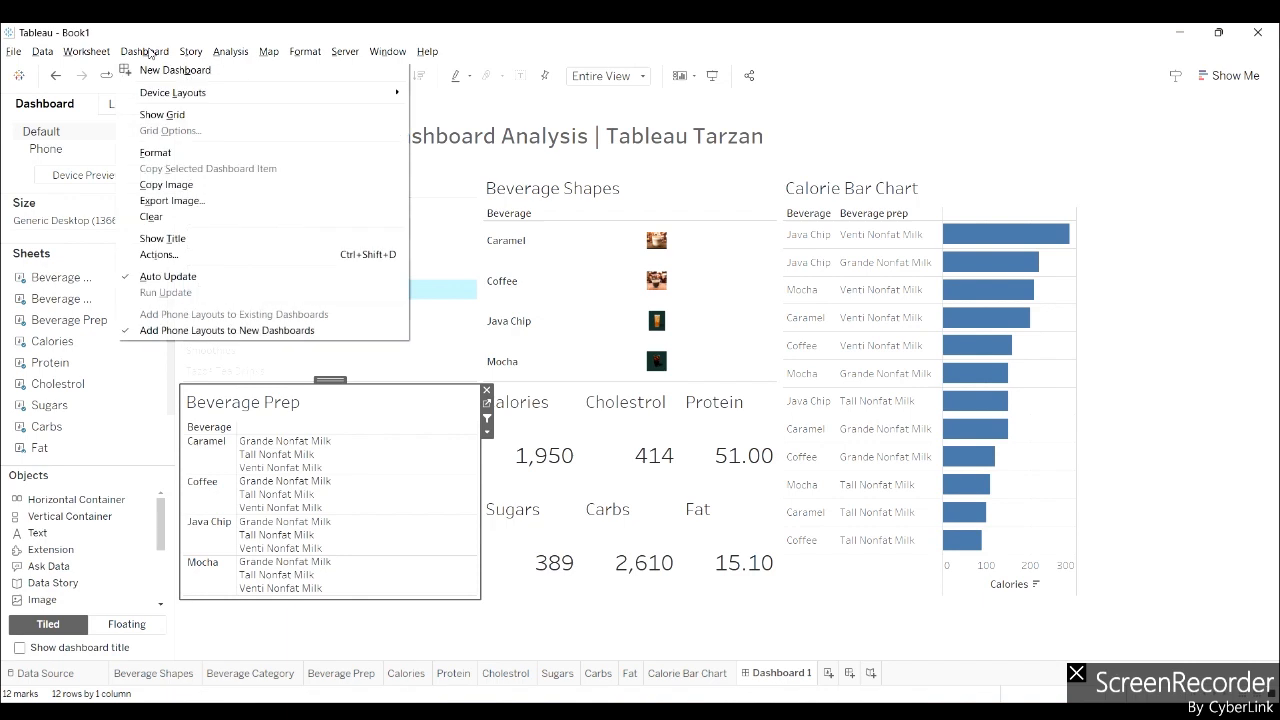
pyautogui.click(174, 256)
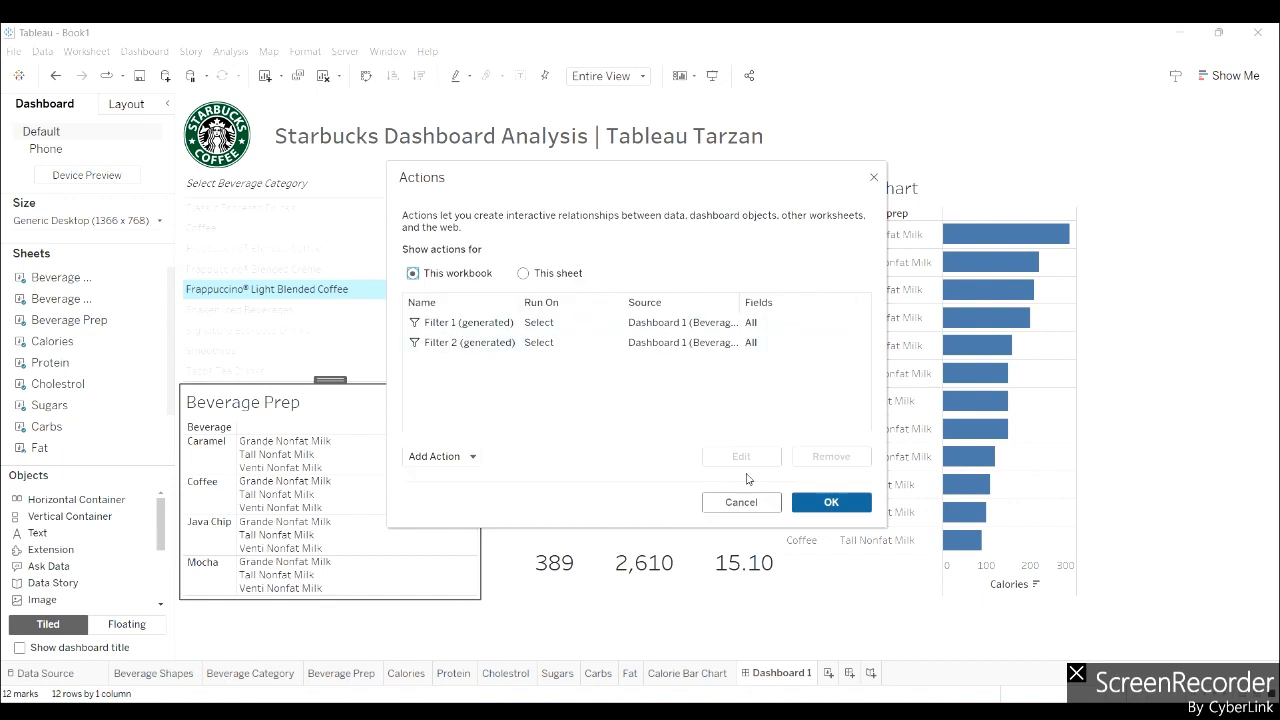
pyautogui.click(486, 324)
pyautogui.click(741, 457)
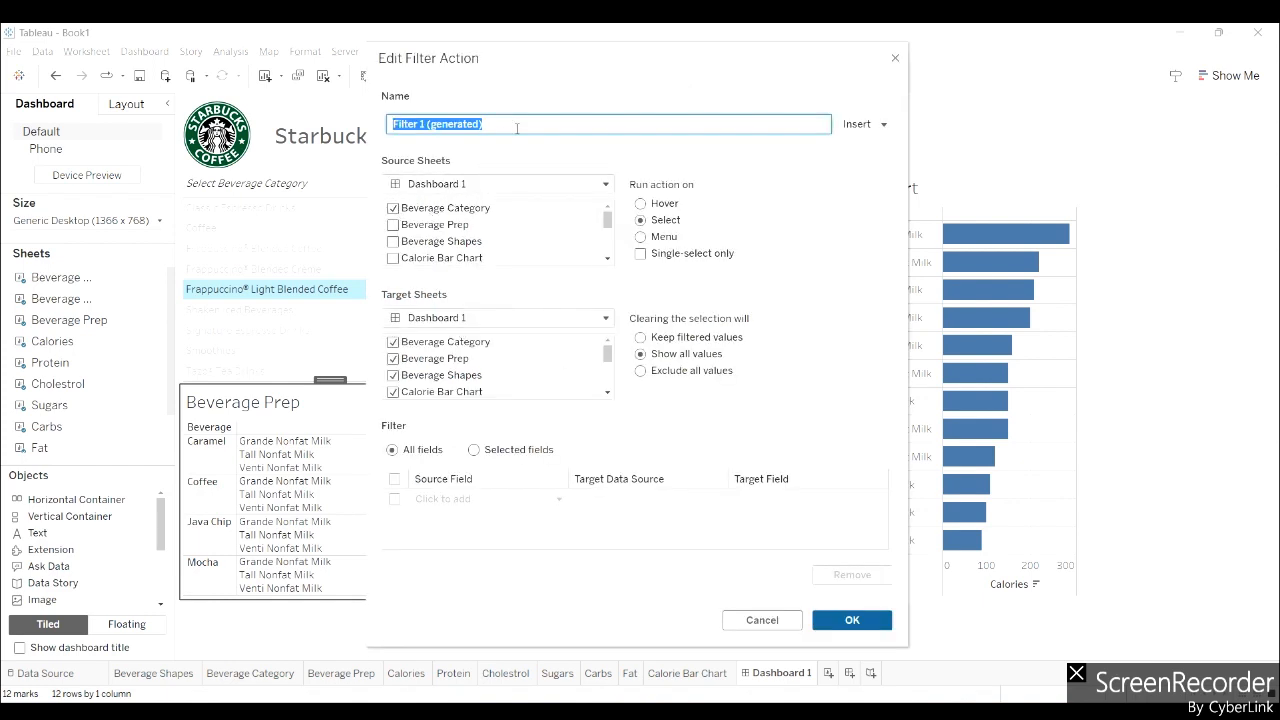
pyautogui.write('Beverage Category')
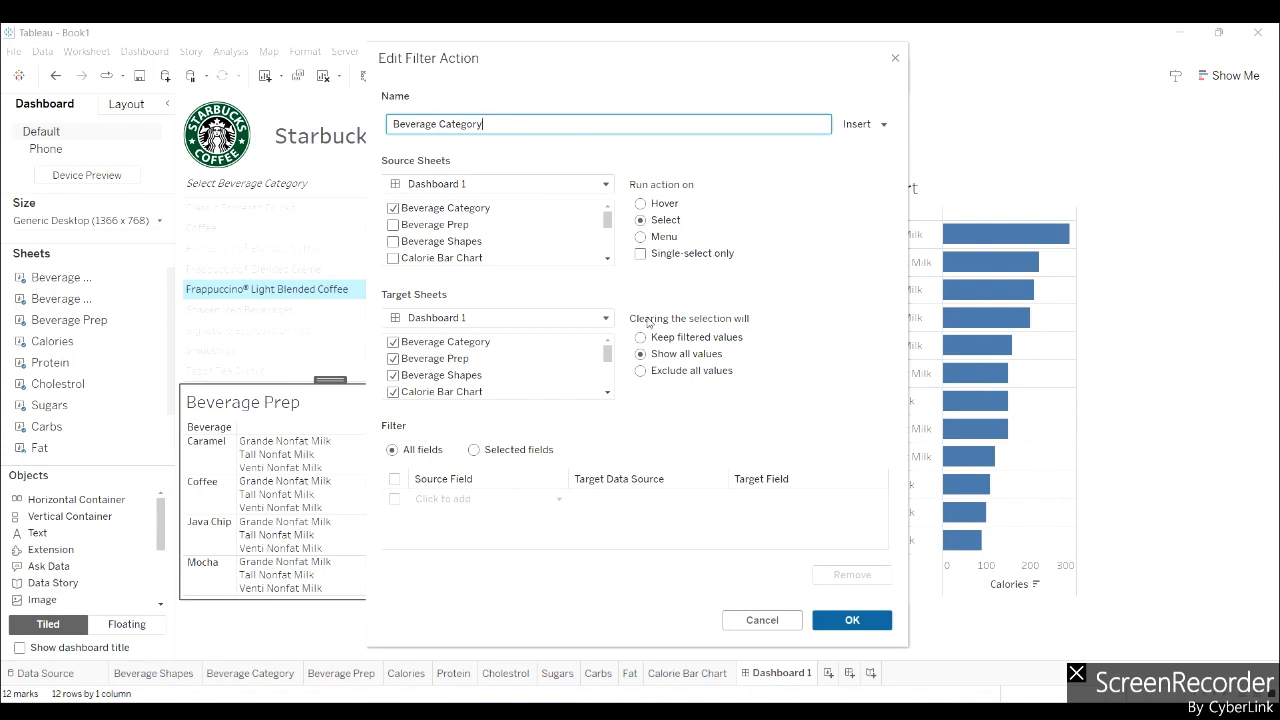
pyautogui.write('Filter')
pyautogui.click(840, 624)
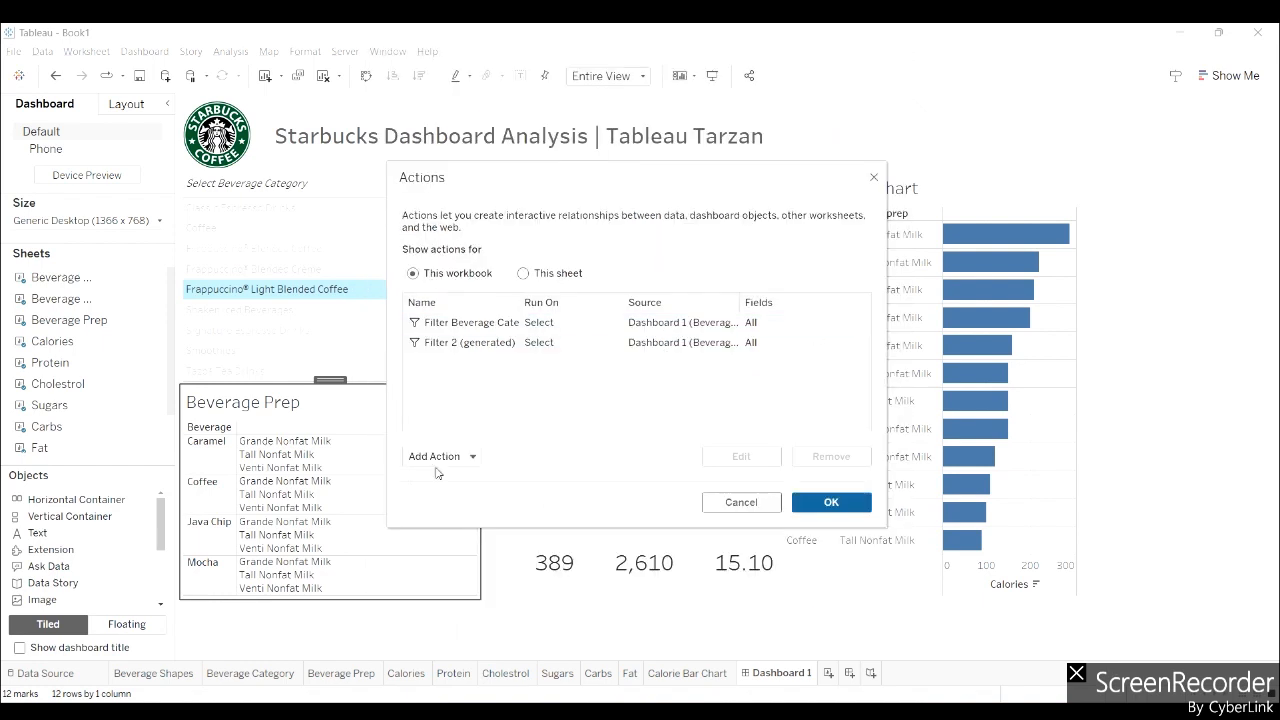
# Exclude Beverage Category and Calorie Bar Chart from the target sheets of the Beverage Prep filter action
pyautogui.click(470, 348)
pyautogui.click(741, 456)
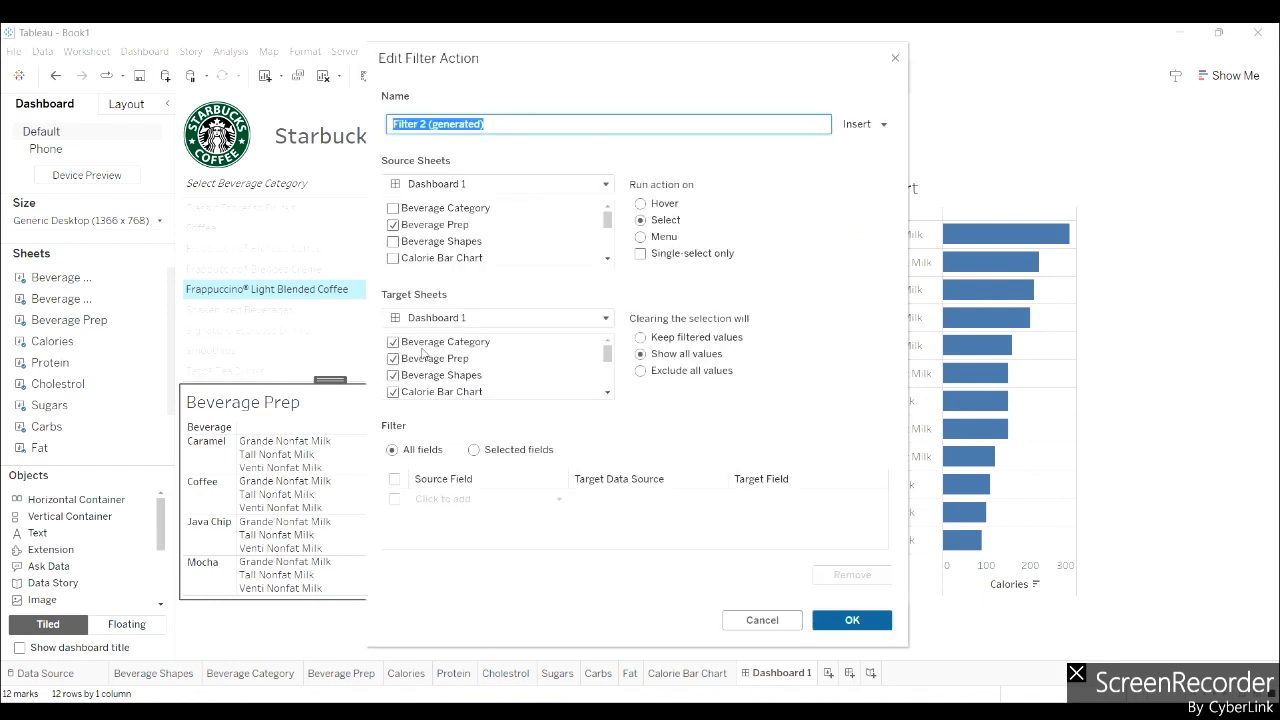
pyautogui.click(394, 345)
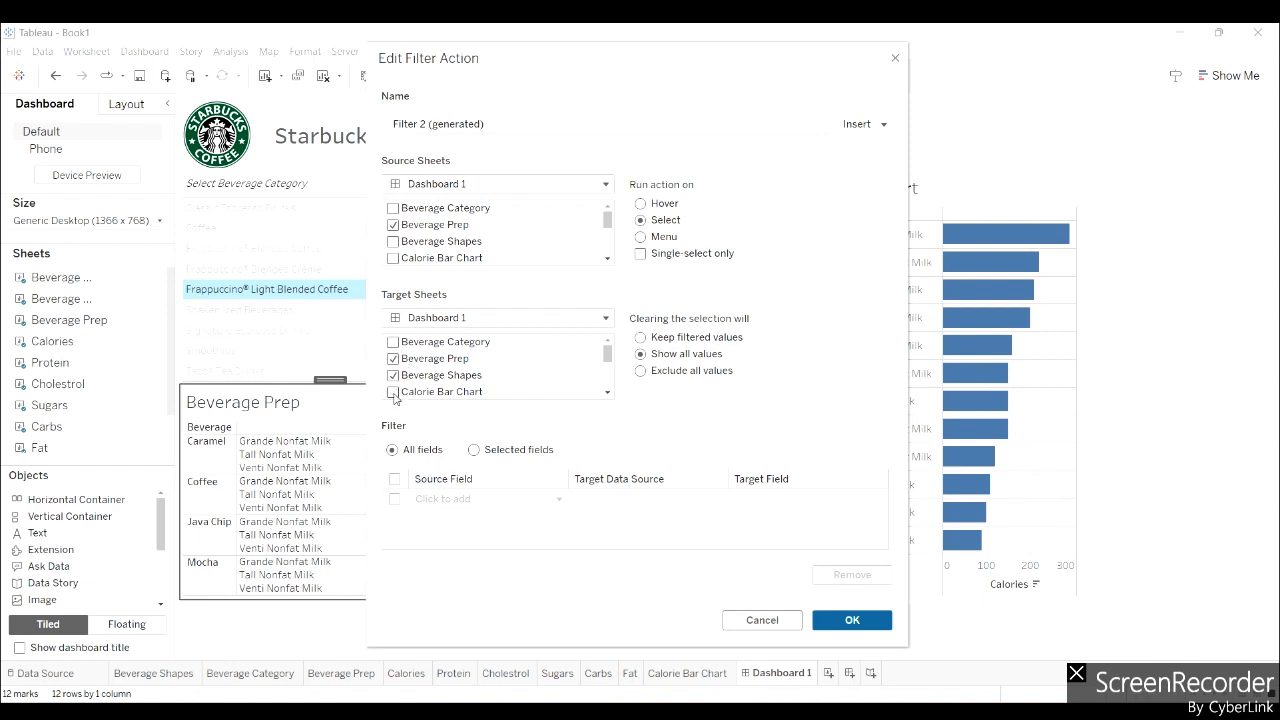
pyautogui.scroll(-2, 497, 383)
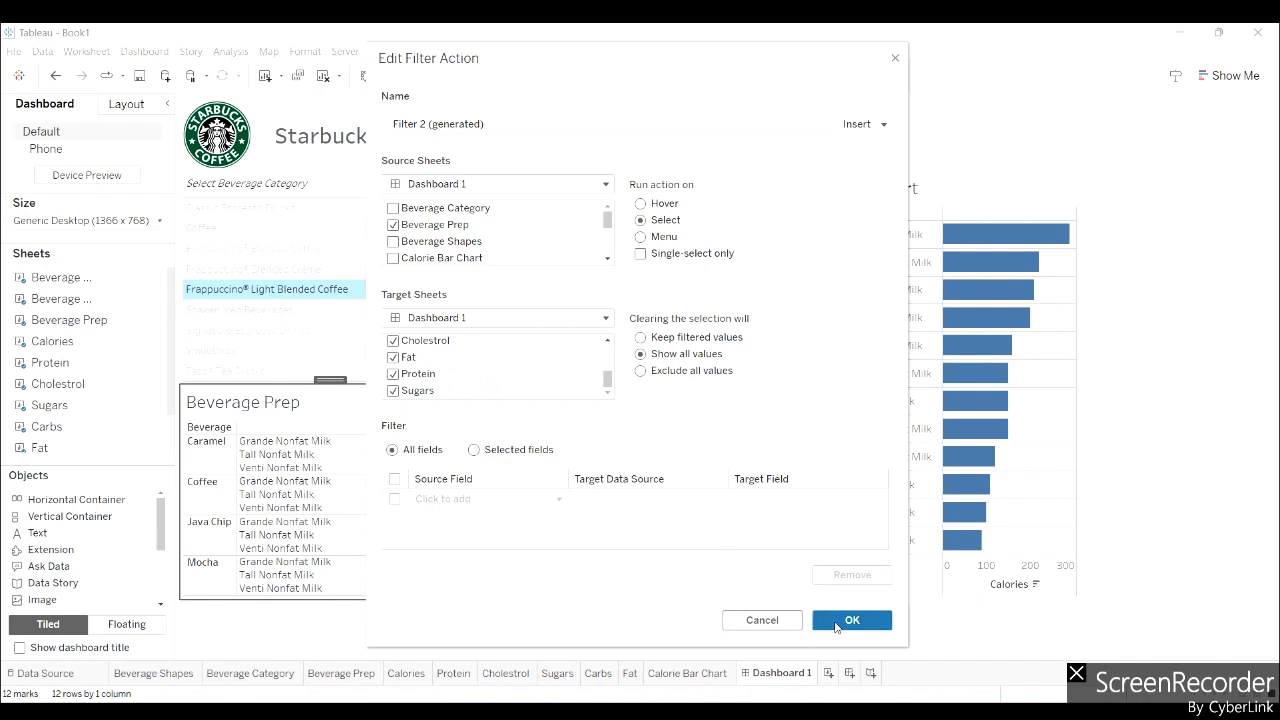
# Rename the second filter action as "Filter Beverage Prep" and apply the dashboard action changes
pyautogui.click(489, 124)
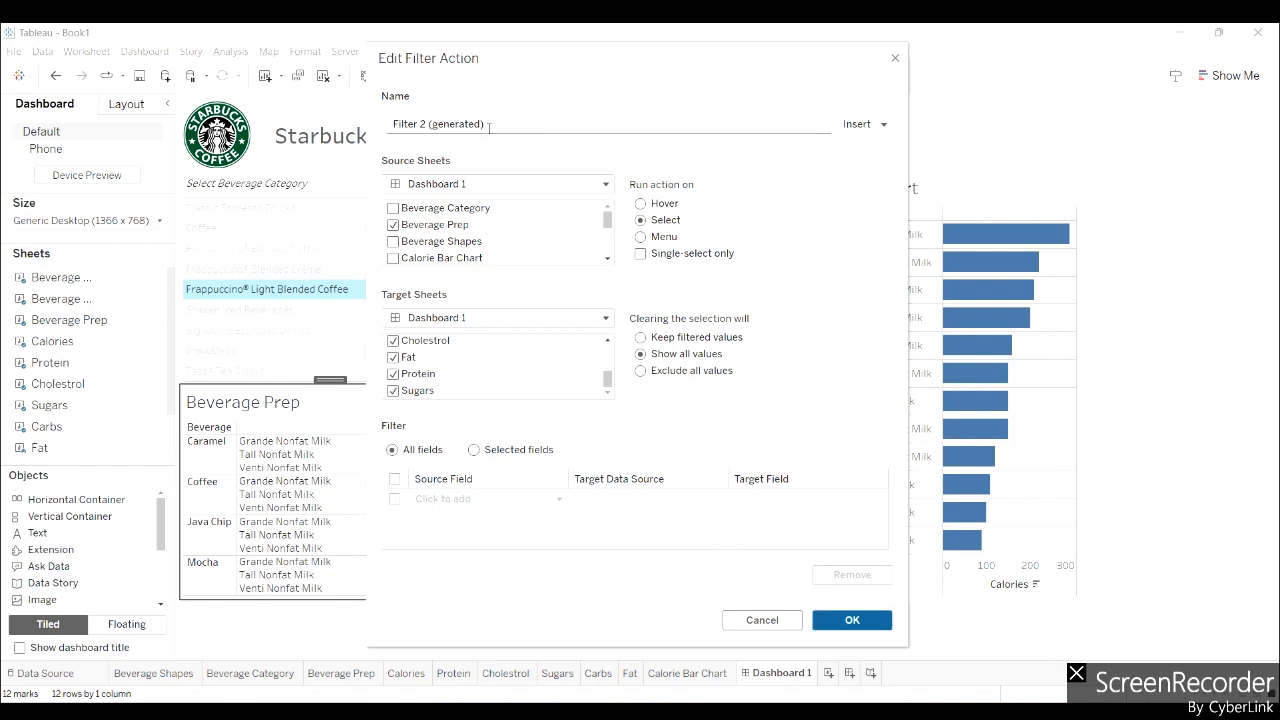
pyautogui.hotkey('ctrl', 'a')
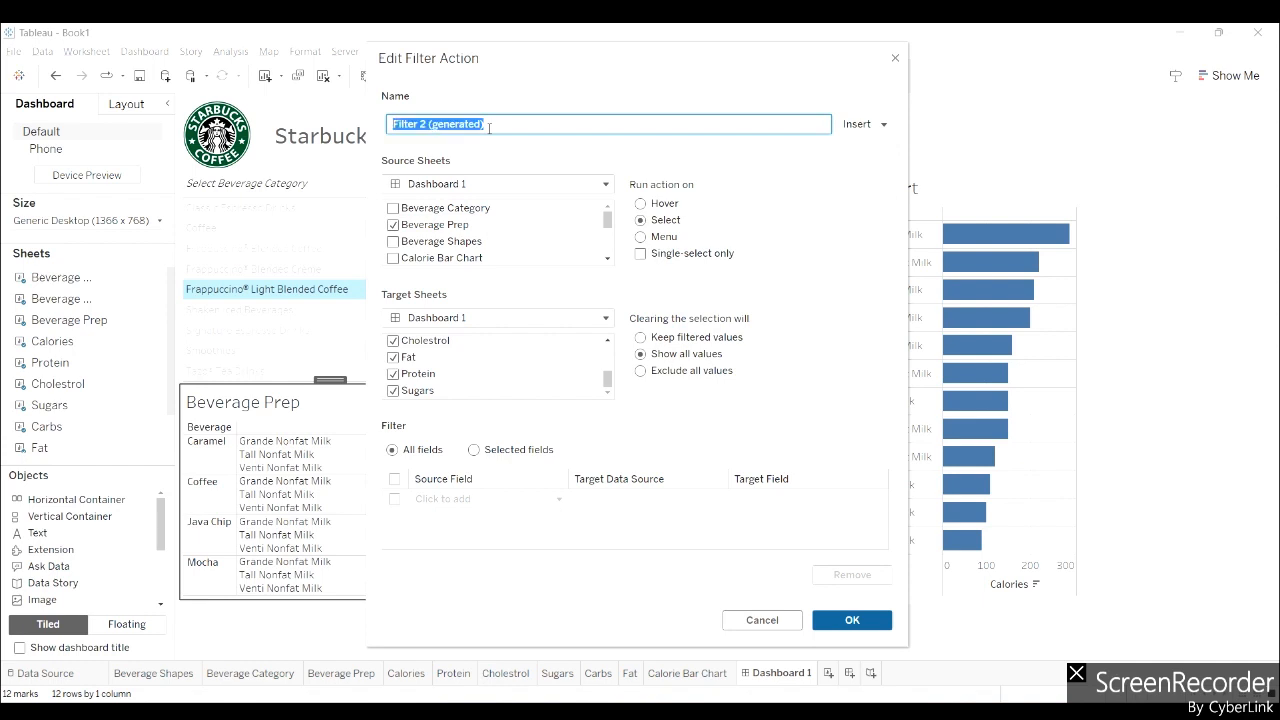
pyautogui.write('Fil')
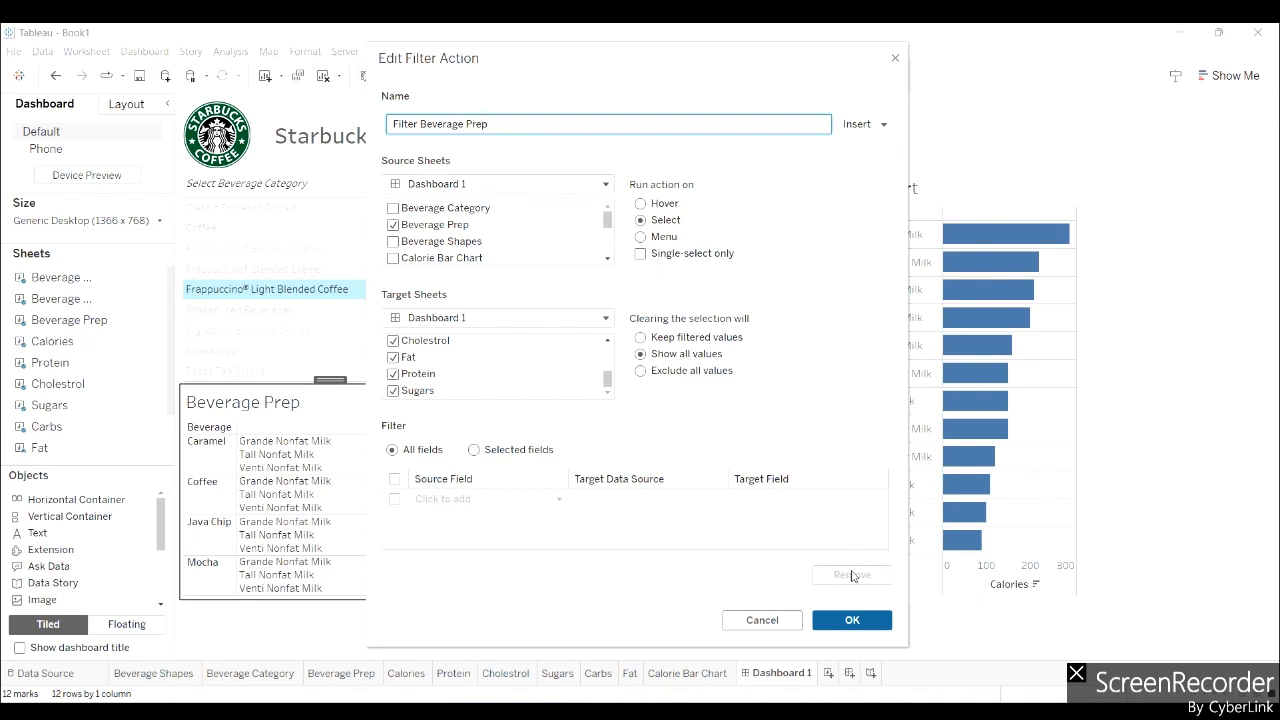
pyautogui.click(848, 619)
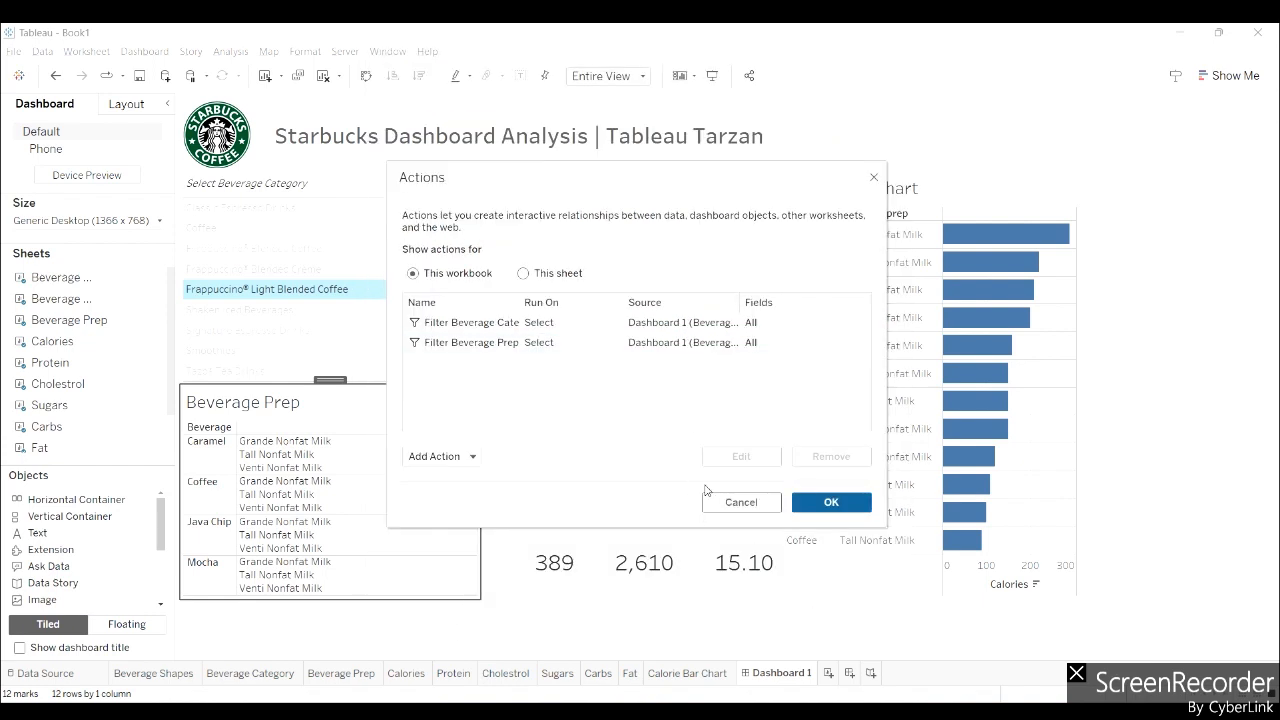
pyautogui.click(834, 513)
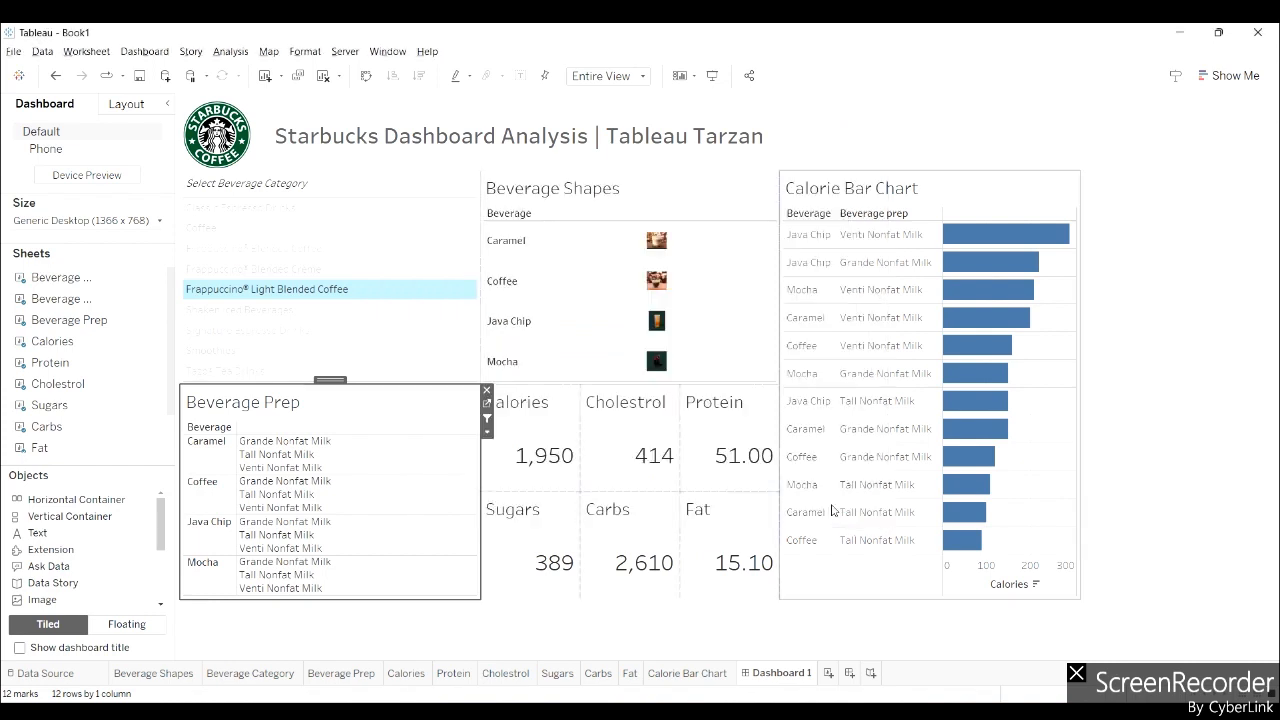
# Test the Beverage Prep filter by selecting Caramel, Coffee and Java Chip in turn
pyautogui.click(196, 456)
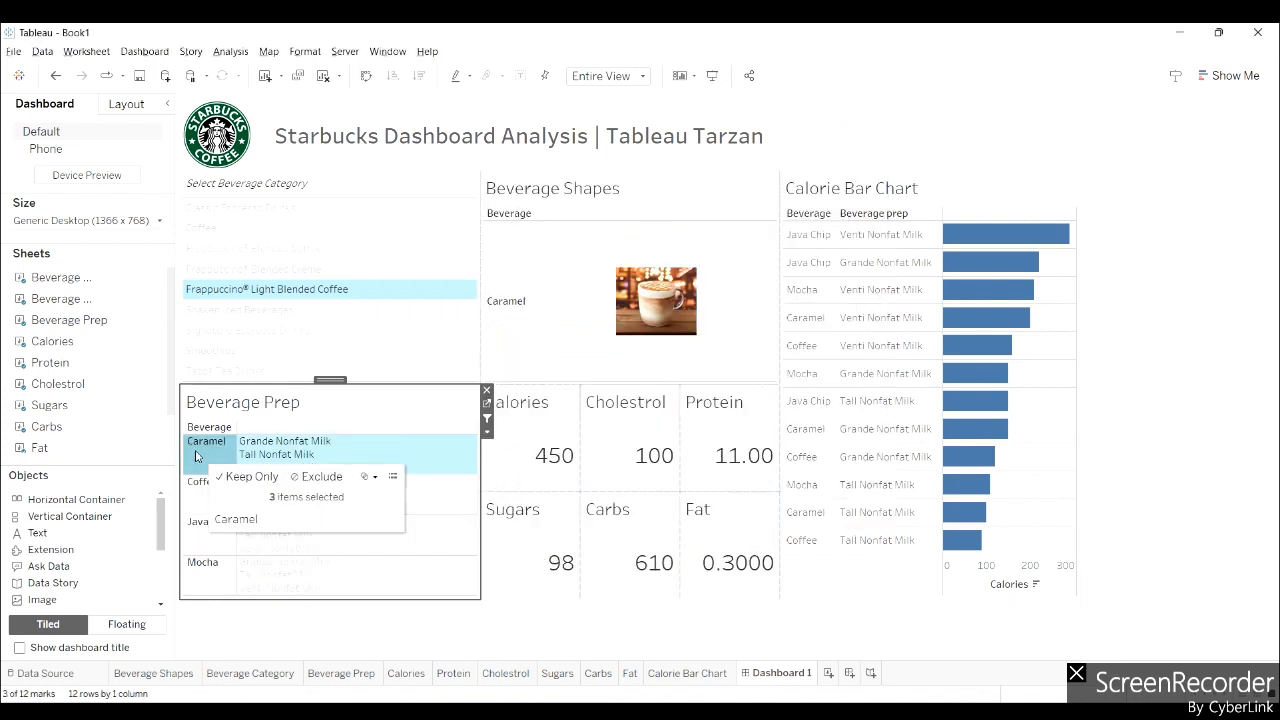
pyautogui.click(195, 490)
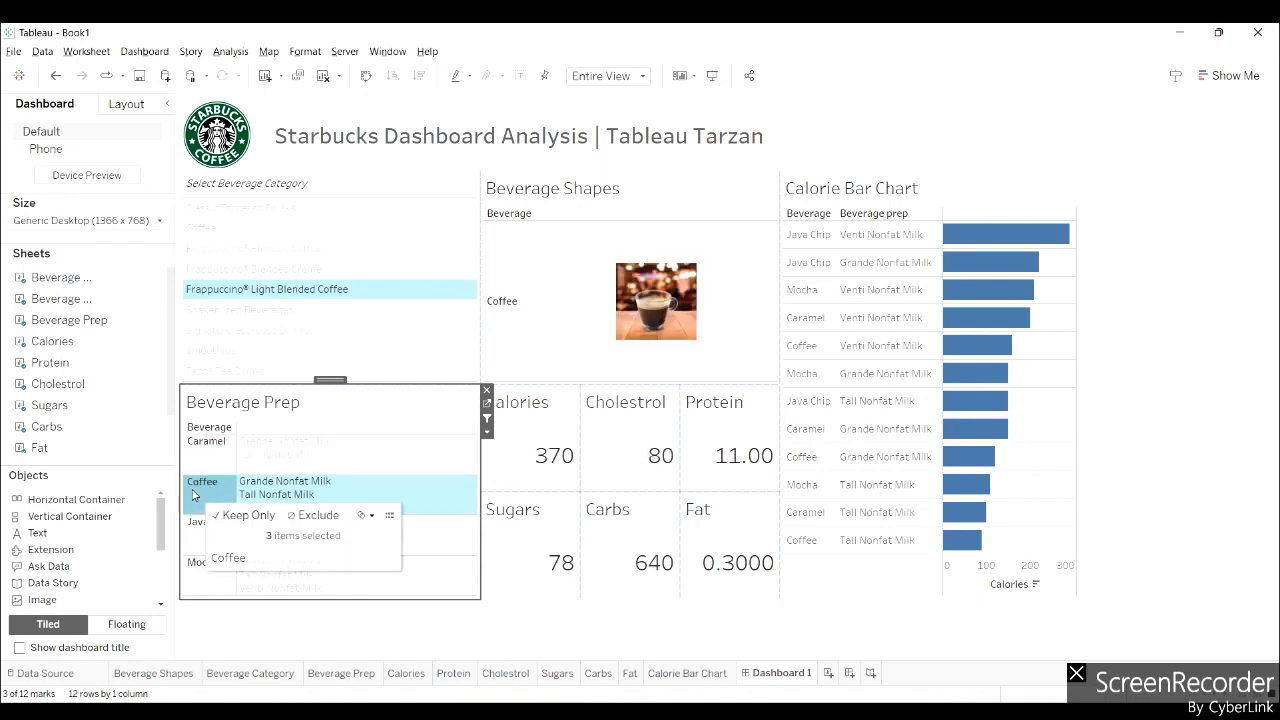
pyautogui.click(196, 535)
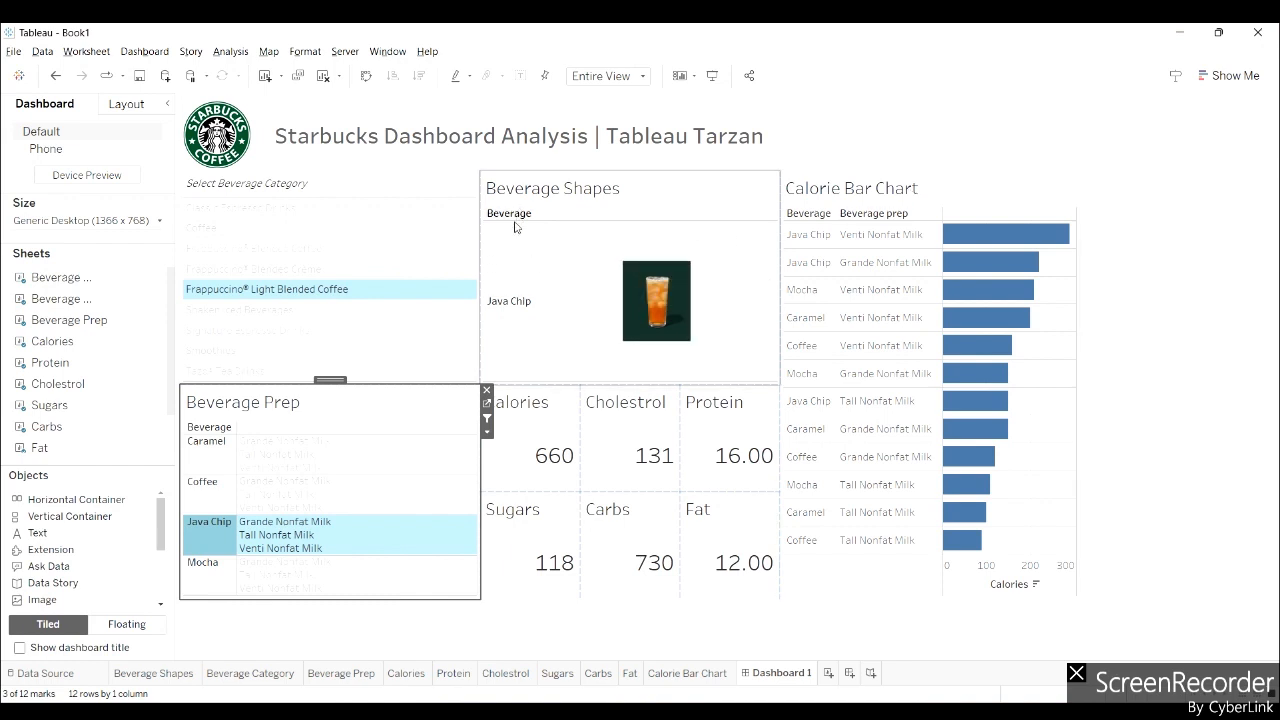
# Swap the rows and columns of the Beverage Shapes sheet and hide its Beverage field label and title
pyautogui.click(681, 191)
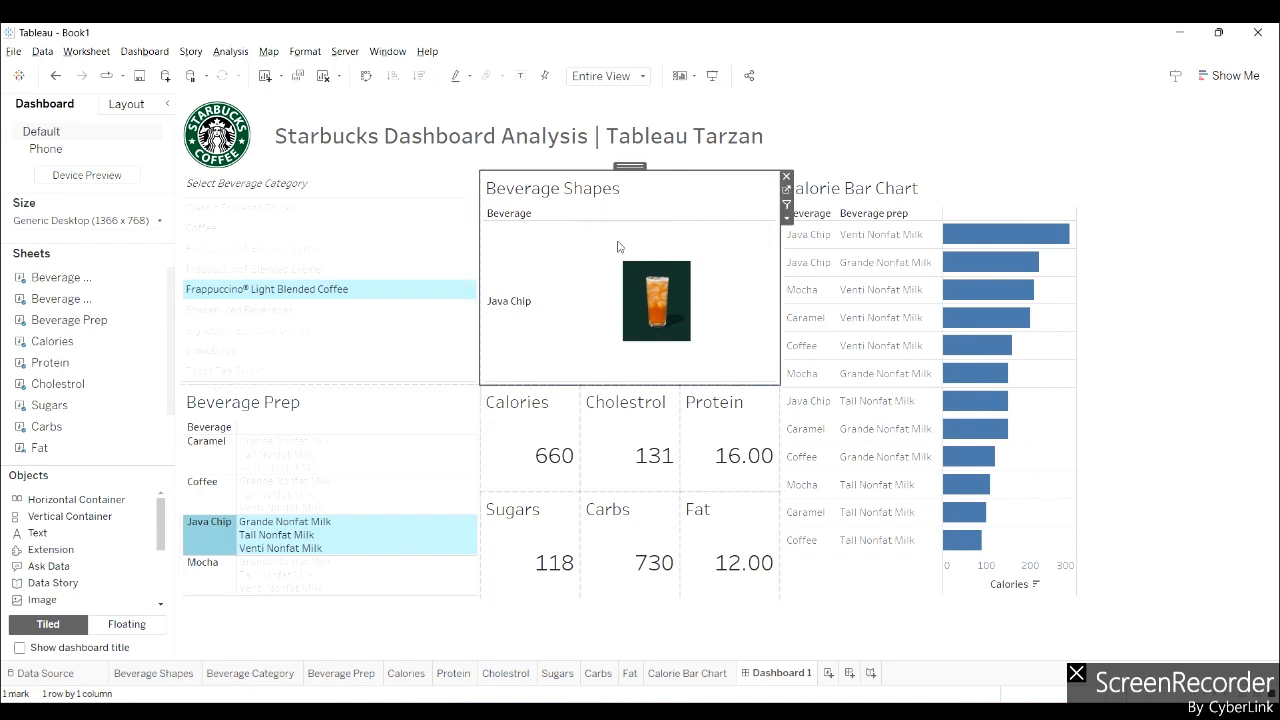
pyautogui.click(366, 77)
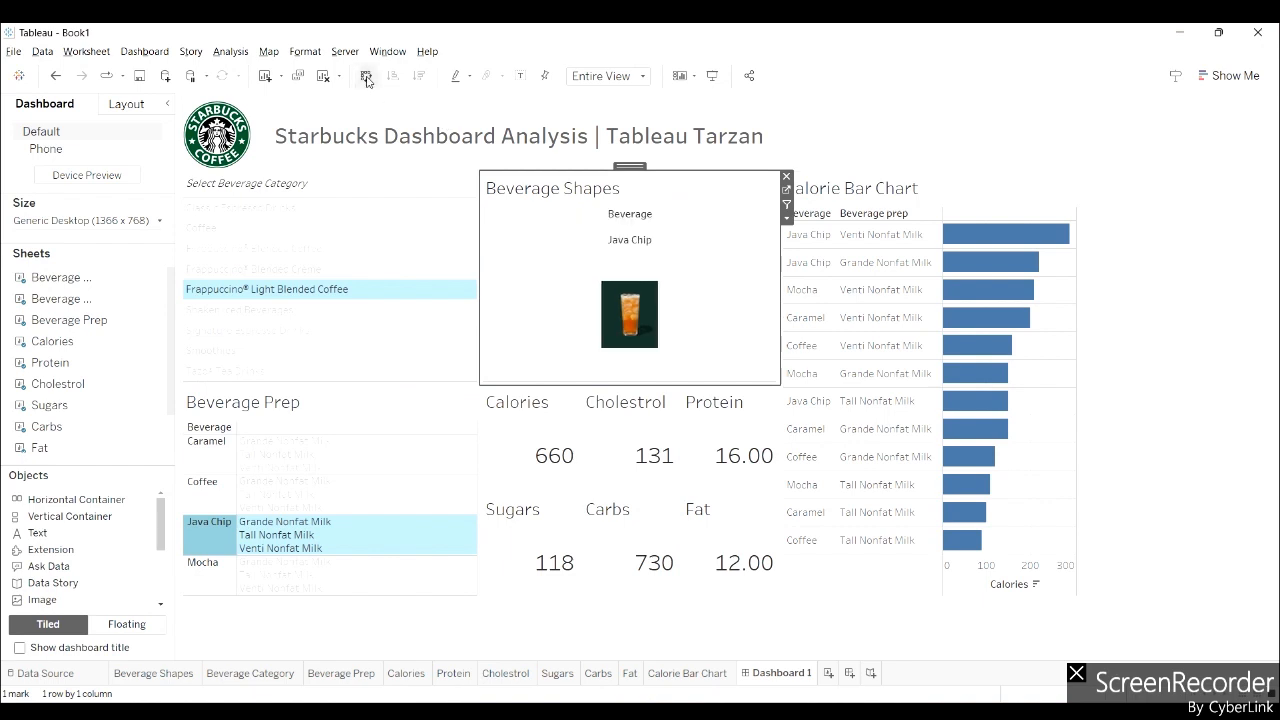
pyautogui.rightClick(621, 218)
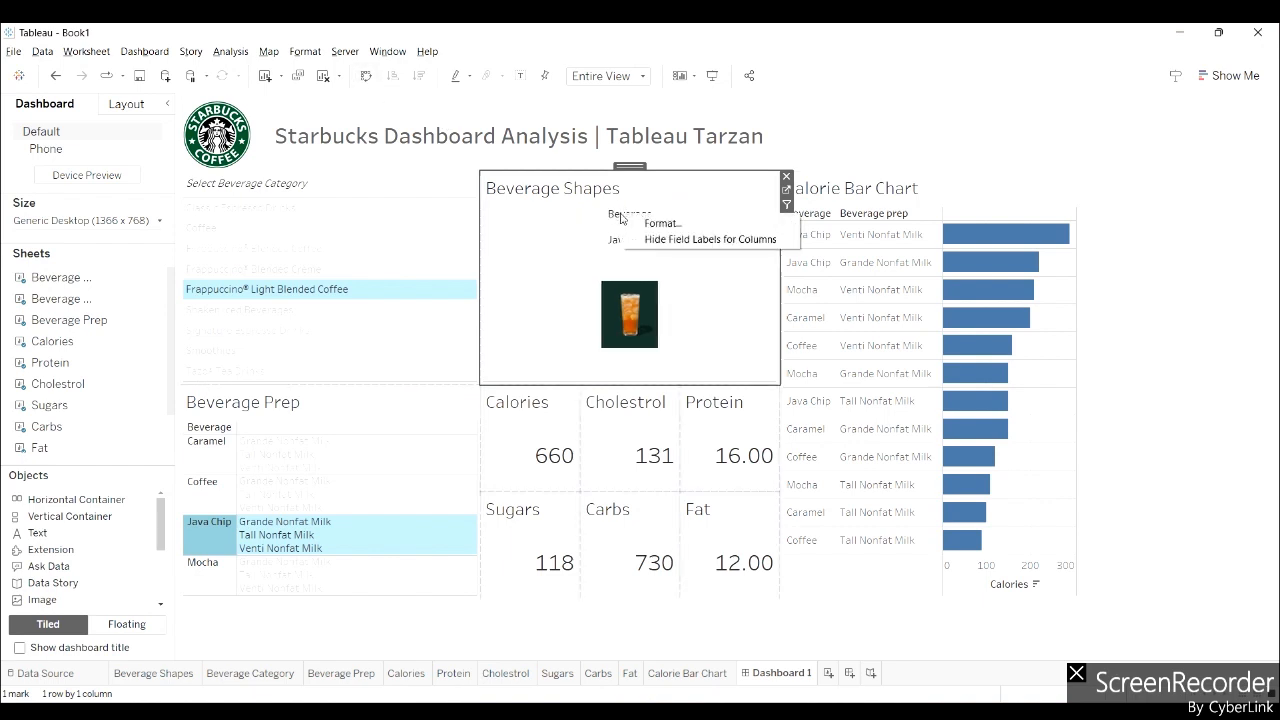
pyautogui.click(676, 240)
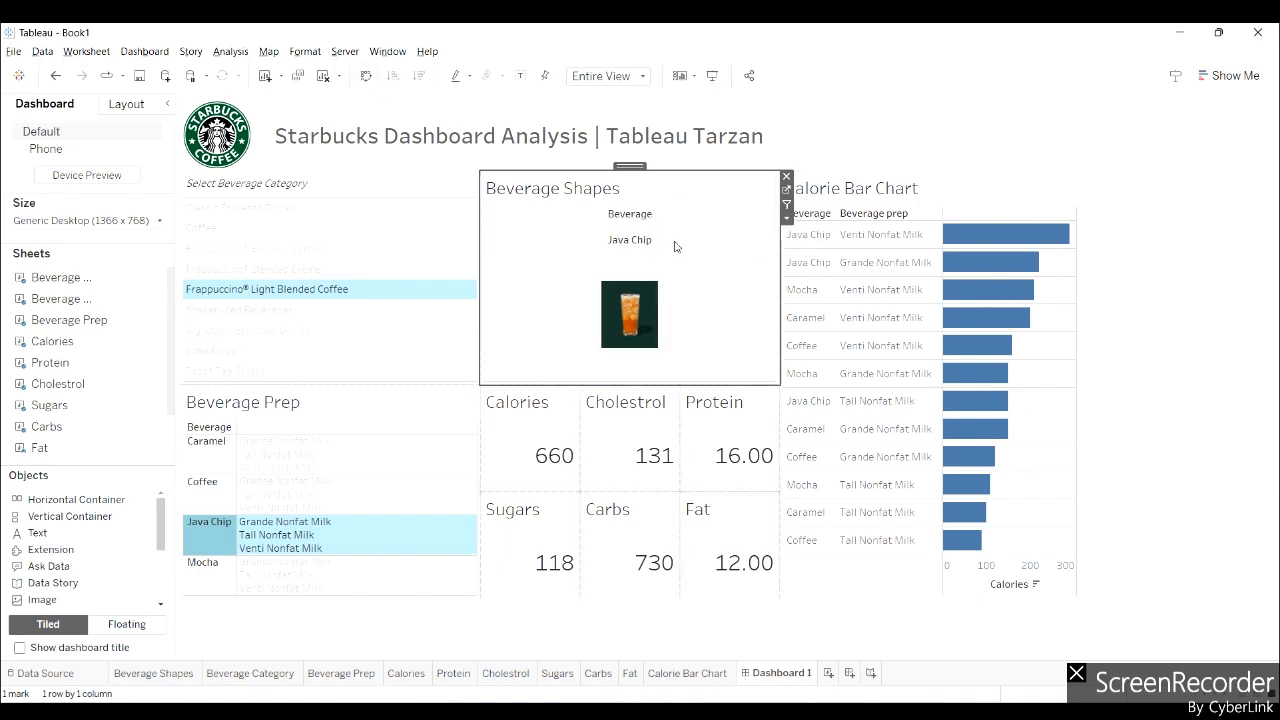
pyautogui.rightClick(585, 200)
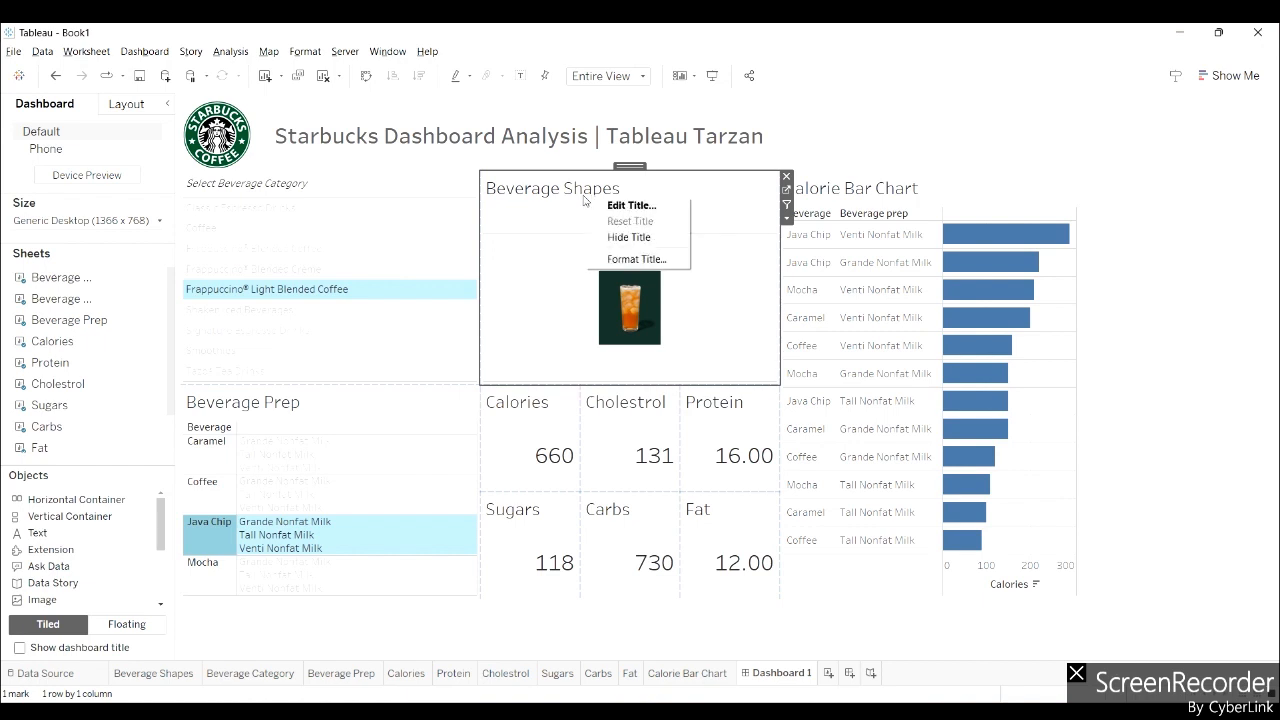
pyautogui.click(623, 237)
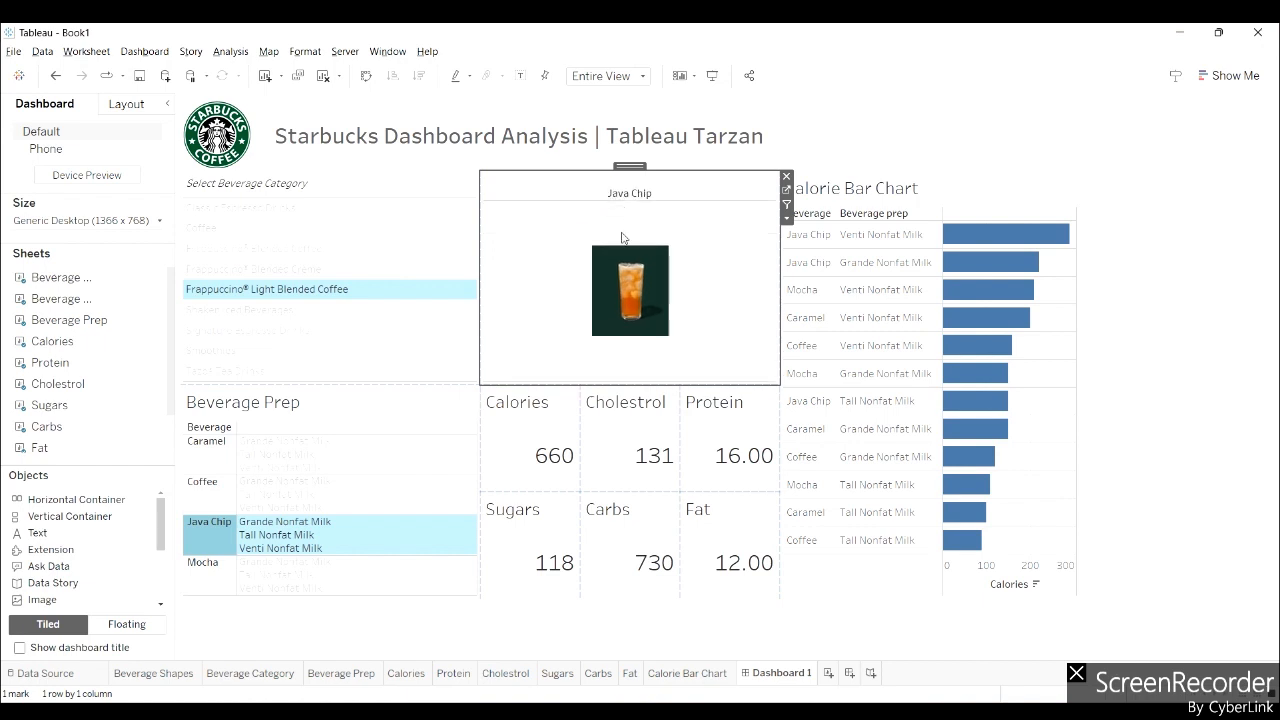
# Enlarge the beverage image on the Beverage Shapes sheet by increasing its mark size, and return to Dashboard 1
pyautogui.click(786, 193)
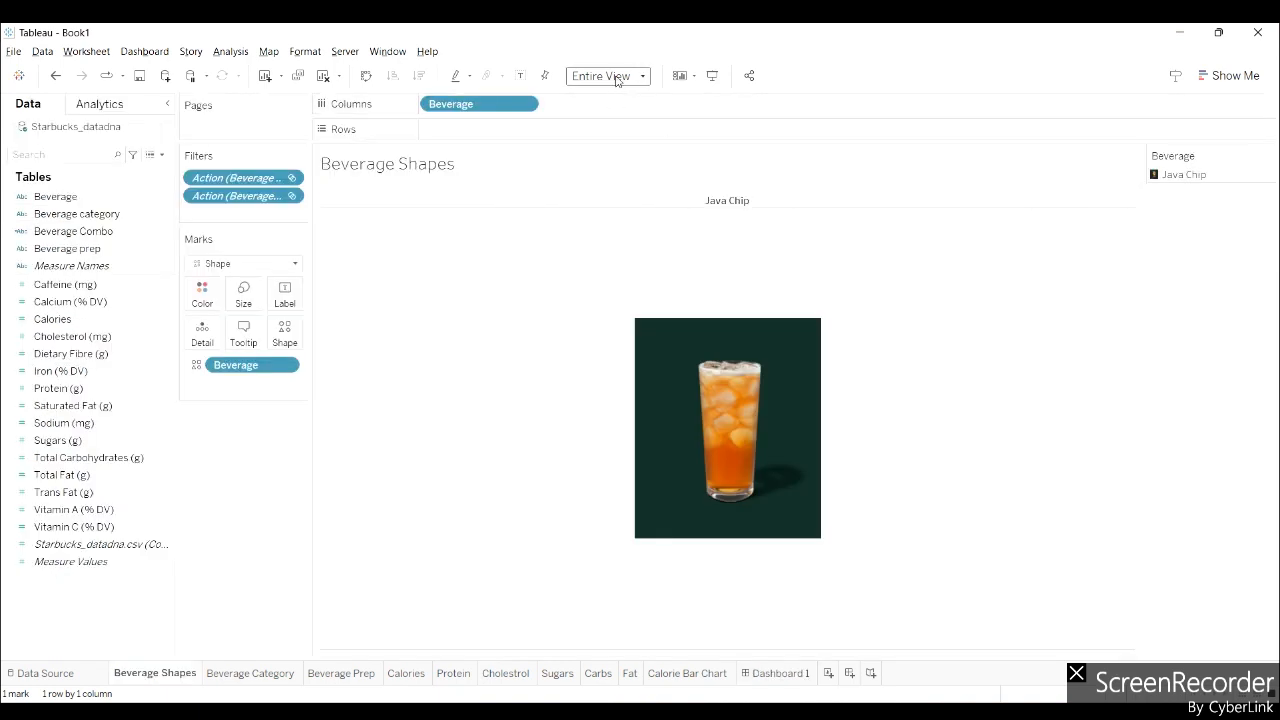
pyautogui.click(239, 308)
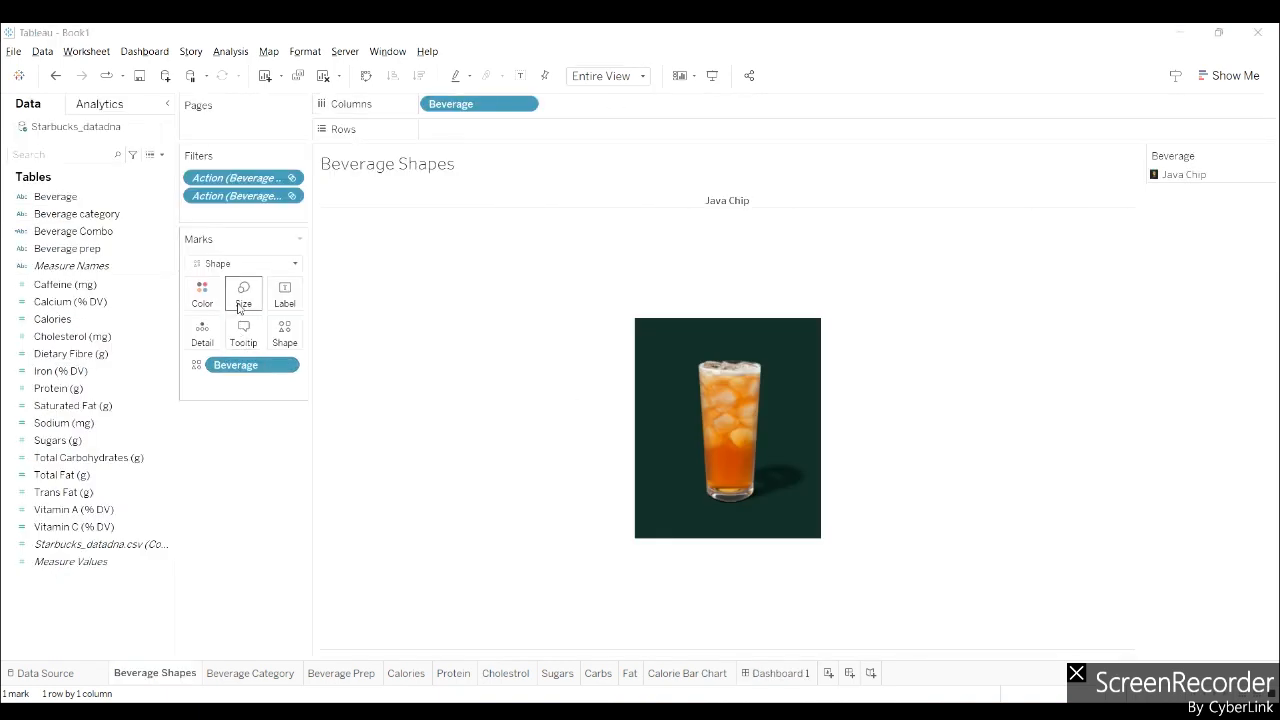
pyautogui.click(293, 332)
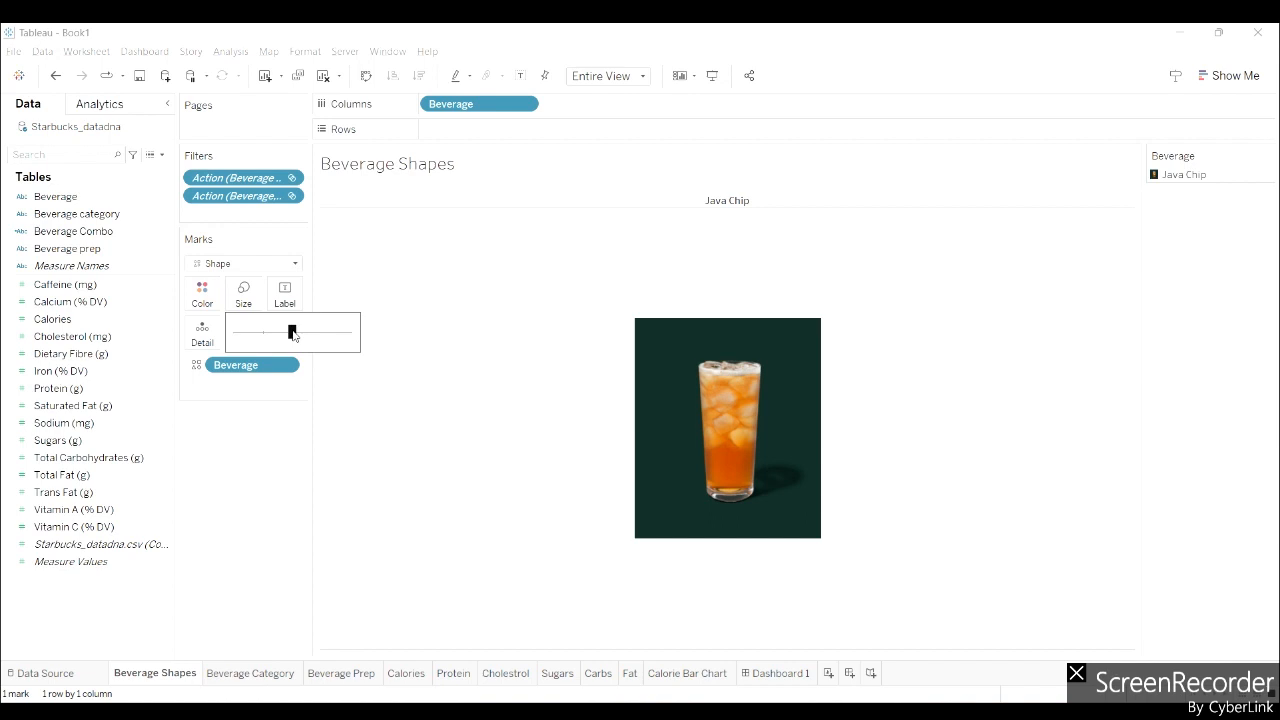
pyautogui.click(289, 450)
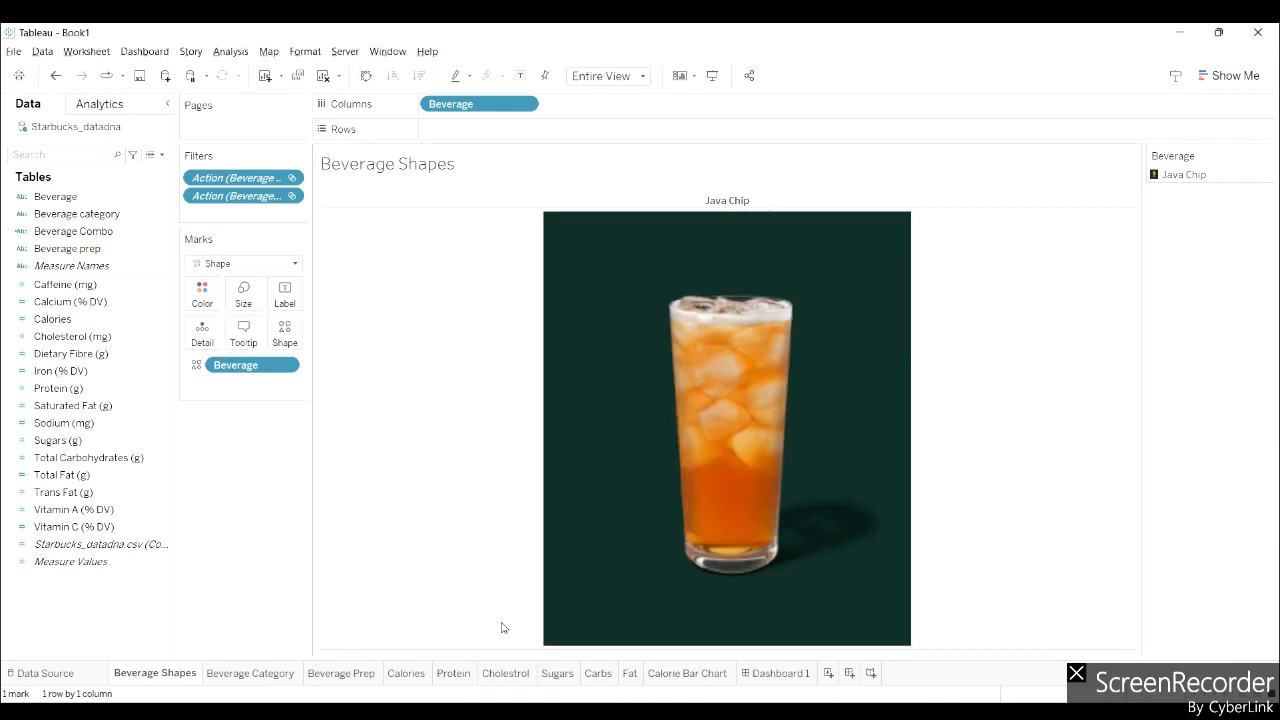
pyautogui.click(776, 673)
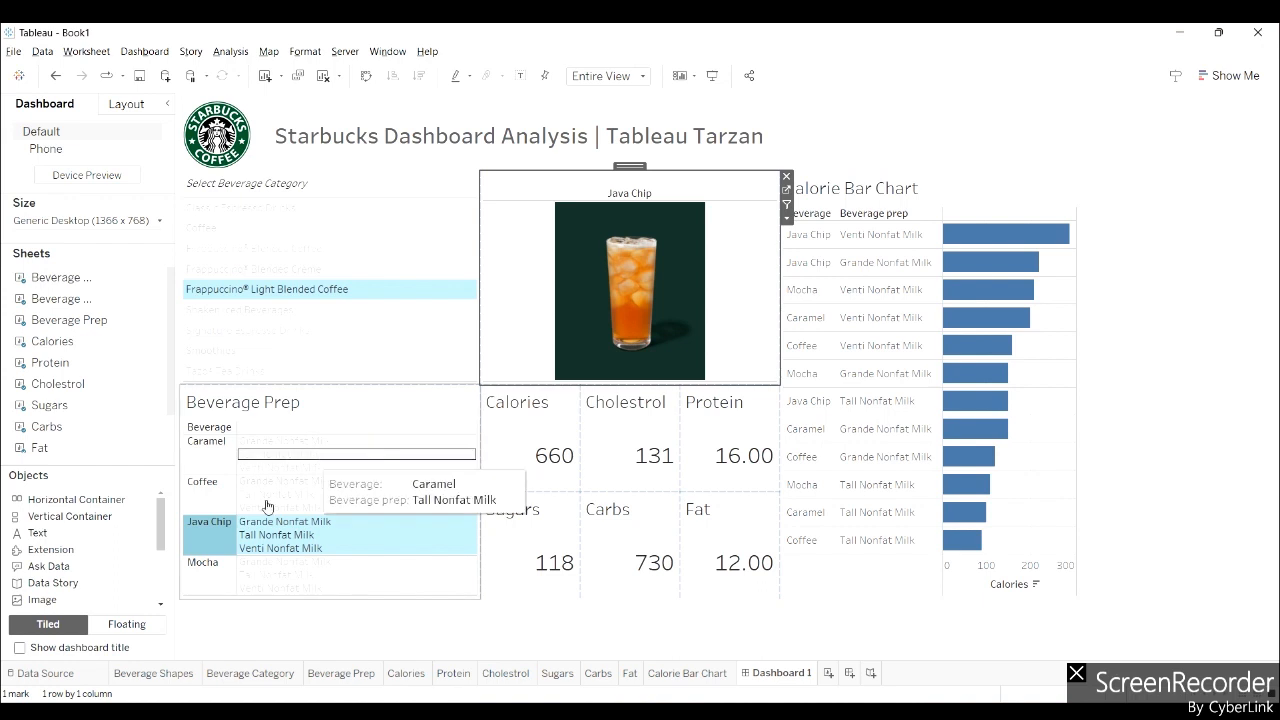
# Examine the Calorie Bar Chart on its own sheet and return to Dashboard 1
pyautogui.moveTo(990, 362)
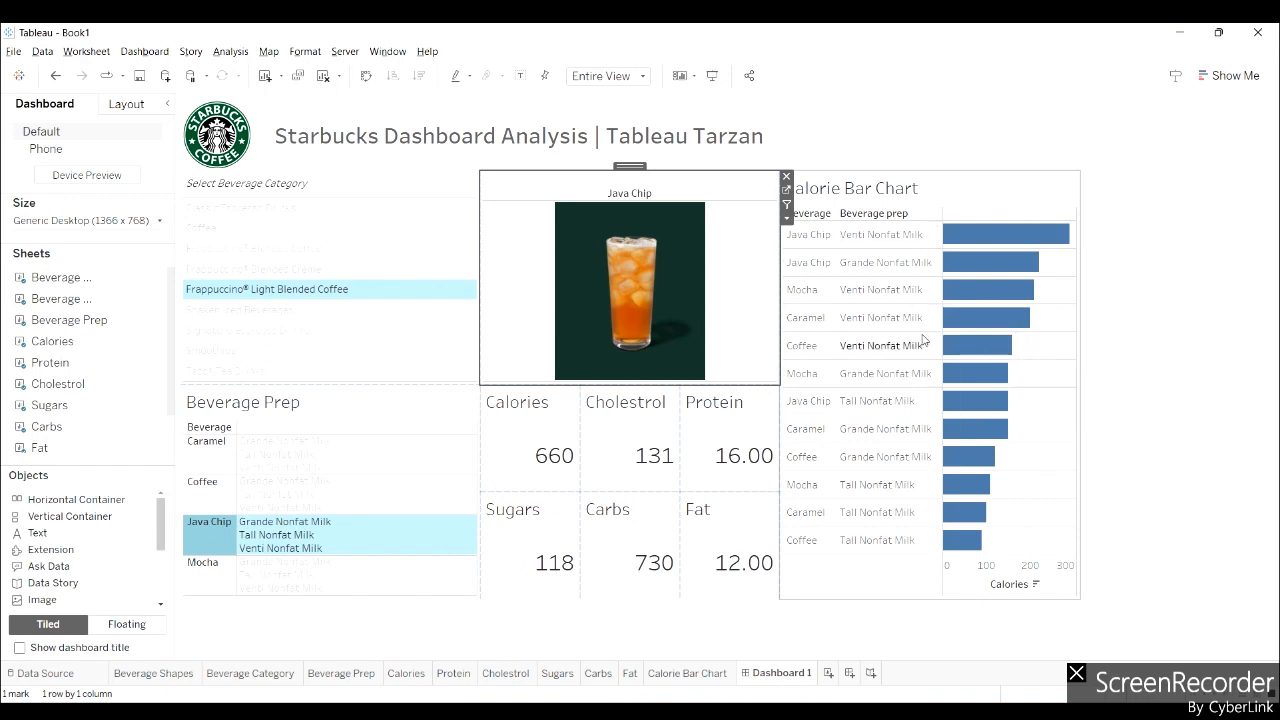
pyautogui.moveTo(965, 323)
pyautogui.click(987, 187)
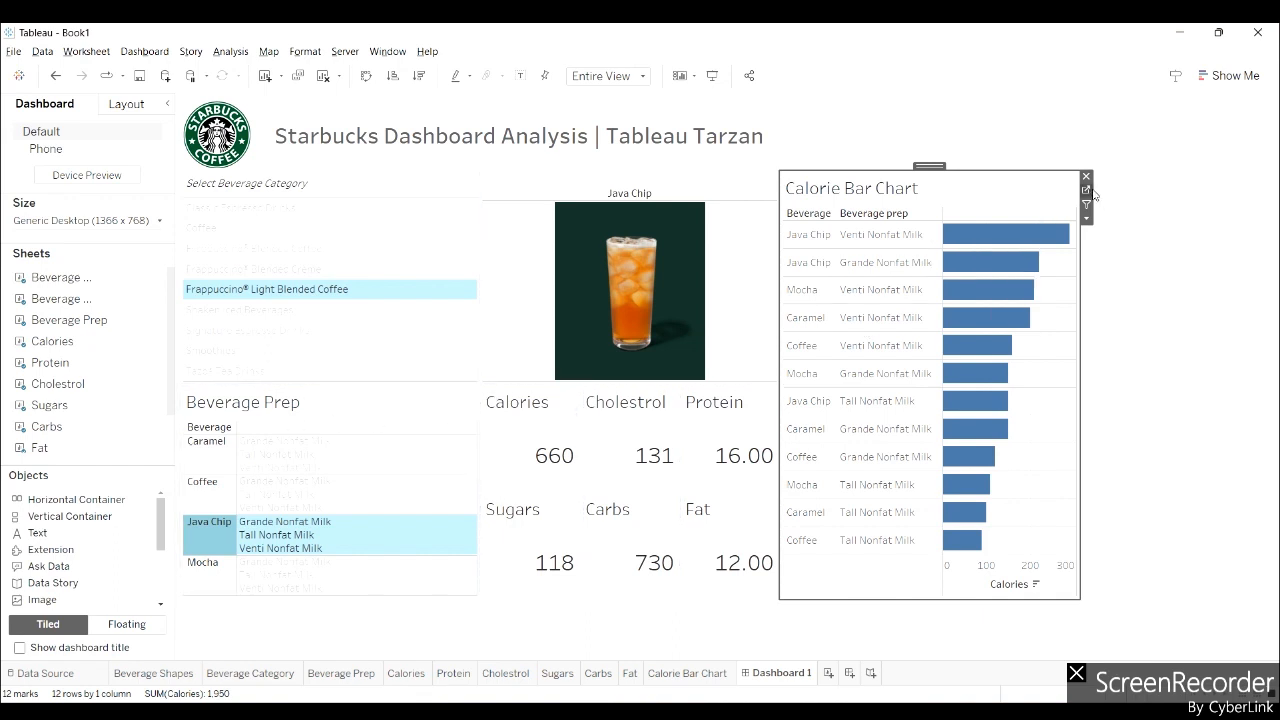
pyautogui.click(1087, 192)
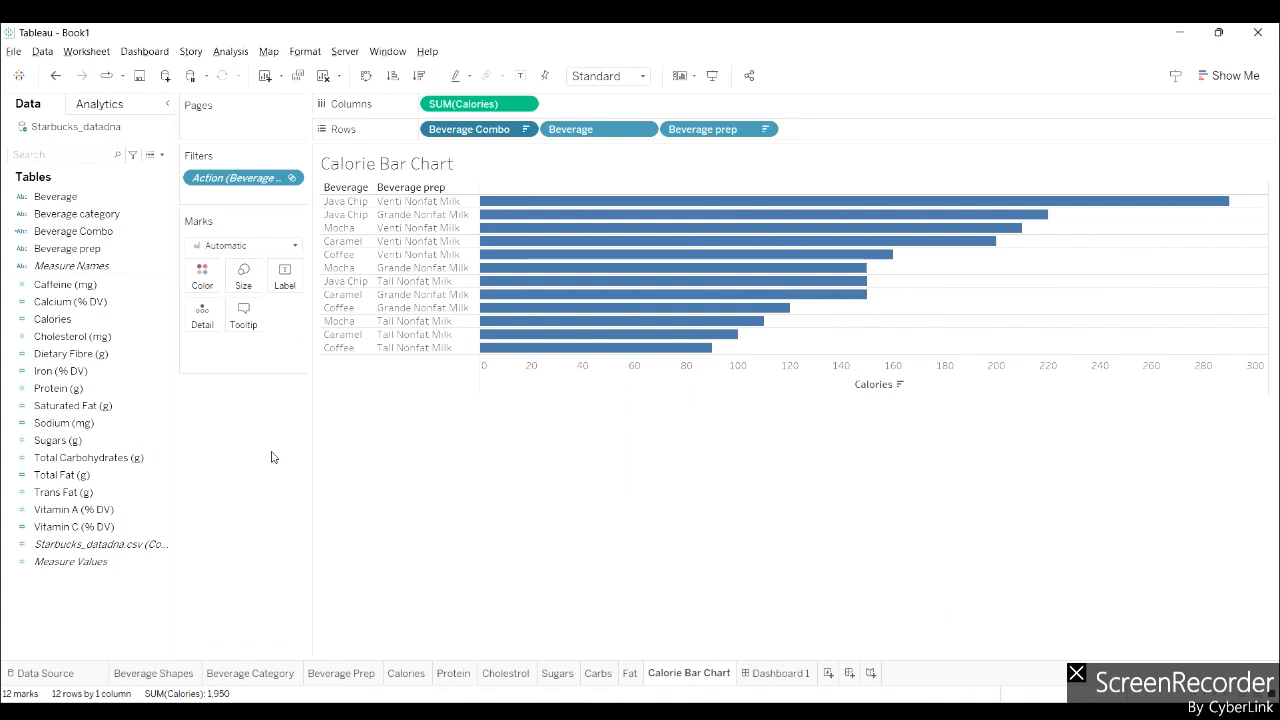
pyautogui.click(776, 672)
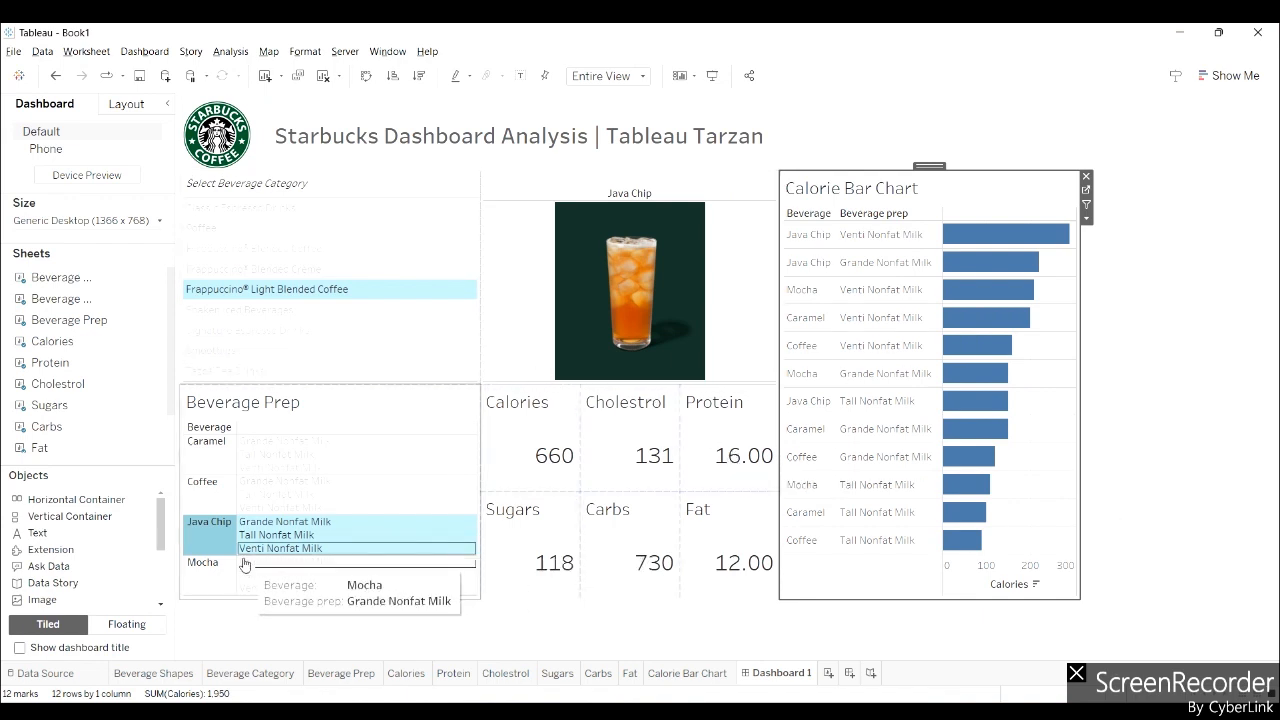
# Filter the beverage image and nutrition totals to Mocha using the Beverage Prep selector
pyautogui.click(214, 575)
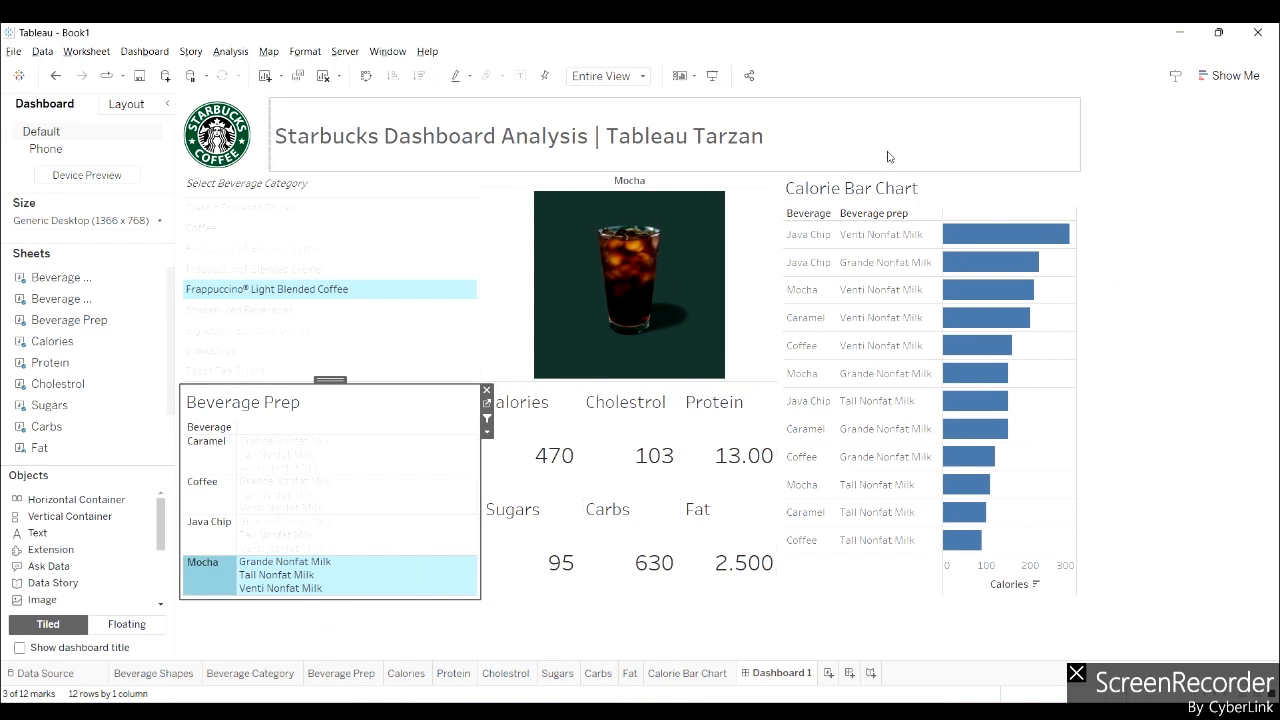
pyautogui.click(366, 651)
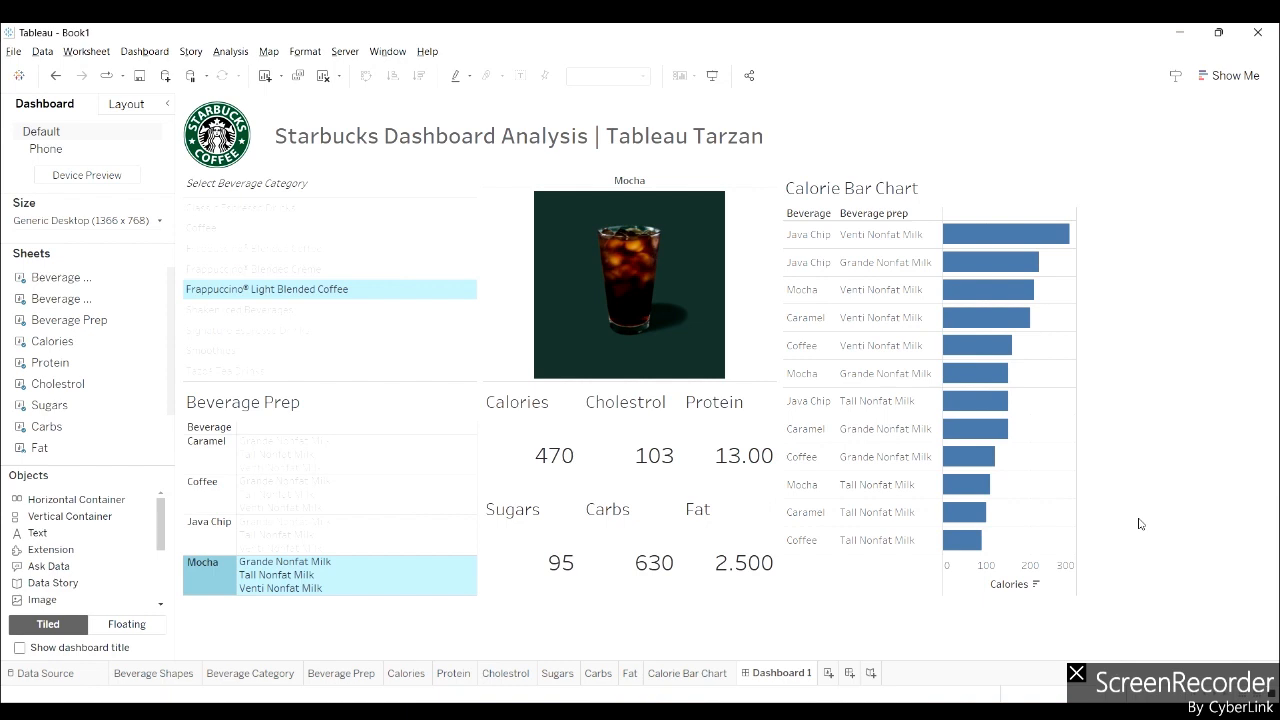
pyautogui.moveTo(800, 712)
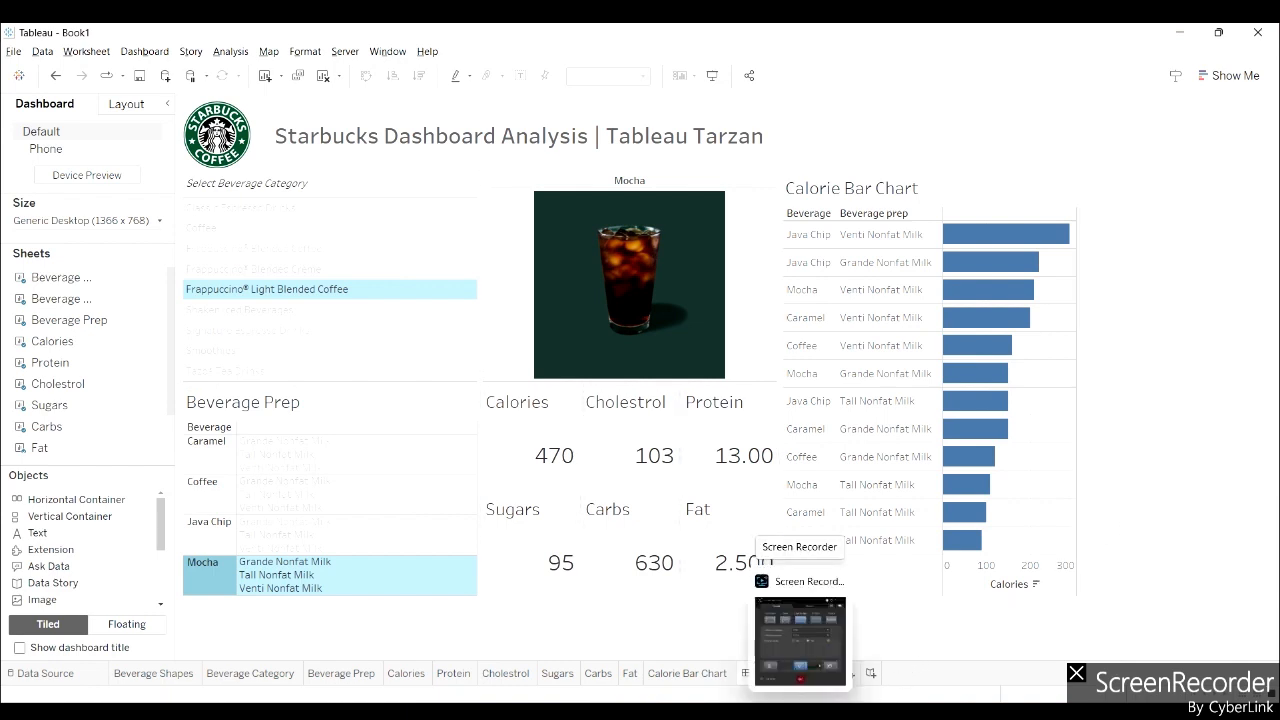
pyautogui.click(800, 648)
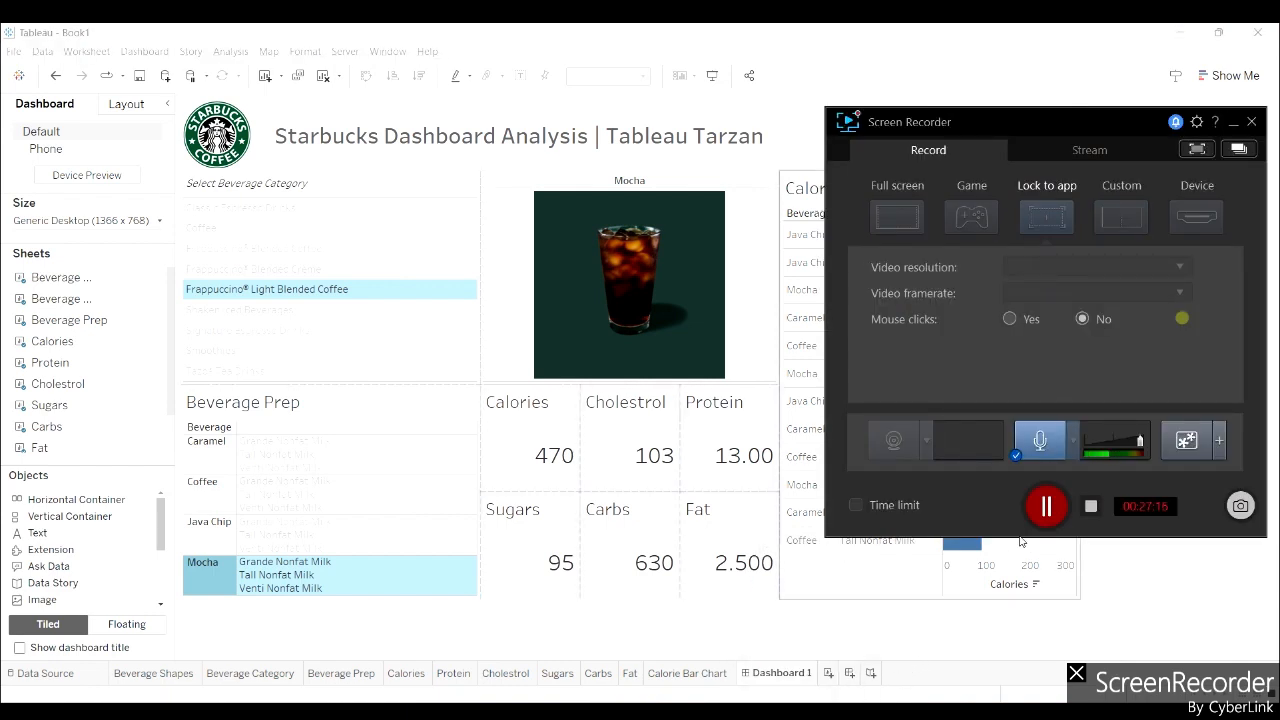